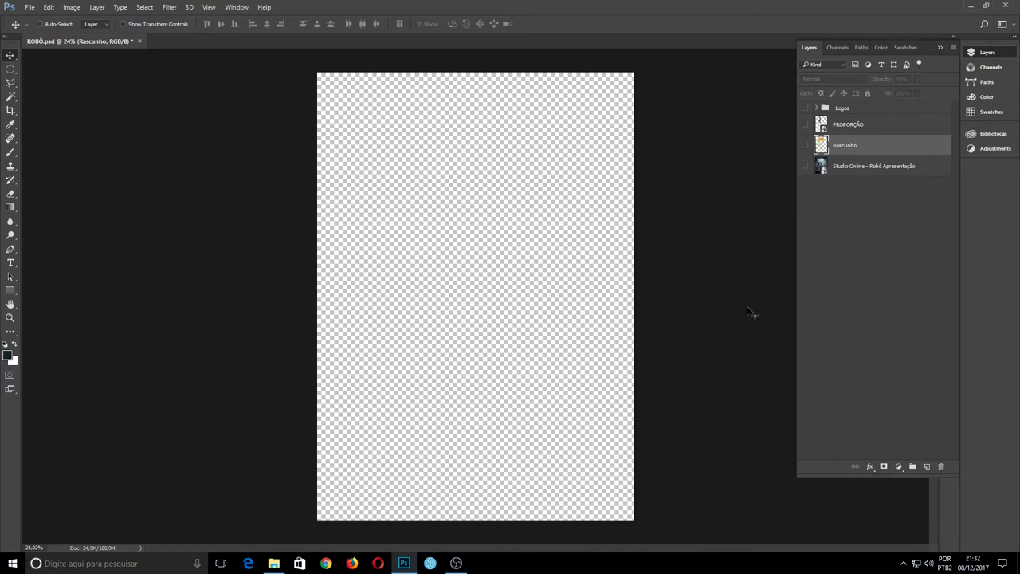
Step: Preview the Rascunho sketch at 100% opacity, then hide it and show the Studio Online layer
left_click(805, 145)
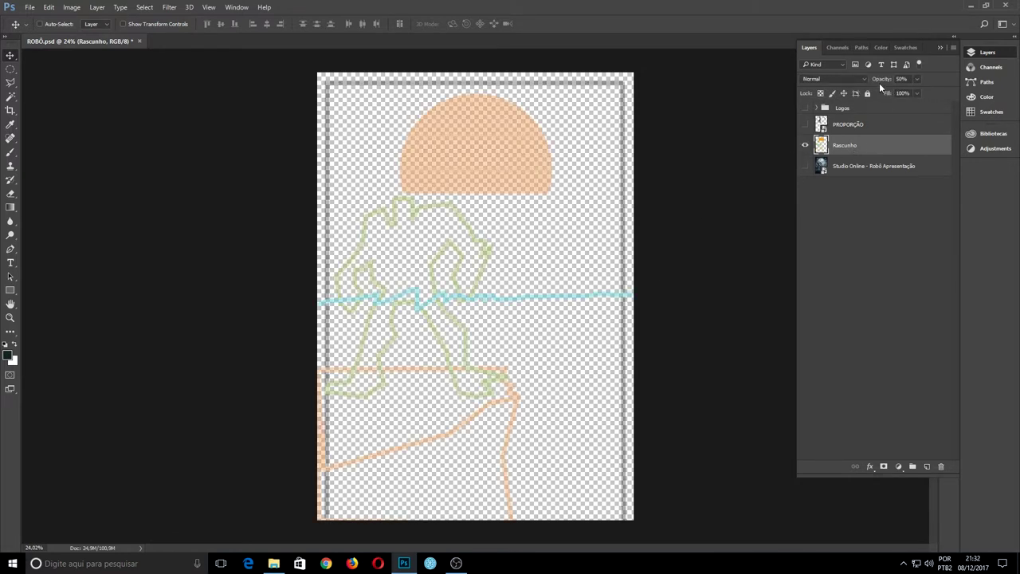
left_click_drag(883, 81, 918, 80)
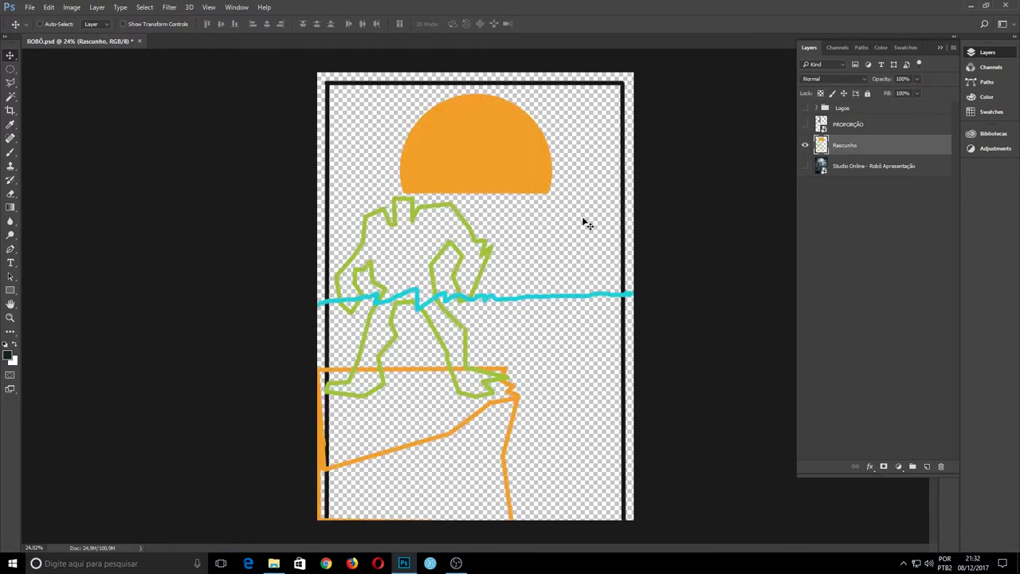
left_click(805, 145)
left_click(877, 167)
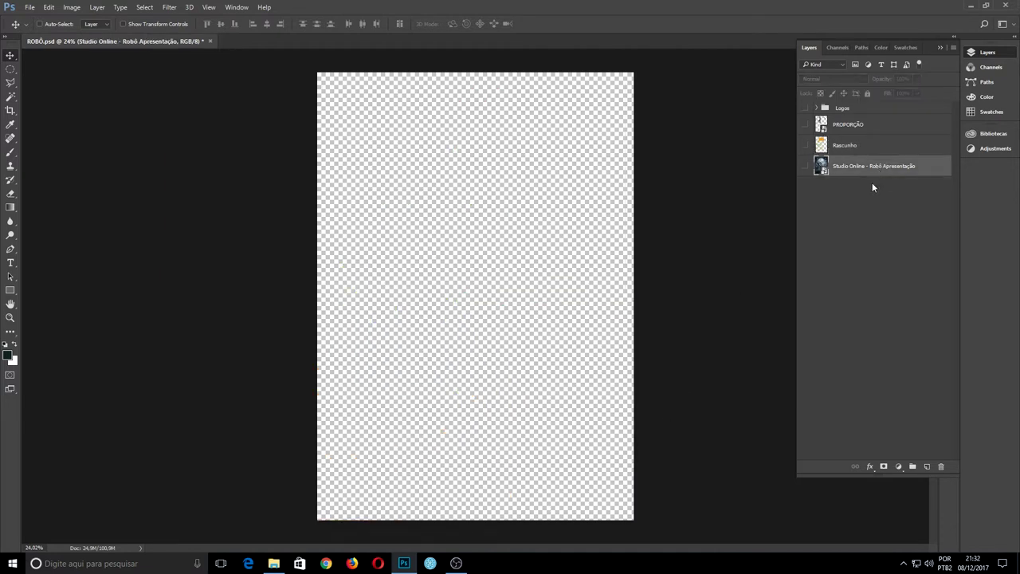
left_click(805, 166)
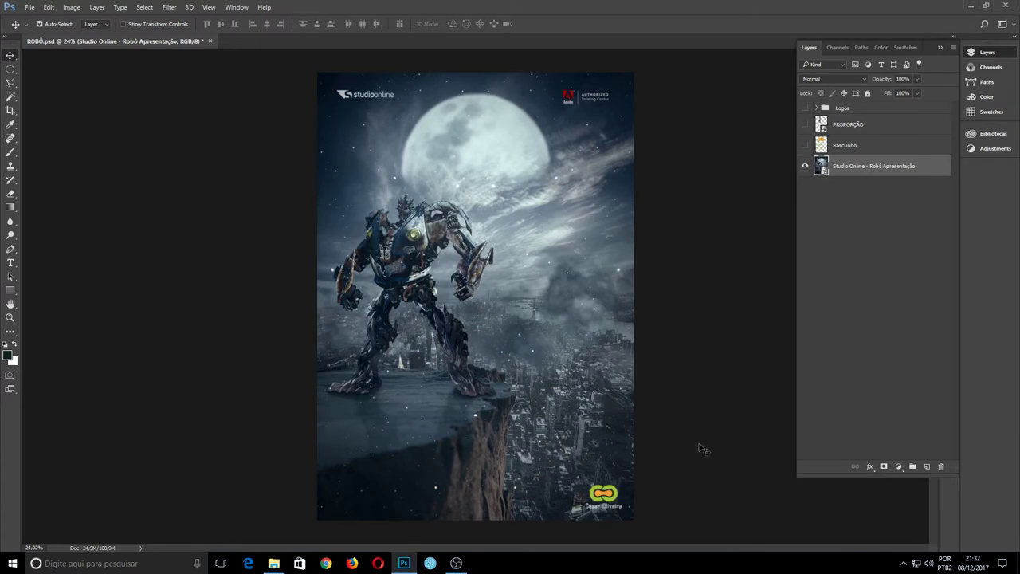
Step: Preview the poster in full screen mode, then return to the normal view fitted on screen
key("f")
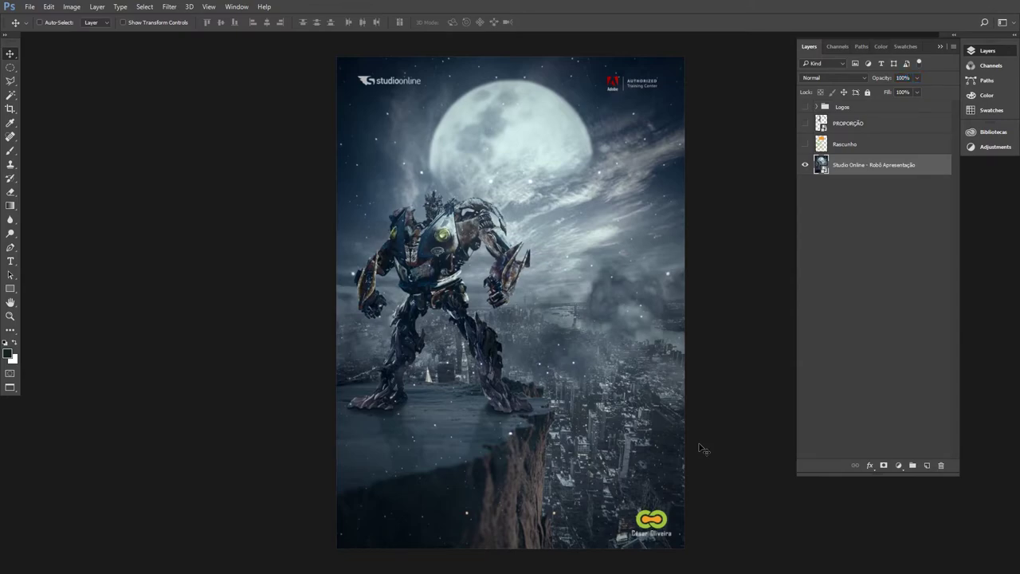
key("f")
key("ctrl+0")
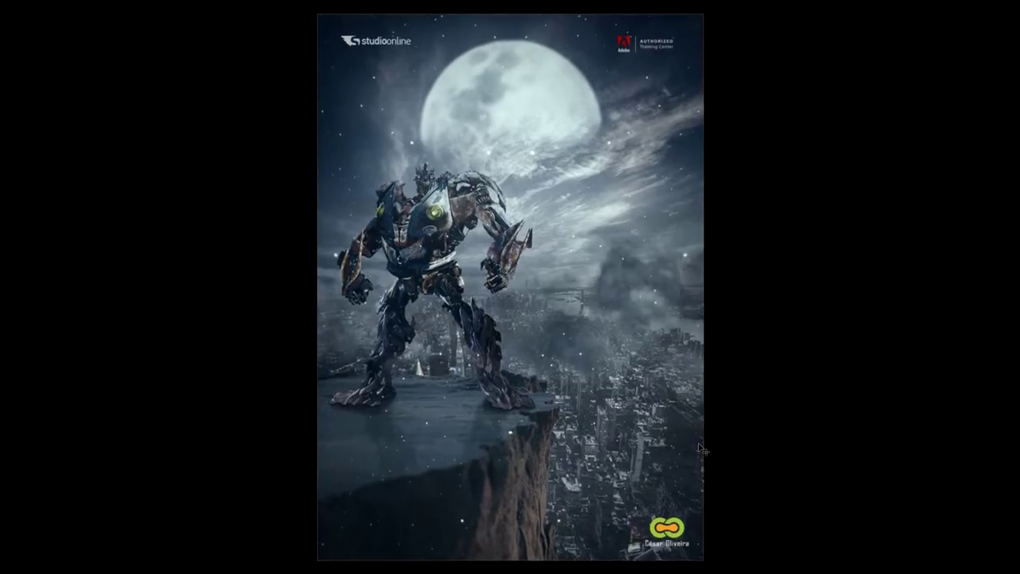
key("f")
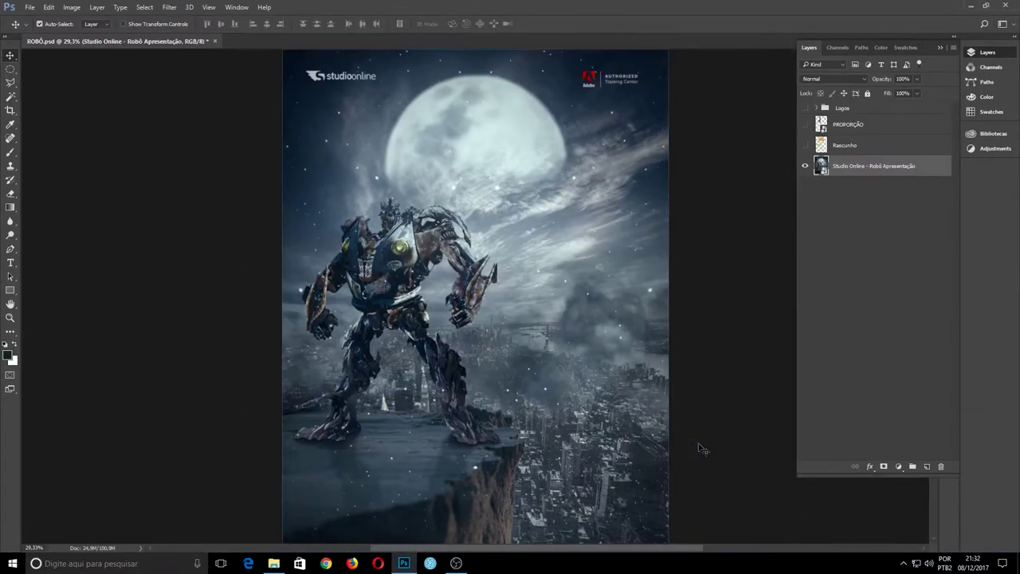
key("ctrl+0")
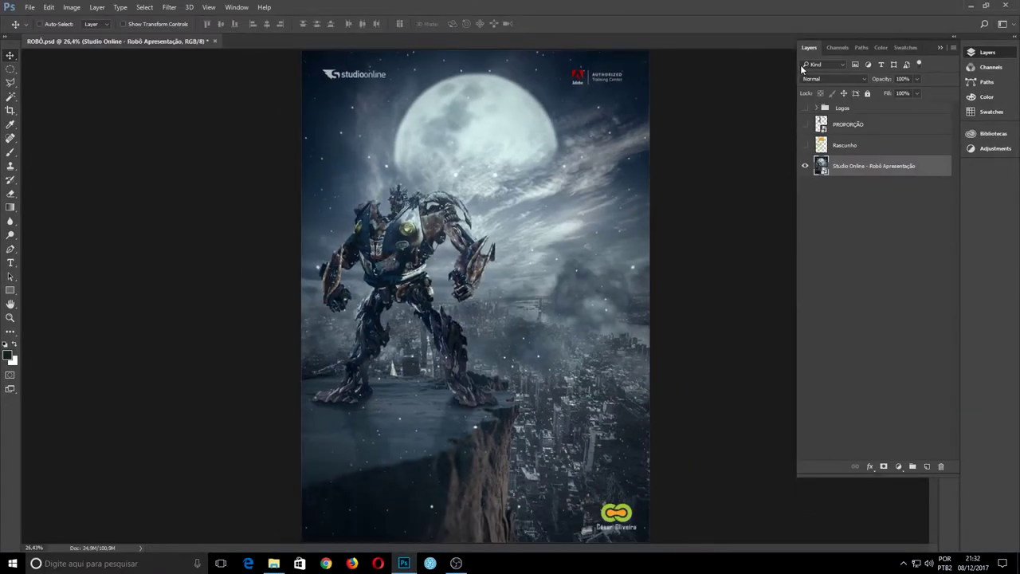
Step: Hide Studio Online and place the beach_cliff image from Imagens utilizadas as an embedded layer
left_click(805, 165)
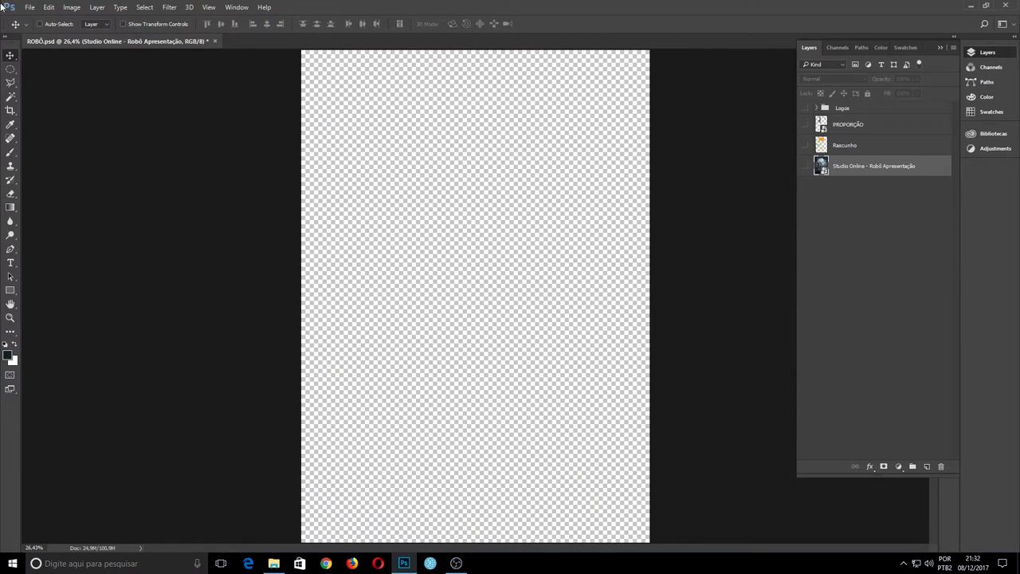
left_click(29, 7)
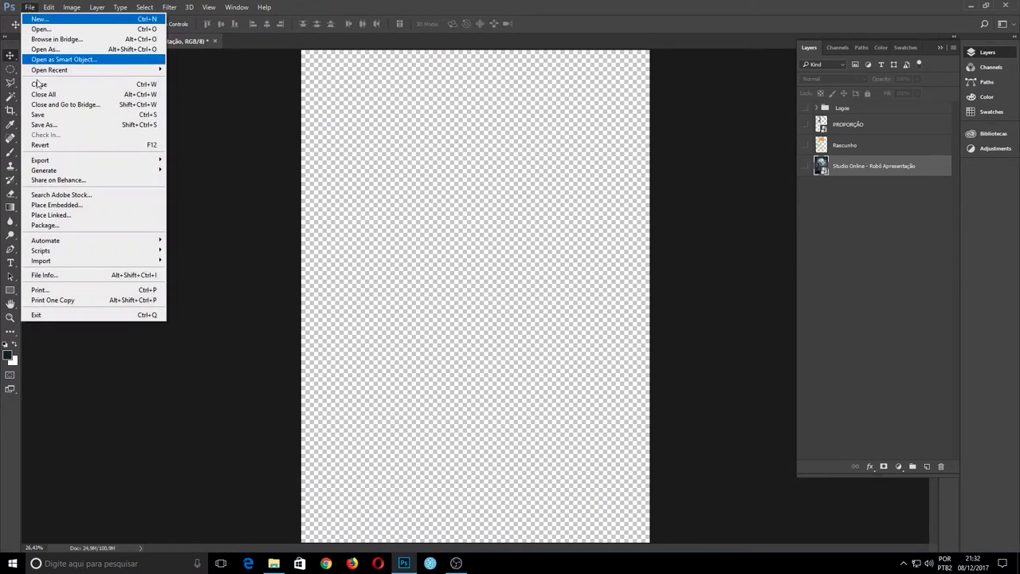
left_click(75, 205)
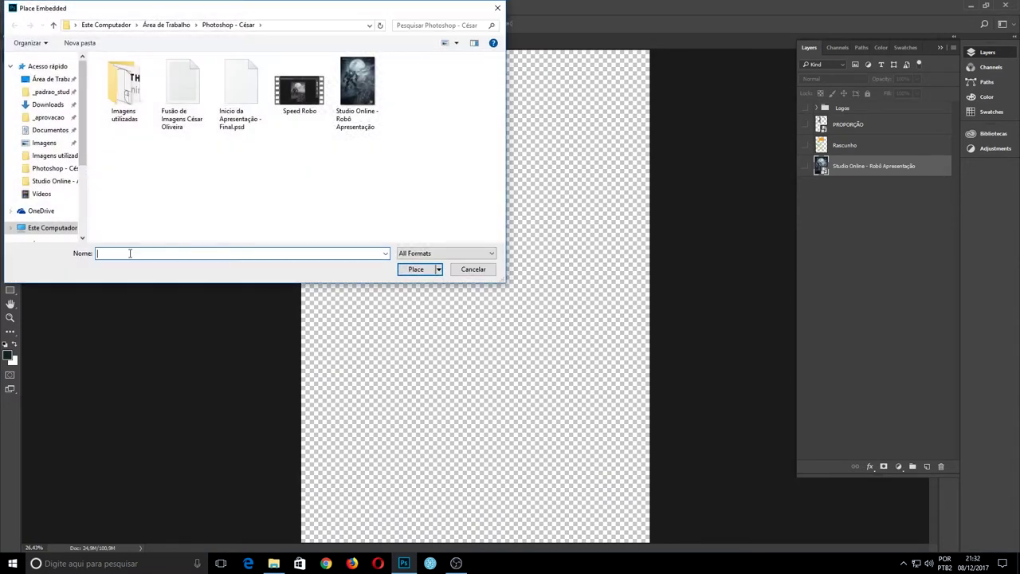
double_click(124, 86)
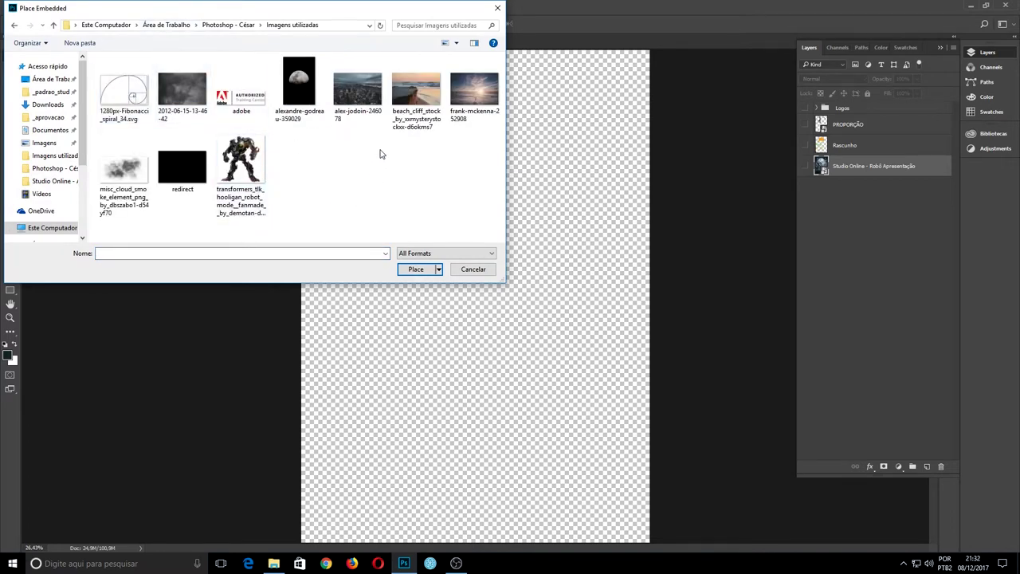
double_click(409, 96)
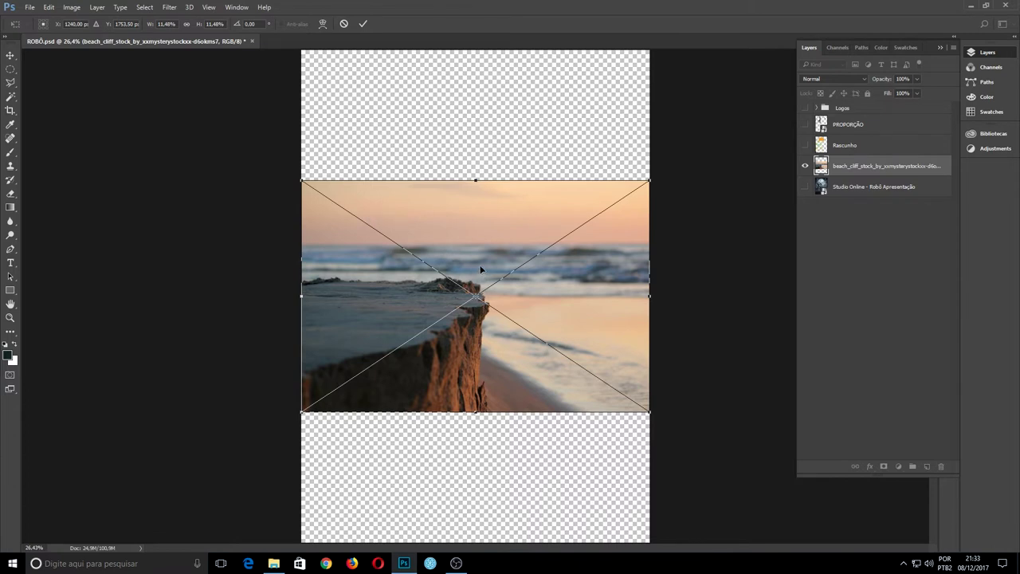
left_click(363, 24)
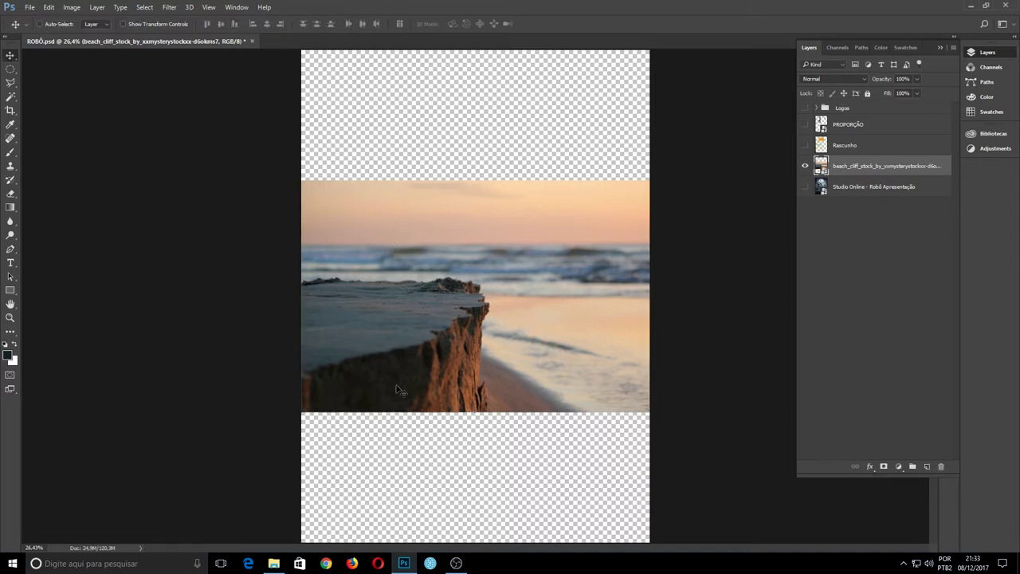
Step: Zoom in and select the sandy cliff rock with the Quick Selection tool
scroll(392, 393, "up", 2)
key("z")
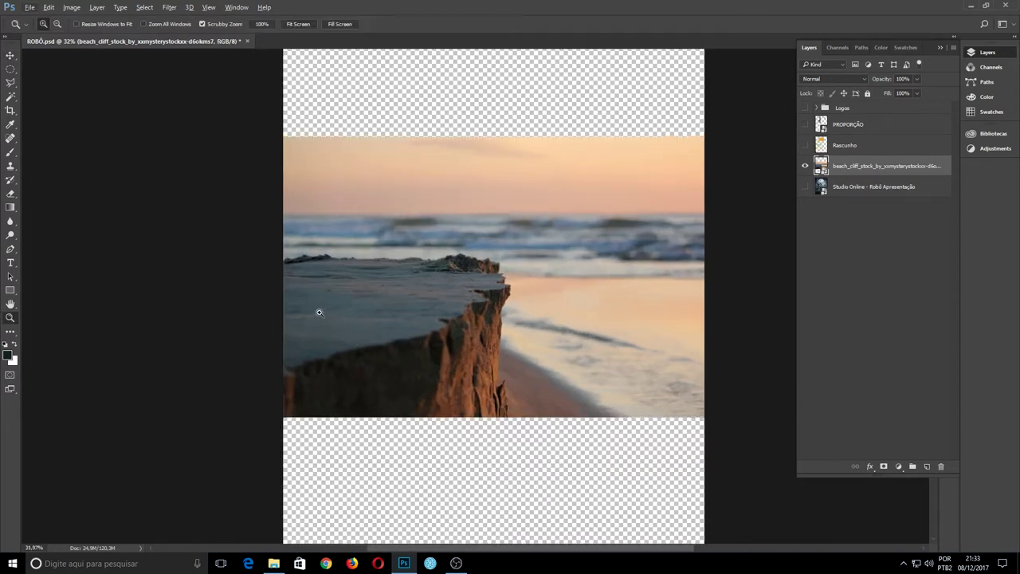
scroll(319, 311, "up", 3)
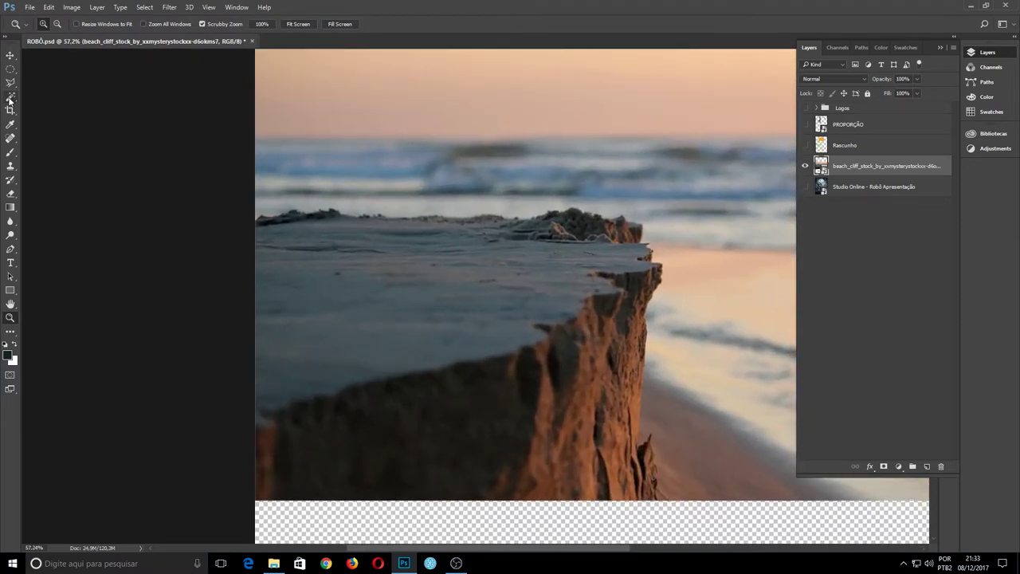
left_click(10, 96)
left_click(48, 97)
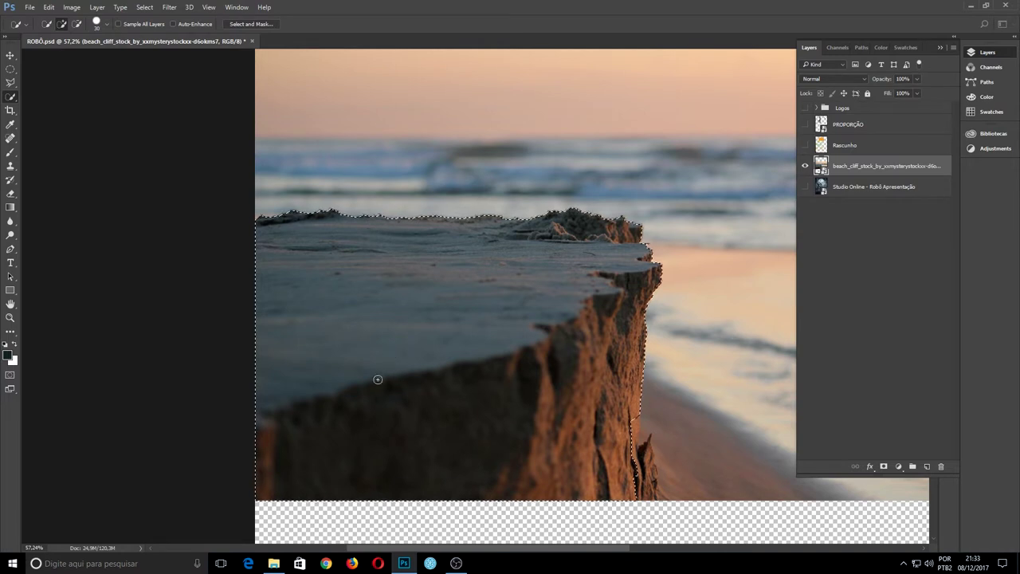
mouse_move(385, 389)
left_mouse_down()
mouse_move(644, 461)
mouse_move(648, 494)
left_mouse_up()
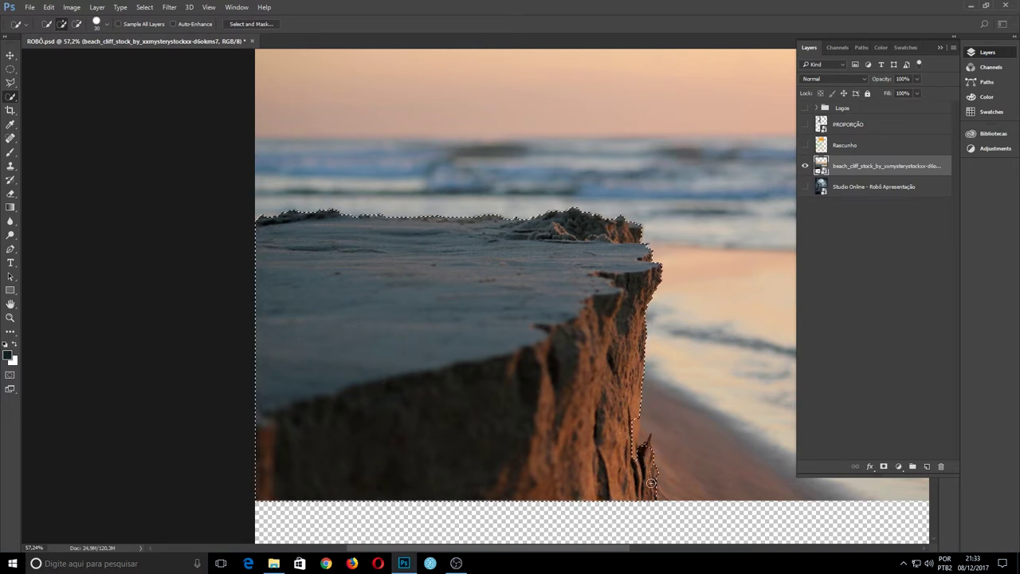
Step: Add the rock spike on the cliff's right edge to the selection with the Lasso
left_click(11, 83)
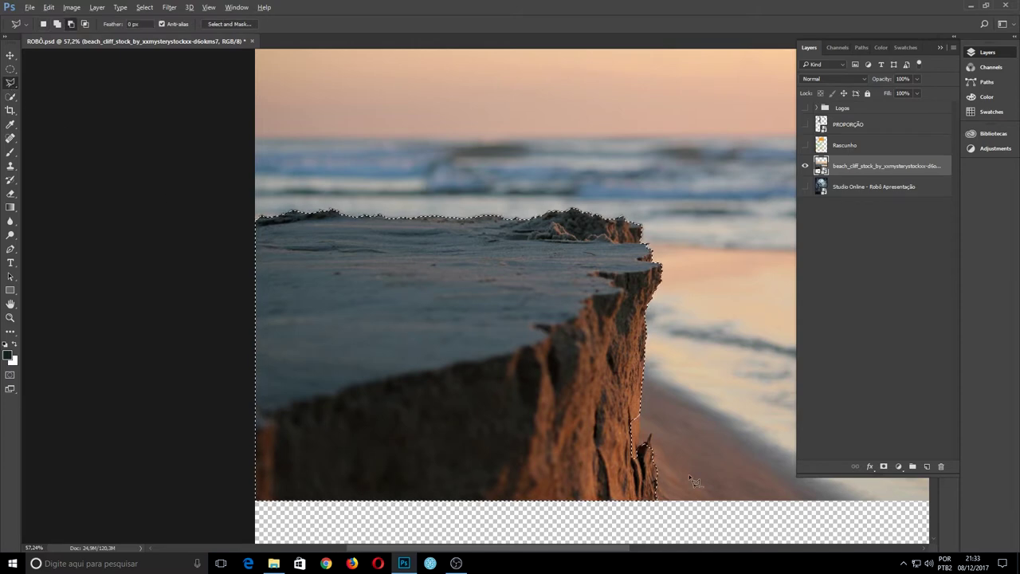
scroll(689, 476, "up", 1, "alt")
scroll(689, 477, "up", 1, "alt")
scroll(688, 476, "up", 1, "alt")
scroll(684, 476, "up", 1, "alt")
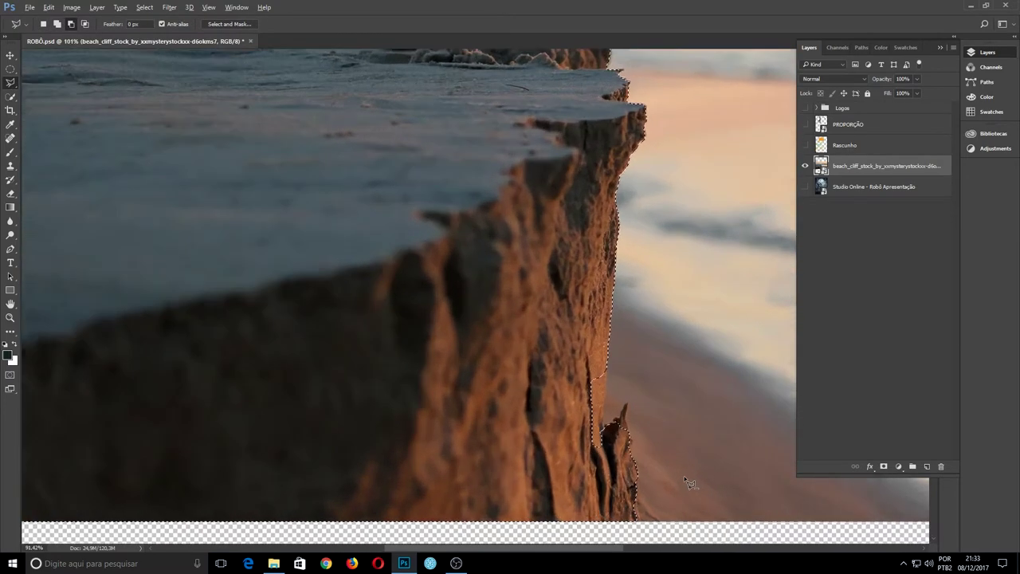
left_click_drag(654, 479, 585, 353)
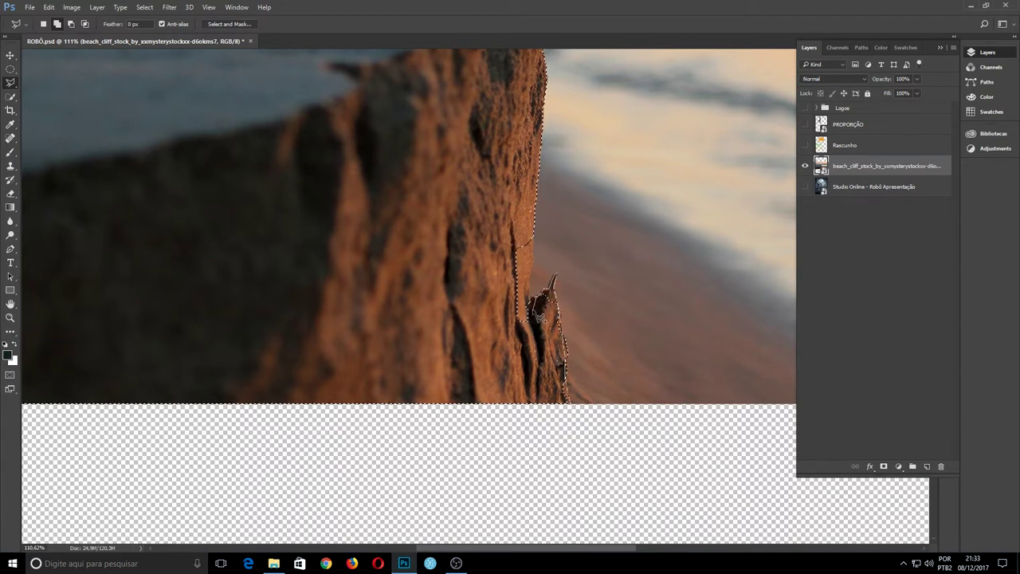
left_click_drag(537, 307, 540, 239)
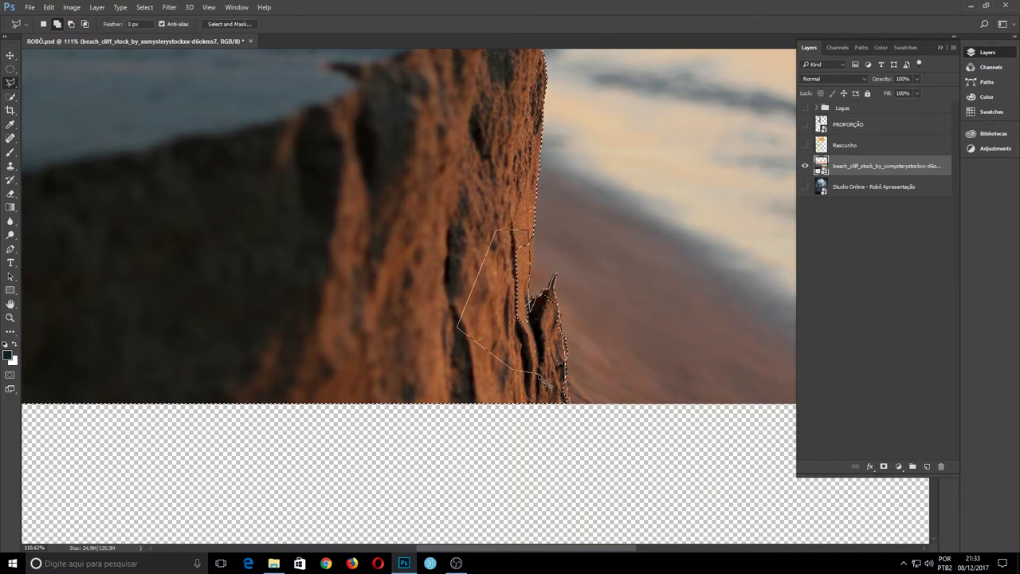
left_click_drag(539, 239, 567, 367)
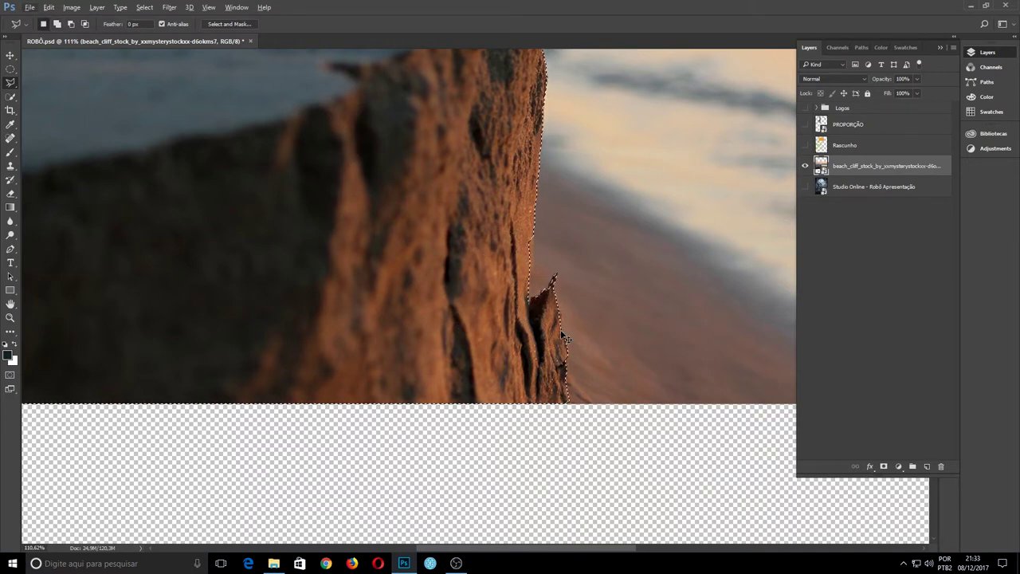
Step: Feather the cliff selection by 1 px
key("ctrl+minus")
key("ctrl+minus")
key("ctrl+minus")
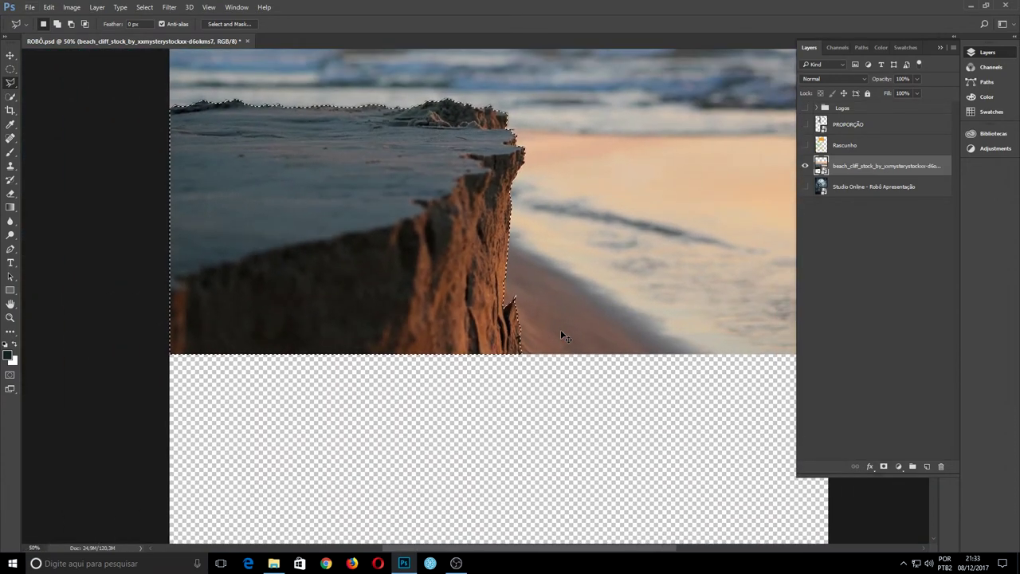
scroll(547, 330, "up", 5)
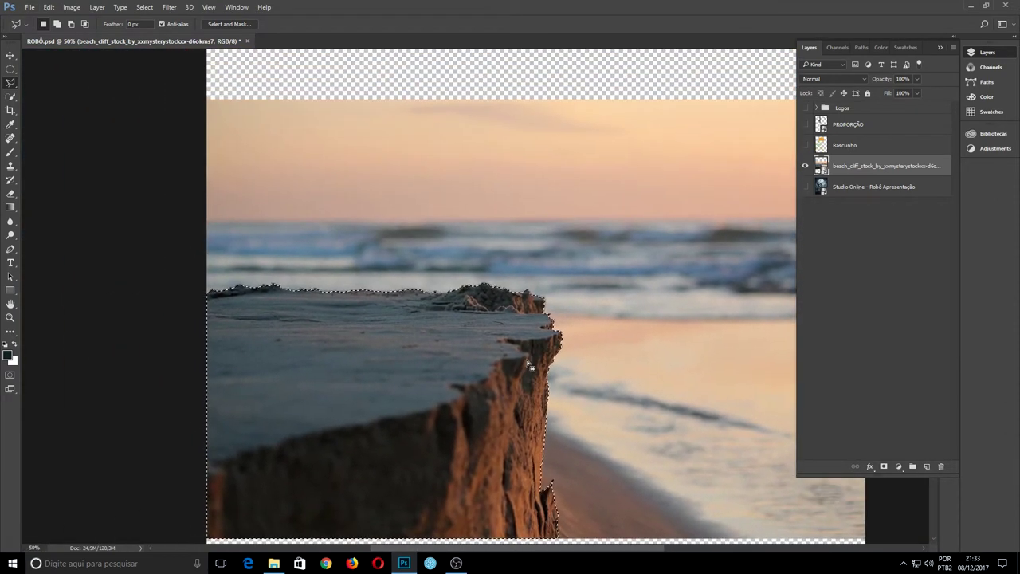
key("shift+F6")
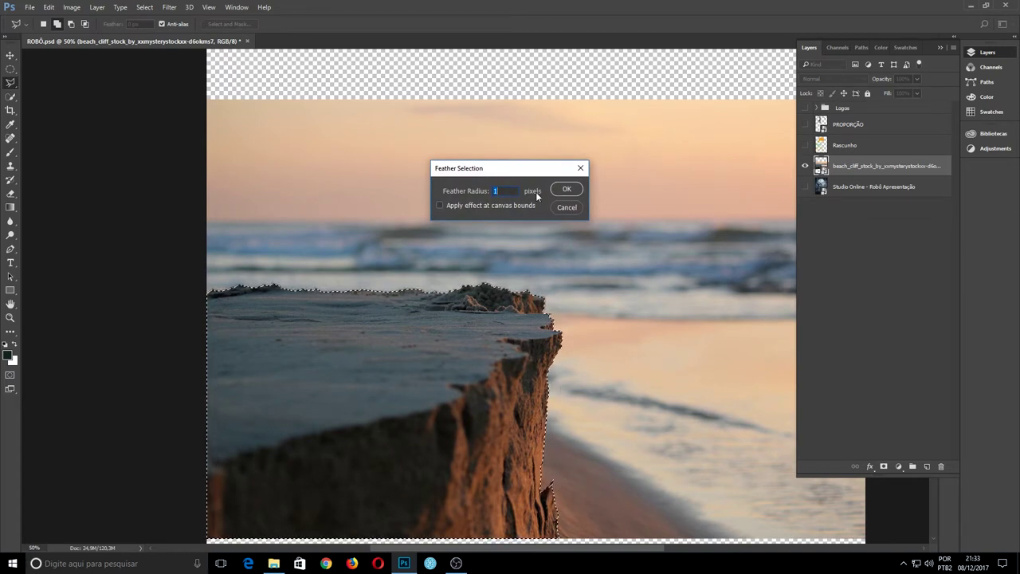
left_click(567, 189)
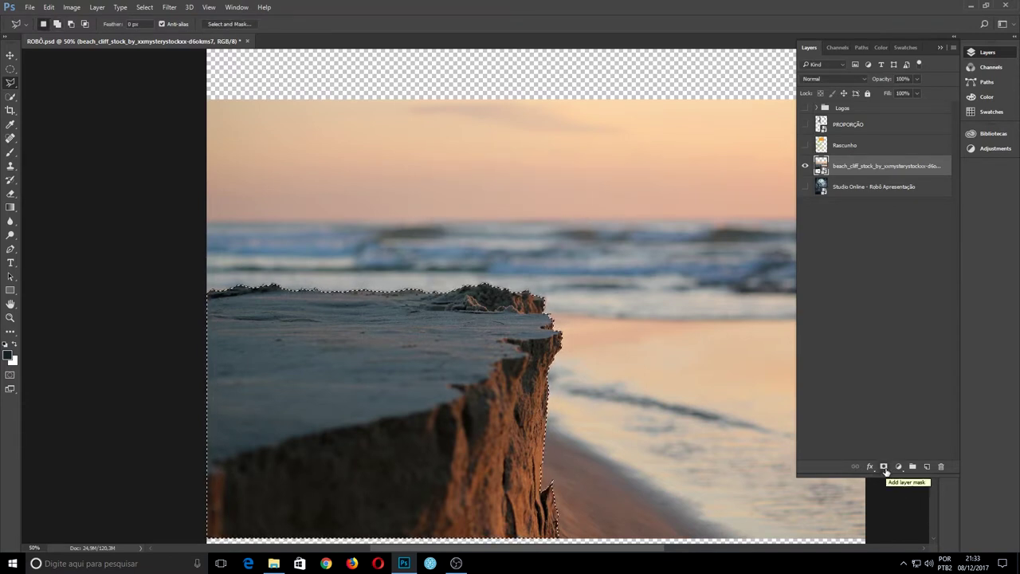
Step: Mask the beach photo down to the selected cliff, hiding its sky and sea
left_click(884, 468)
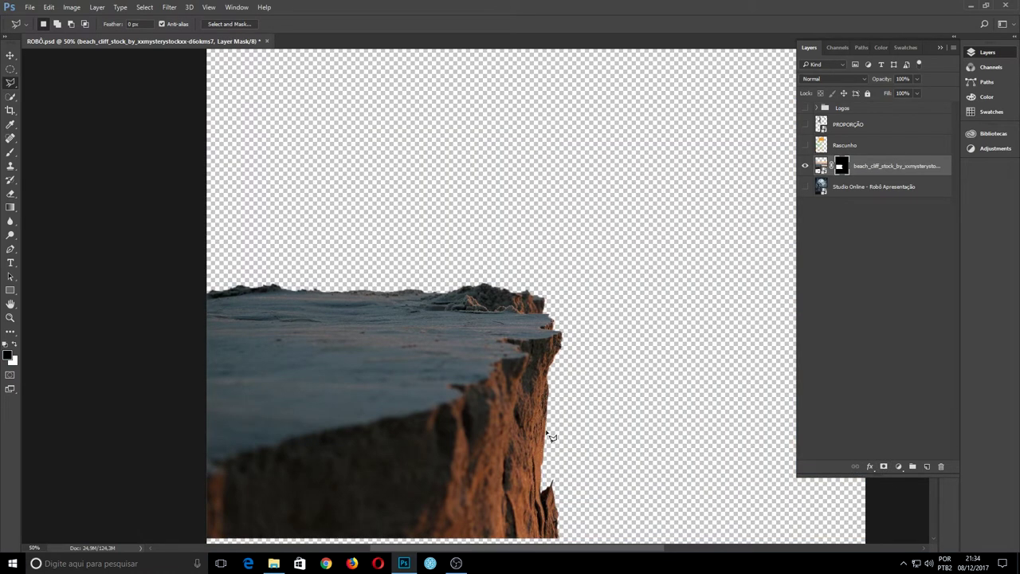
key("z")
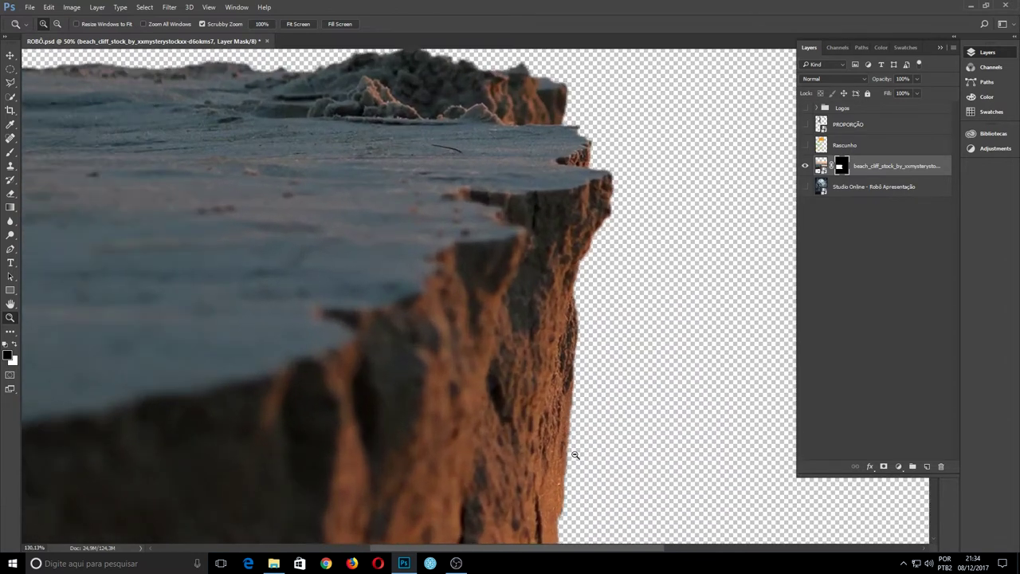
left_click_drag(550, 454, 579, 454)
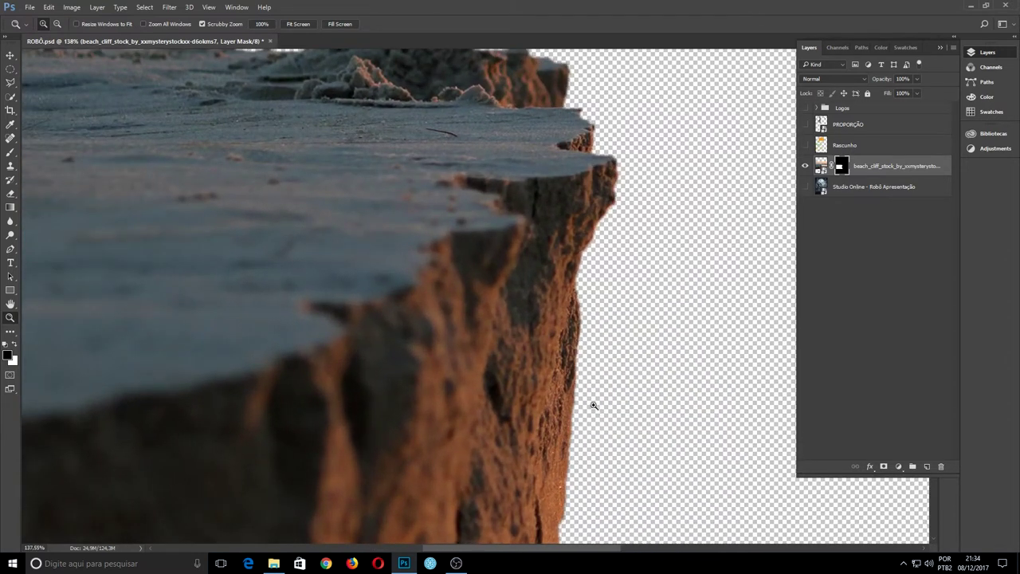
scroll(584, 416, "down", 1)
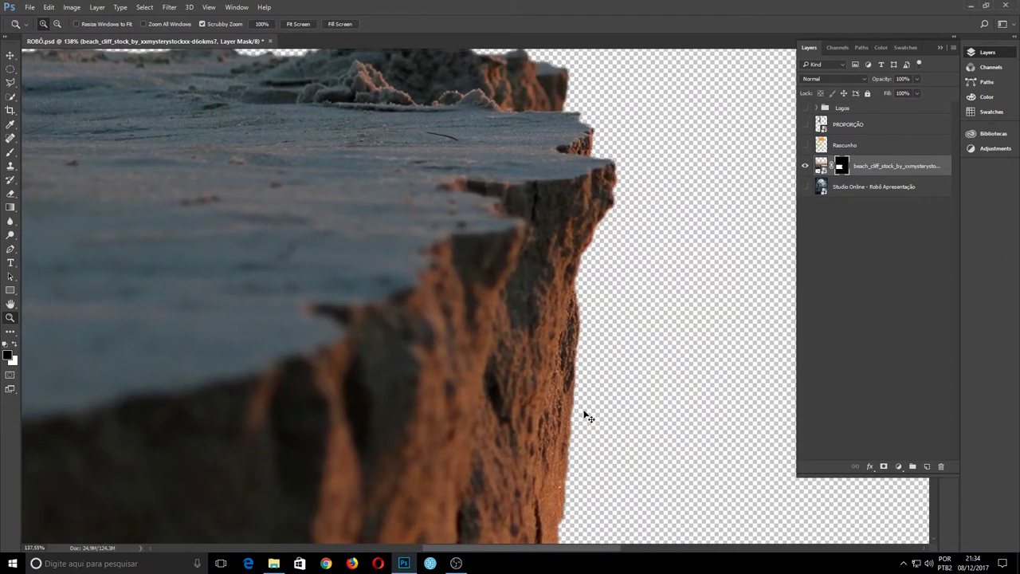
scroll(585, 416, "down", 1)
scroll(585, 416, "down", 1)
scroll(585, 416, "down", 1)
scroll(584, 416, "down", 1)
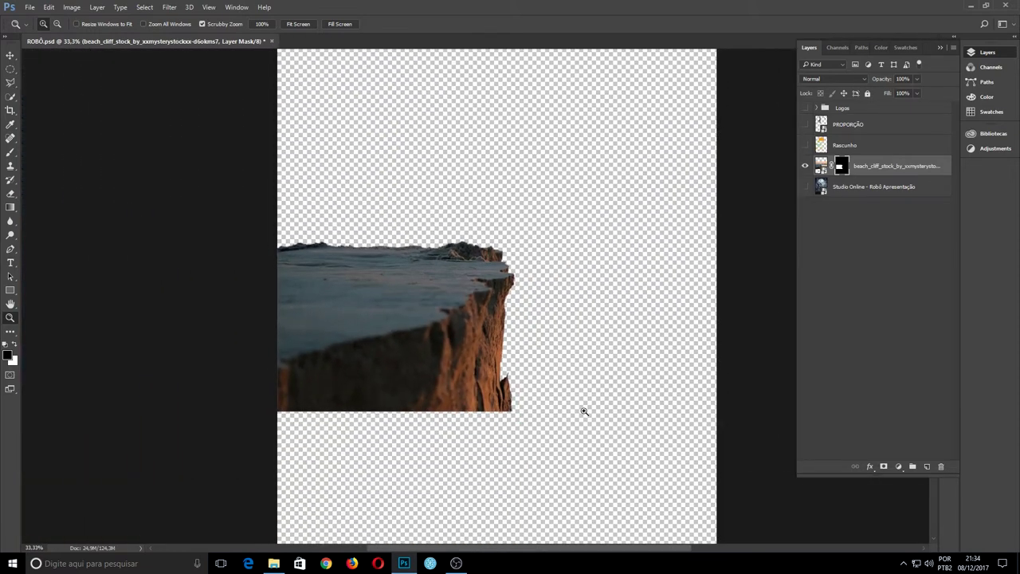
Step: Target the cliff layer's image thumbnail instead of its mask and choose the Move tool
left_click(929, 169)
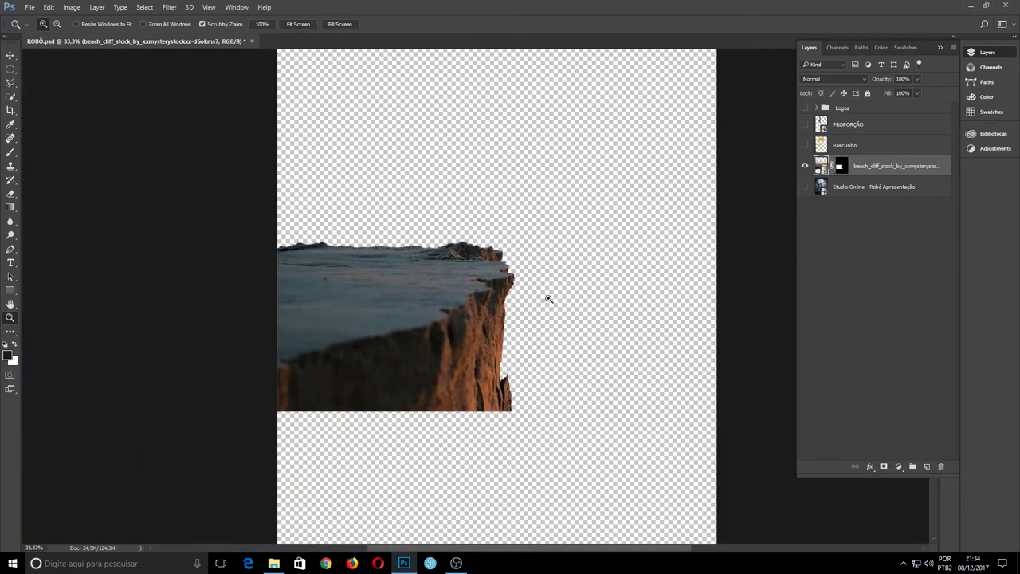
left_click(11, 55)
scroll(340, 252, "down", 1)
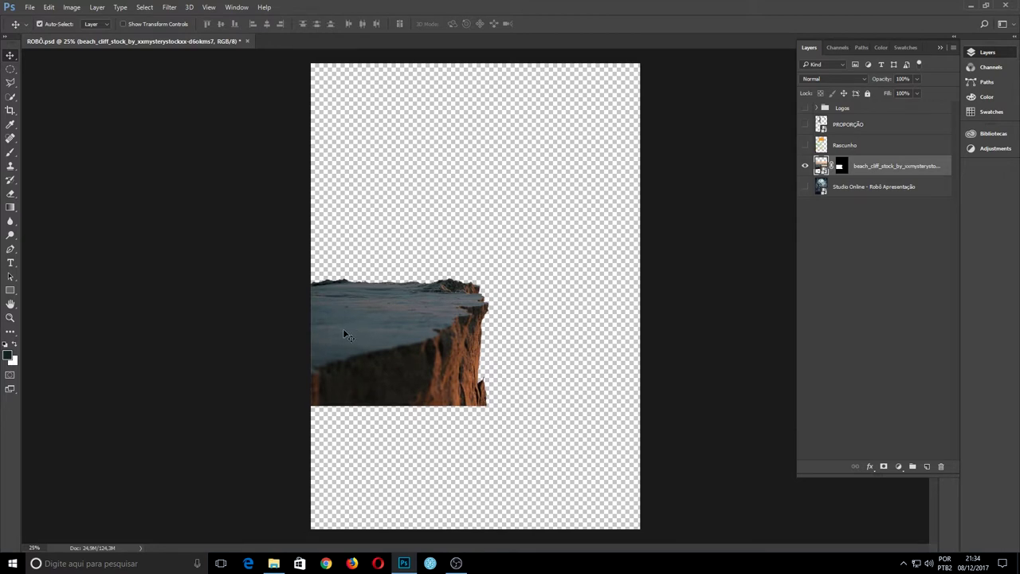
Step: Scale the cliff to about 156% height and 107% width so it reaches the page bottom
key("ctrl+t")
left_click_drag(476, 410, 475, 529)
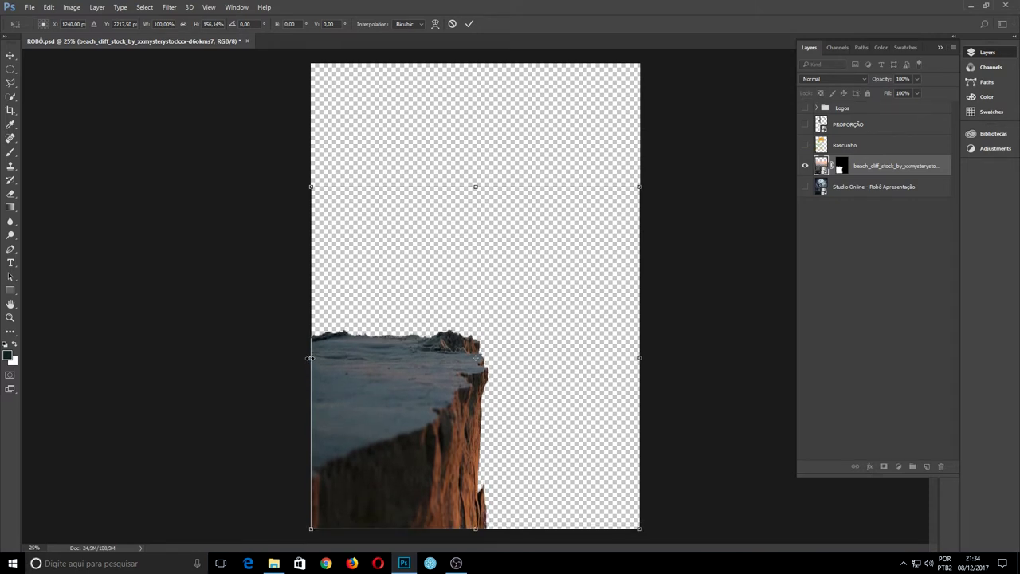
left_click_drag(310, 358, 301, 358)
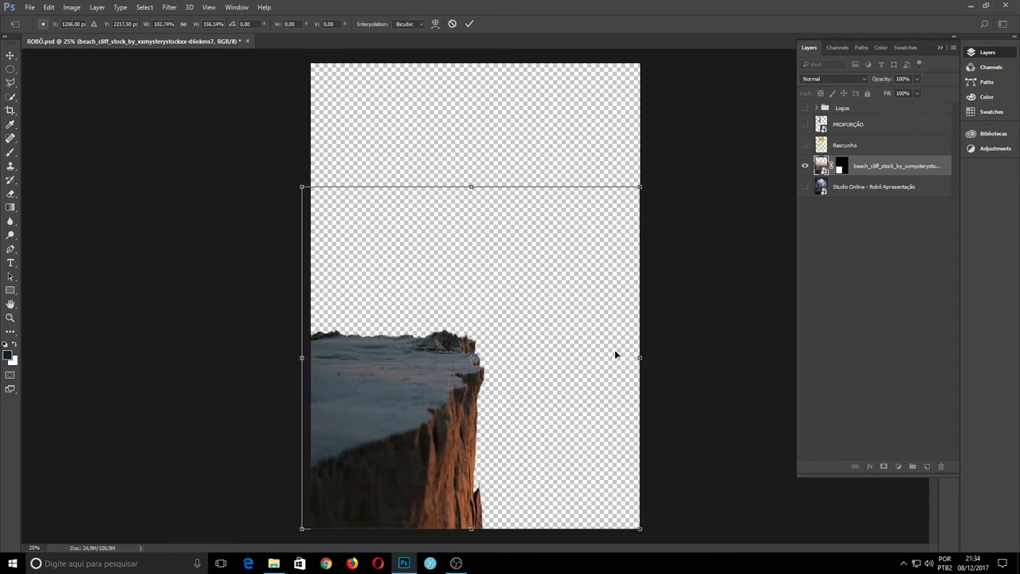
left_click_drag(640, 357, 652, 358)
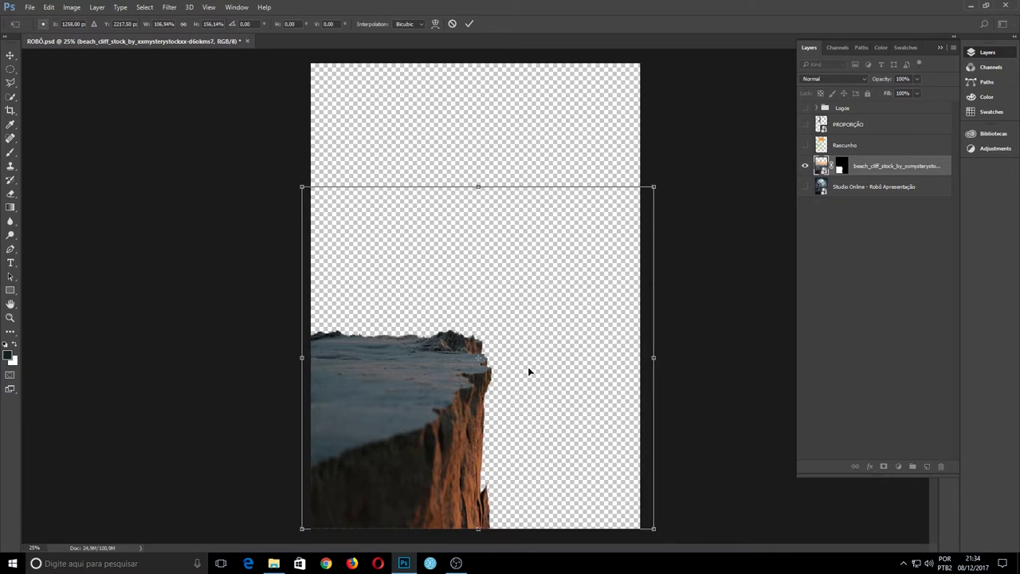
key("Return")
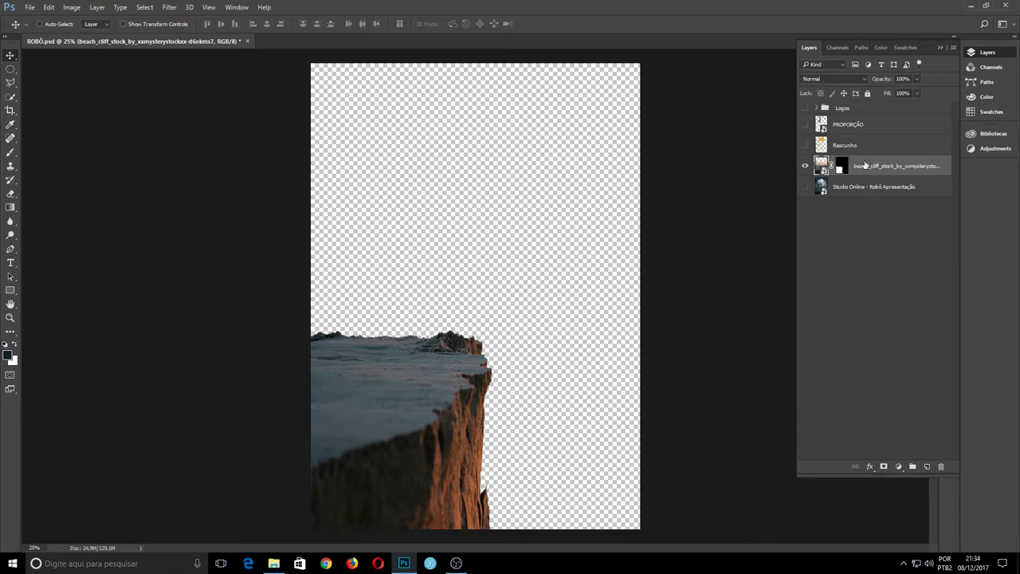
Step: Place the transformers robot image as an embedded layer above the cliff
left_click(29, 8)
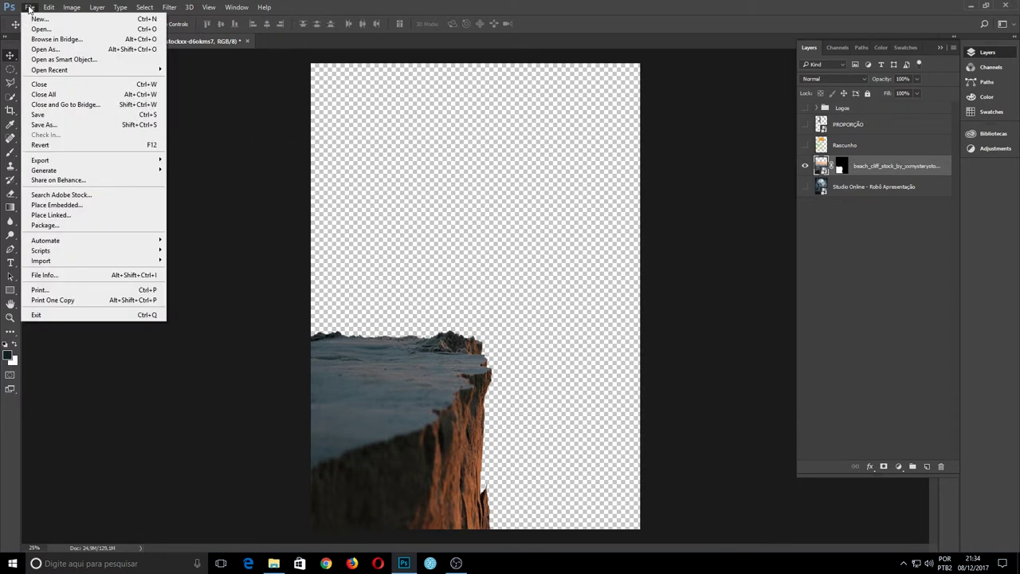
left_click(78, 205)
left_click(243, 169)
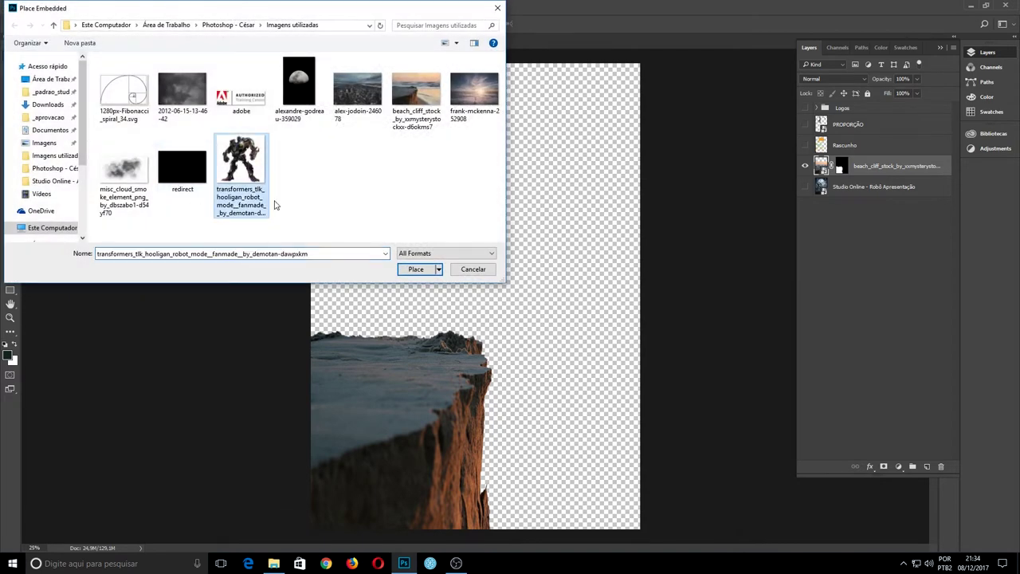
left_click(416, 270)
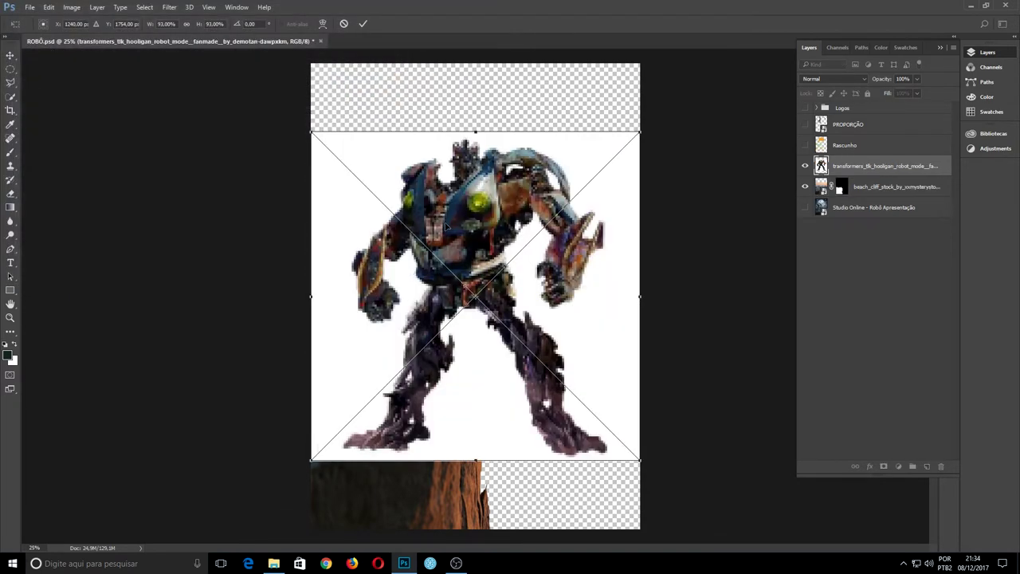
key("Return")
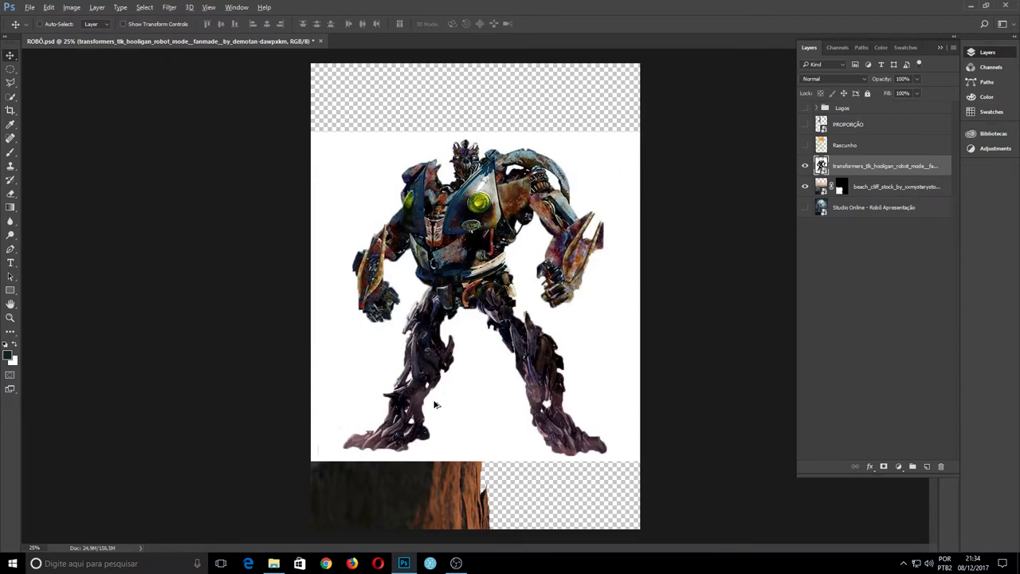
Step: Select the white background around the robot with the Magic Wand at Tolerance 60
key("z")
left_click(441, 343)
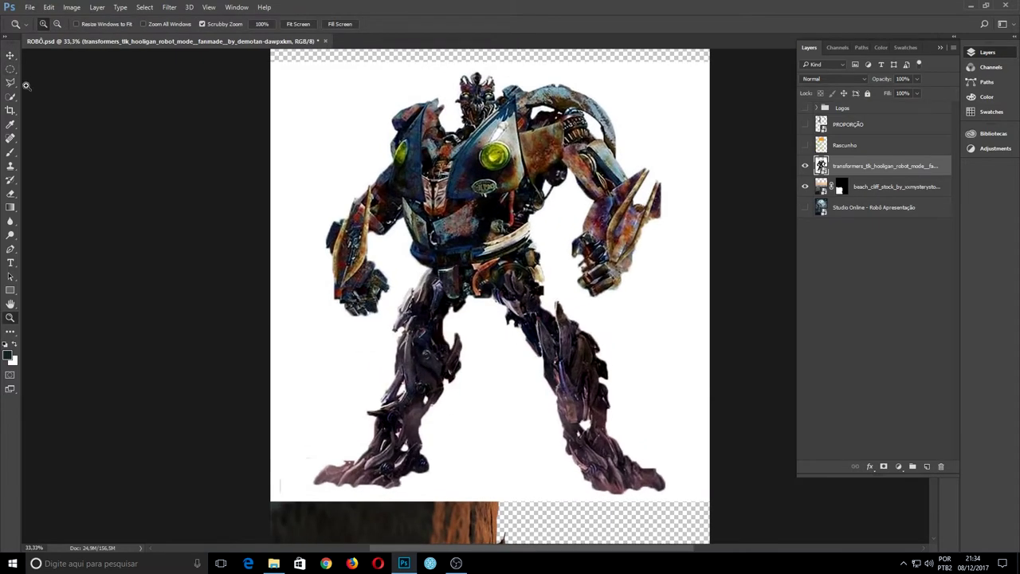
left_click(10, 96)
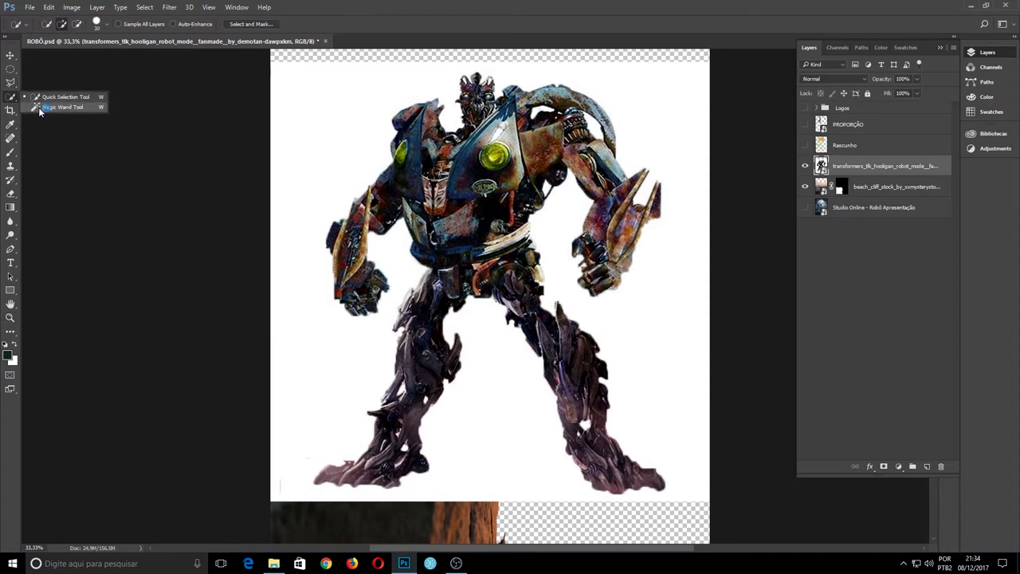
left_click(41, 109)
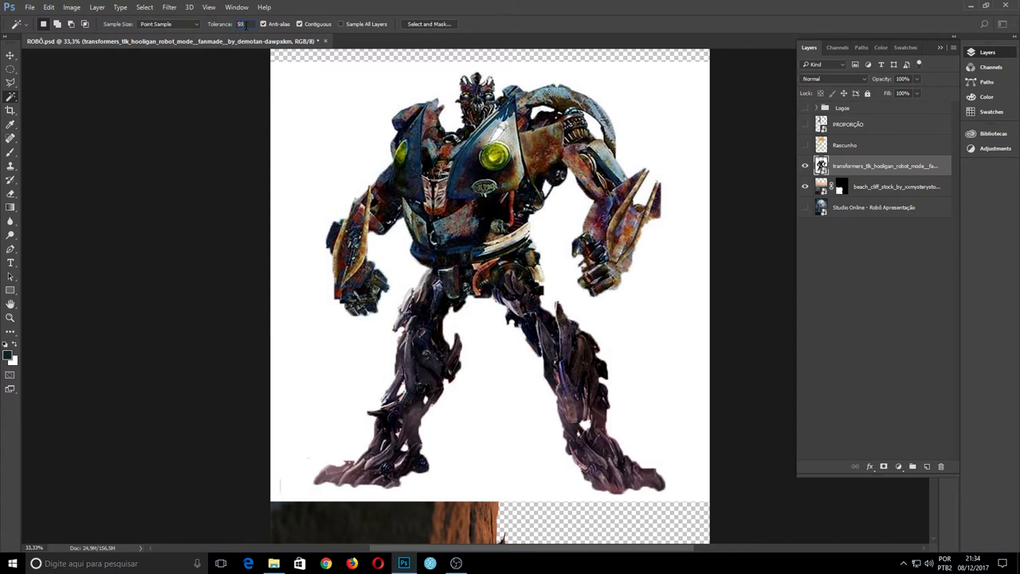
left_click(212, 25)
type("60")
left_click(384, 257)
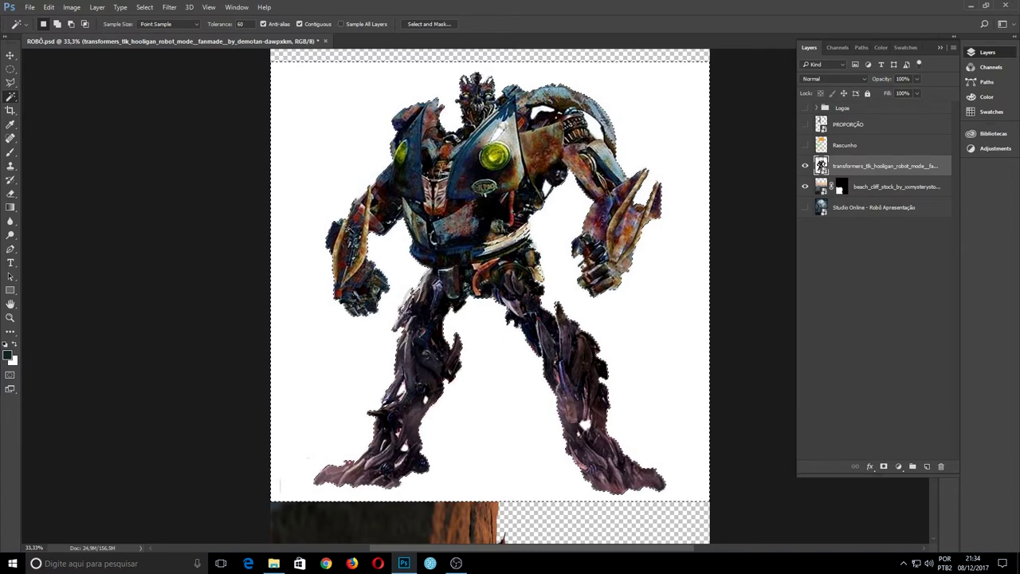
Step: Zoom into the robot's leg and add its small white upper-leg gap to the selection
key("shift")
key("z")
mouse_move(365, 371)
left_mouse_down()
mouse_move(388, 397)
mouse_move(425, 138)
left_mouse_up()
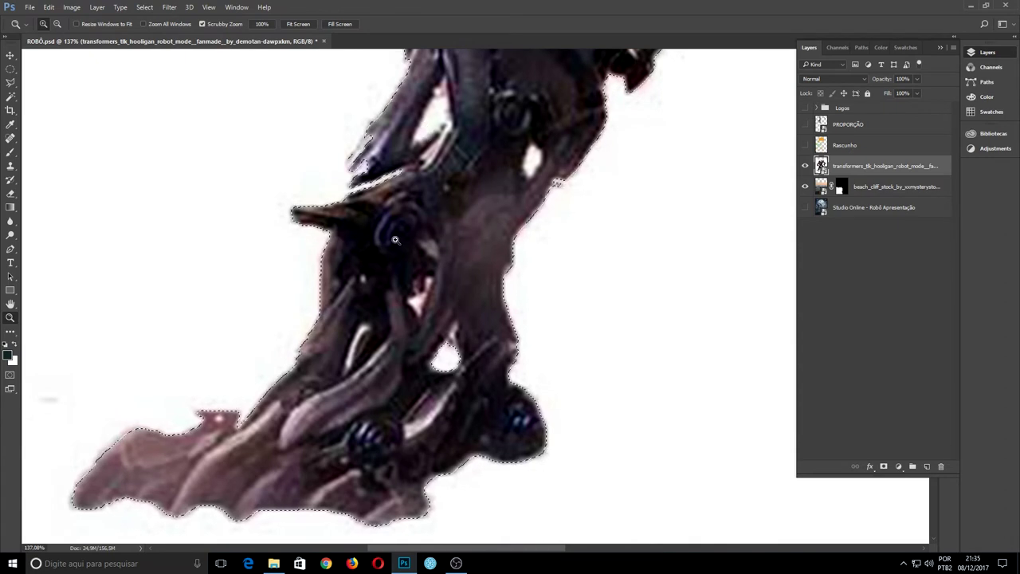
key("w")
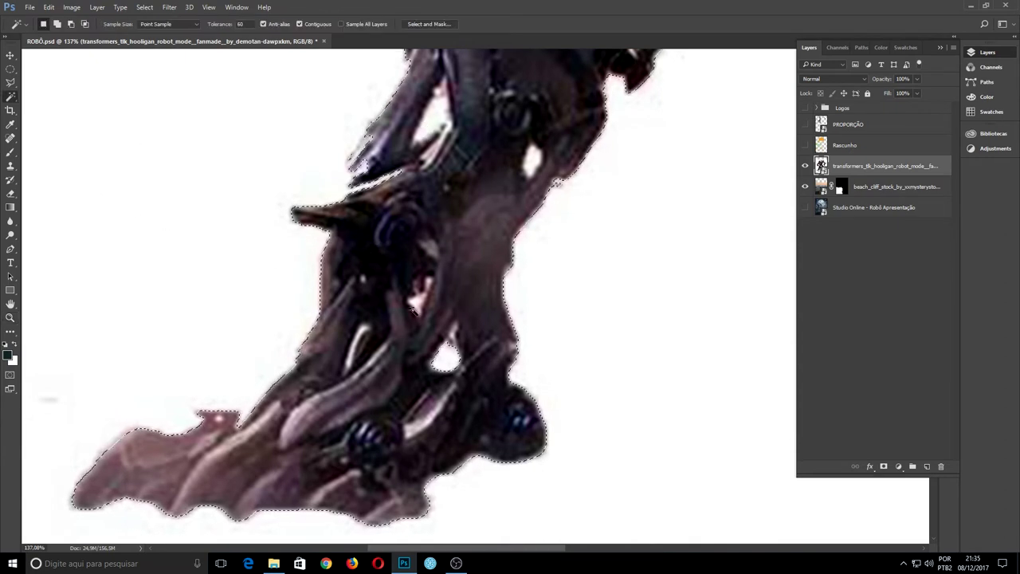
key("ctrl+d")
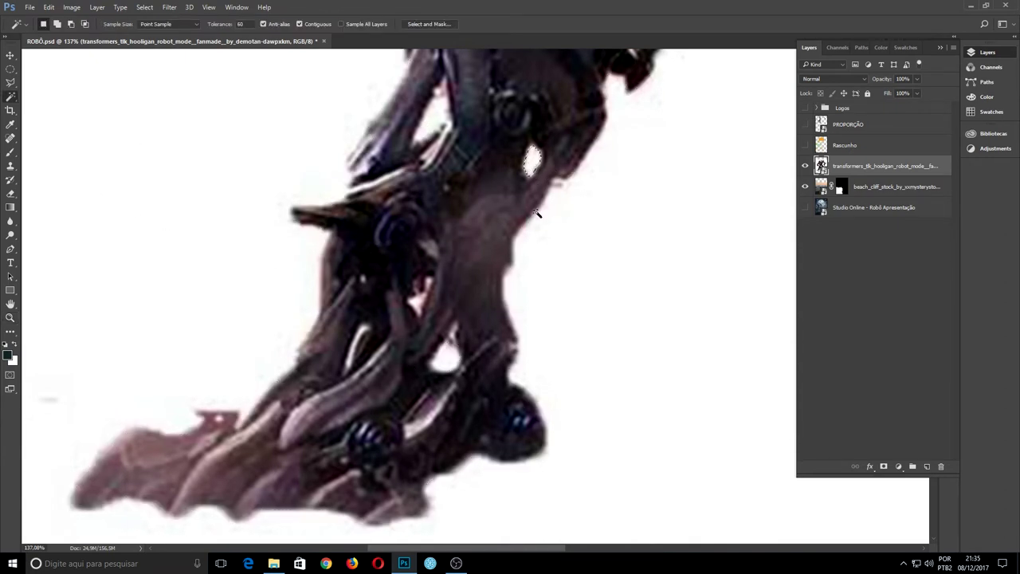
left_click(531, 162, "shift")
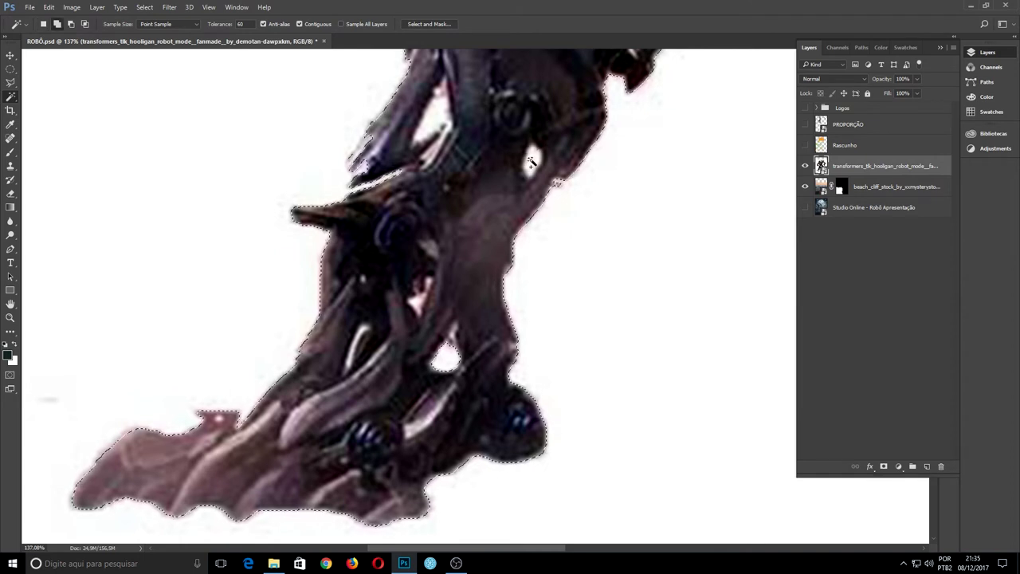
left_click(532, 162, "alt")
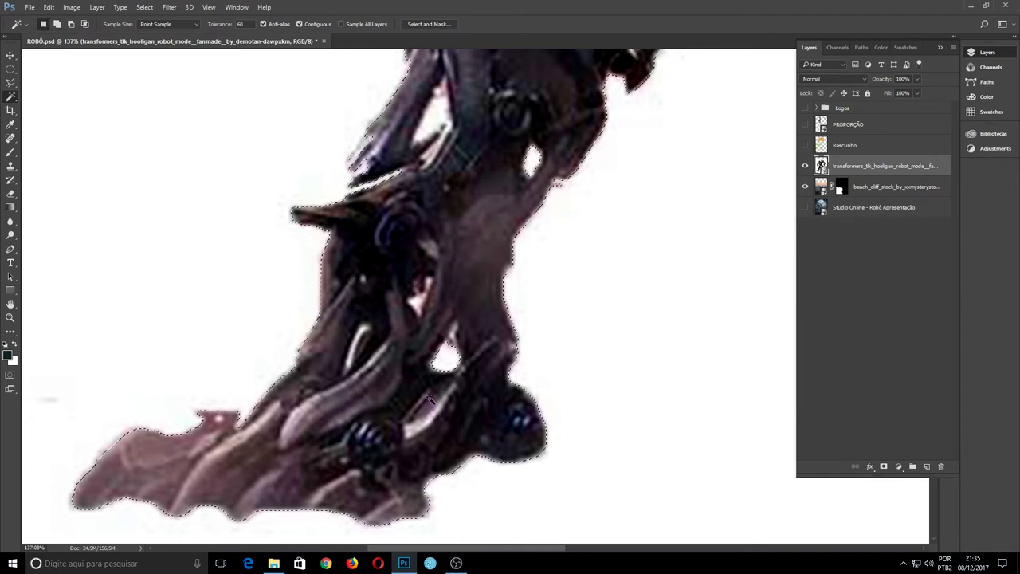
left_click_drag(403, 333, 380, 450)
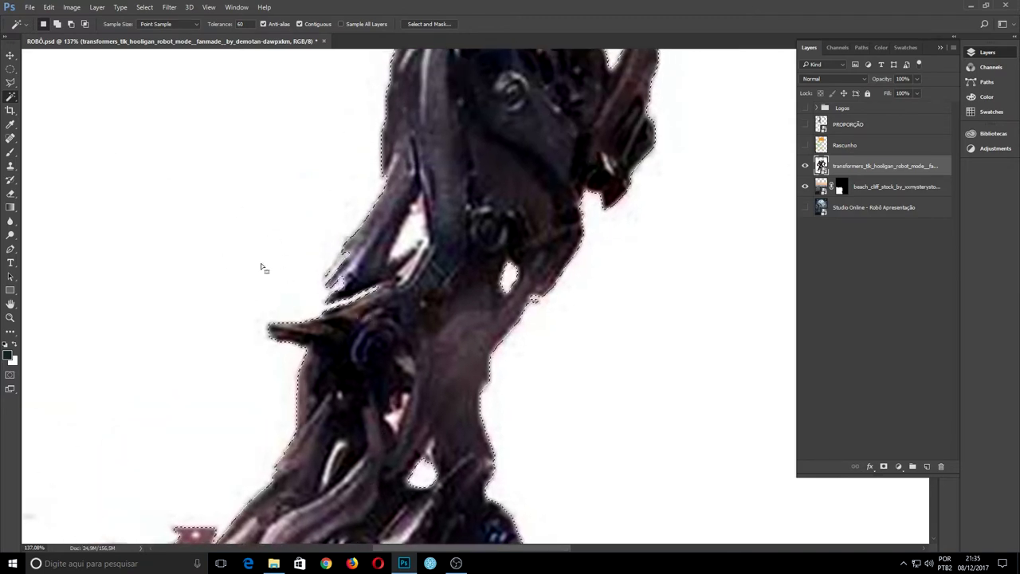
Step: With the Polygonal Lasso, subtract an area beside the robot's leg from the selection
key("l")
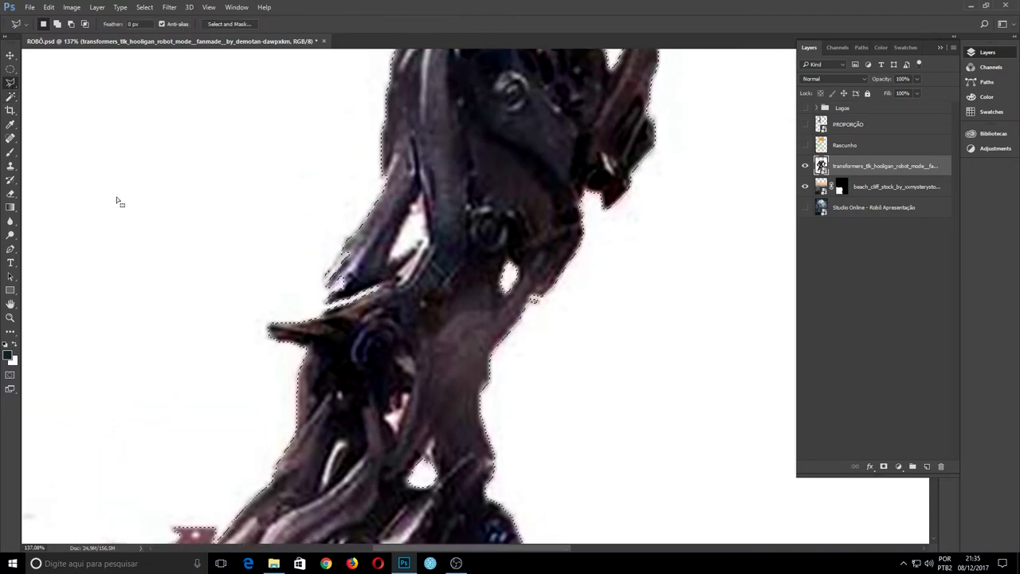
right_click(10, 86)
left_click(66, 93)
key("alt")
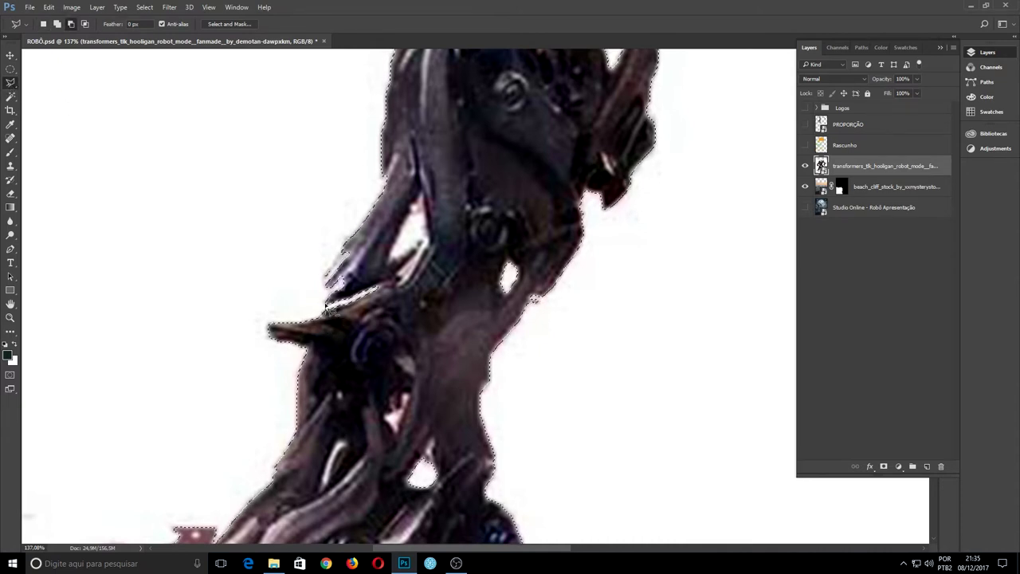
left_click(323, 280)
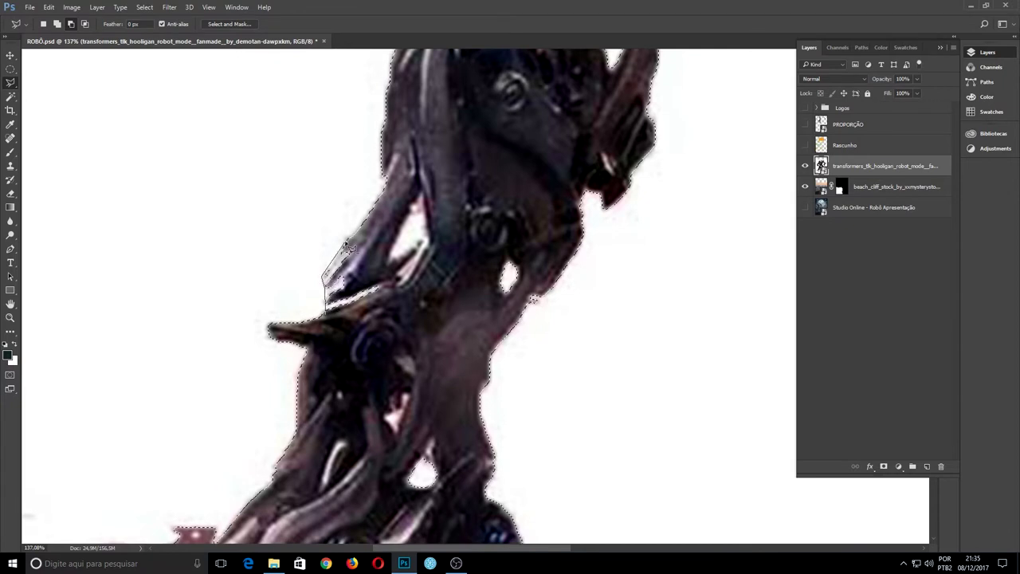
left_click(397, 290)
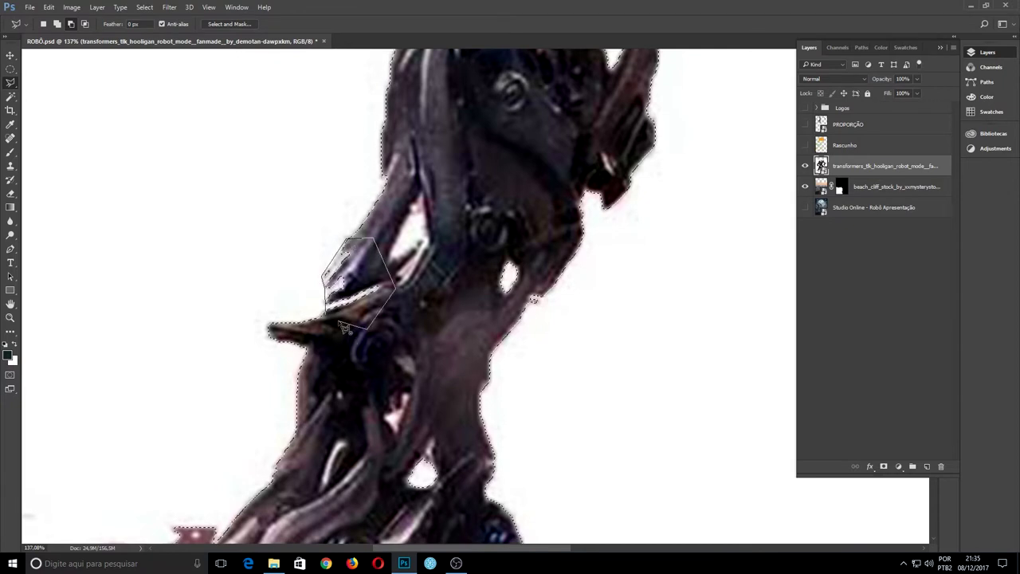
left_click(343, 327)
left_click_drag(335, 247, 328, 419)
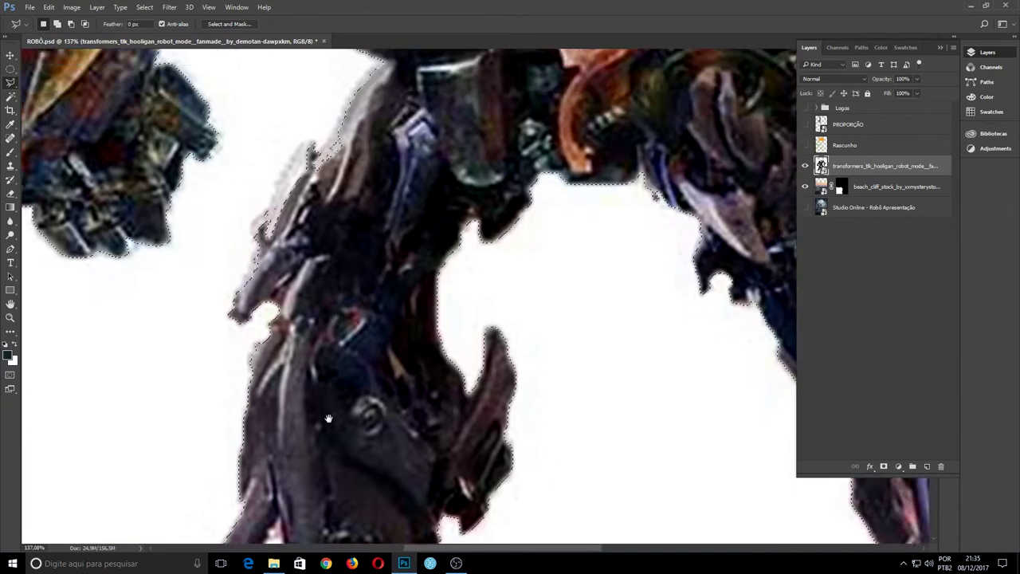
left_click_drag(331, 219, 335, 383)
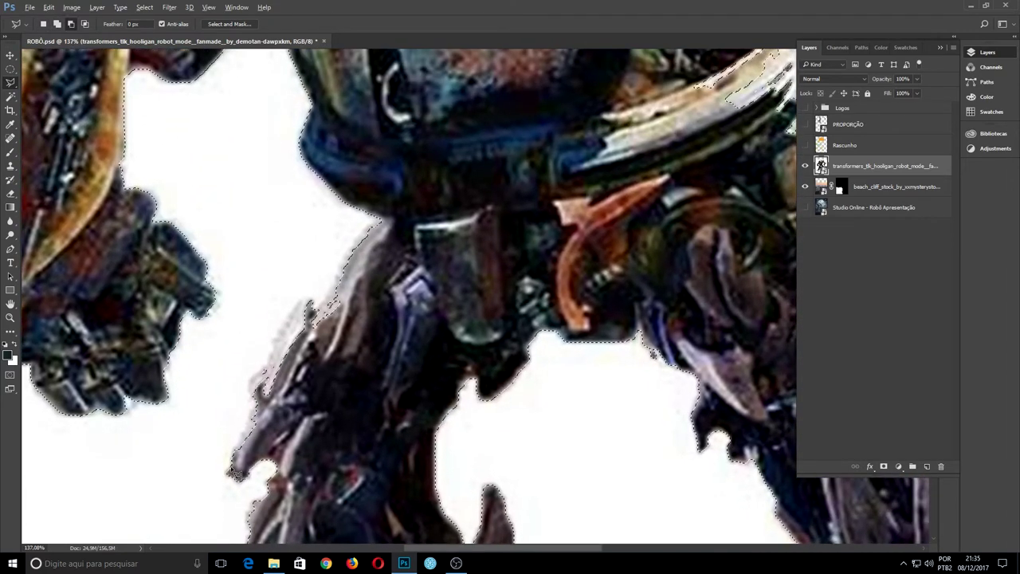
Step: Trace along the thigh edge and hip to add the hip area to the selection
left_click(239, 448)
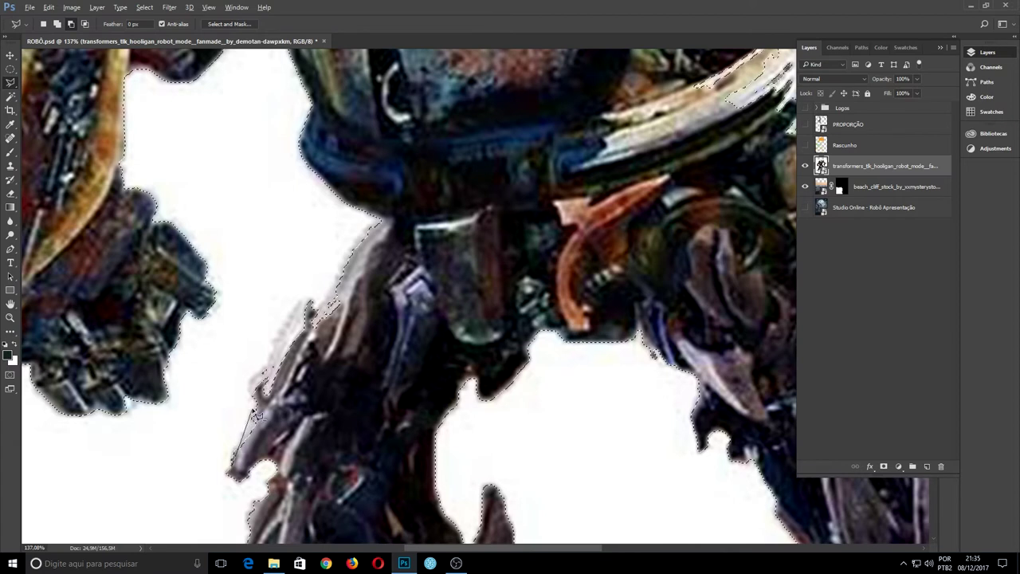
left_click(254, 413)
left_click(260, 373)
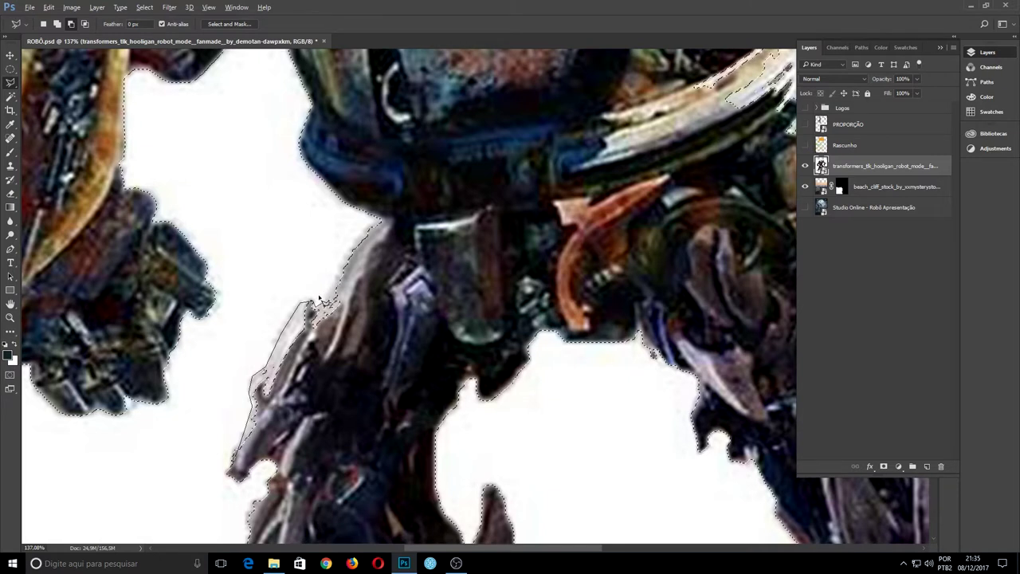
left_click(373, 238)
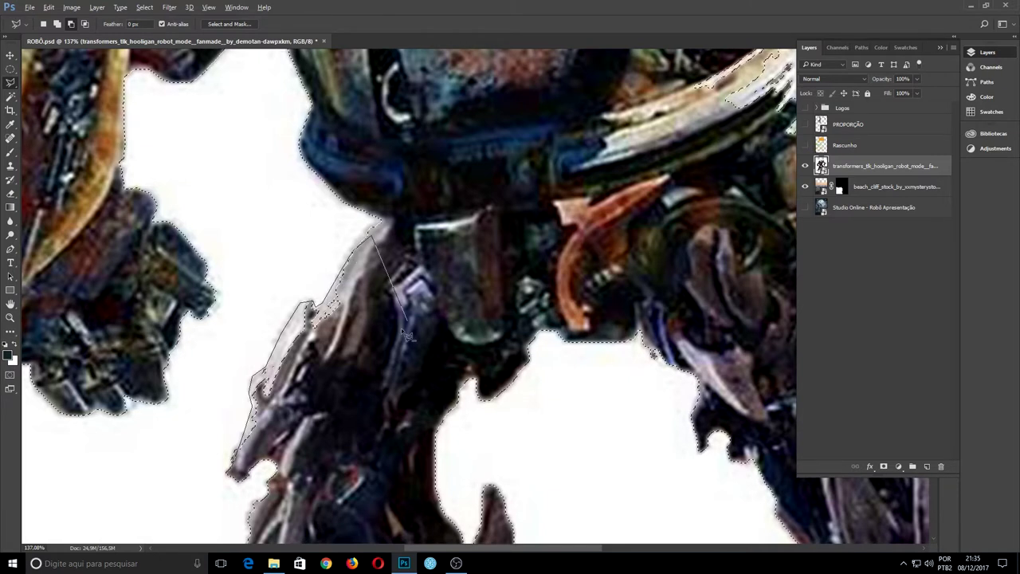
scroll(358, 388, "up", 5)
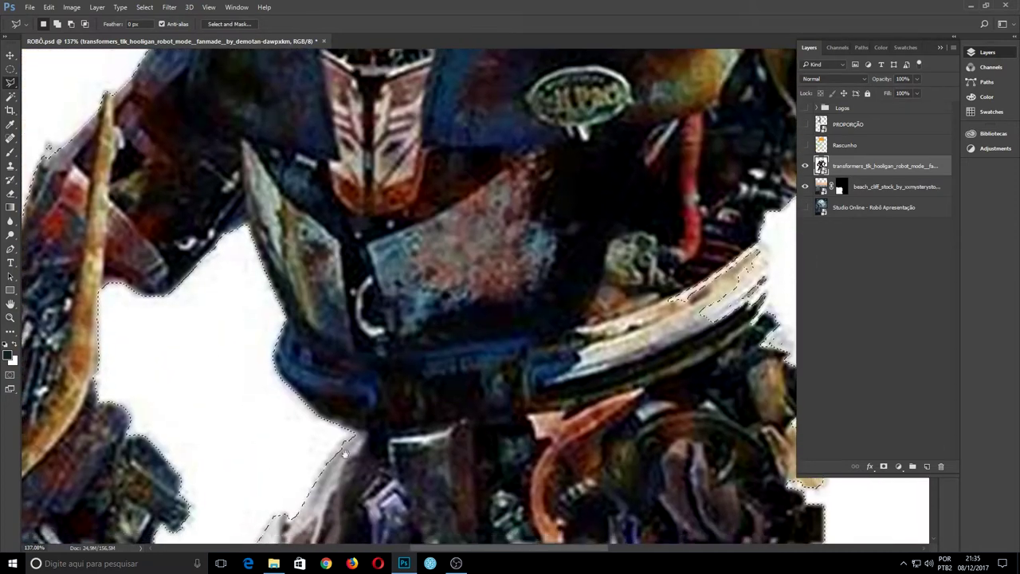
key("ctrl+minus")
key("ctrl+minus")
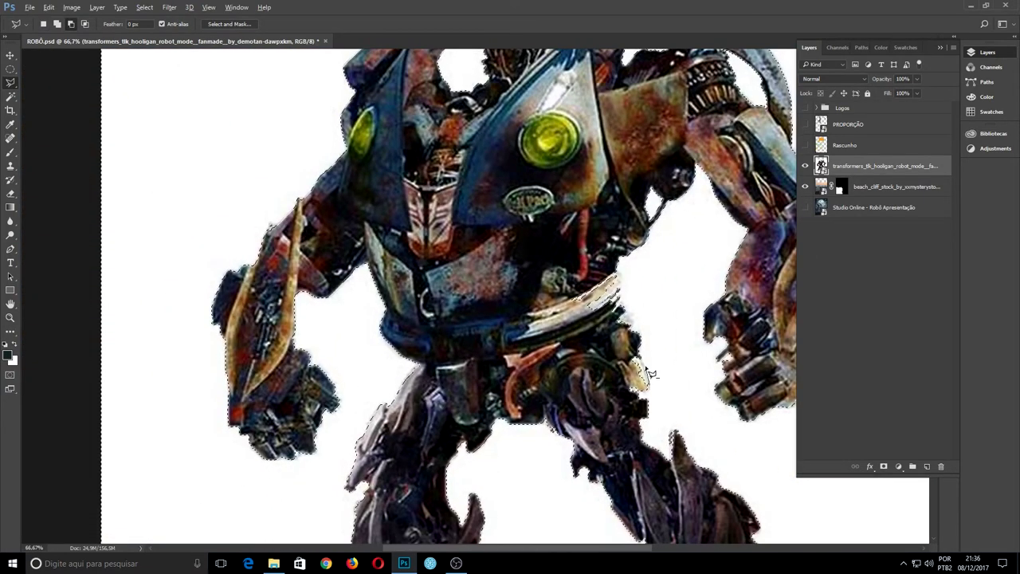
mouse_move(645, 362)
left_mouse_down()
mouse_move(613, 385)
mouse_move(649, 389)
left_mouse_up()
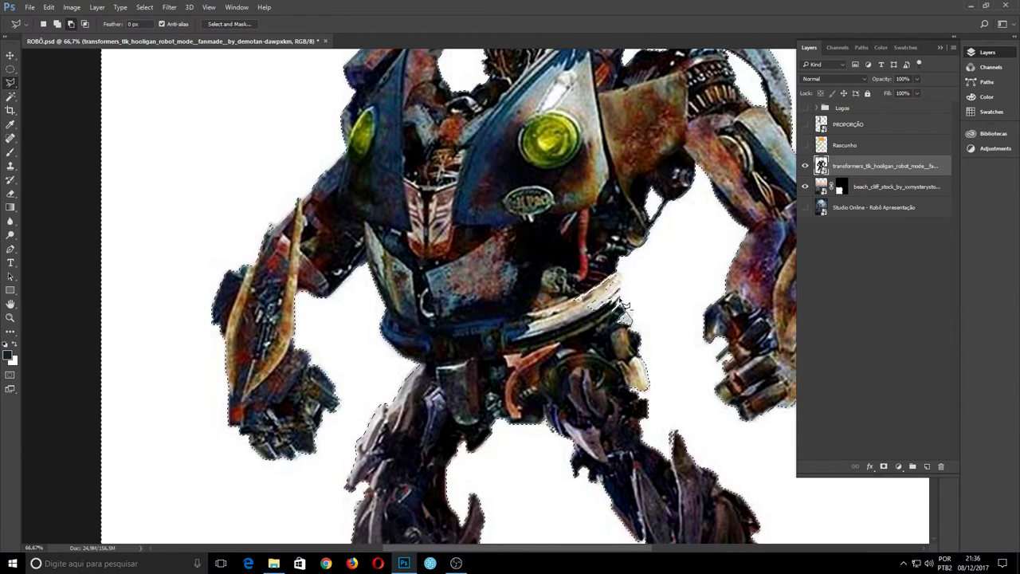
left_click_drag(624, 291, 622, 280)
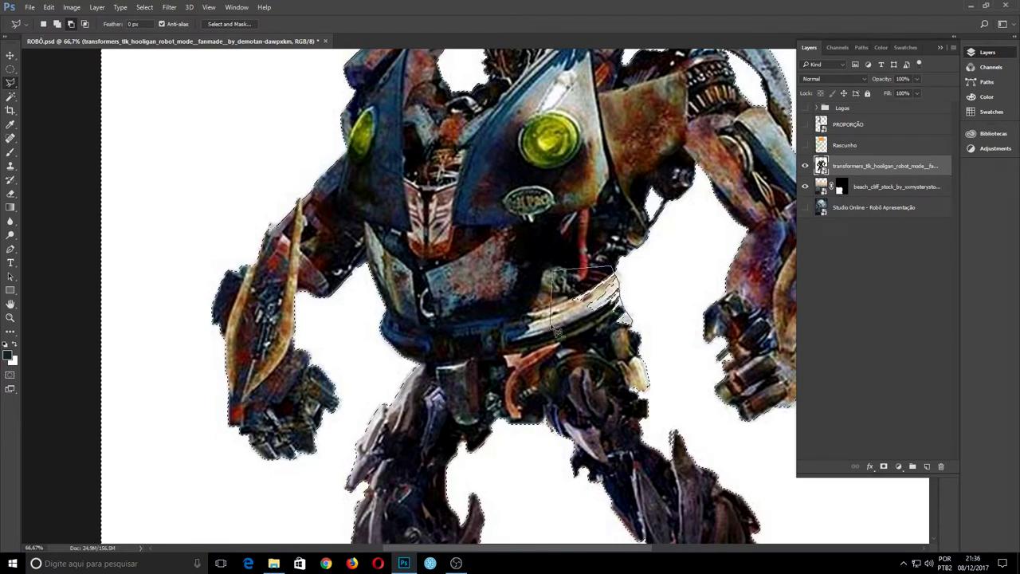
Step: Zoom in to check the robot's right-hand edges, then fit the image on screen
scroll(623, 340, "up", 5)
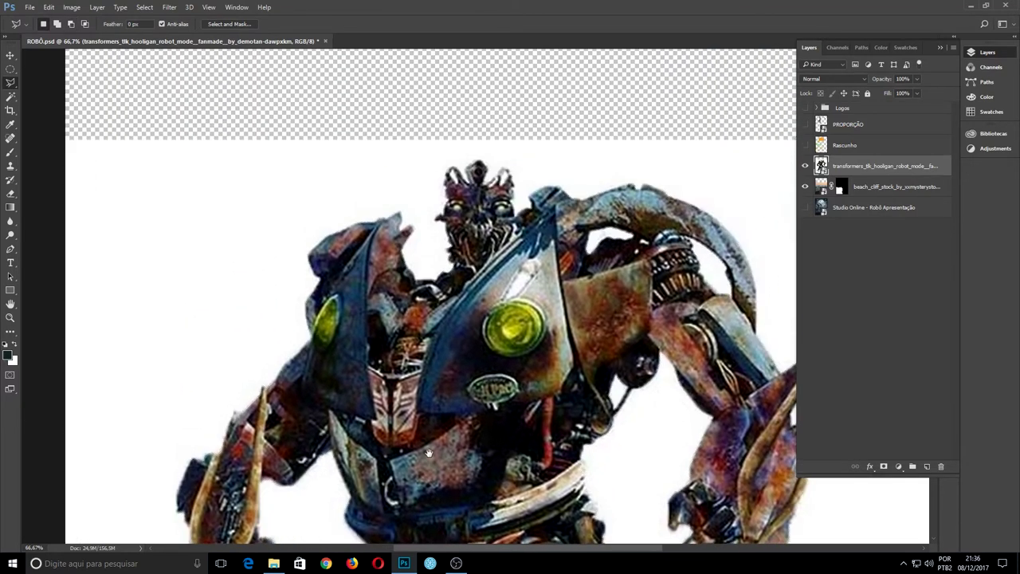
scroll(530, 196, "up", 3)
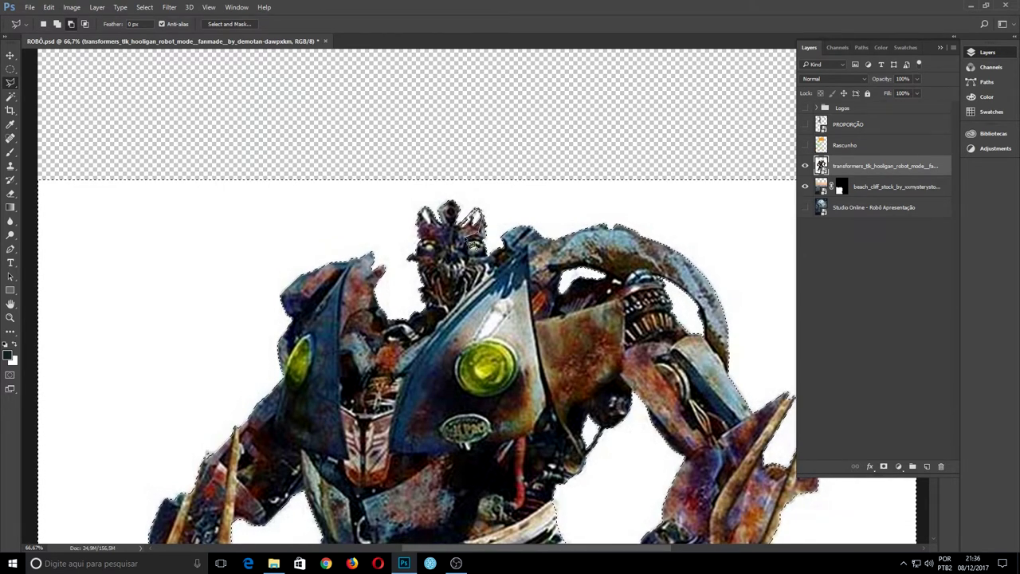
scroll(482, 327, "down", 3)
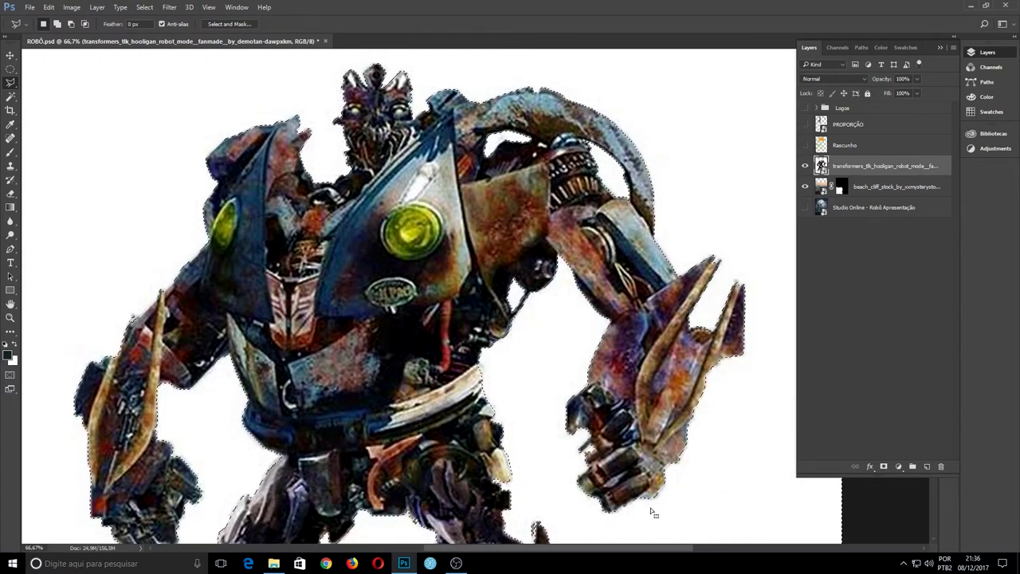
key("z")
mouse_move(645, 466)
left_mouse_down()
mouse_move(713, 462)
mouse_move(529, 387)
left_mouse_up()
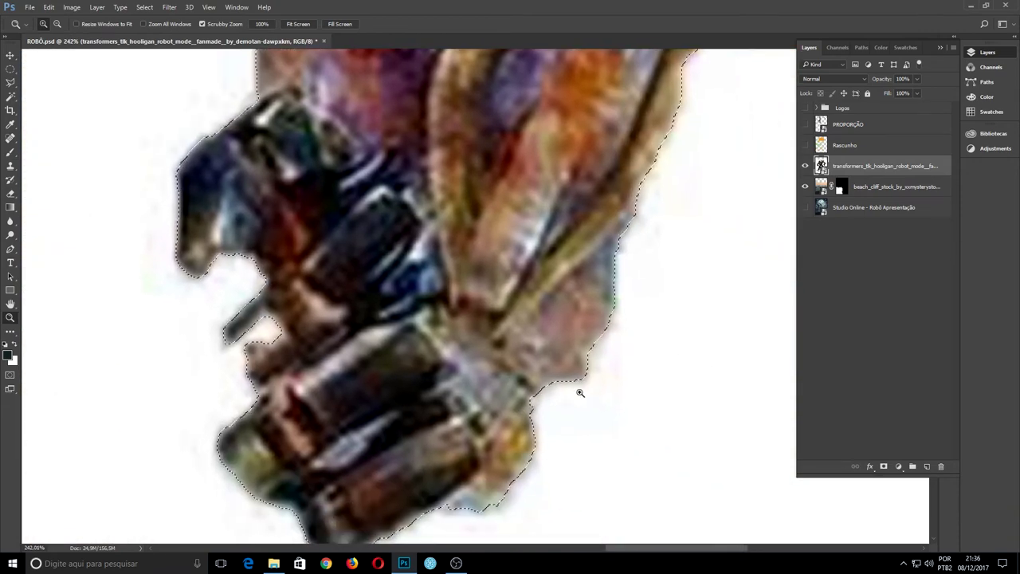
scroll(459, 239, "left", 3)
key("ctrl+0")
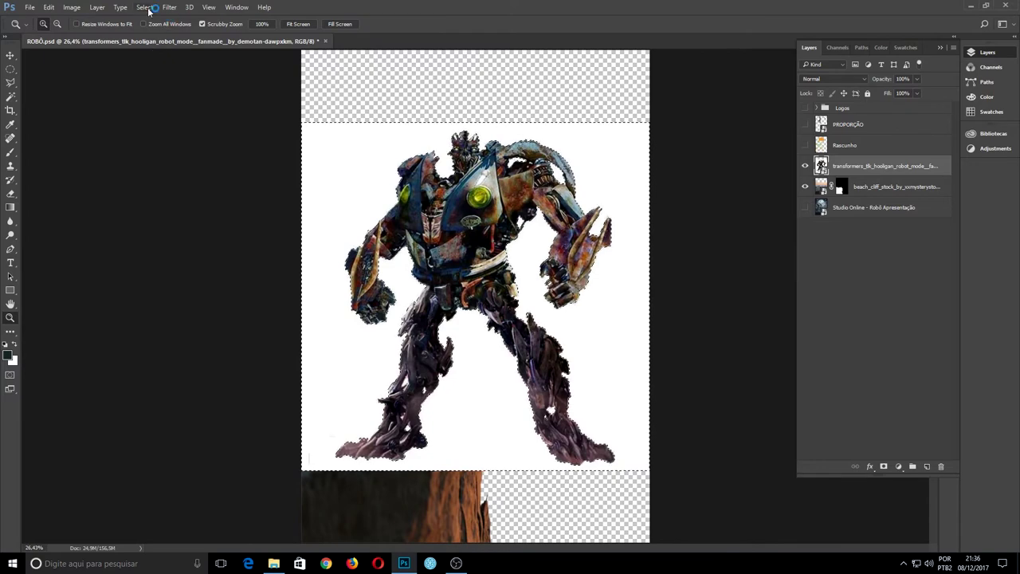
Step: Contract the robot selection by 4 pixels
left_click(144, 7)
mouse_move(192, 145)
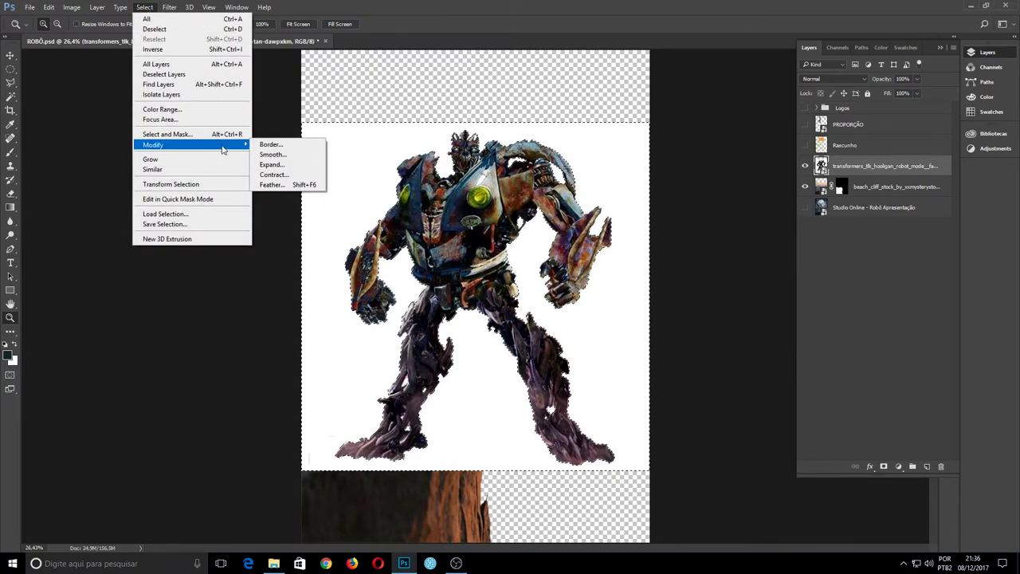
left_click(290, 176)
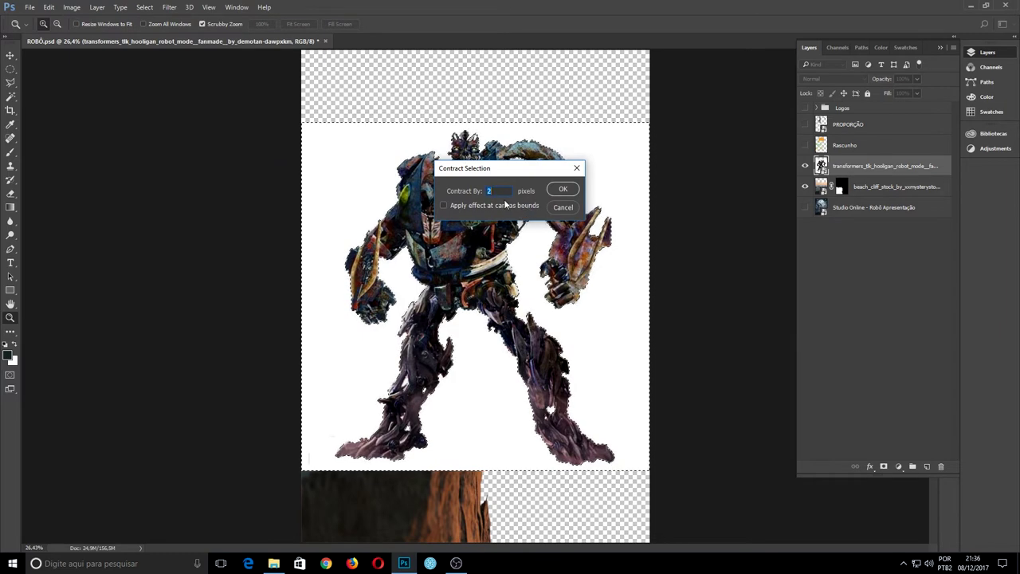
type("4")
key("Return")
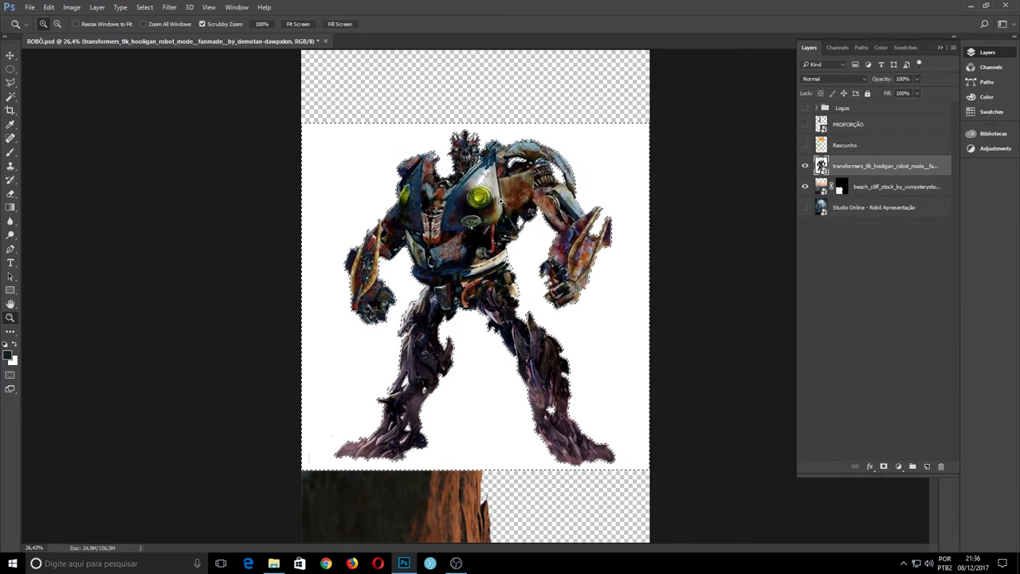
left_click_drag(639, 202, 627, 239)
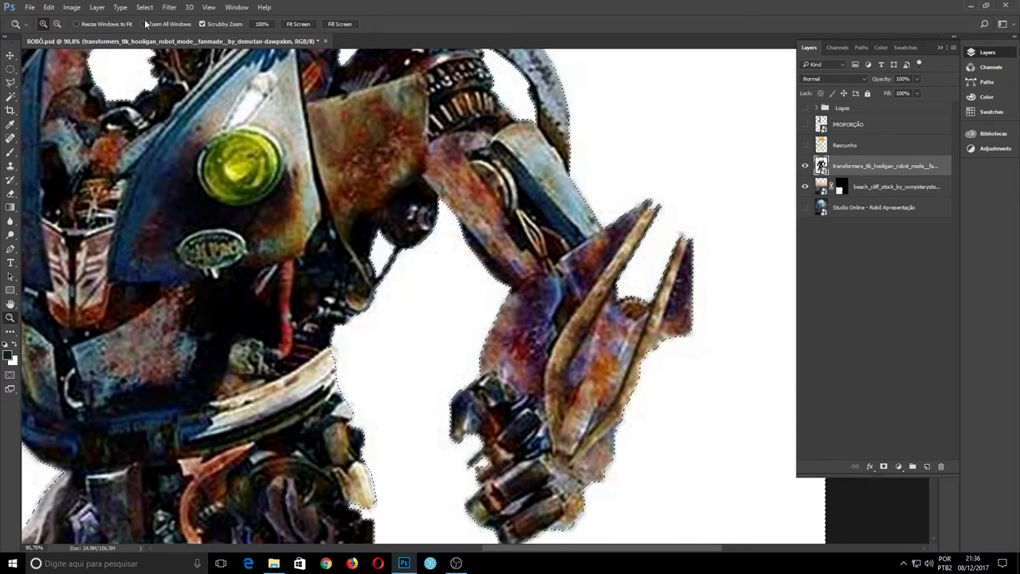
Step: Expand the robot selection back by 4 pixels and review its edges fitted on screen
left_click(144, 7)
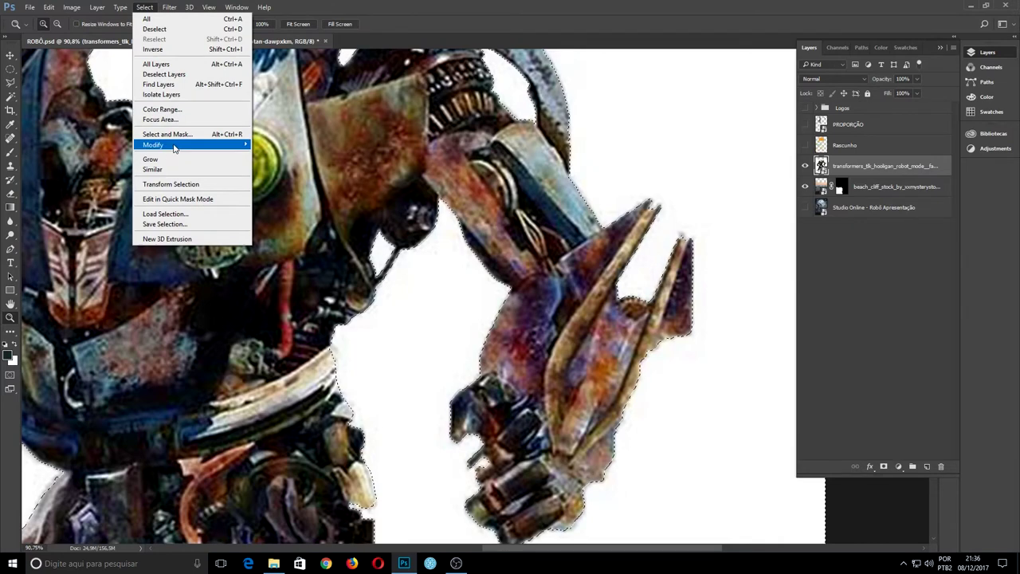
mouse_move(153, 144)
left_click(288, 169)
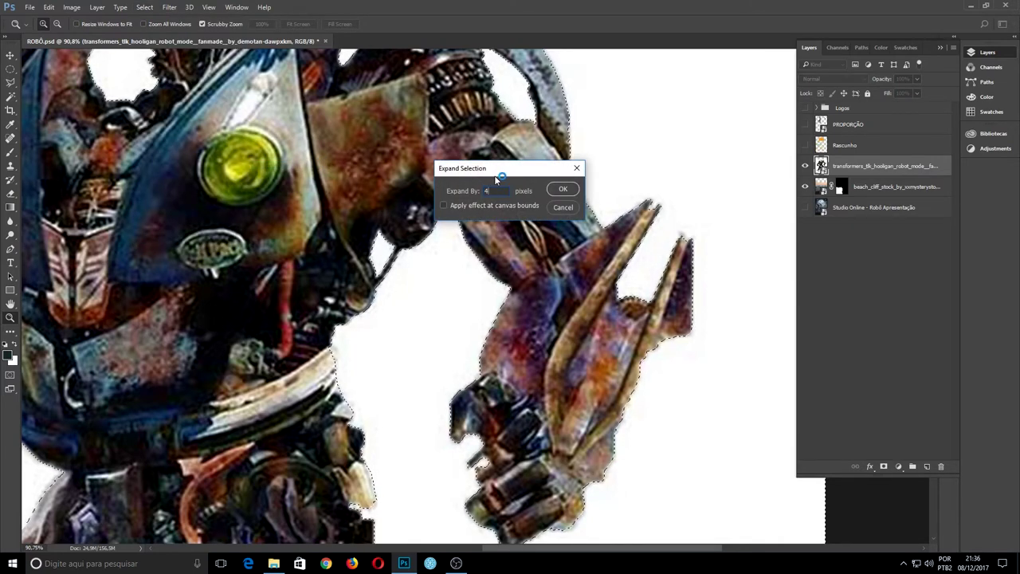
left_click(563, 189)
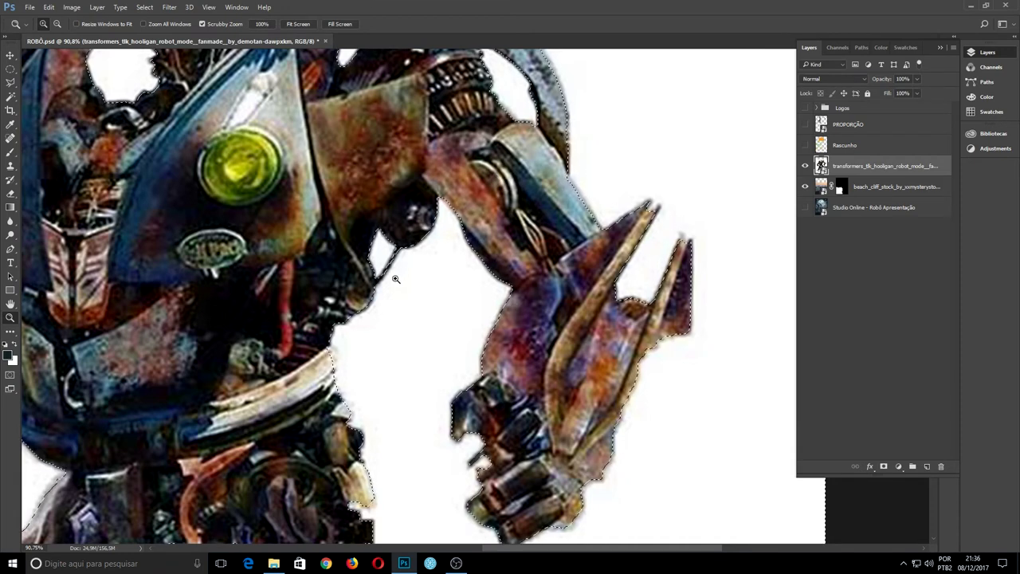
left_click_drag(297, 301, 409, 210)
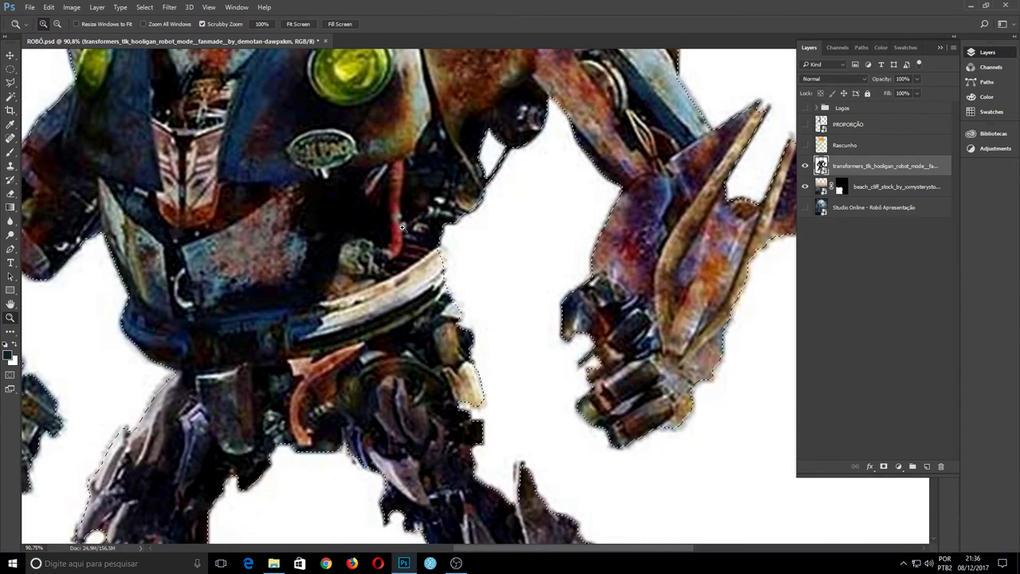
key("ctrl+0")
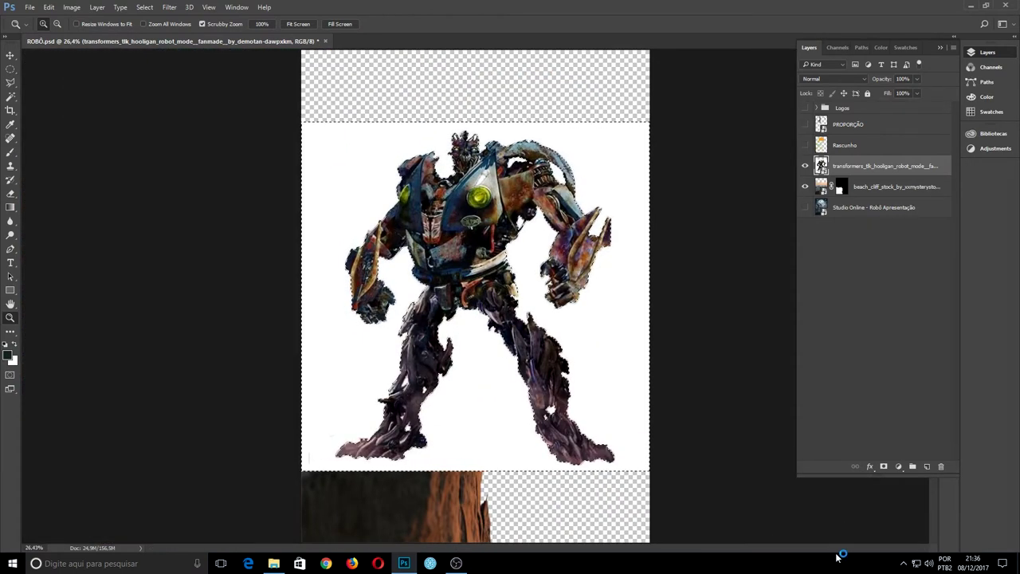
Step: Feather the robot selection by 1 px and add it as a mask on the robot layer
key("shift+F6")
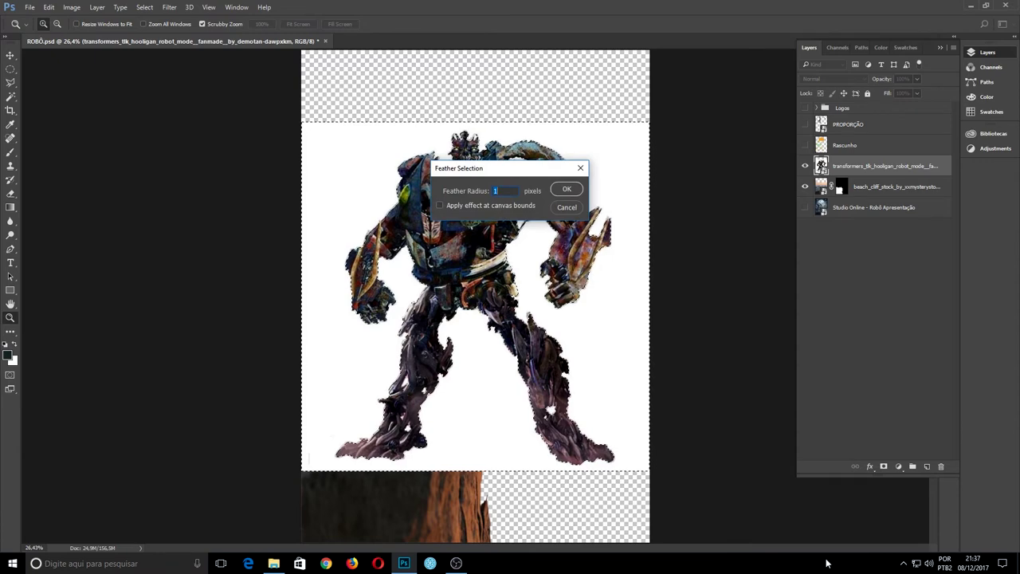
key("Return")
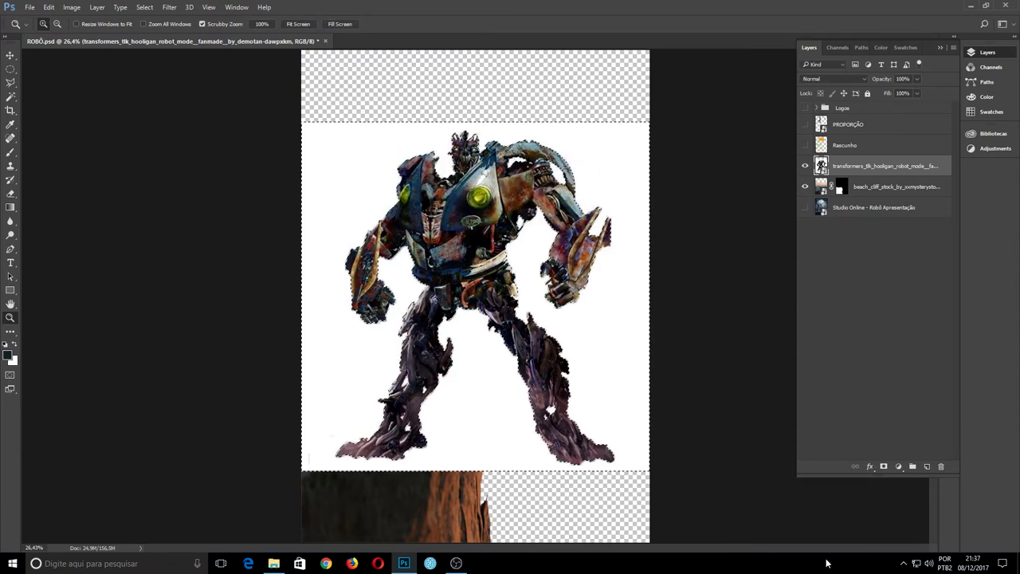
left_click(883, 468)
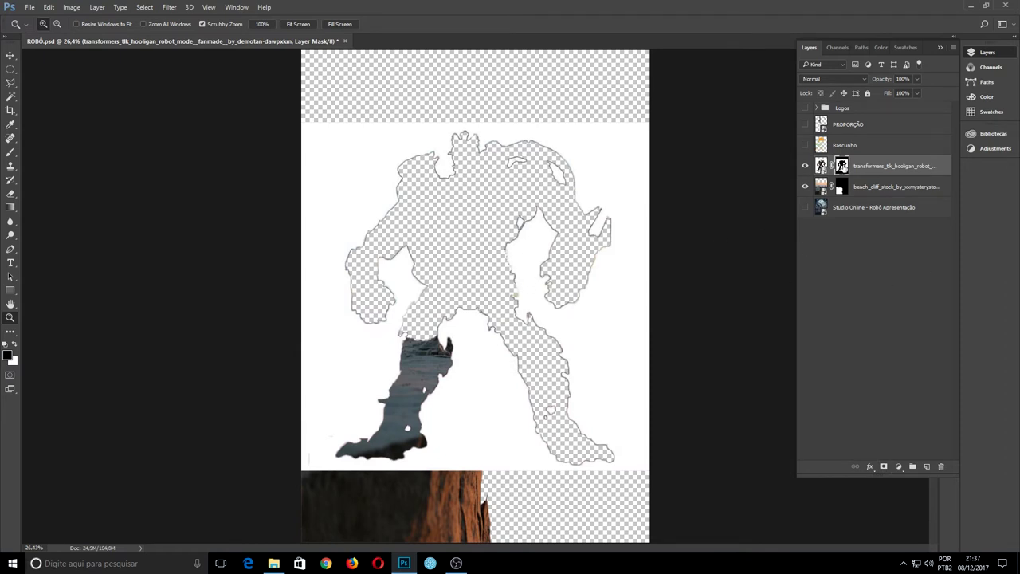
Step: Invert the robot's mask so only the robot shows, and target its image instead of the mask
key("ctrl+i")
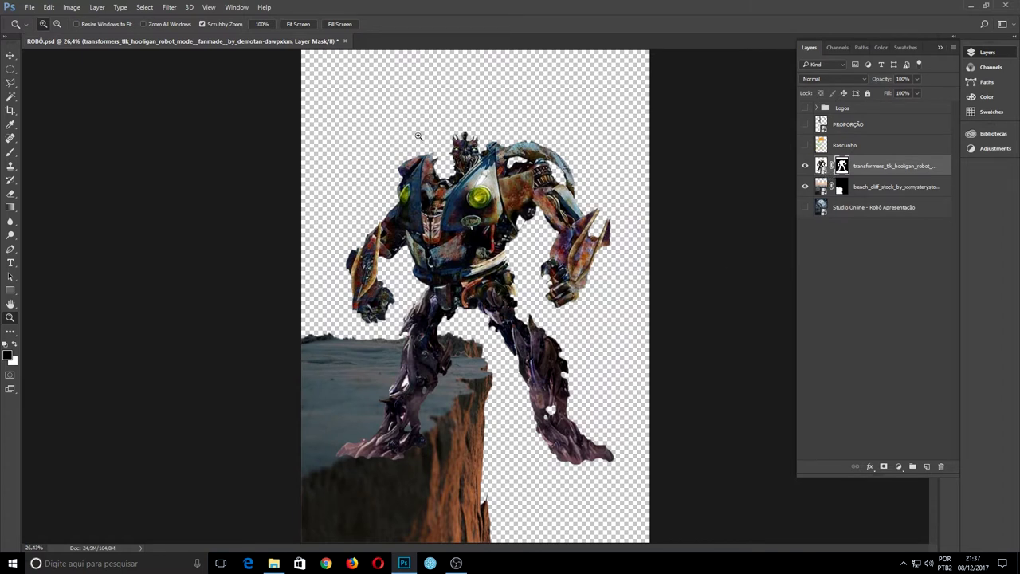
left_click(17, 58)
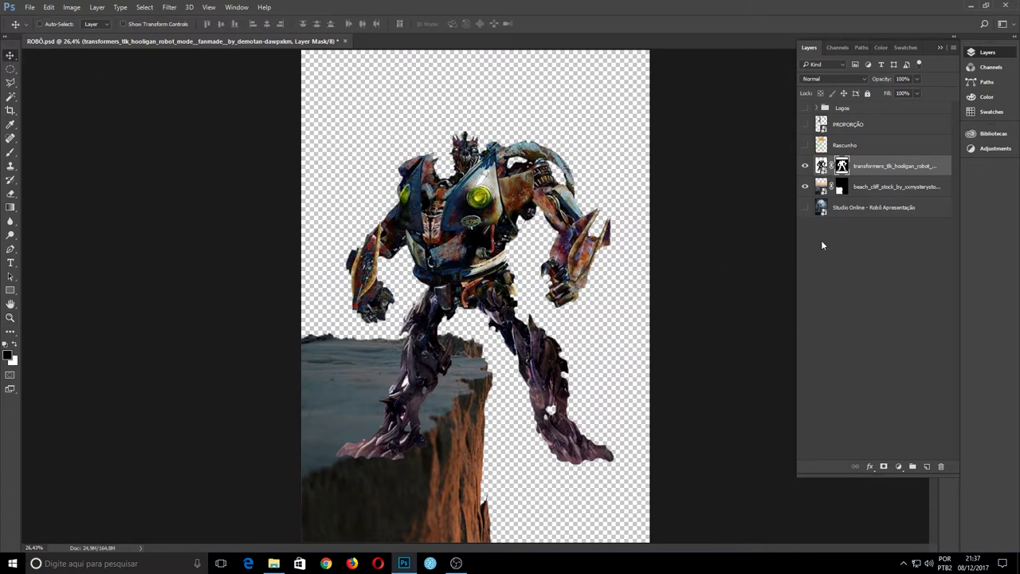
left_click(822, 167)
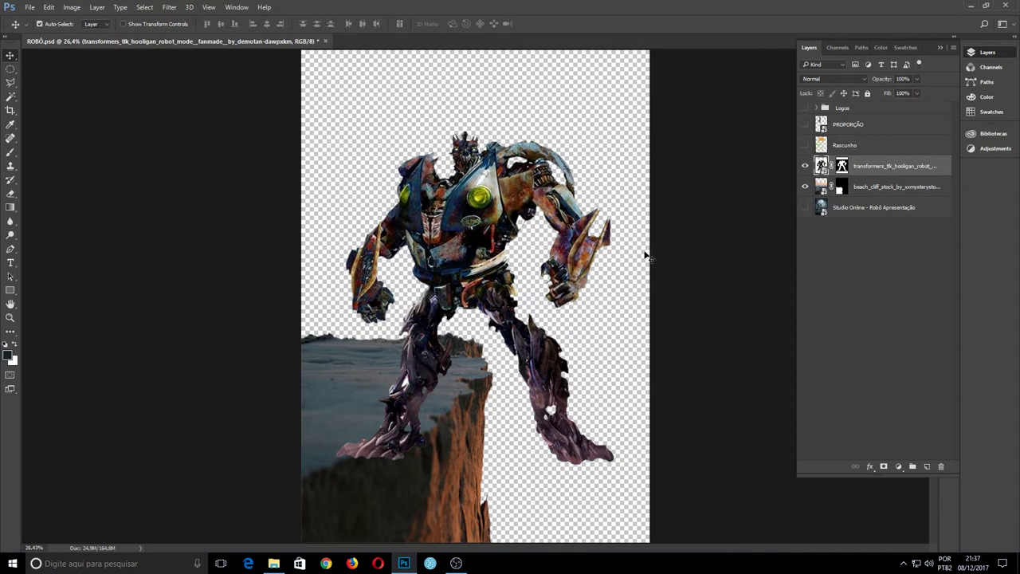
Step: Scale the robot to about 55% and stand it on the cliff top
key("ctrl+t")
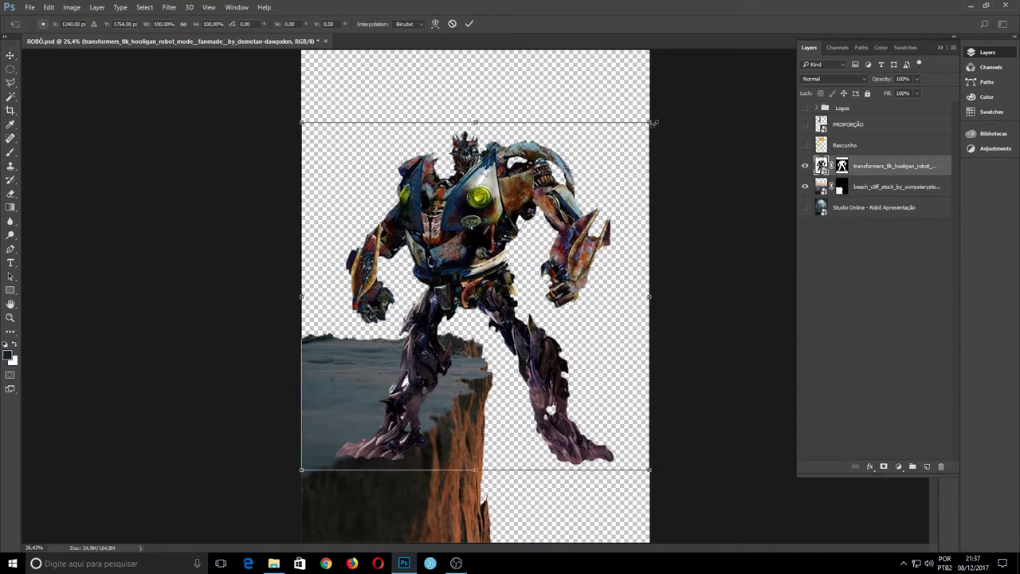
left_click_drag(650, 123, 540, 233)
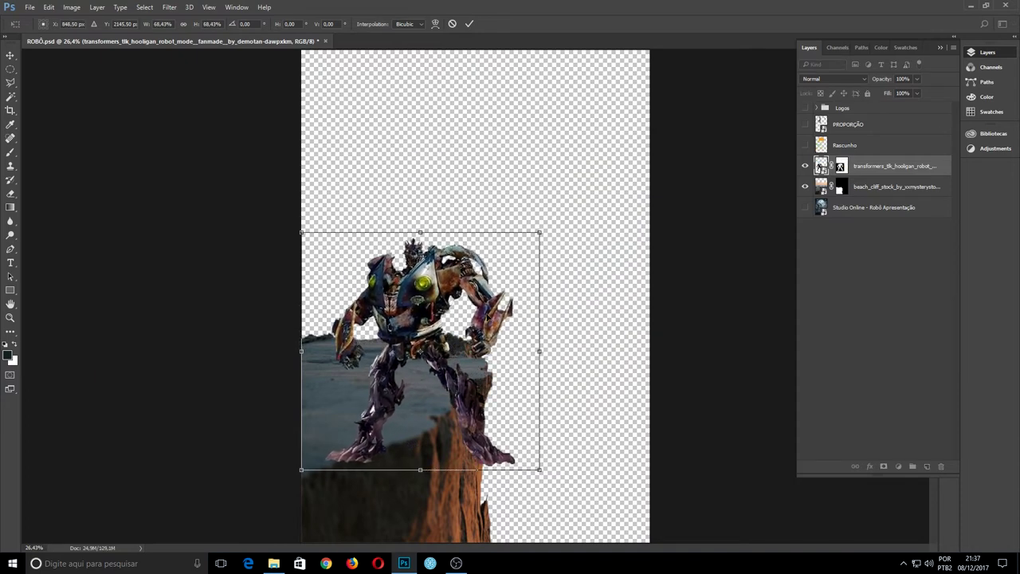
left_click_drag(488, 317, 488, 255)
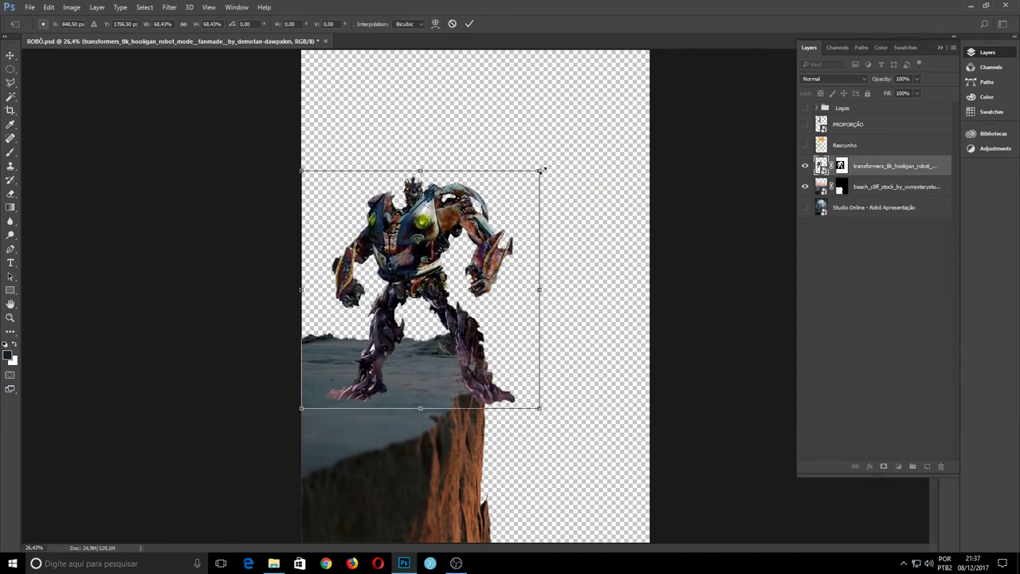
left_click_drag(541, 170, 450, 205)
left_click_drag(456, 316, 457, 292)
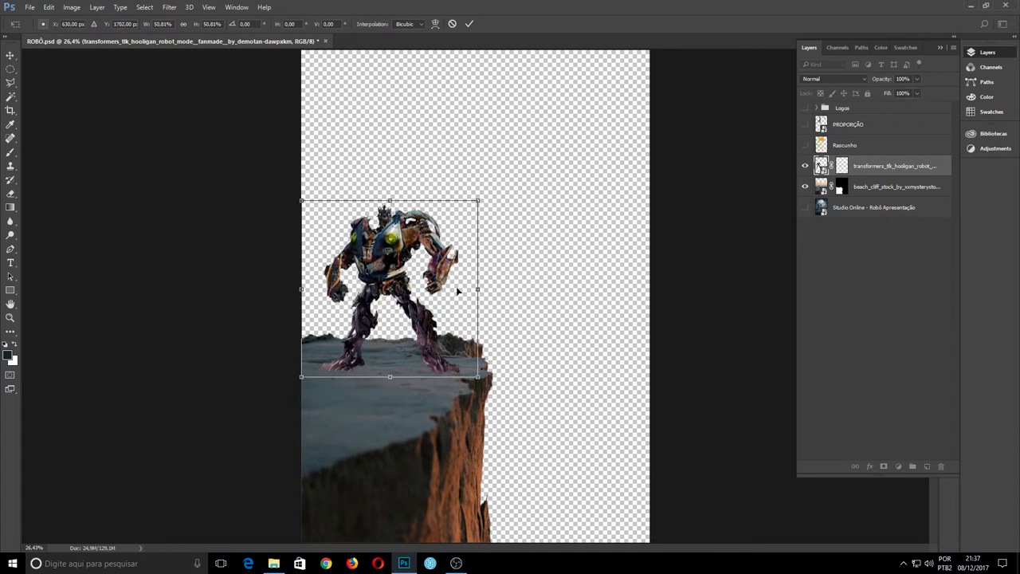
left_click_drag(476, 210, 494, 186)
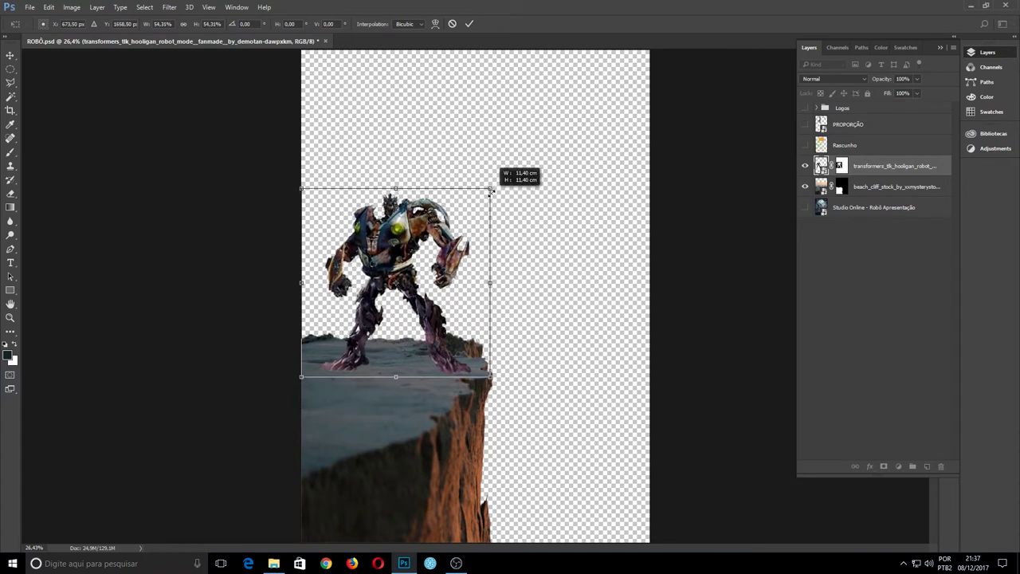
key("Return")
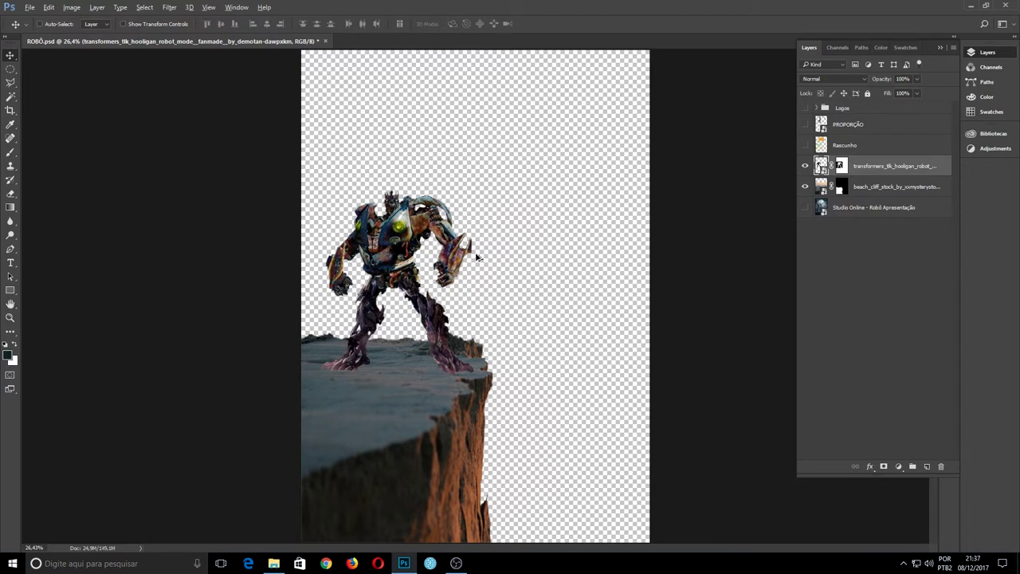
Step: Show the Rascunho sketch layer and select the beach cliff layer
left_click(888, 146)
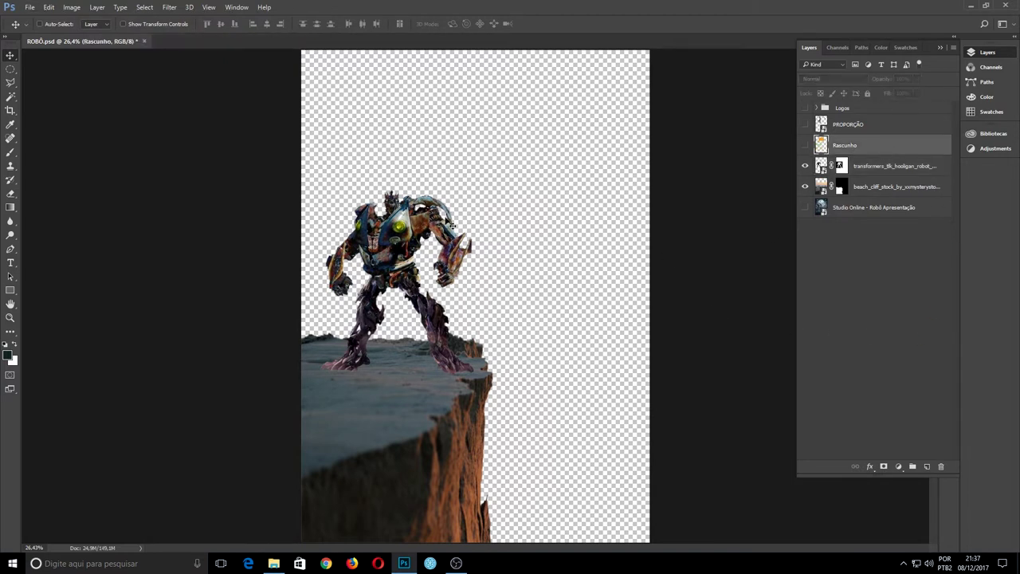
left_click(909, 166)
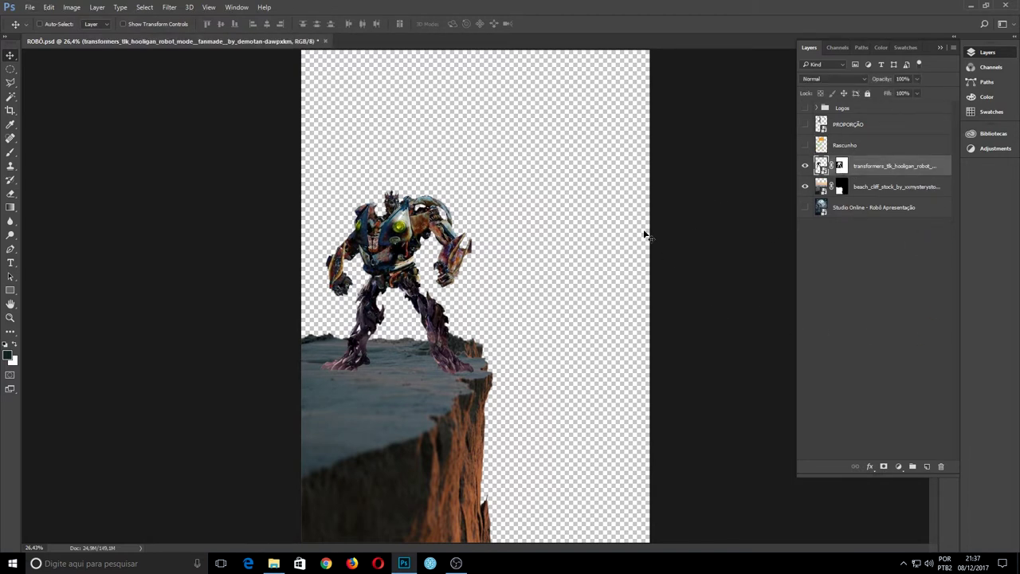
left_click(824, 150)
left_click(805, 146)
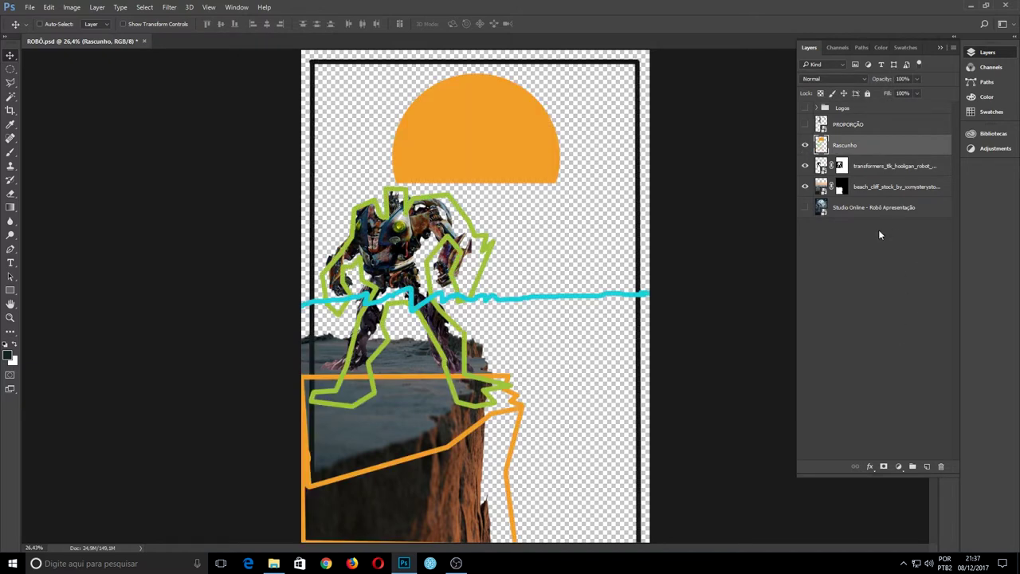
left_click_drag(897, 183, 899, 157)
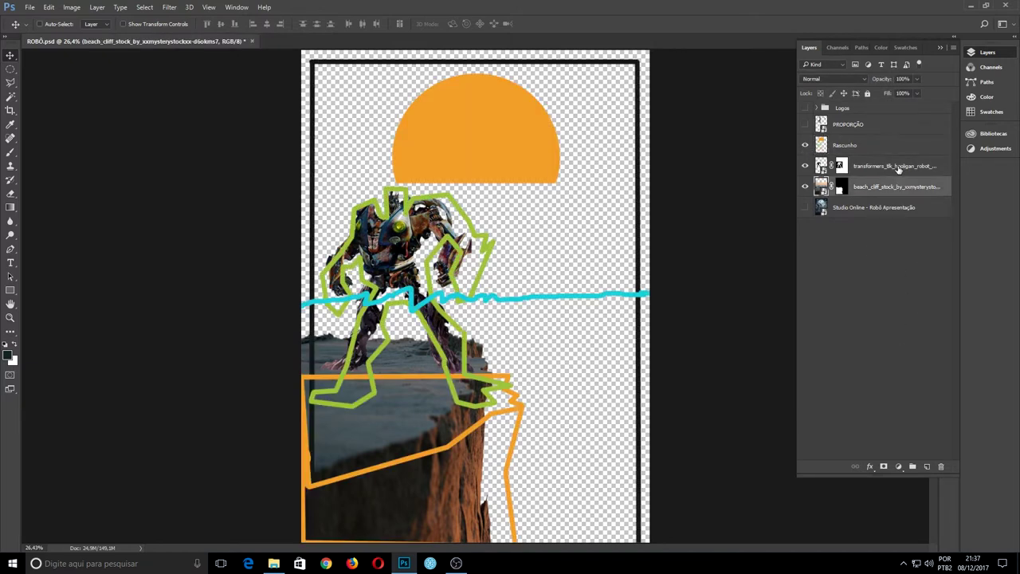
left_click(892, 170)
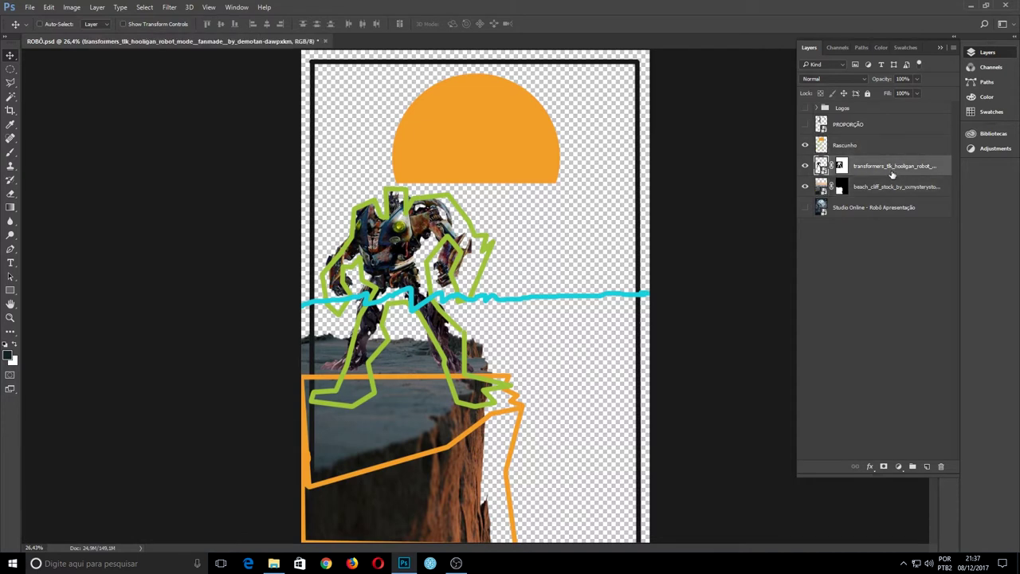
left_click(863, 184)
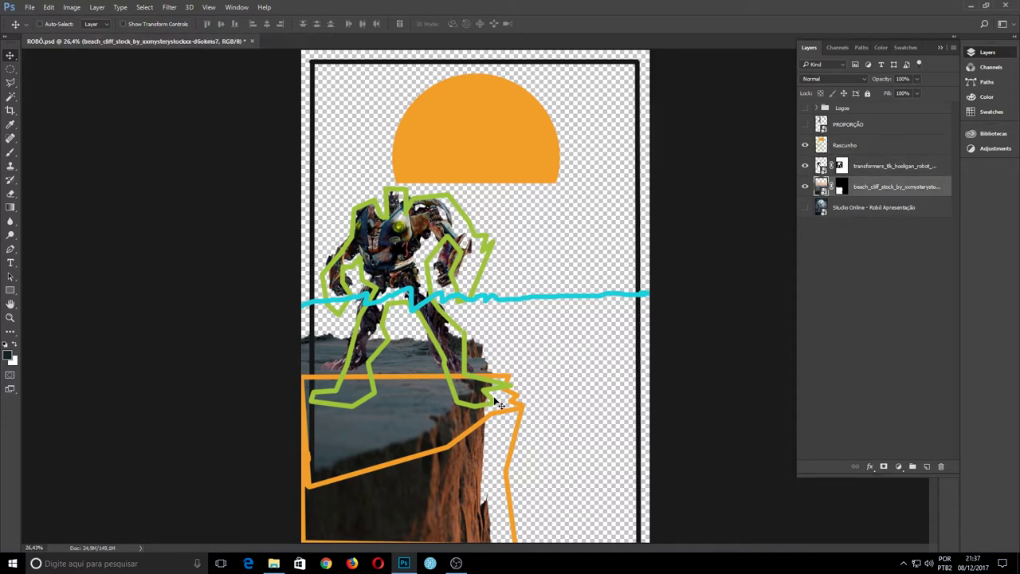
Step: Shift the cliff slightly, lower its top edge, and stretch it wider on both sides
left_click_drag(497, 404, 523, 396)
key("ctrl+t")
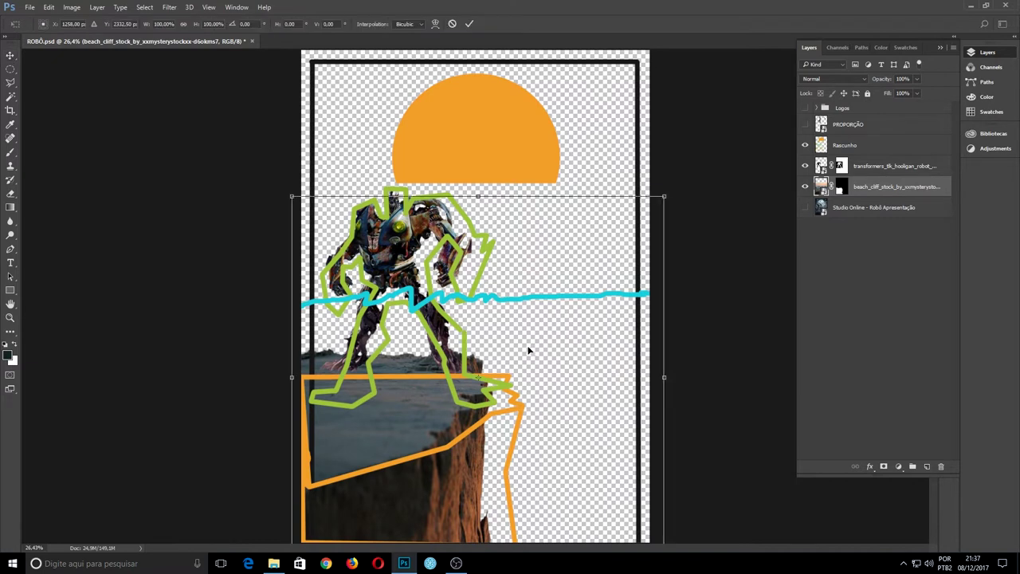
left_click_drag(477, 197, 478, 229)
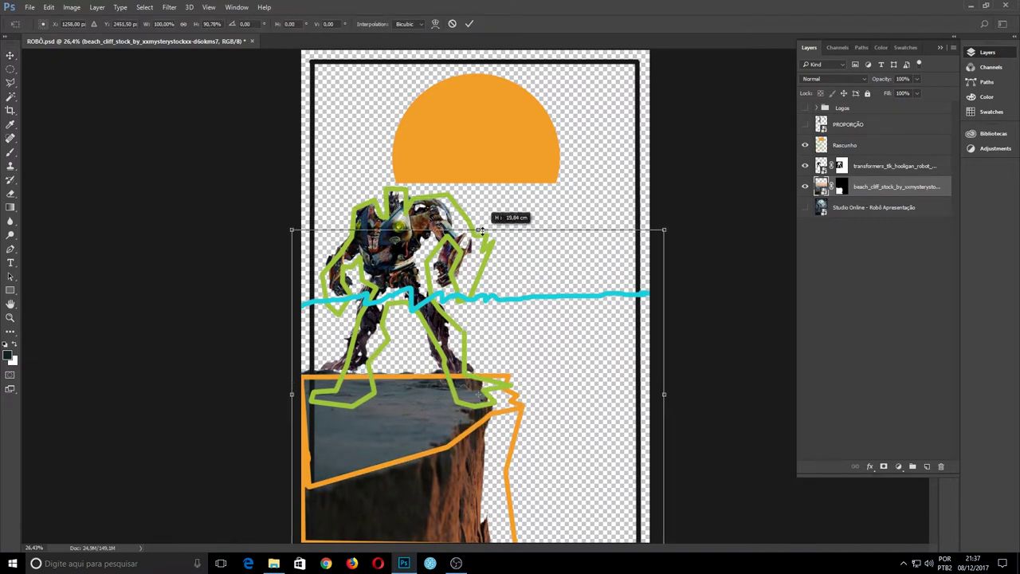
left_click_drag(663, 394, 699, 394)
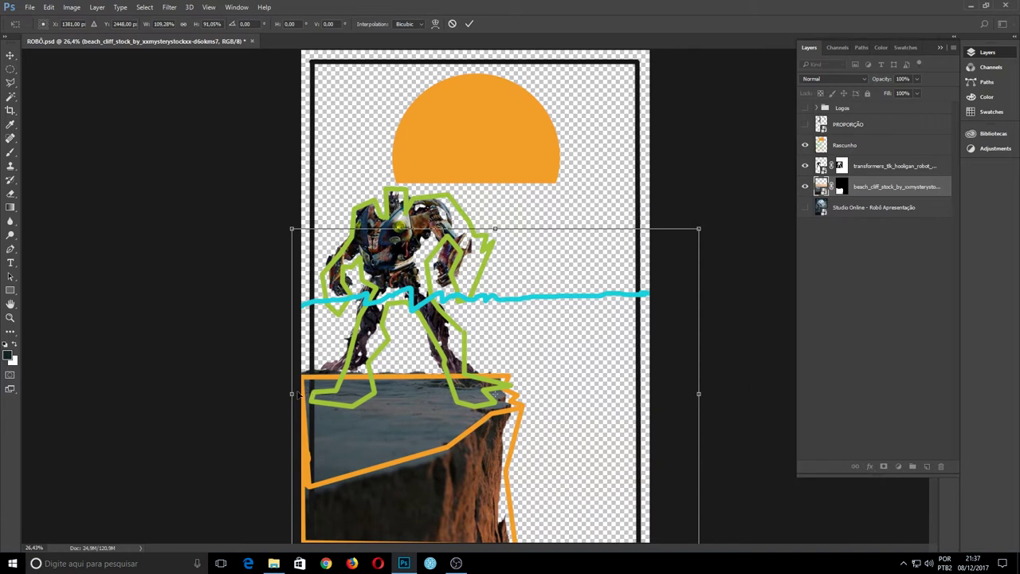
left_click_drag(286, 394, 278, 394)
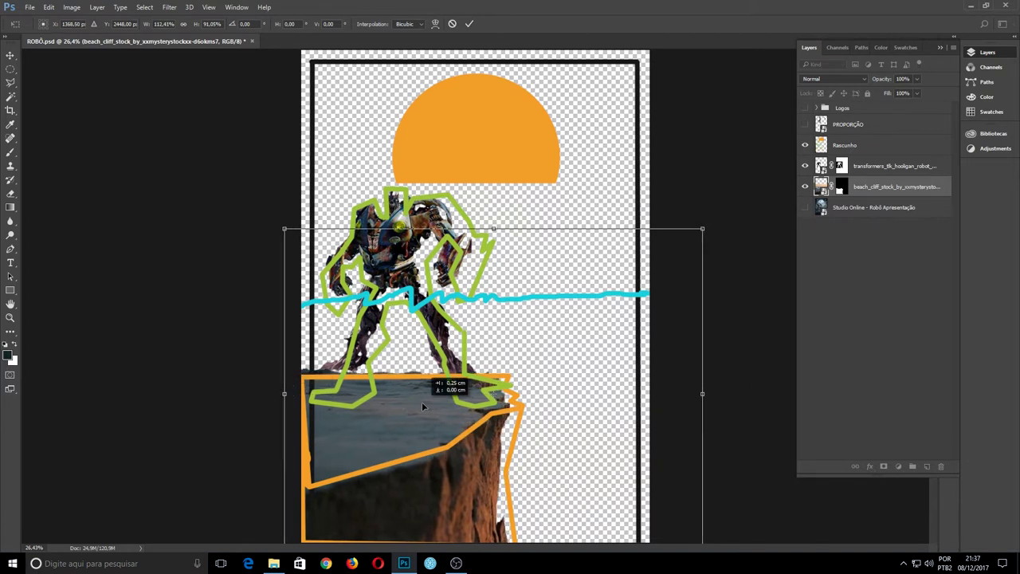
key("Return")
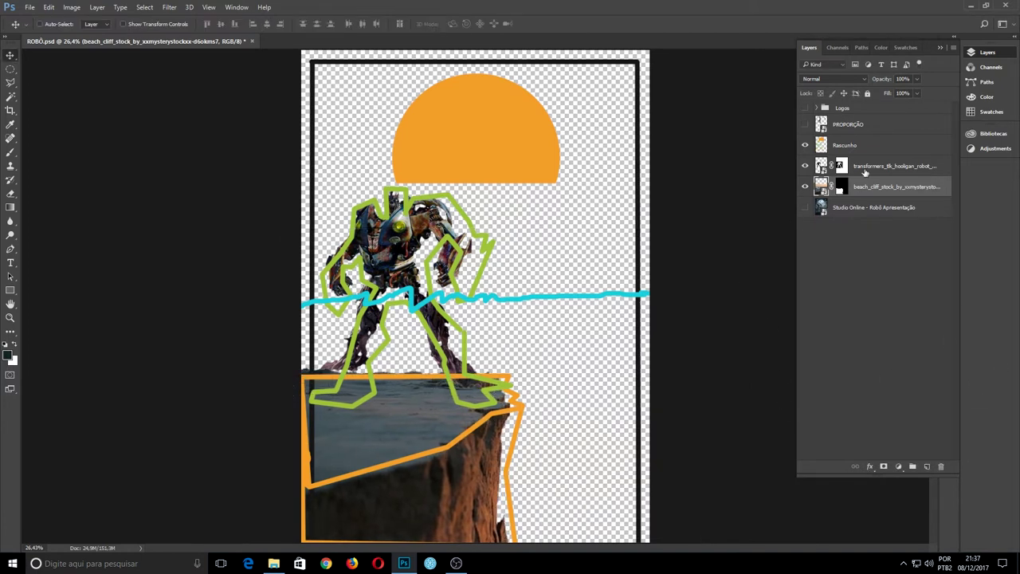
Step: Move the robot down onto the cliff and enlarge it to about 113%
left_click(865, 171)
left_click_drag(425, 241, 427, 275)
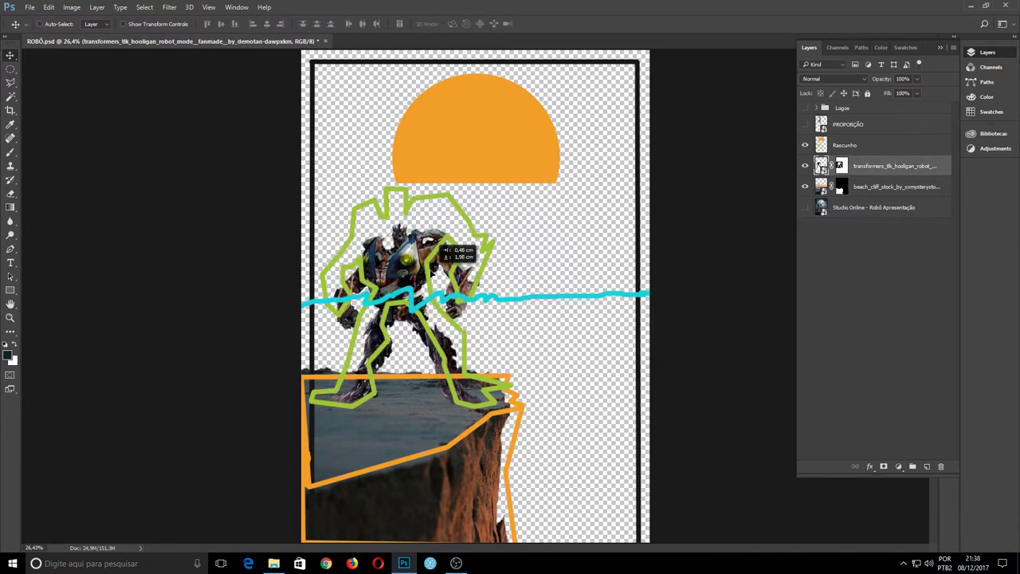
key("ctrl+t")
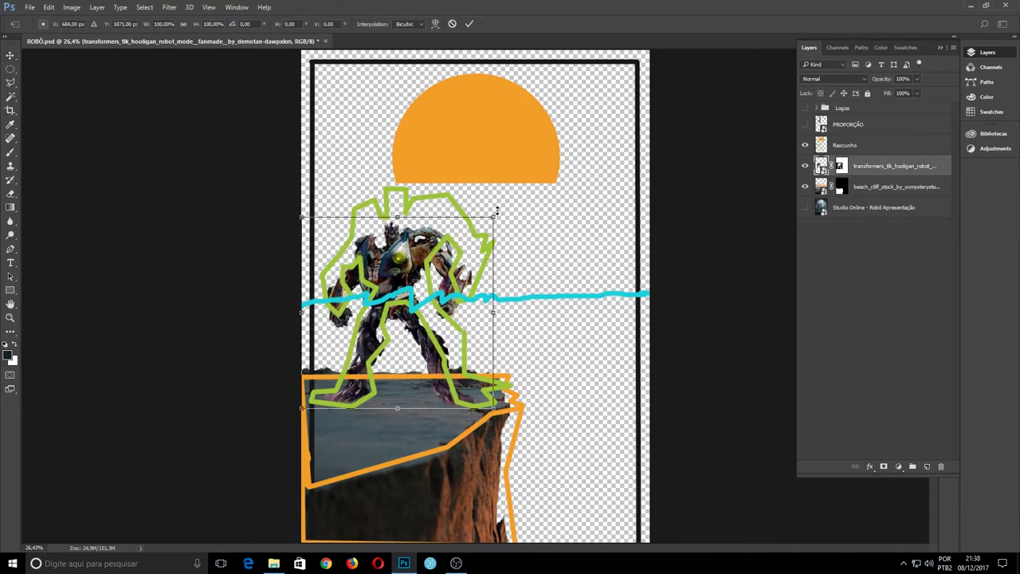
left_click_drag(495, 215, 519, 191)
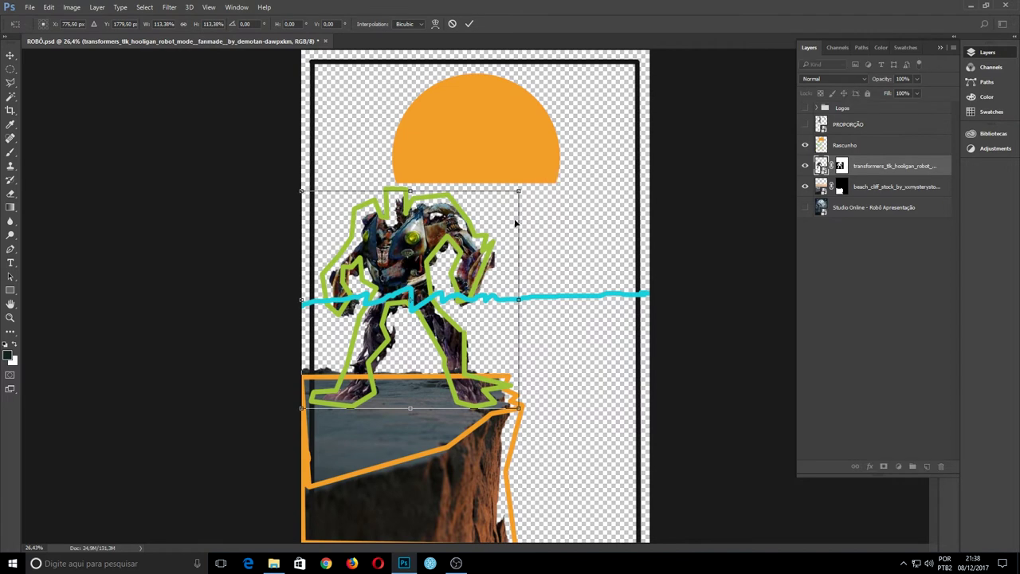
key("Return")
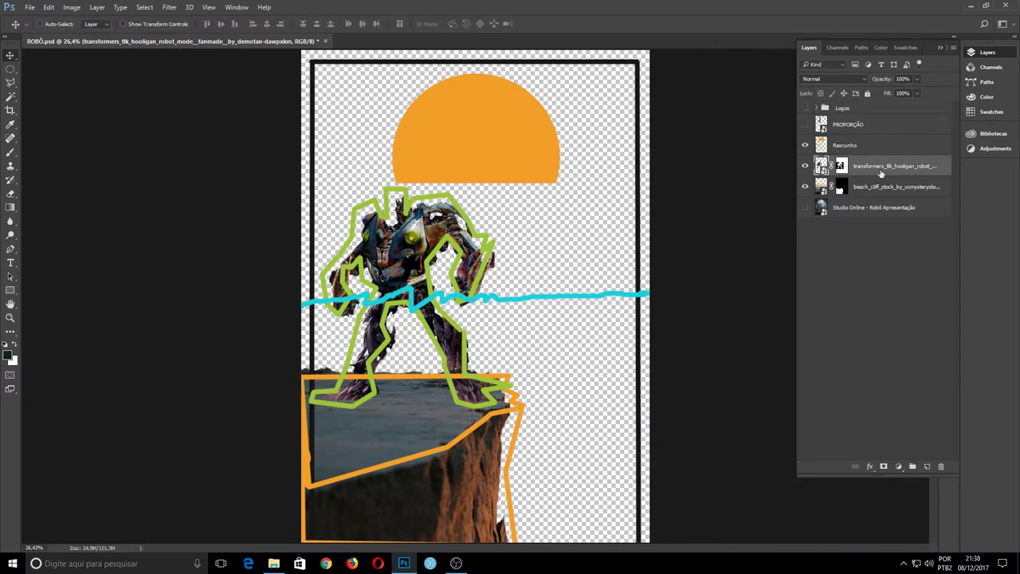
left_click(846, 146)
Step: Hide the Rascunho sketch and nudge the robot slightly left on the cliff
left_click(806, 145)
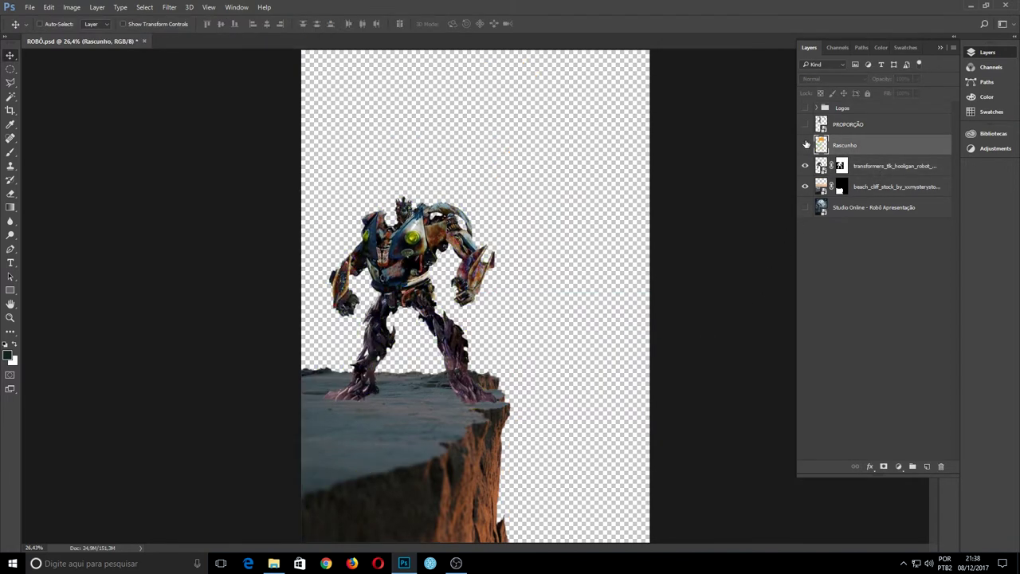
left_click(867, 128)
left_click(867, 145)
left_click(866, 177)
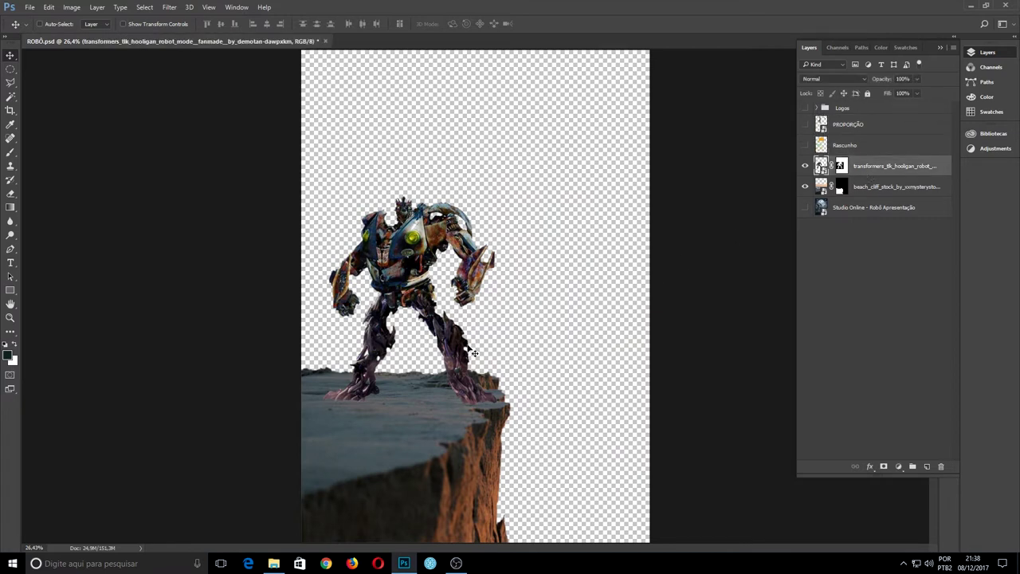
left_click_drag(474, 352, 468, 352)
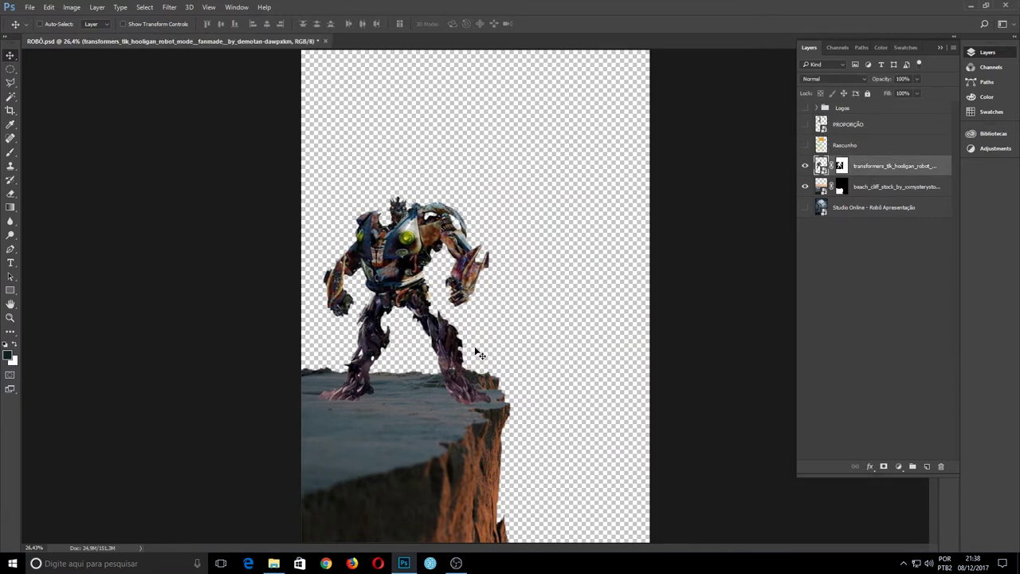
Step: Select the Studio Online layer and bring up the File menu
left_click(882, 184)
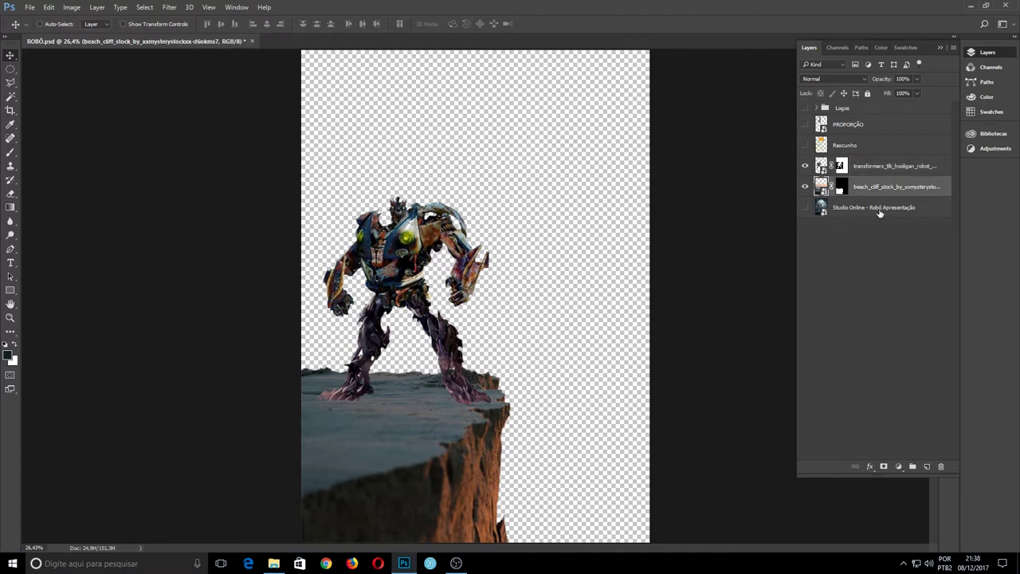
left_click(879, 211)
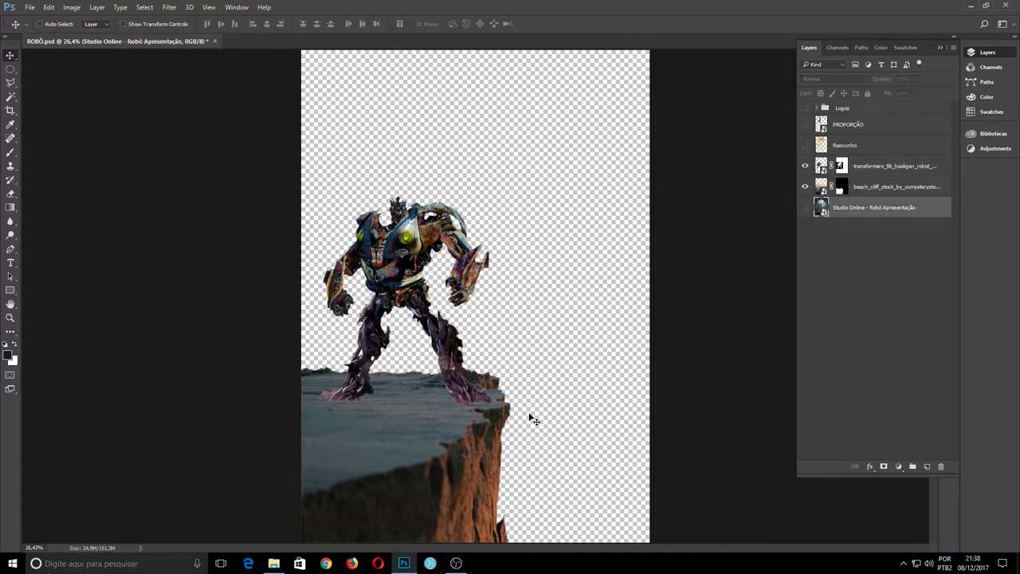
left_click(30, 7)
Step: Place the cloudy sky photo as an embedded layer, rotated 90° upright and enlarged to cover the canvas
left_click(69, 207)
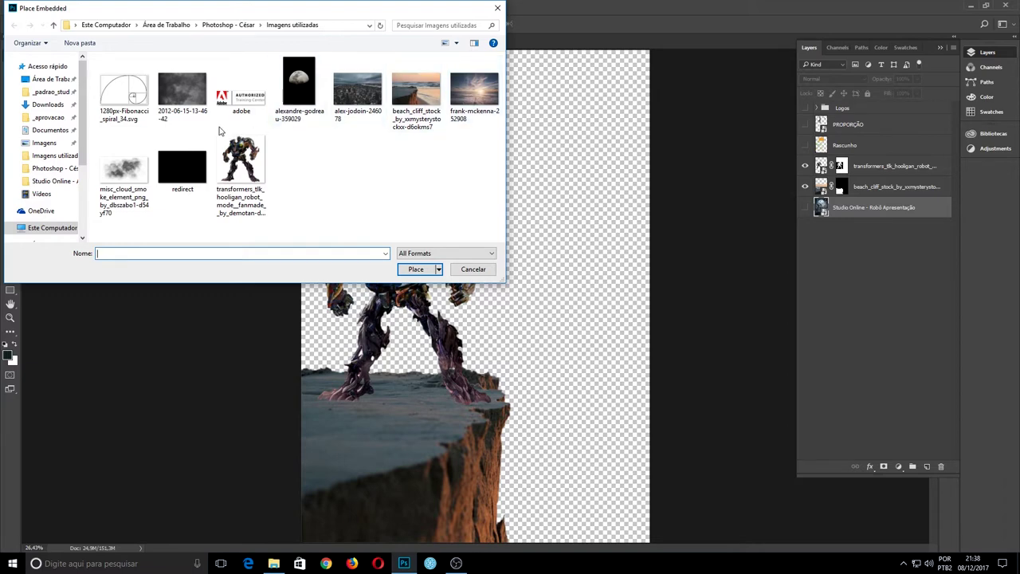
double_click(182, 87)
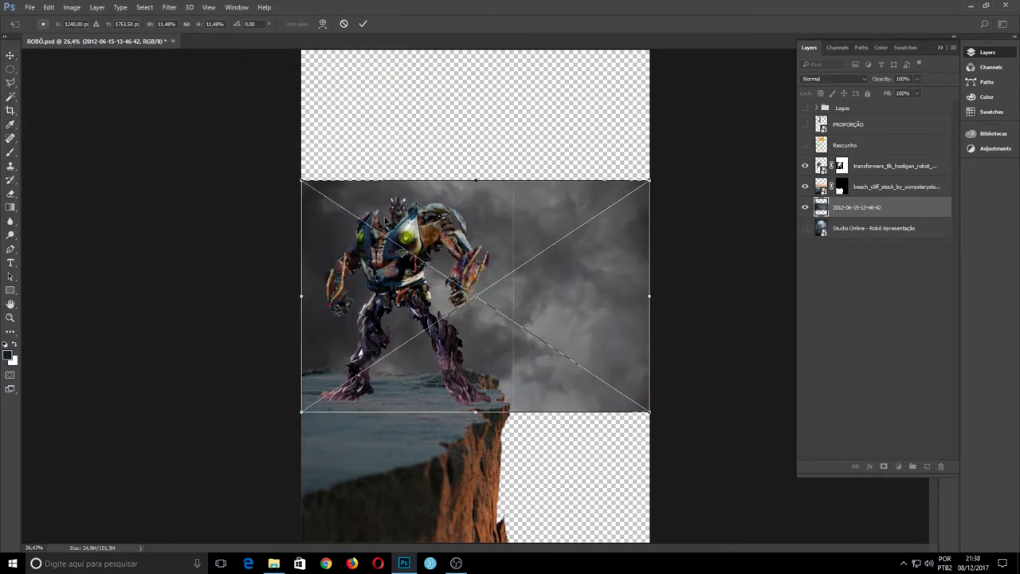
left_click_drag(491, 233, 496, 174)
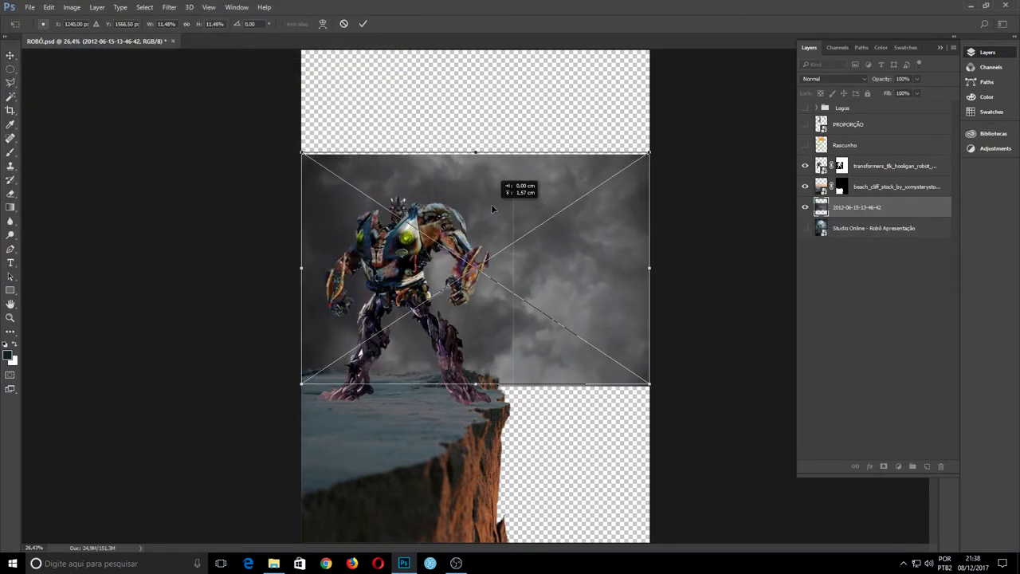
left_click_drag(676, 300, 414, 418)
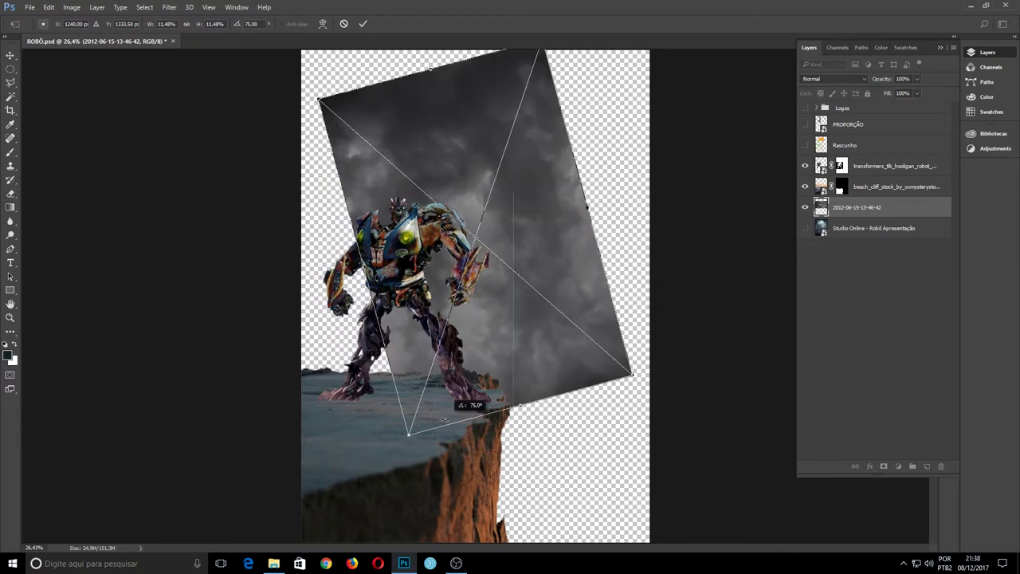
scroll(469, 345, "up", 1)
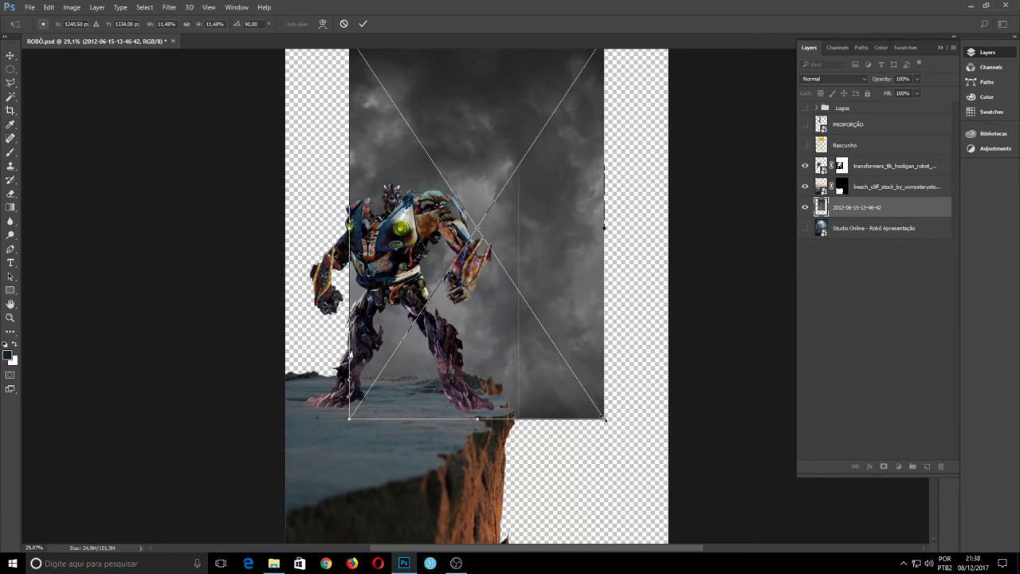
left_click_drag(606, 421, 675, 519)
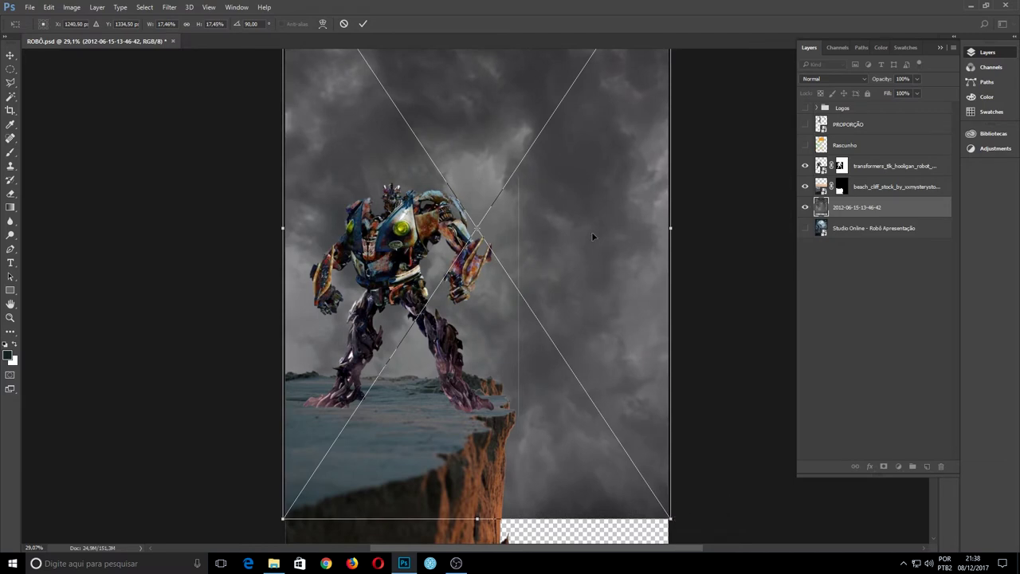
left_click_drag(592, 236, 594, 307)
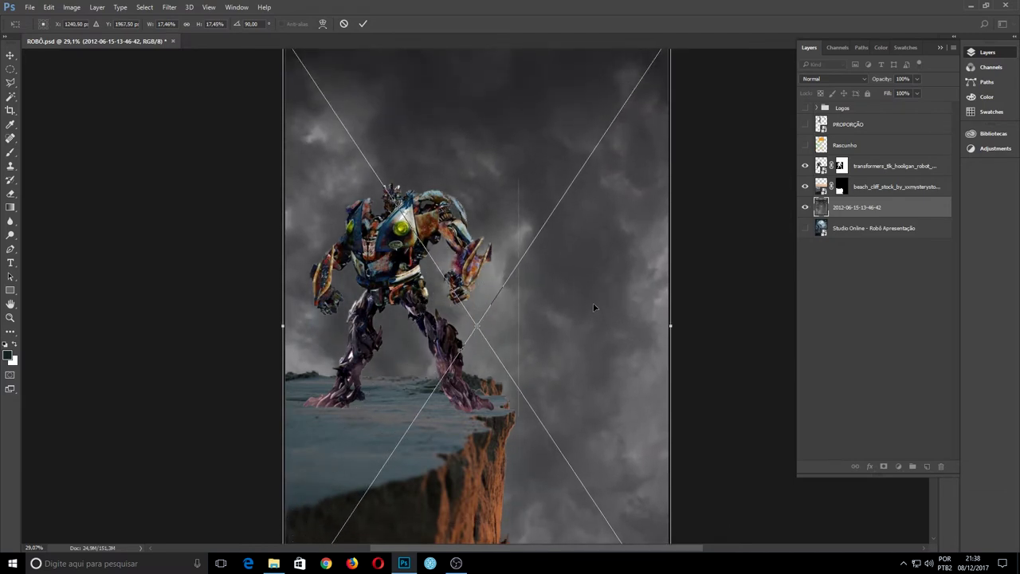
key("ctrl+minus")
key("ctrl+minus")
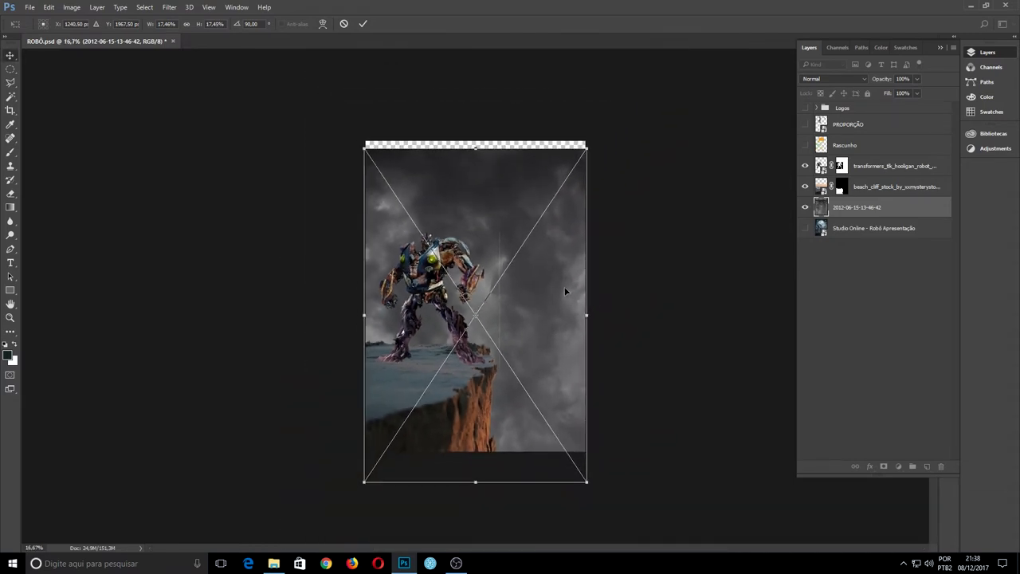
key("Return")
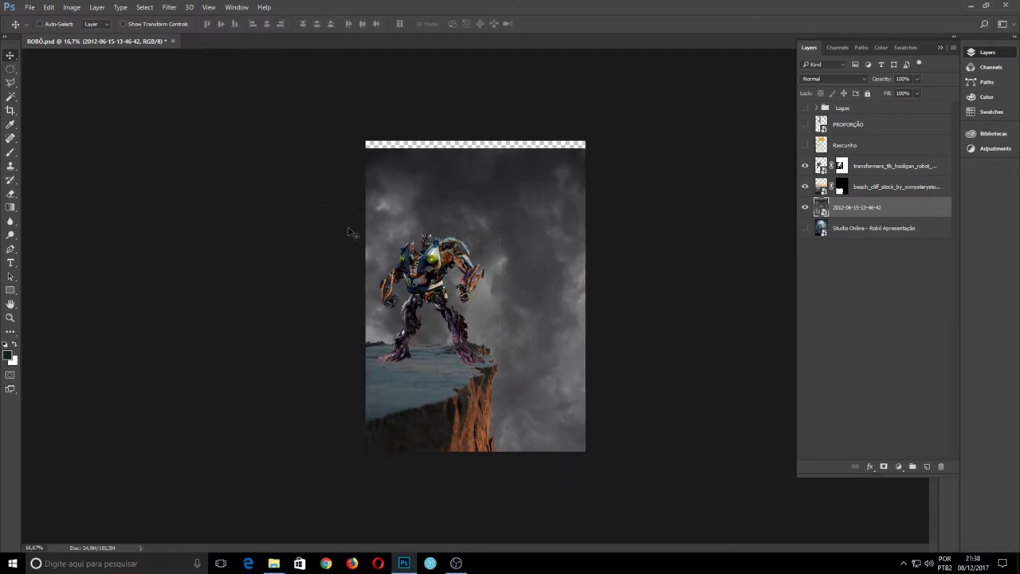
Step: Center the sky image vertically on the canvas using a select-all alignment
key("ctrl+a")
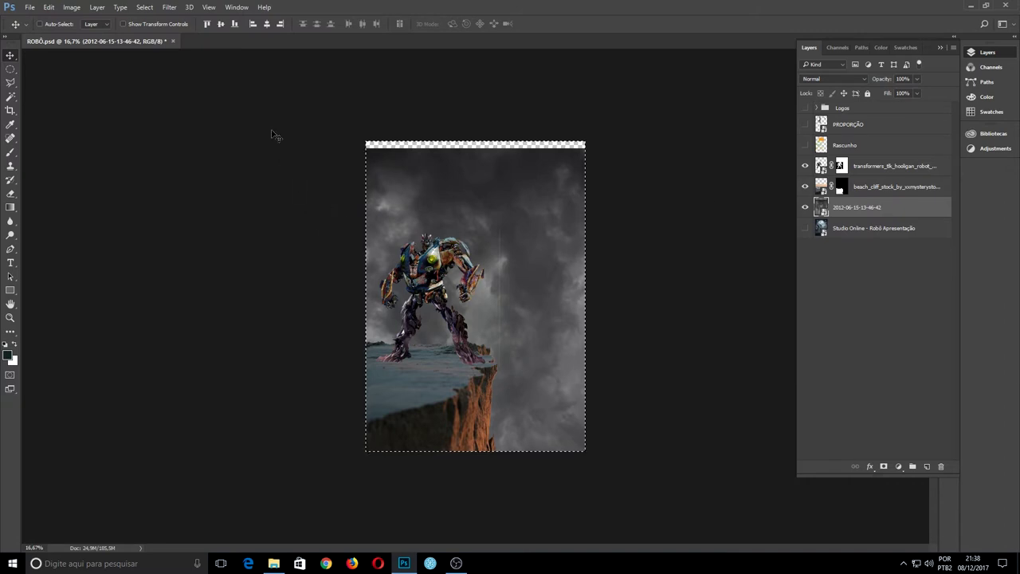
left_click(220, 24)
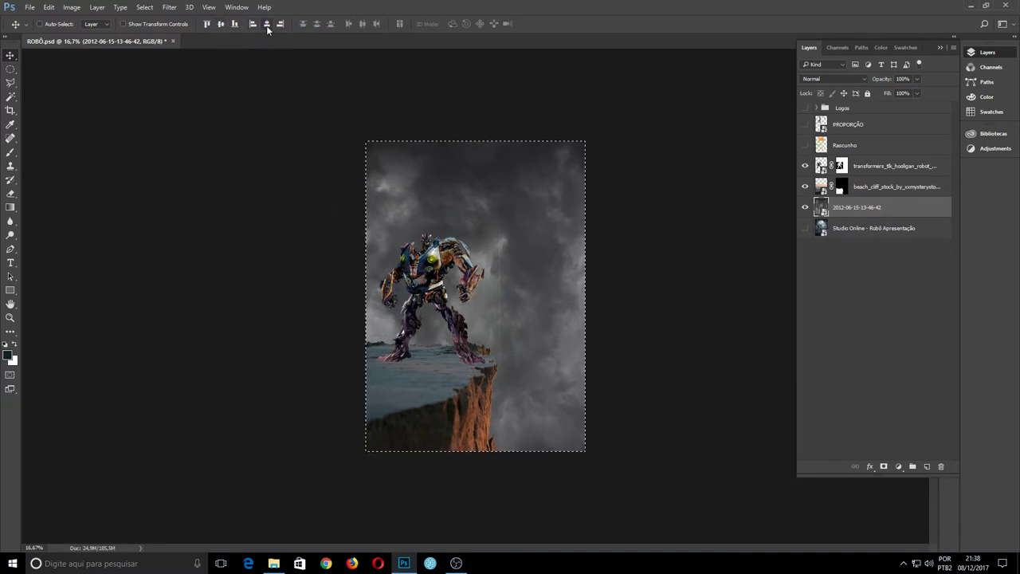
key("ctrl")
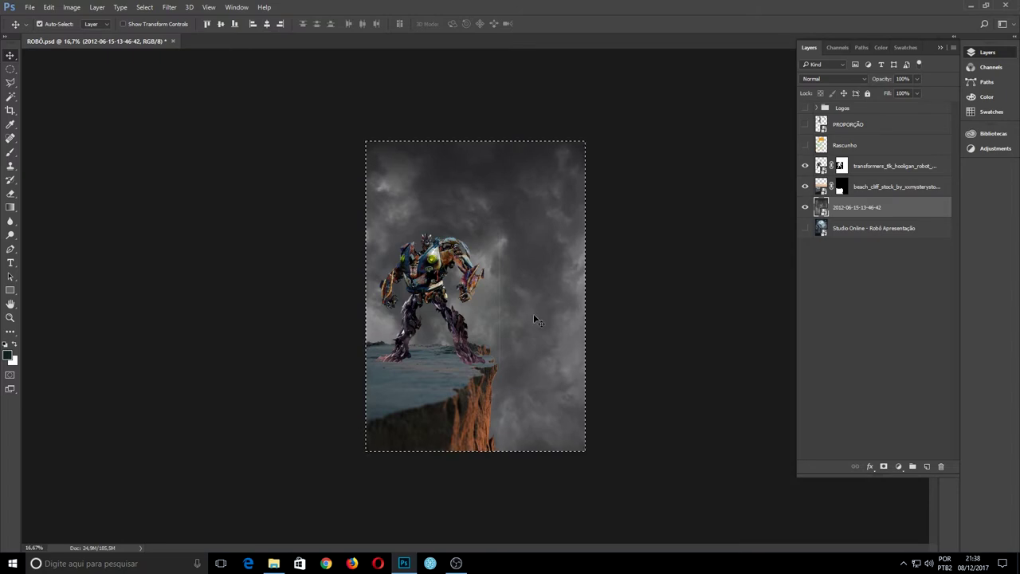
scroll(534, 314, "up", 2)
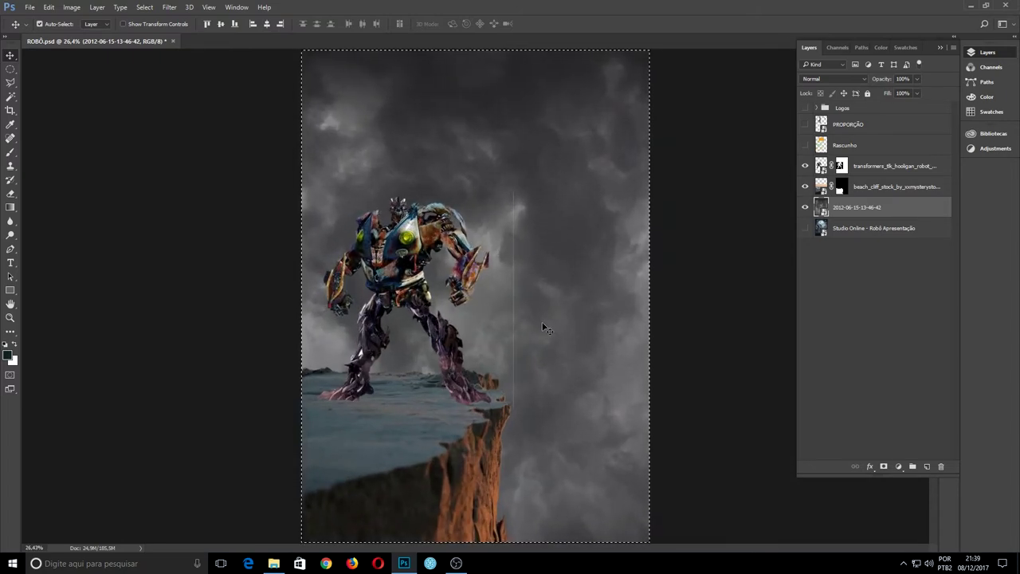
key("ctrl+d")
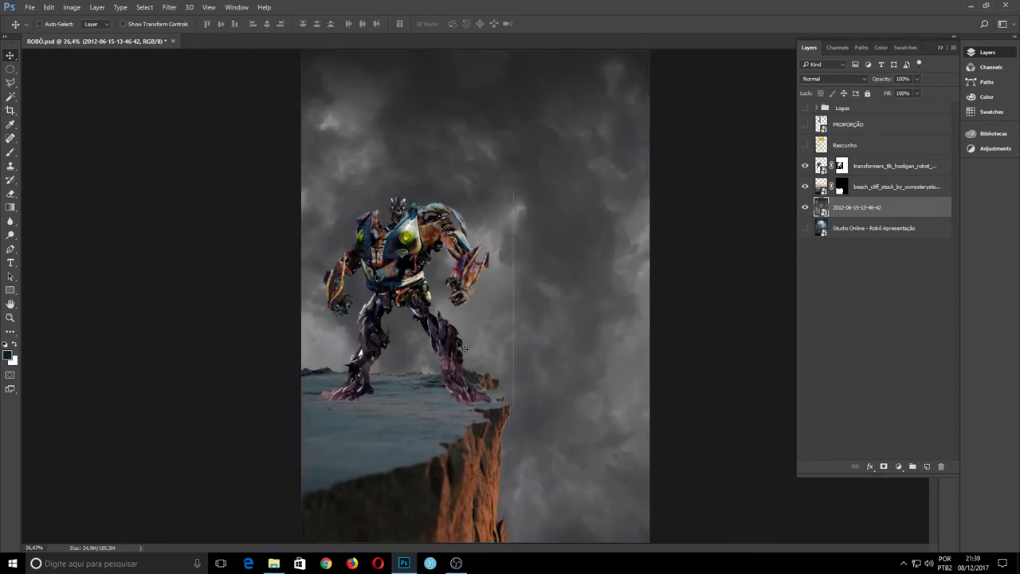
left_click(886, 196)
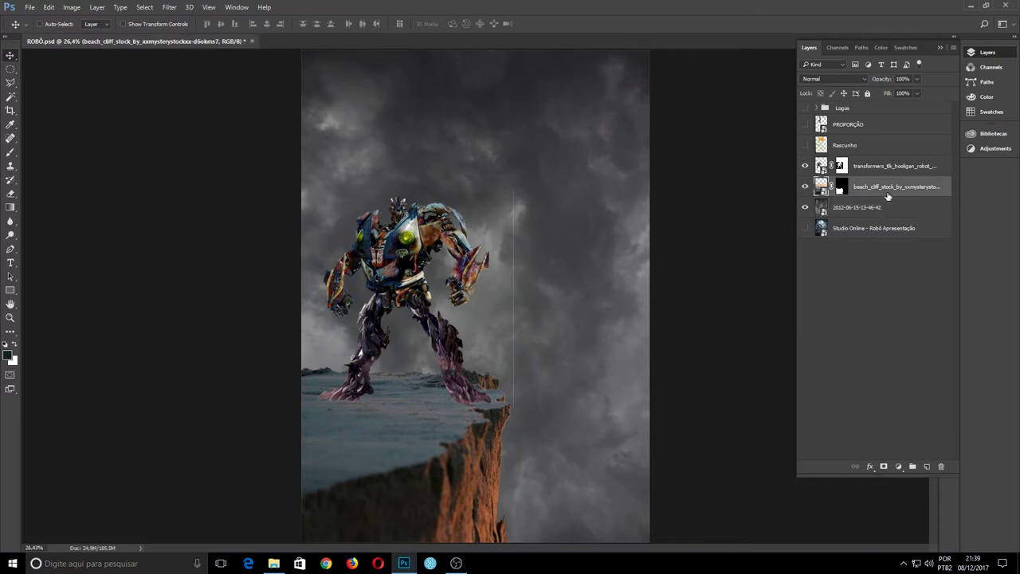
left_click(894, 213)
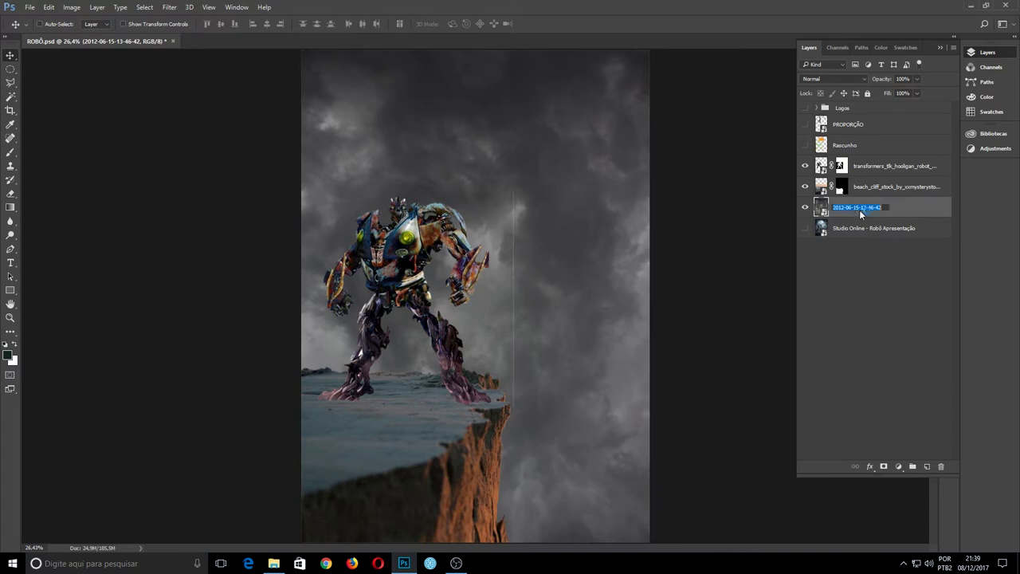
type("céu")
key("Return")
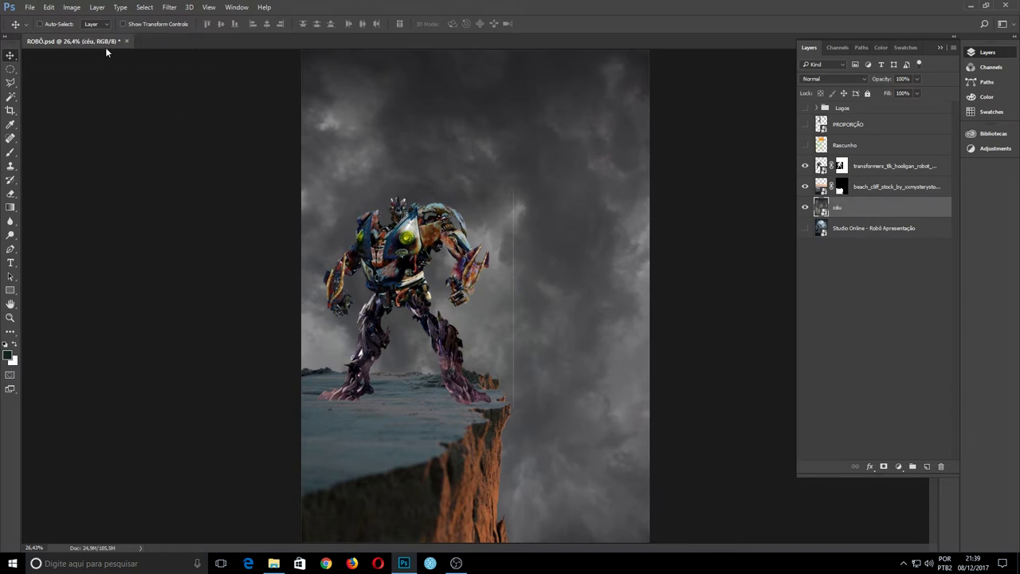
left_click(31, 8)
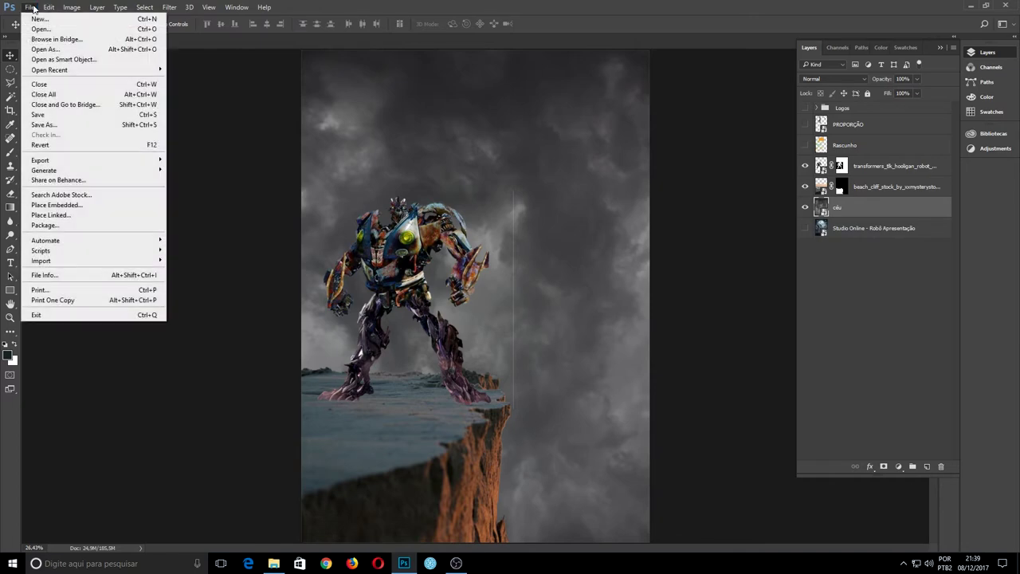
Step: Place the alex-jodoin-246078 city photo, enlarged to the canvas width and moved lower
left_click(112, 203)
left_click(358, 89)
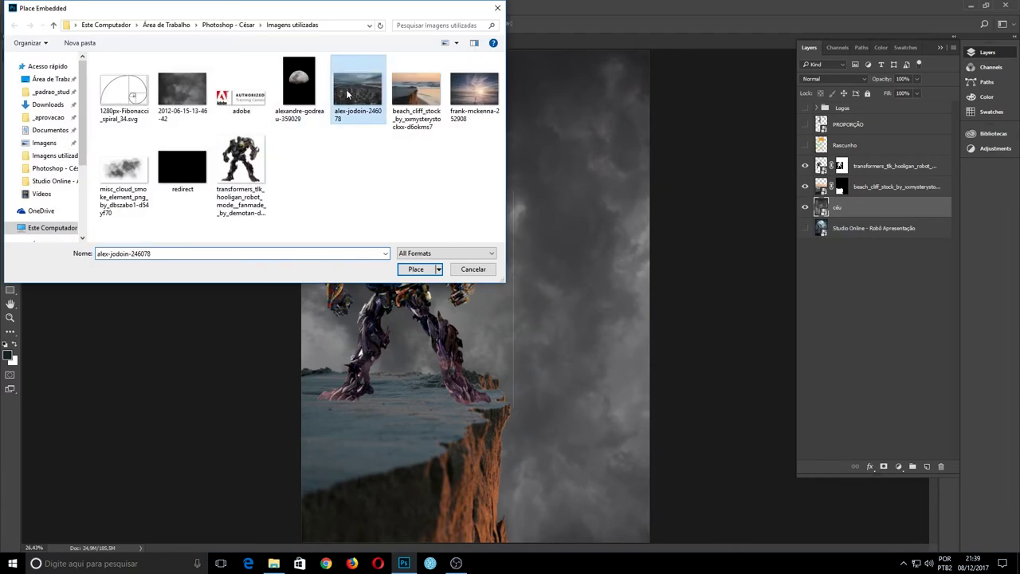
left_click(416, 269)
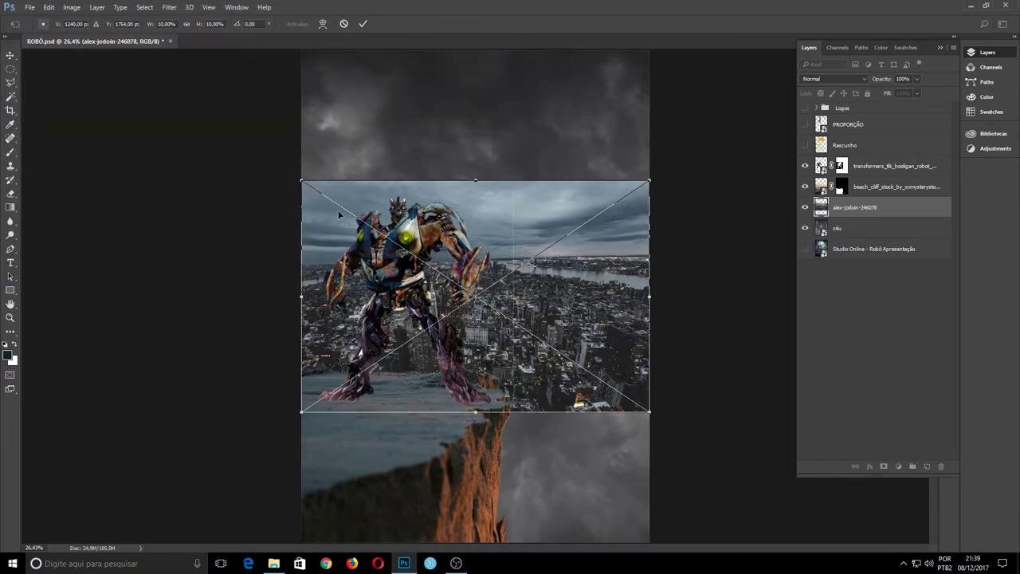
scroll(560, 325, "down", 1)
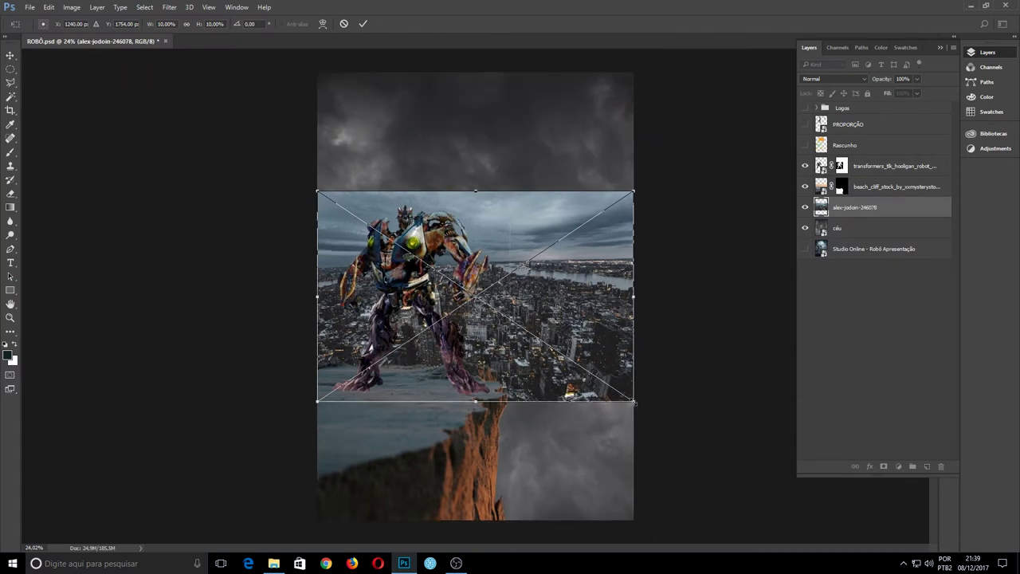
left_click_drag(633, 403, 706, 486)
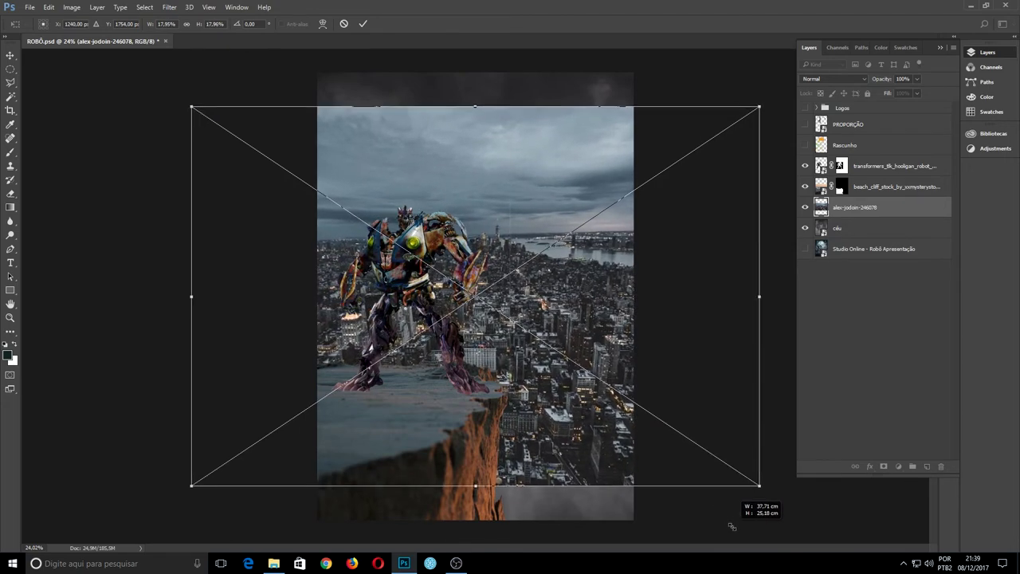
left_click_drag(706, 485, 718, 518)
left_click_drag(588, 340, 596, 375)
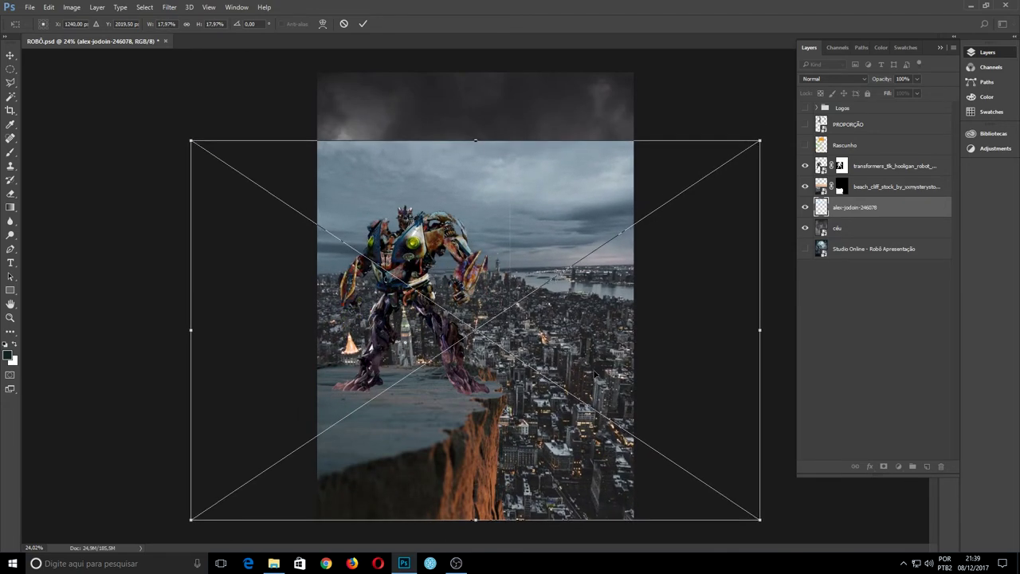
key("Return")
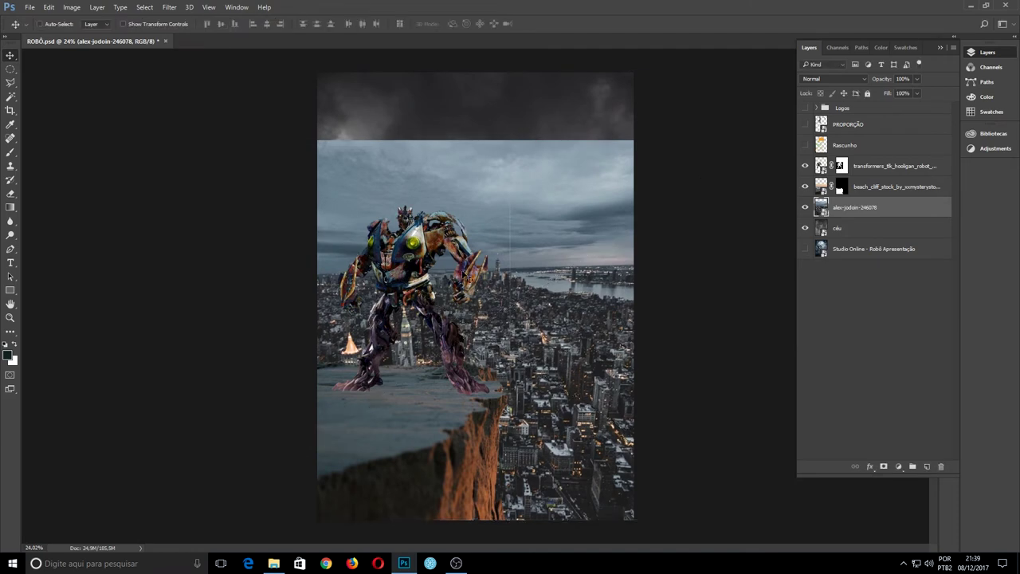
Step: Lower the city image's top edge to reveal storm clouds above
key("ctrl")
key("ctrl+t")
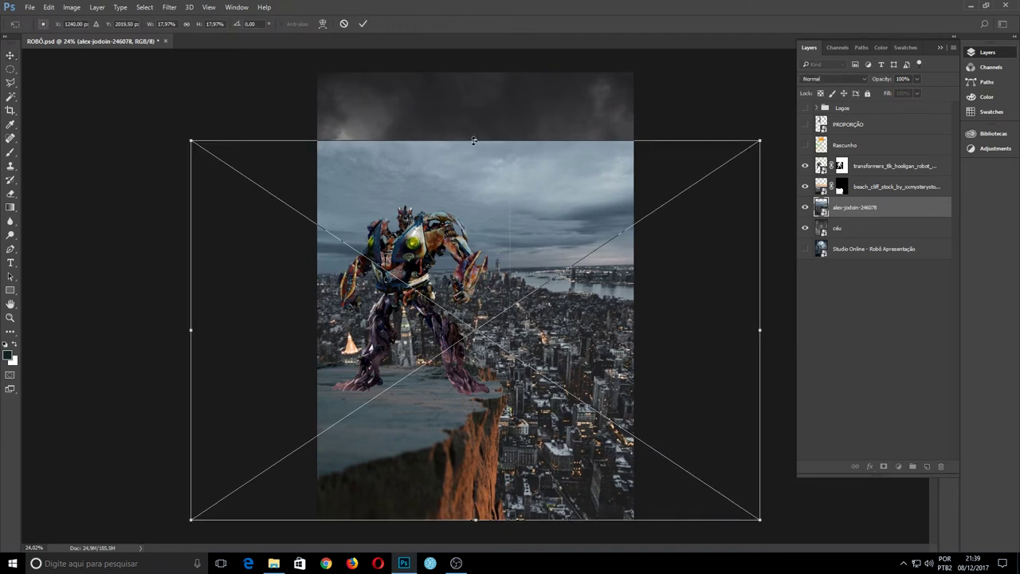
left_click_drag(475, 141, 478, 196)
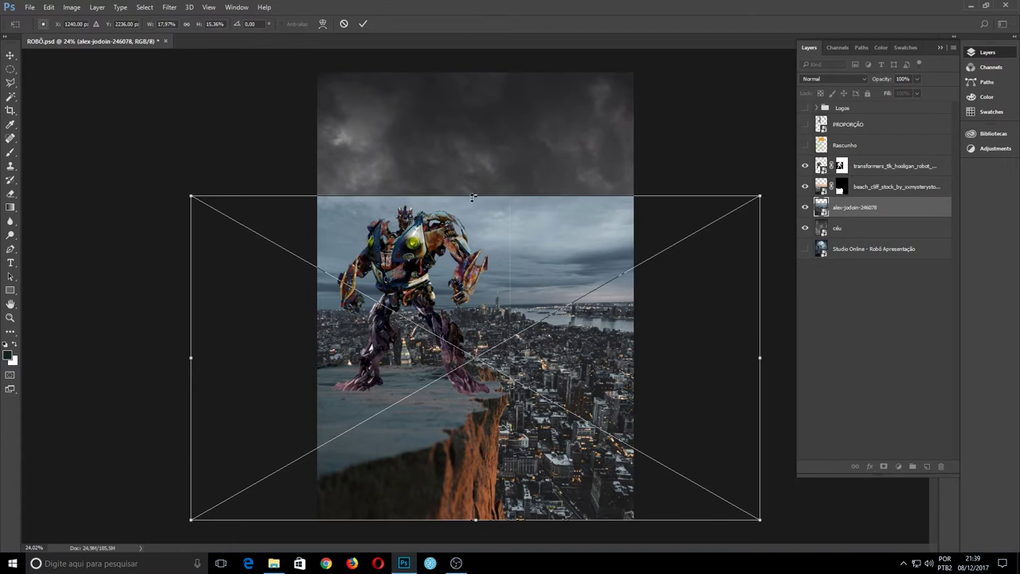
left_click_drag(474, 197, 475, 189)
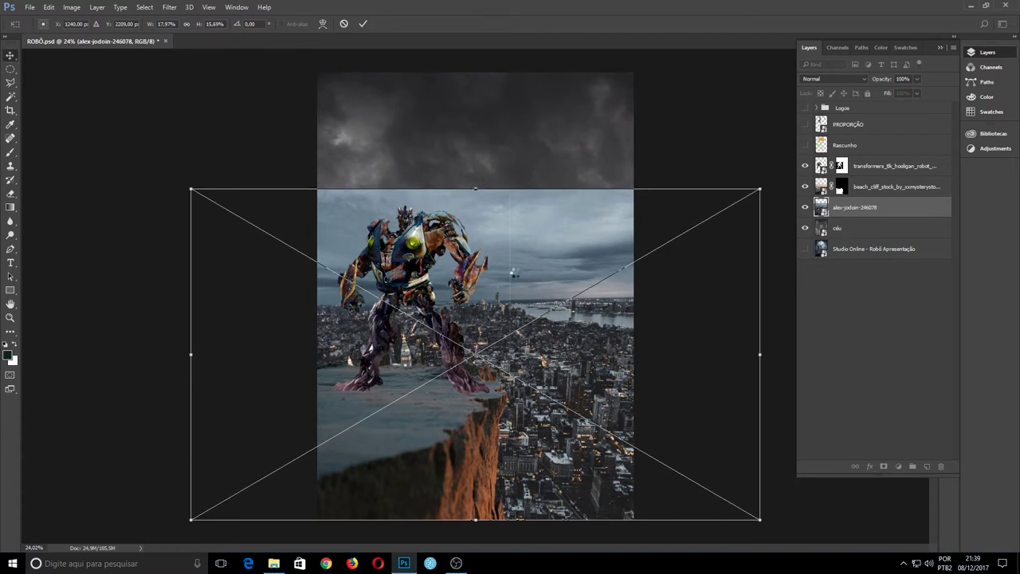
key("Return")
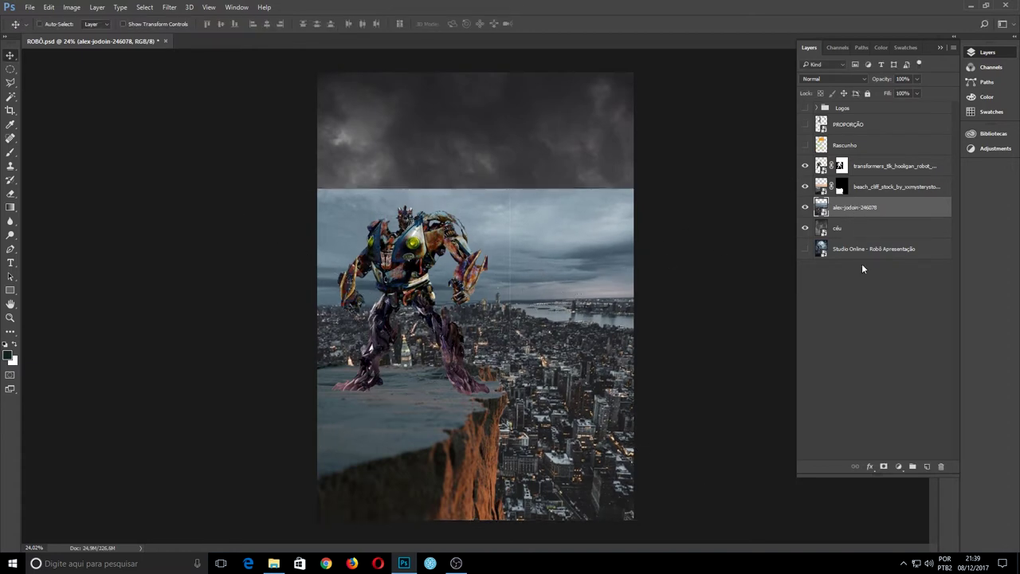
Step: Add a layer mask to the city layer and rename it CIDADE
left_click(884, 468)
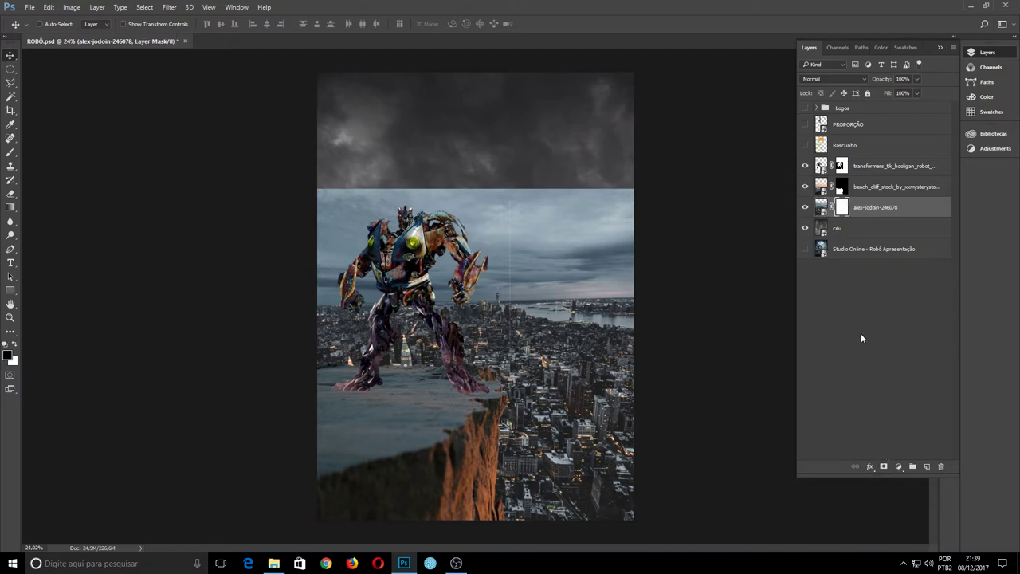
double_click(862, 207)
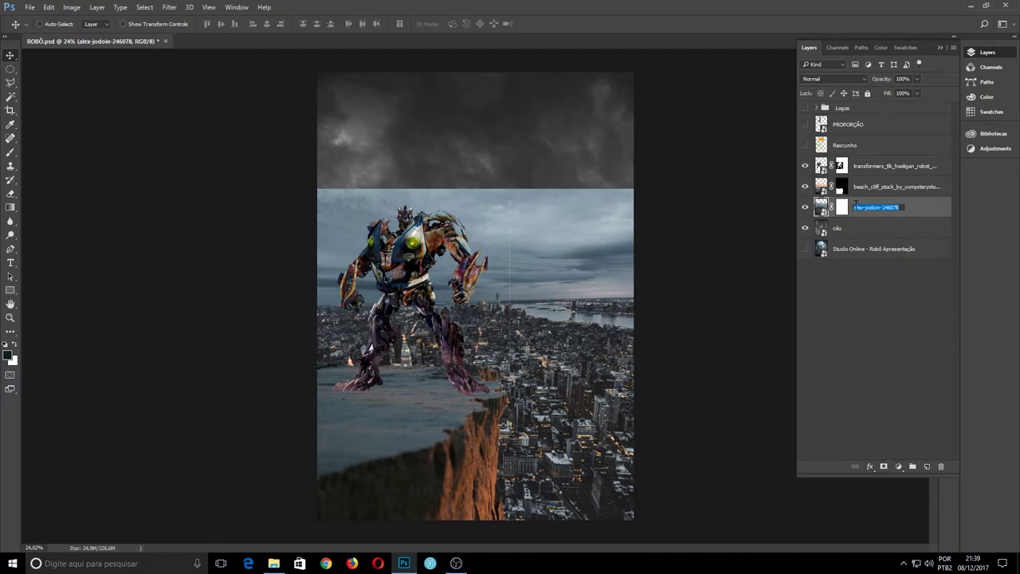
key("BackSpace")
type("CIDADE")
key("Return")
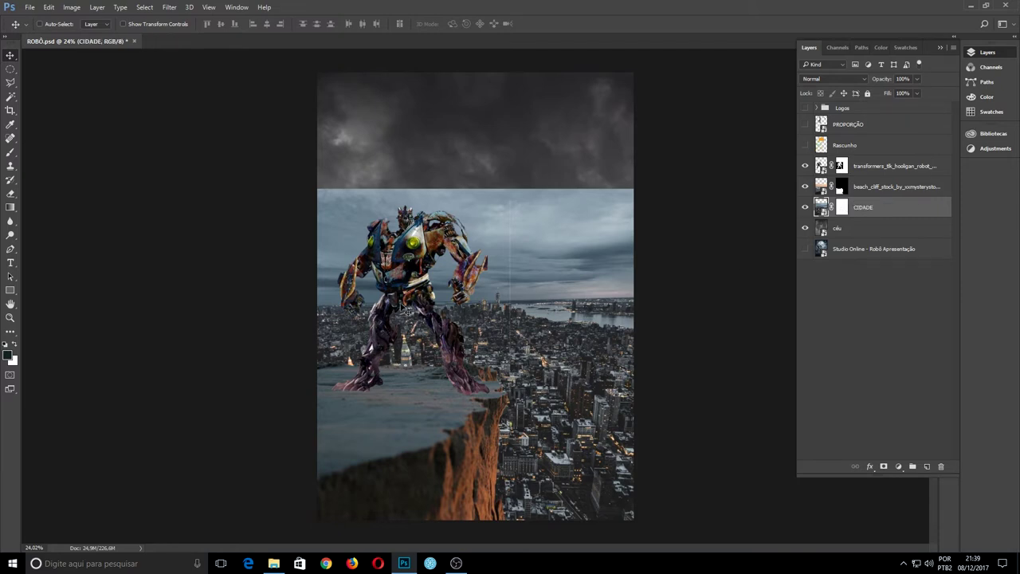
Step: Draw a gradient on the CIDADE mask so the sky fades smoothly into the city
left_click(10, 208)
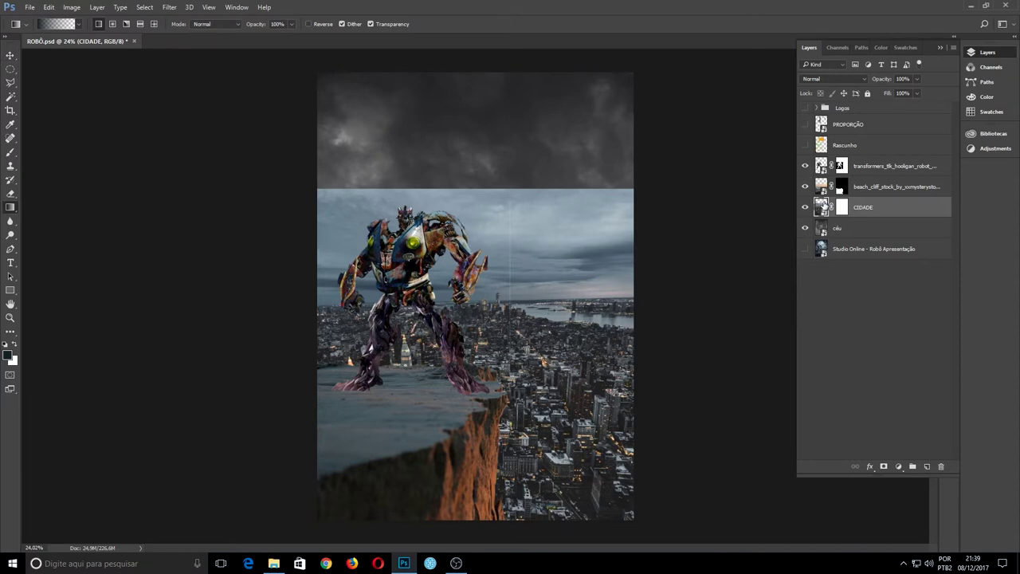
left_click(842, 209)
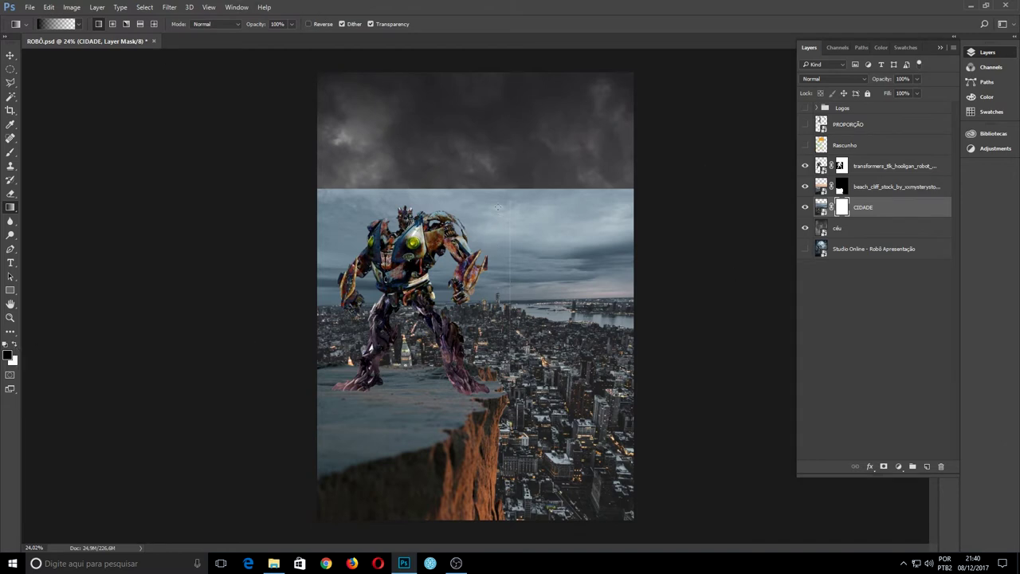
left_click_drag(503, 248, 497, 304)
left_click_drag(497, 349, 498, 351)
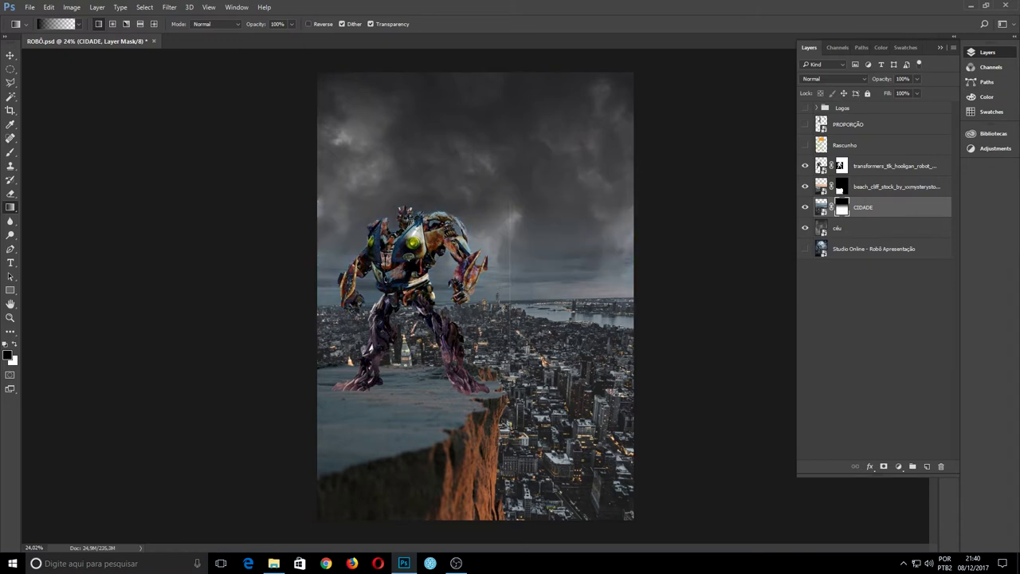
left_click_drag(494, 274, 502, 340)
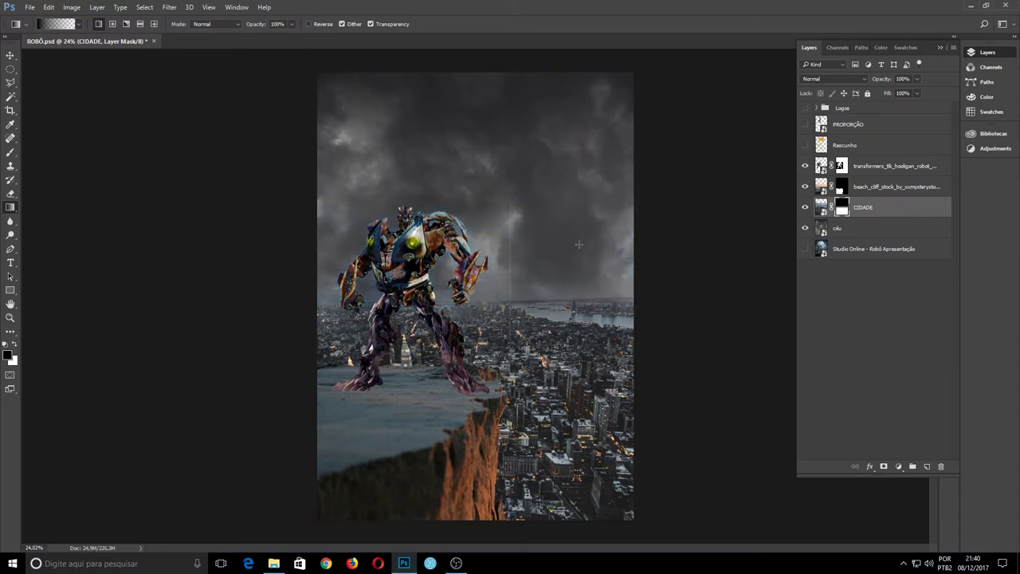
left_click(804, 208)
left_click(803, 209)
left_click(913, 214)
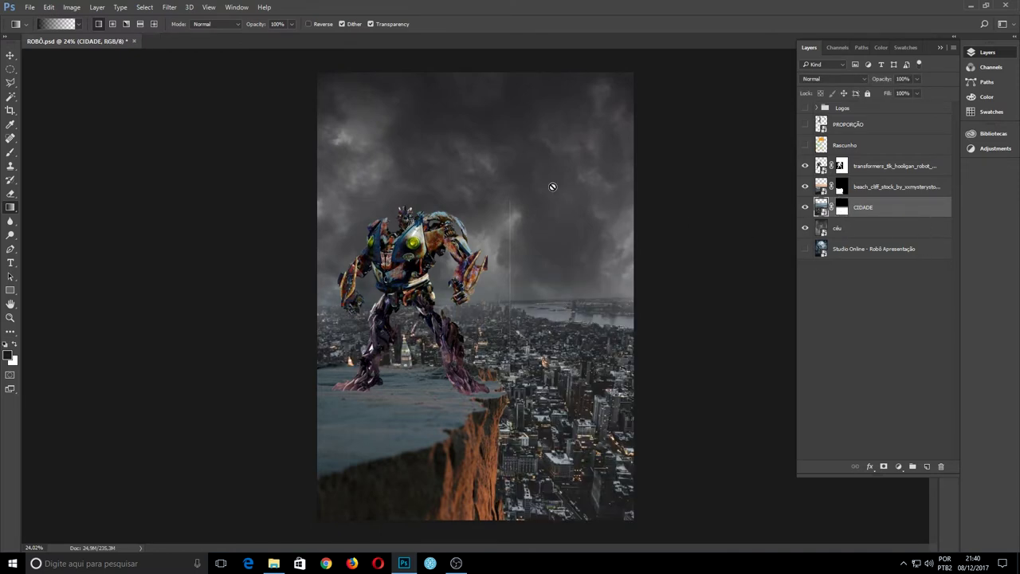
Step: Rename the beach_cliff layer to BASE
double_click(870, 188)
type("BASE")
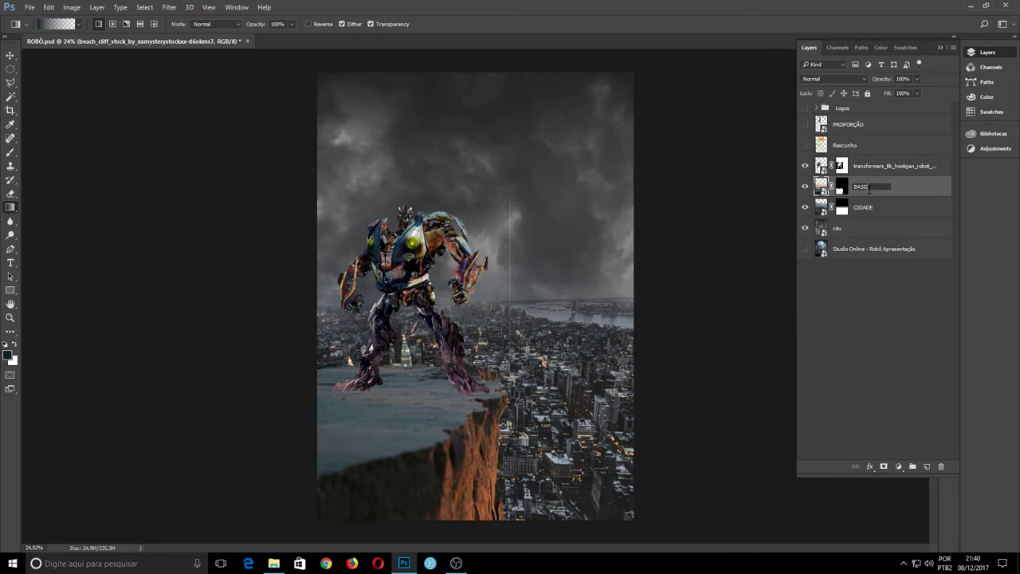
key("Return")
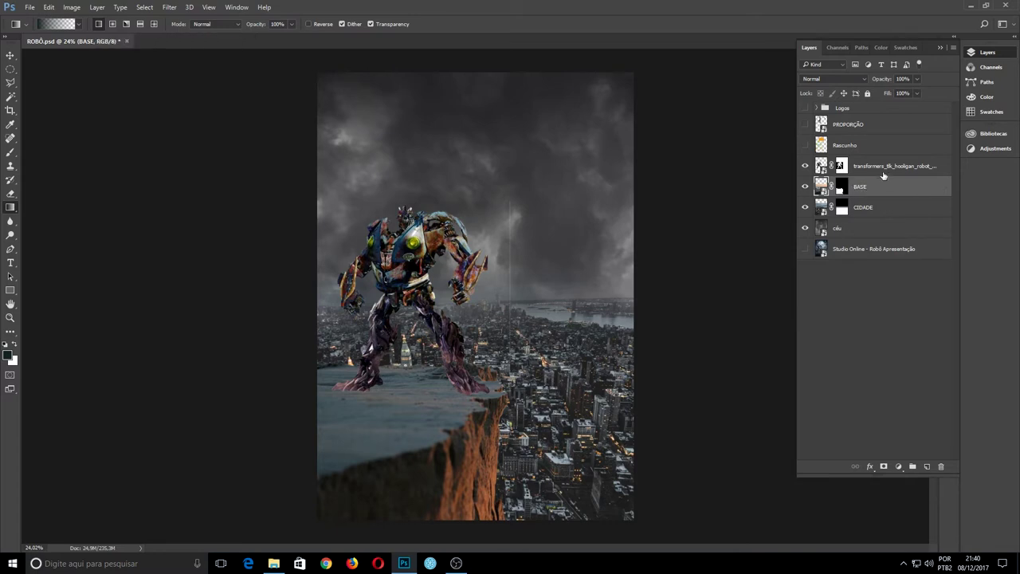
Step: Rename the transformers layer to ROBÔ, then select the céu sky layer
double_click(883, 168)
type("ROBÔ")
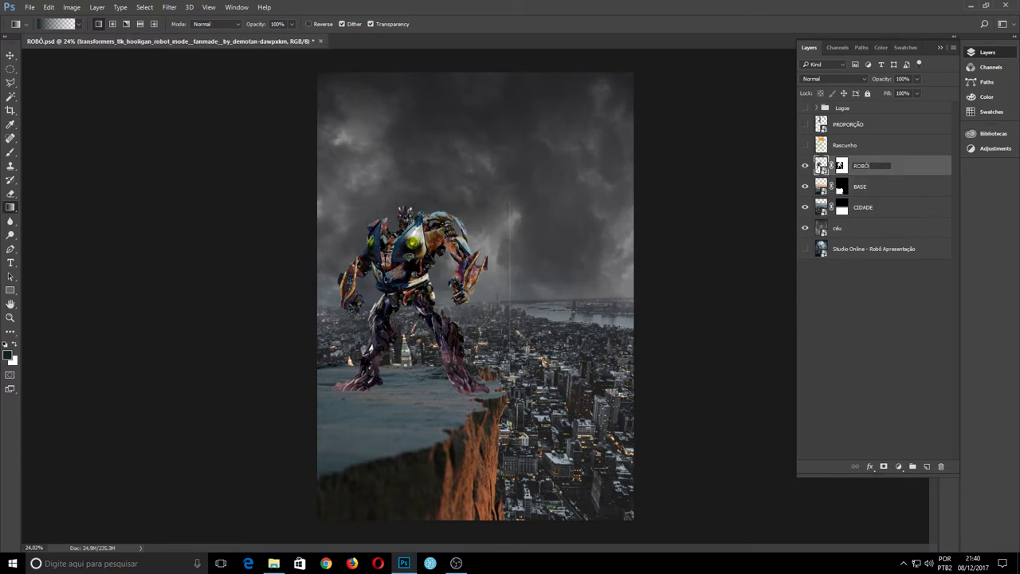
key("Return")
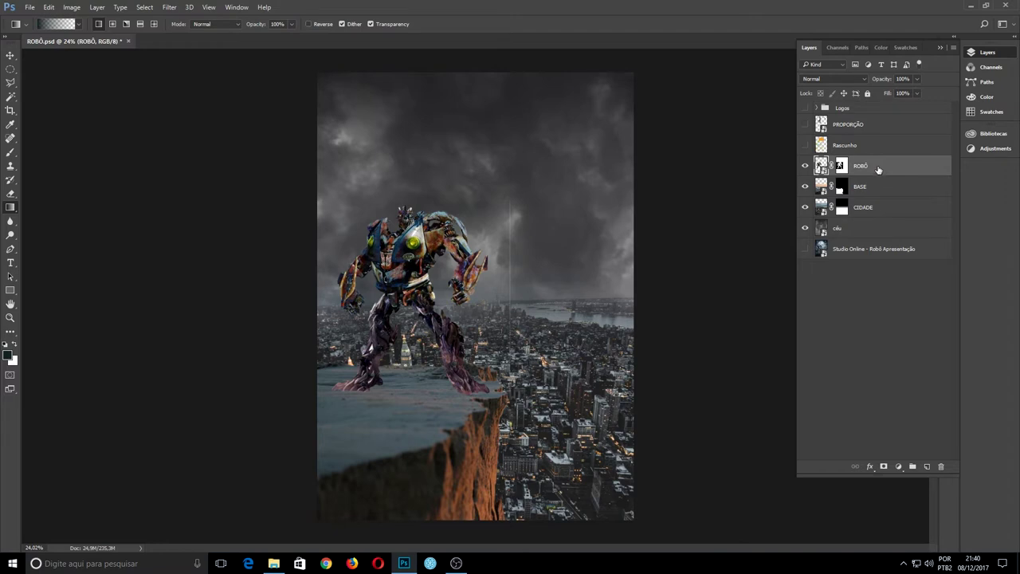
left_click(857, 228)
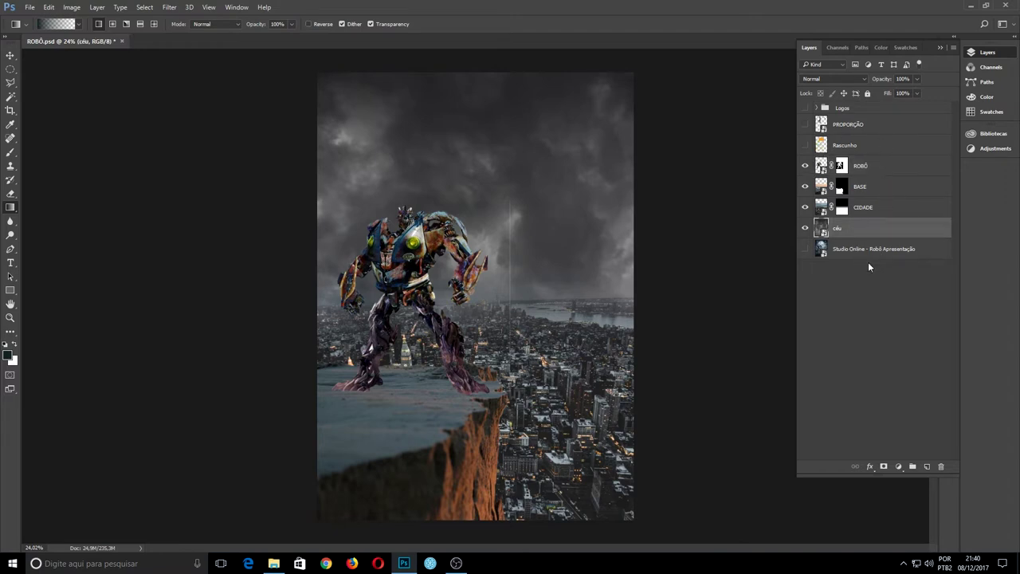
left_click(881, 215)
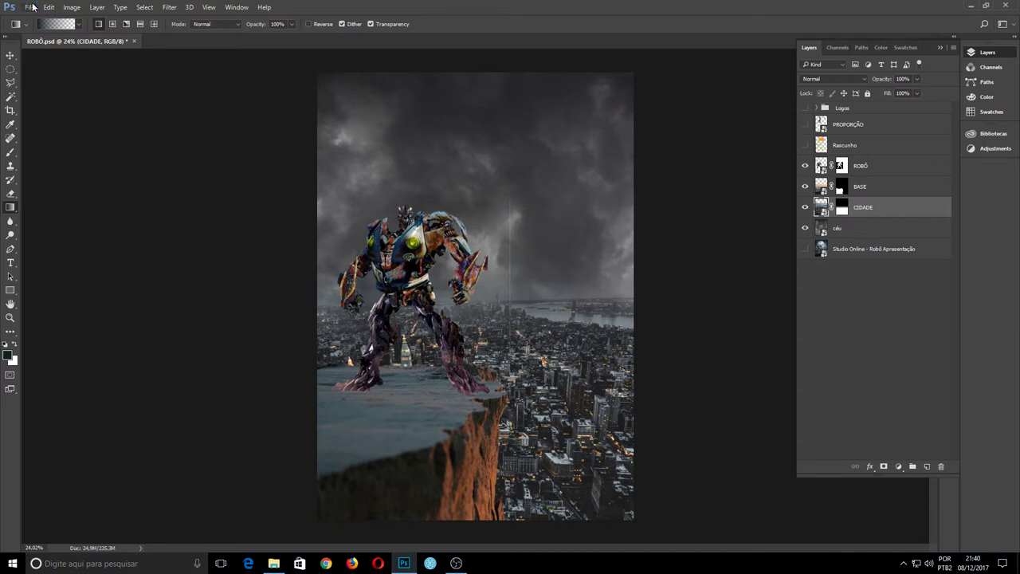
left_click(849, 229)
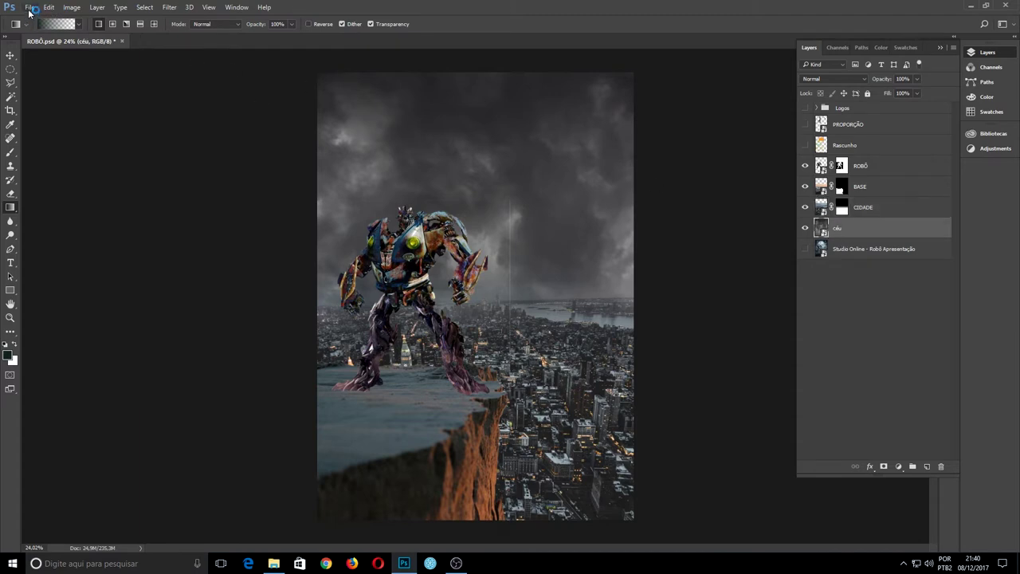
Step: Place the frank-mckenna-252908 sunset photo, enlarged across the canvas and moved up toward the top
left_click(30, 7)
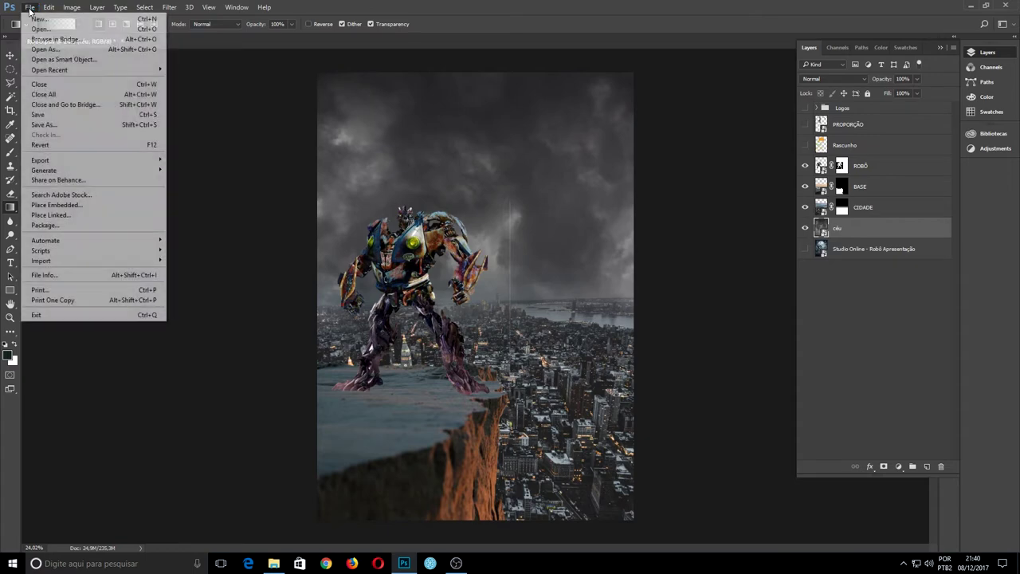
left_click(83, 205)
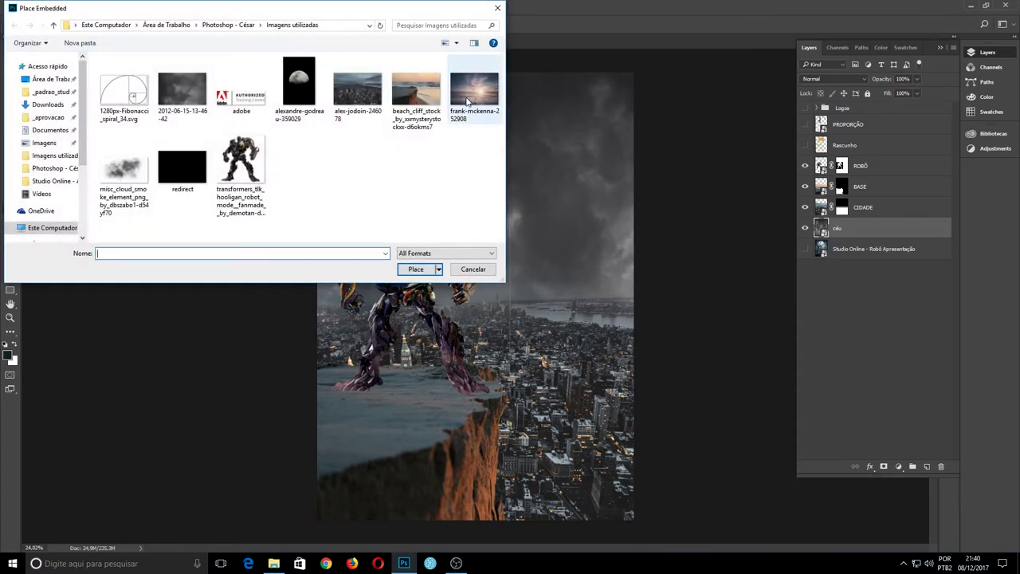
double_click(466, 95)
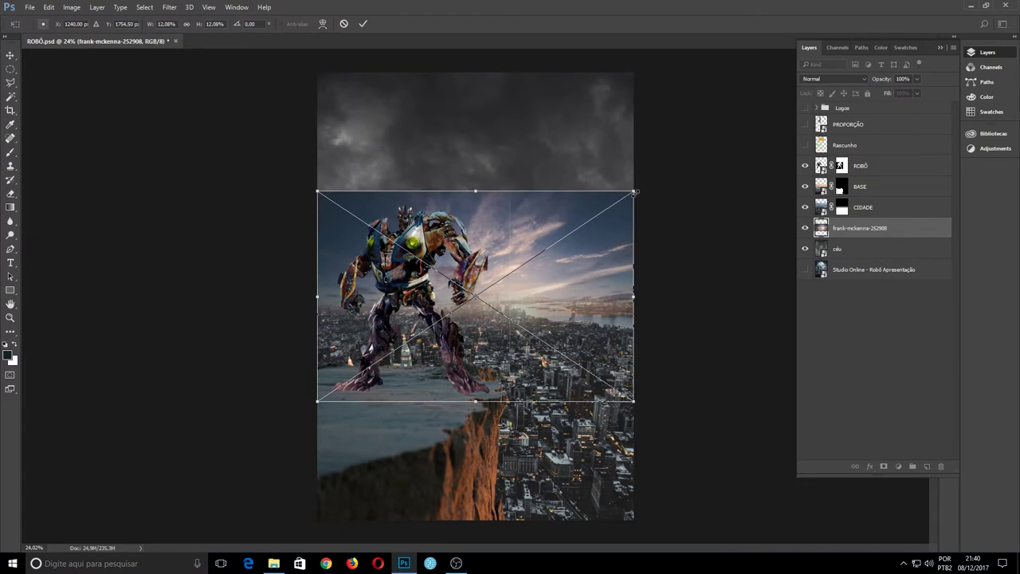
left_click_drag(634, 192, 752, 112)
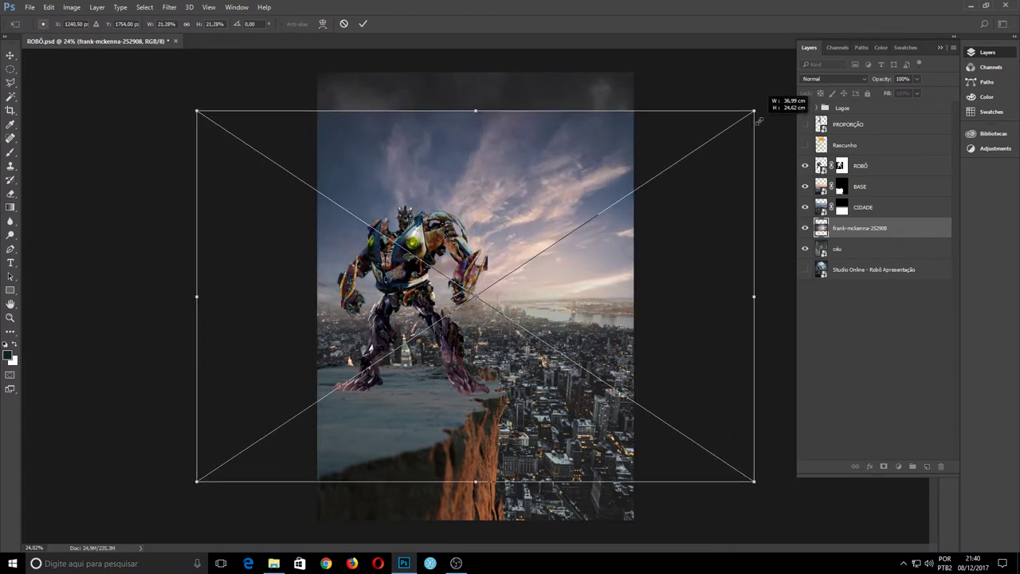
left_click_drag(639, 268, 631, 242)
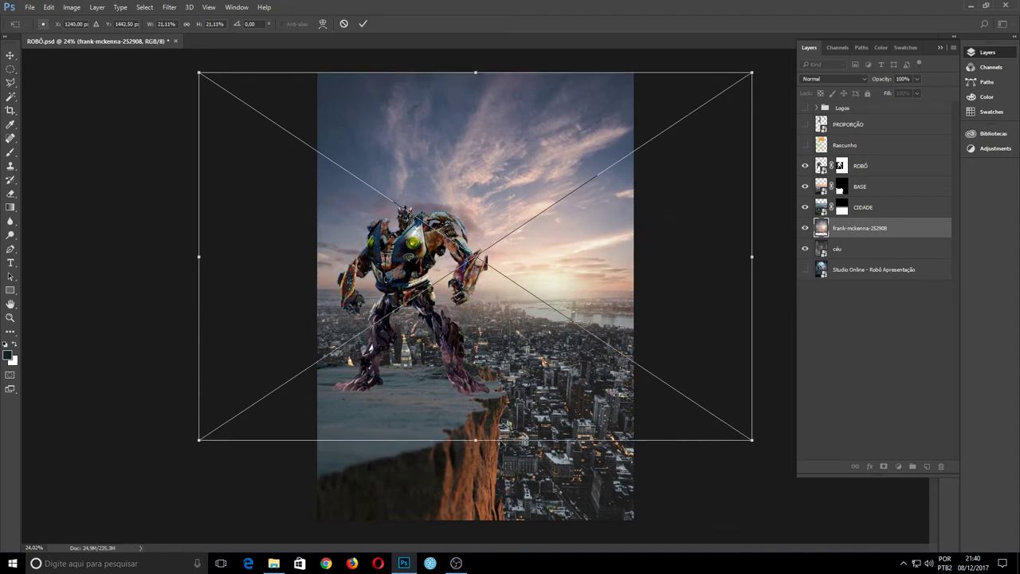
key("g")
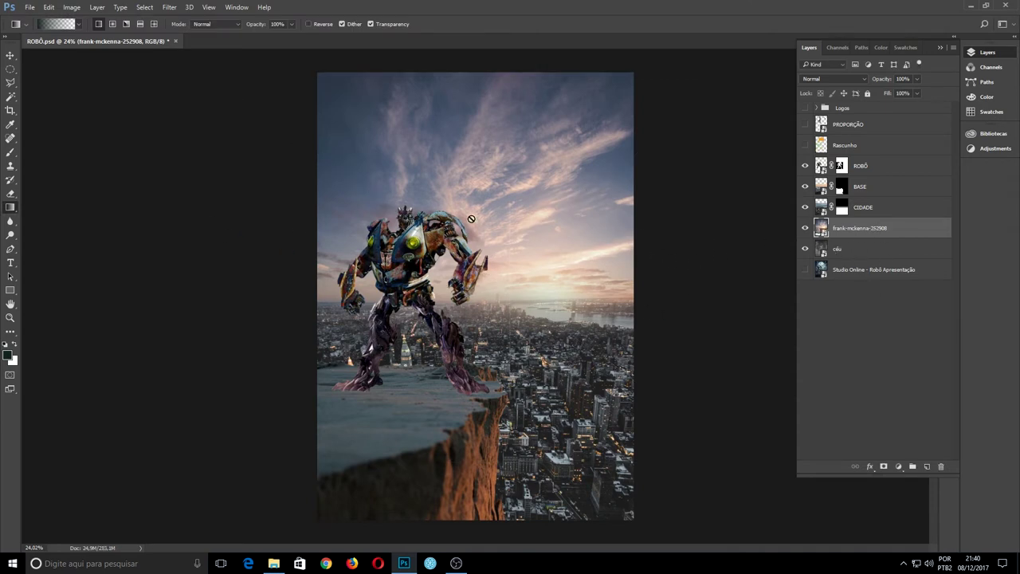
Step: Add a Hue/Saturation adjustment clipped to the frank-mckenna-252908 sky layer
left_click(901, 468)
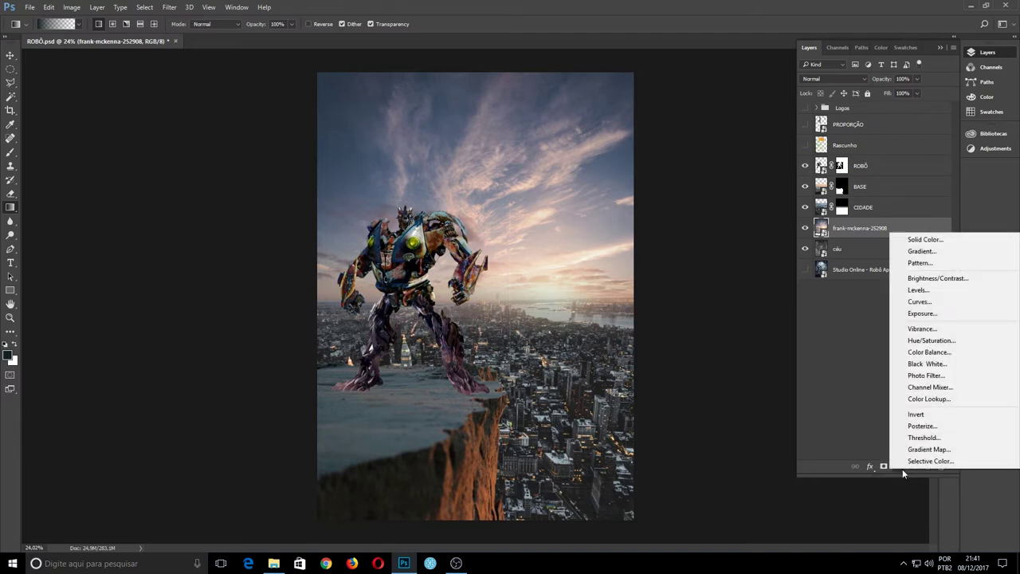
left_click(942, 341)
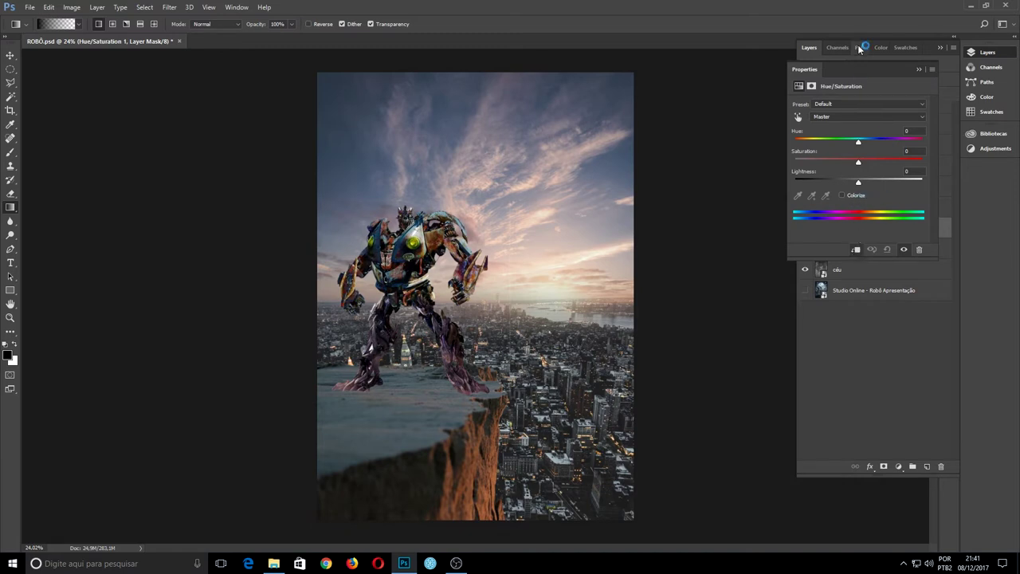
left_click_drag(869, 66, 720, 67)
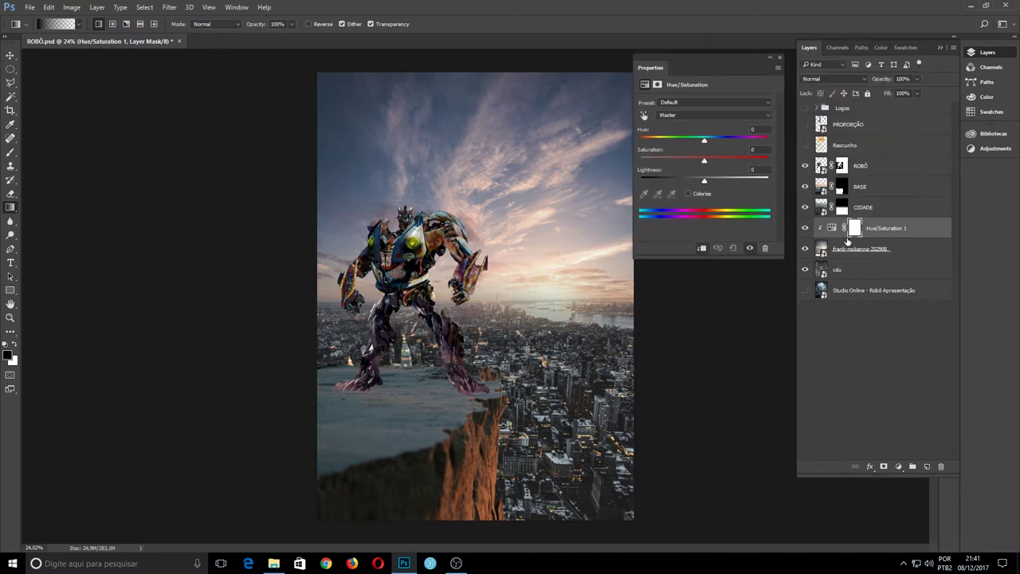
left_click(701, 248)
left_click(701, 248)
Step: Lower the sky's saturation to -70, then select the BASE cliff layer
left_click_drag(704, 162, 679, 163)
left_click_drag(680, 163, 662, 165)
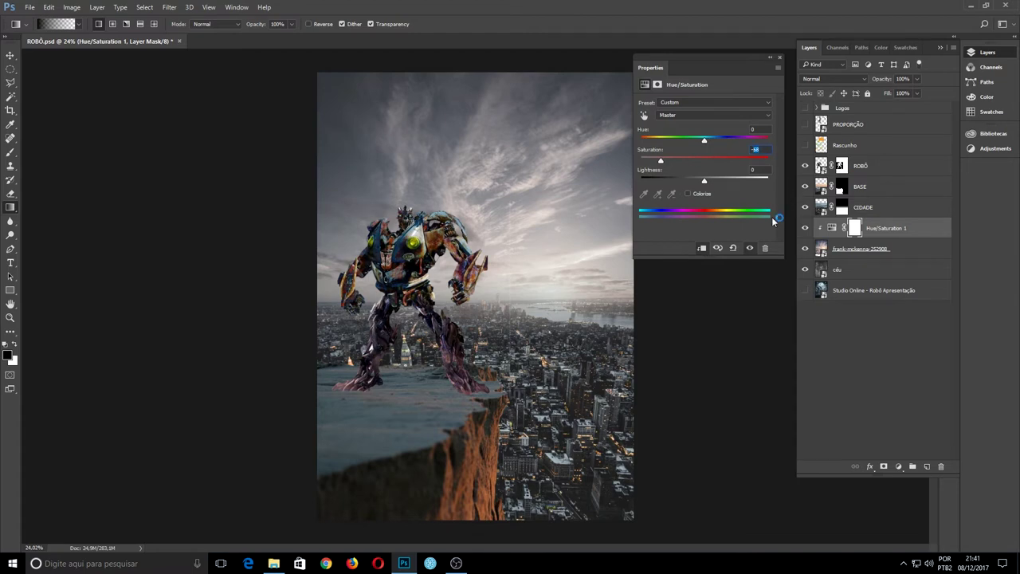
key("Down")
key("Down")
left_click(749, 247)
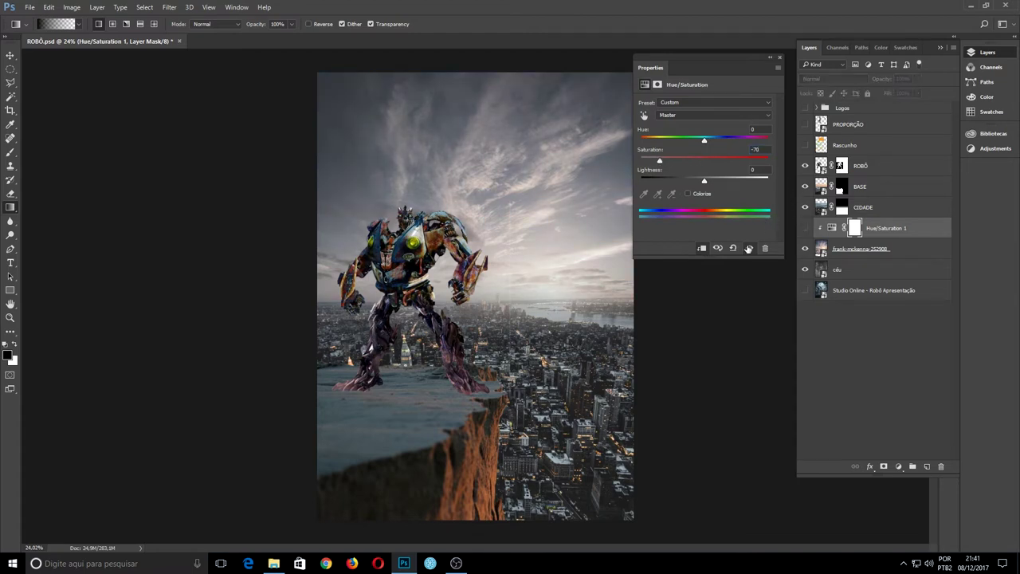
left_click(748, 248)
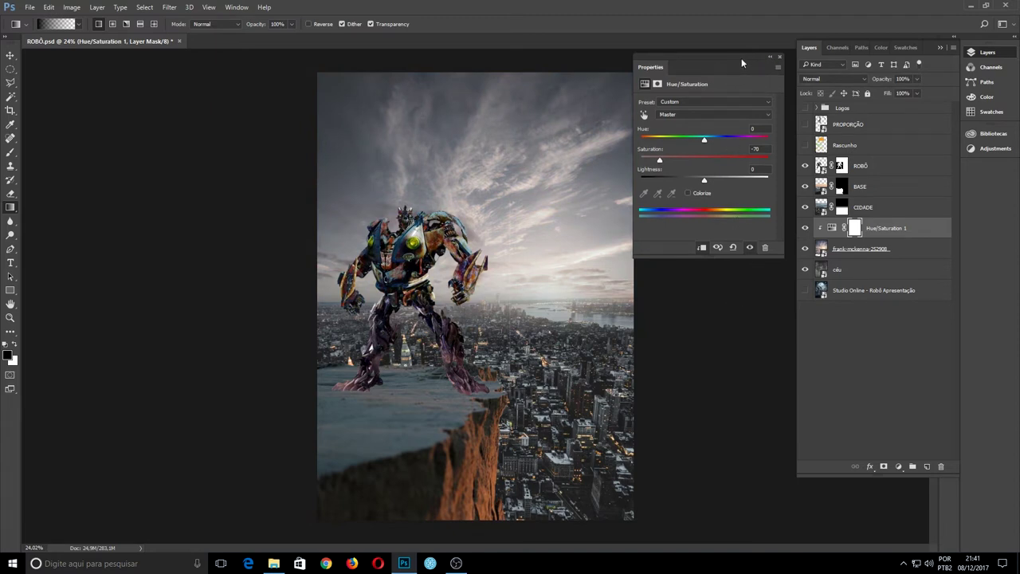
left_click_drag(768, 60, 772, 59)
left_click(783, 57)
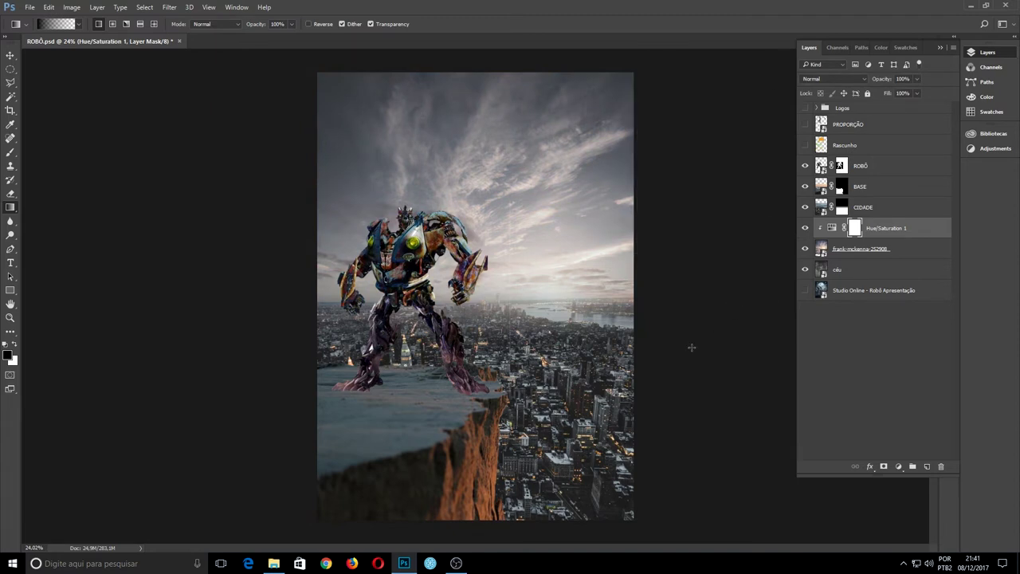
left_click(907, 252)
left_click(897, 216)
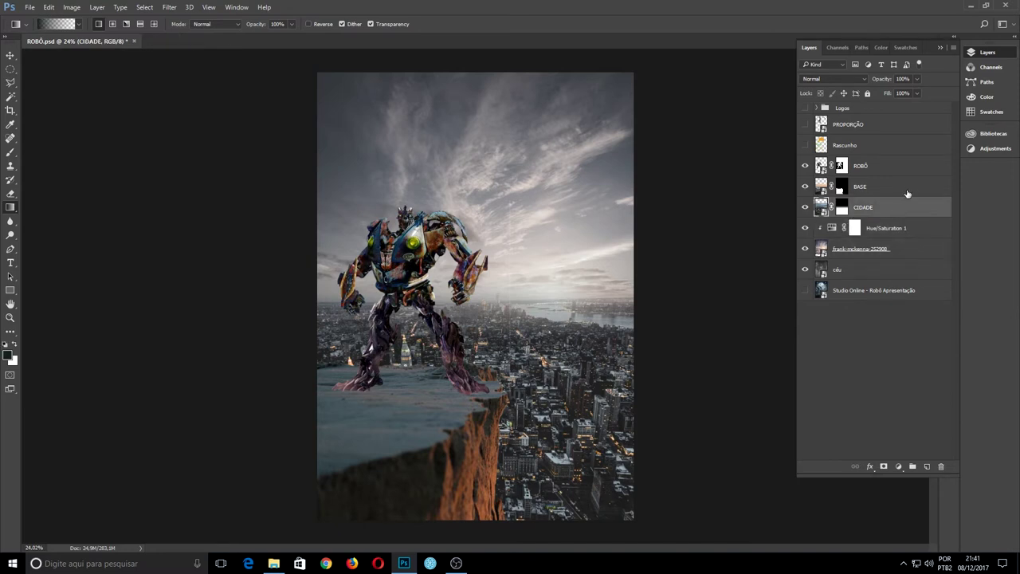
left_click(896, 191)
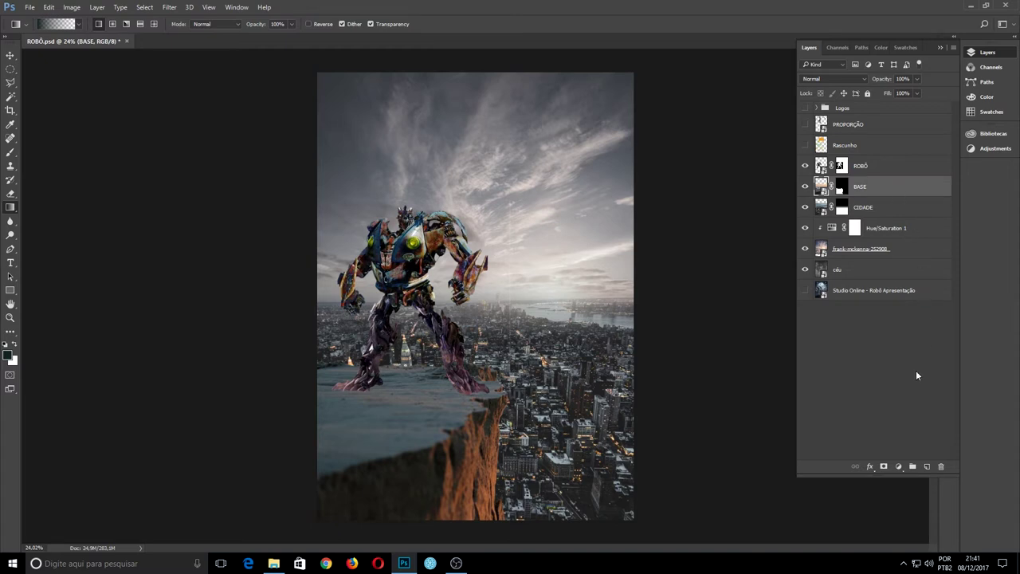
Step: Add a Hue/Saturation layer clipped to BASE with saturation -55, toggling it to compare
left_click(898, 467)
left_click(928, 339)
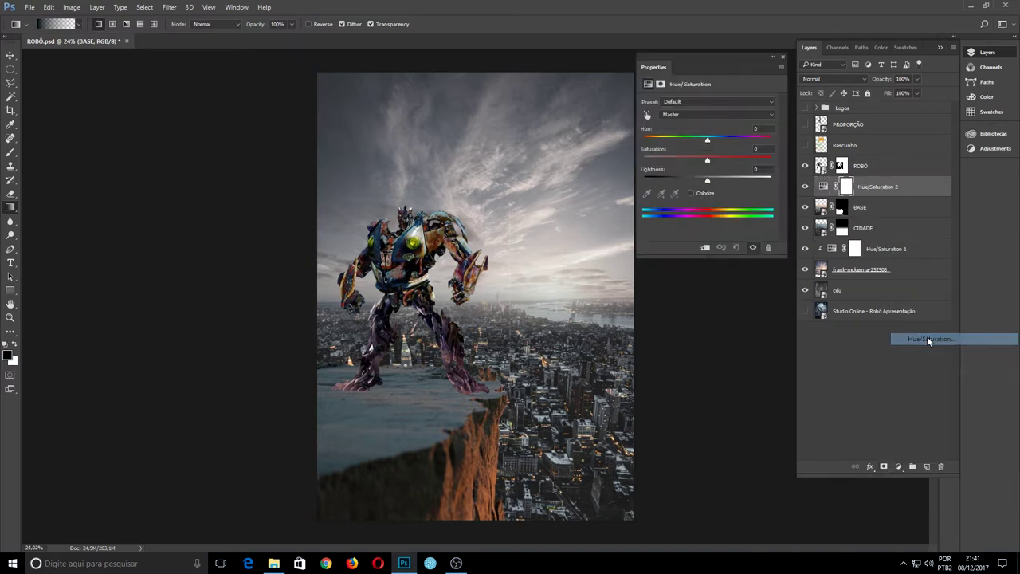
left_click(706, 248)
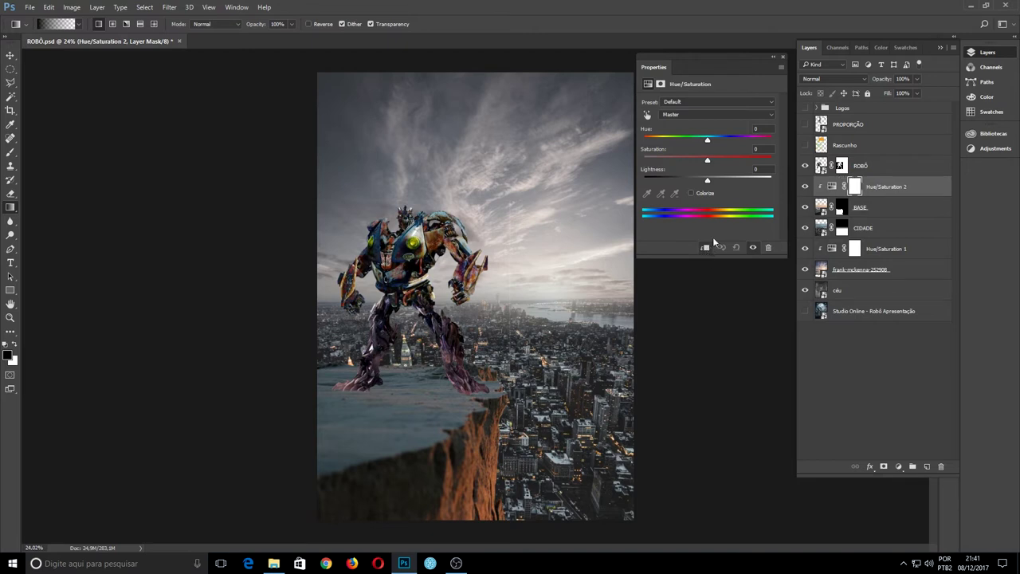
left_click_drag(691, 161, 673, 163)
left_click(753, 248)
left_click(752, 248)
Step: Close Properties, select the ROBÔ layer, zoom in on the robot, then fit the poster
left_click(784, 60)
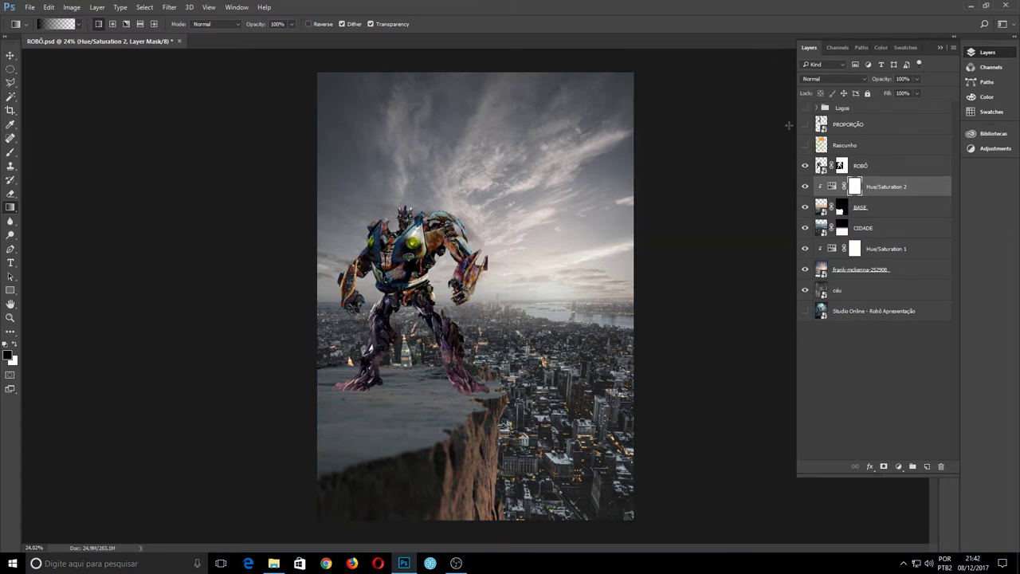
left_click(890, 170)
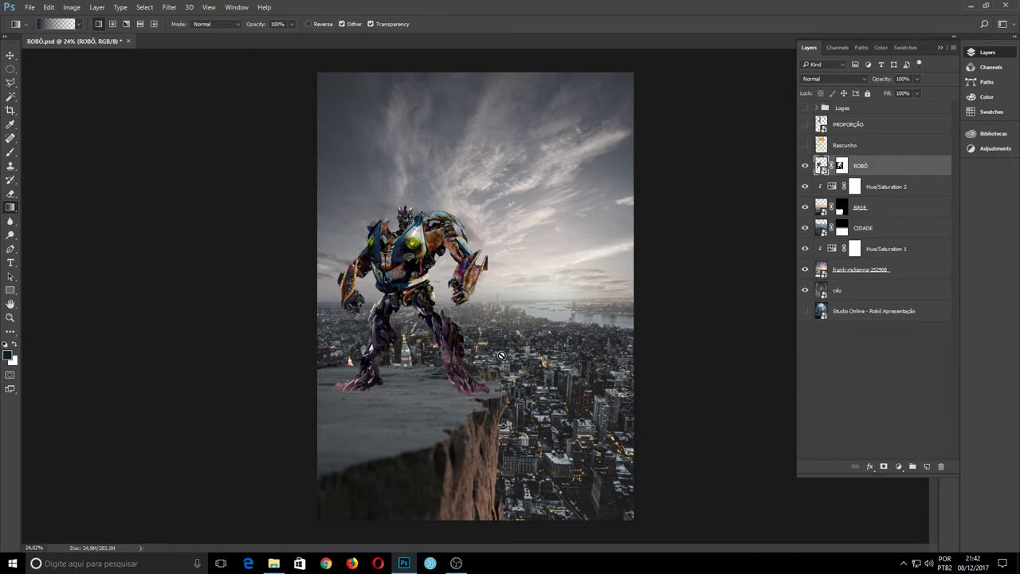
key("z")
left_click_drag(501, 355, 539, 363)
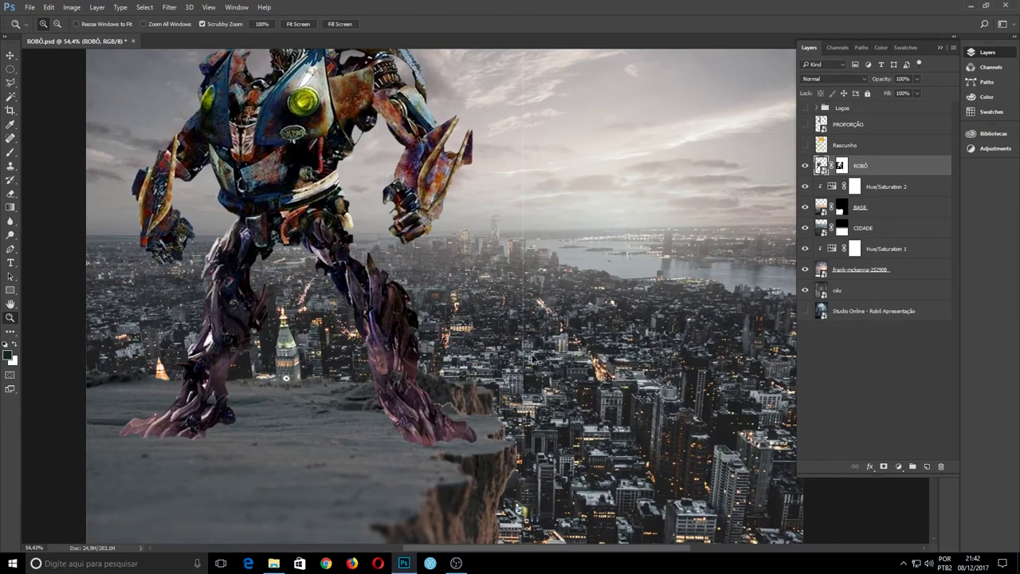
key("ctrl+0")
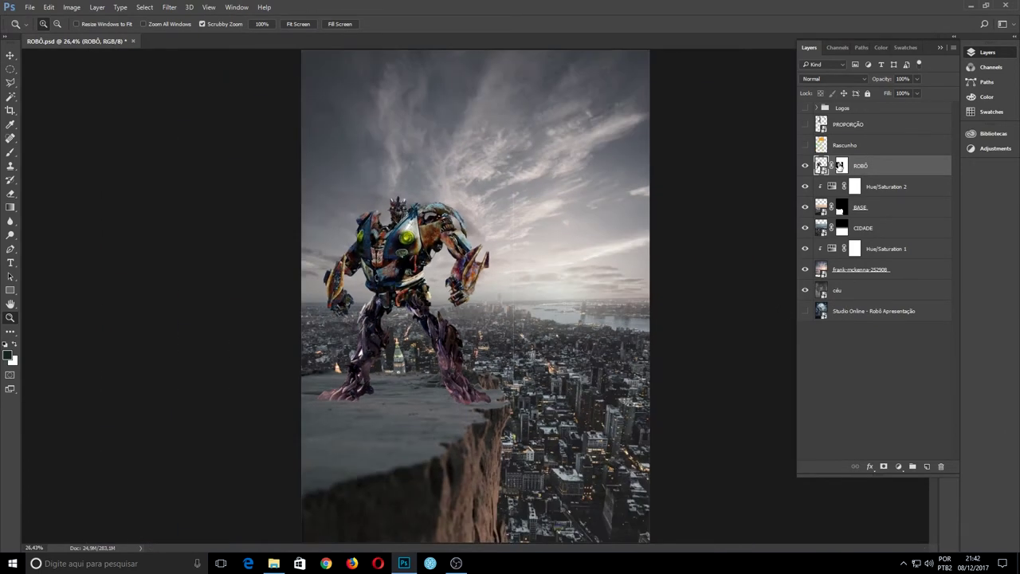
Step: Fill the ROBÔ mask with black everywhere outside the square around the robot
left_click(841, 166, "alt")
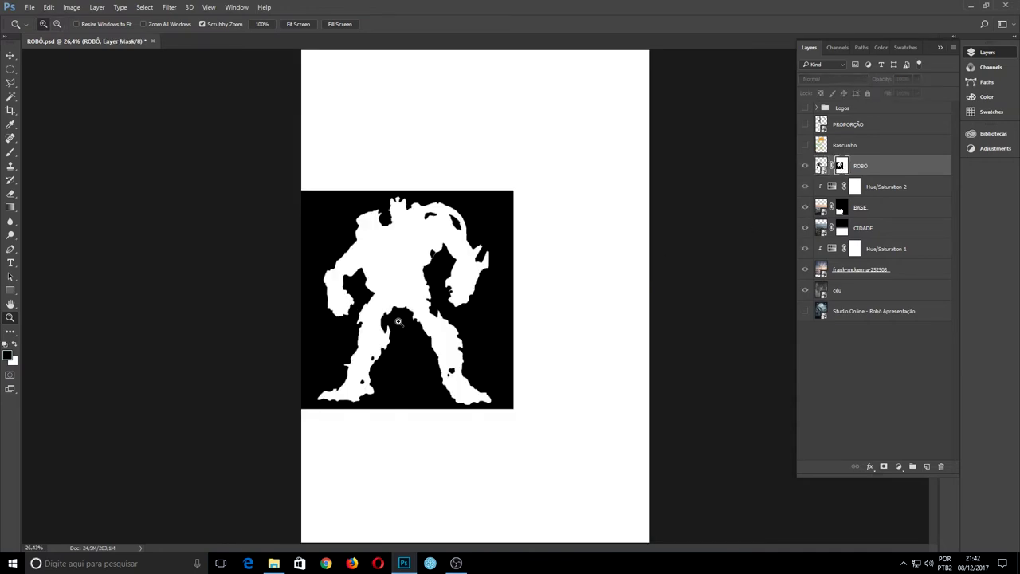
right_click(10, 69)
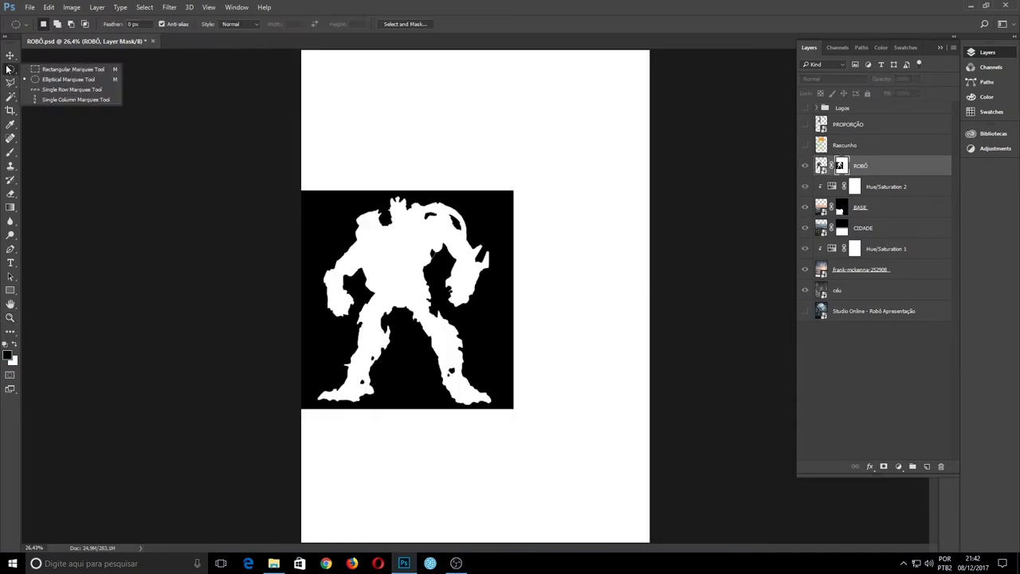
left_click(48, 67)
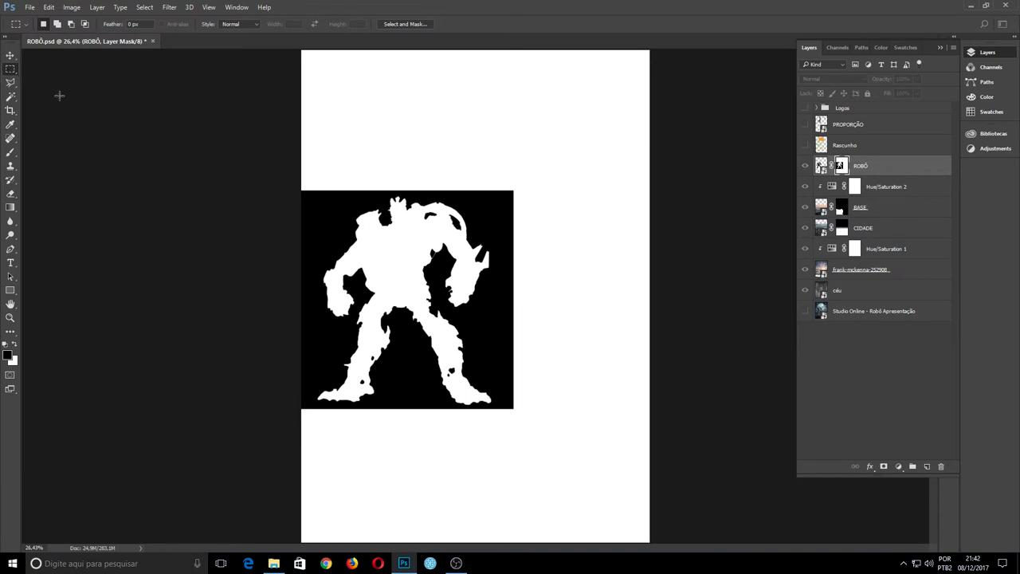
left_click_drag(300, 191, 507, 408)
key("ctrl+shift+i")
key("alt+BackSpace")
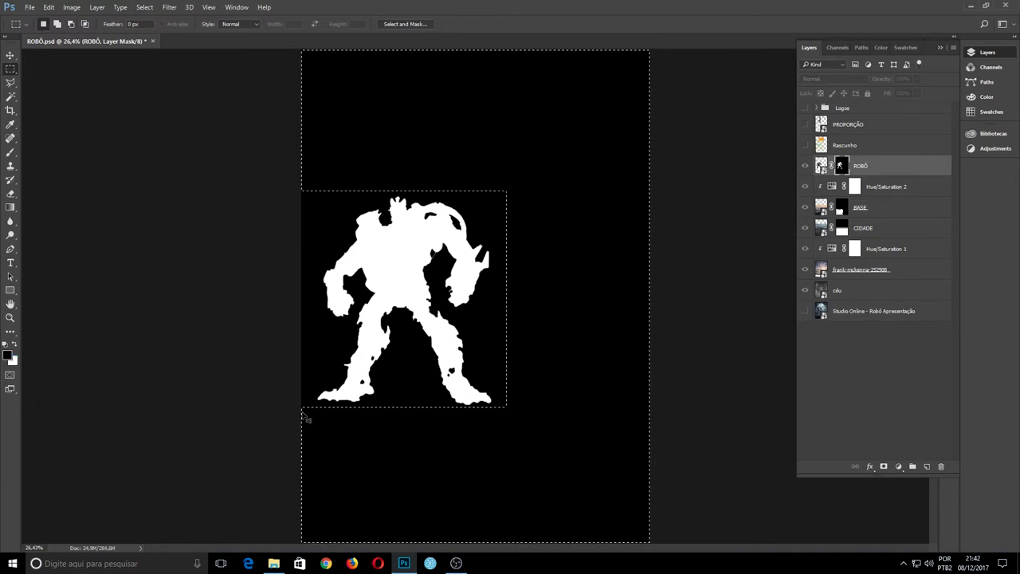
key("ctrl+d")
Step: Set the Brush to 190 px with 100% opacity and flow
left_click(15, 152)
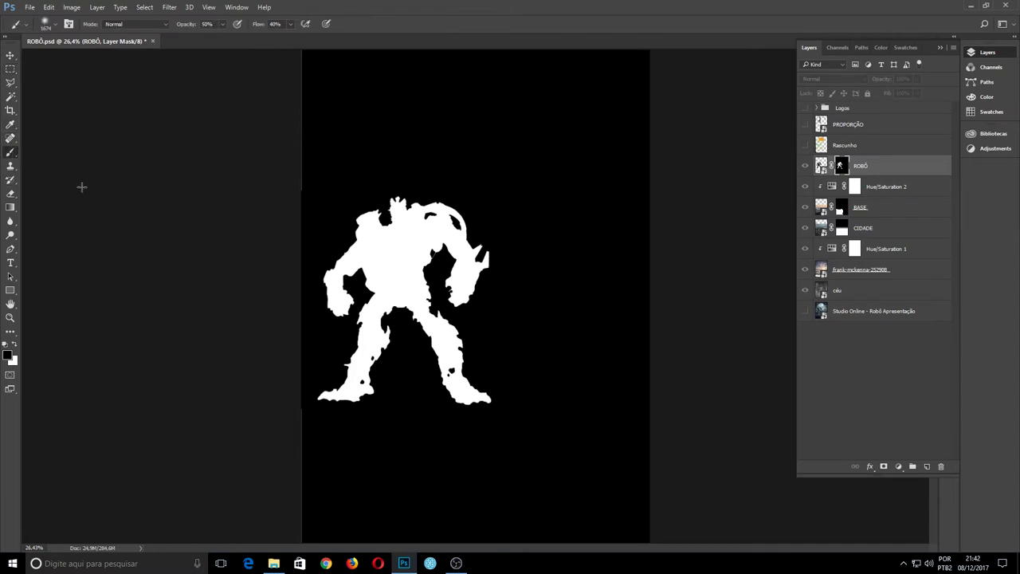
left_click_drag(390, 214, 292, 219)
left_click_drag(189, 25, 276, 23)
key("ctrl+minus")
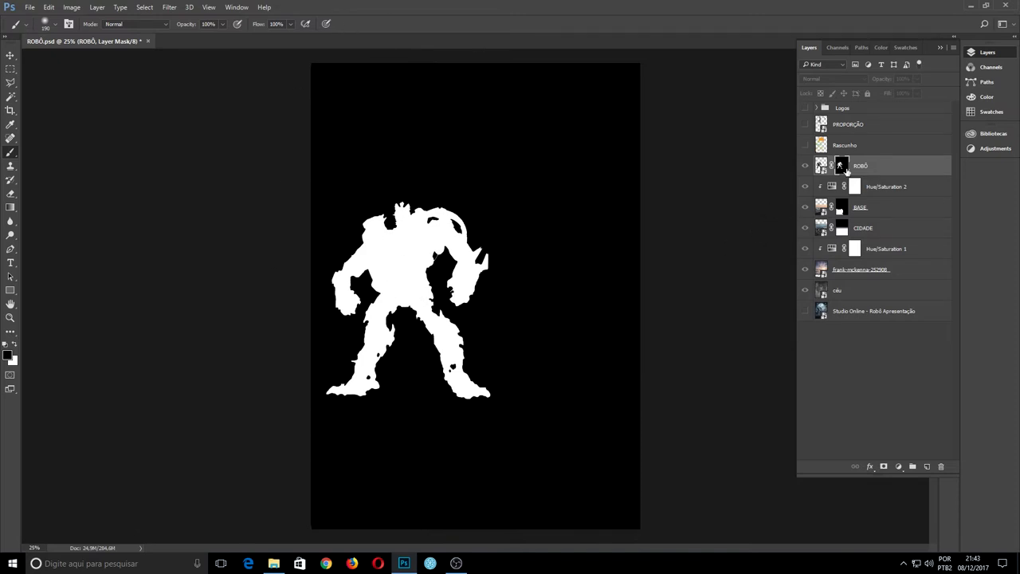
Step: Return to the composite, zoom in on the robot, then fit the poster and target the robot image
left_click(839, 167, "alt")
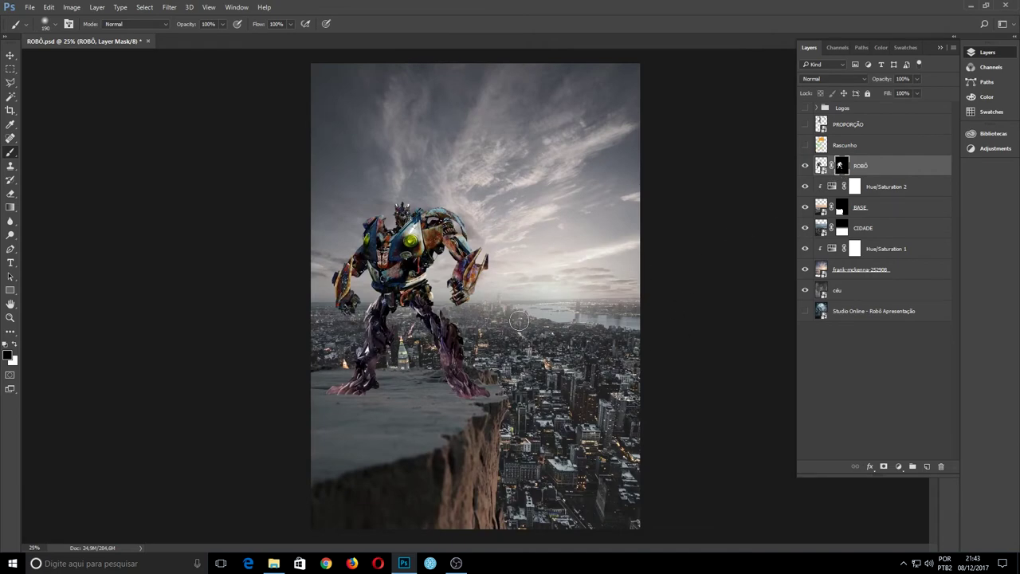
key("z")
left_click(494, 275)
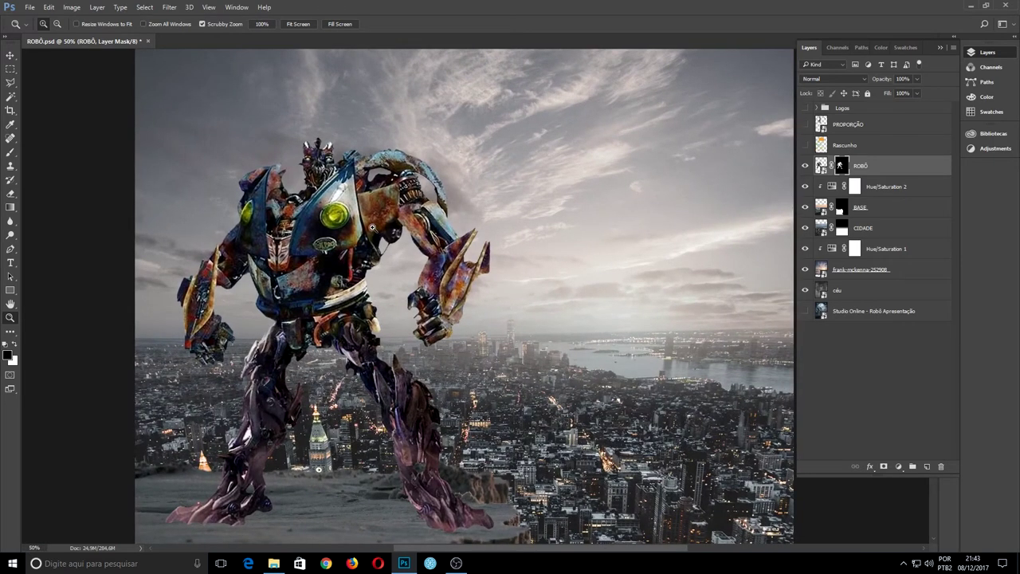
key("ctrl+0")
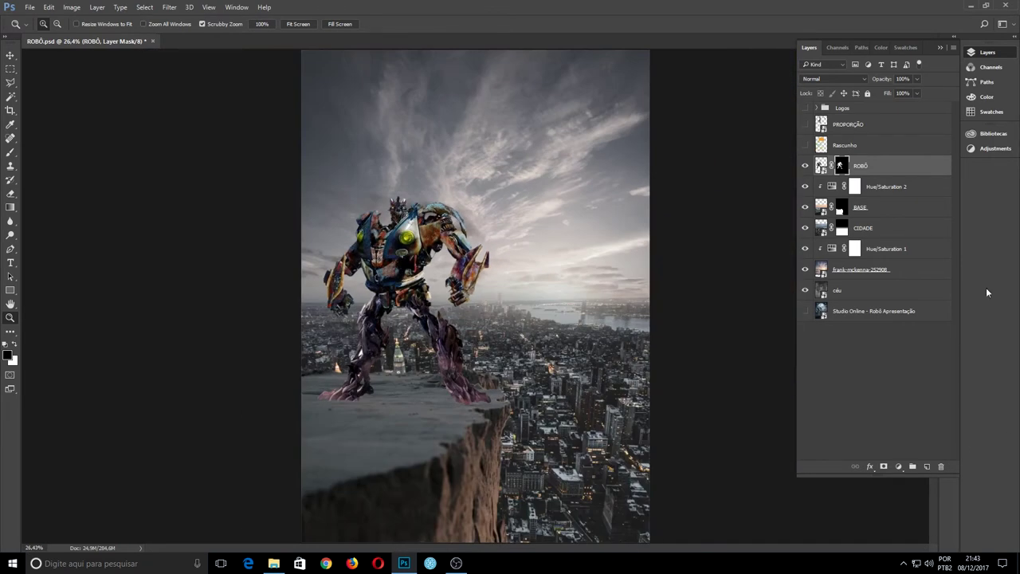
key("ctrl+2")
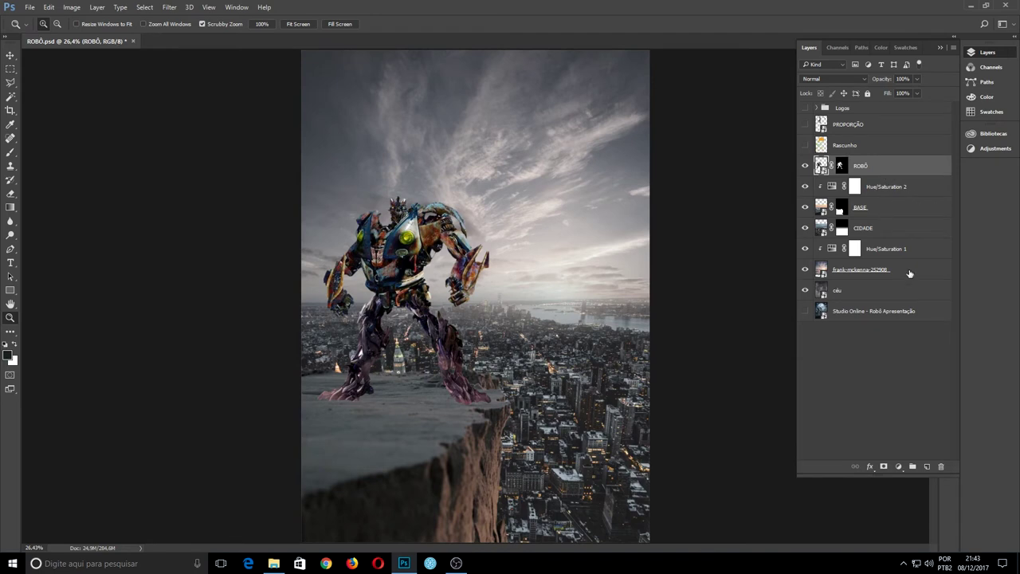
Step: Embed the moon photo alexandre-godreau-359029 and set its blend mode to Screen
left_click(30, 7)
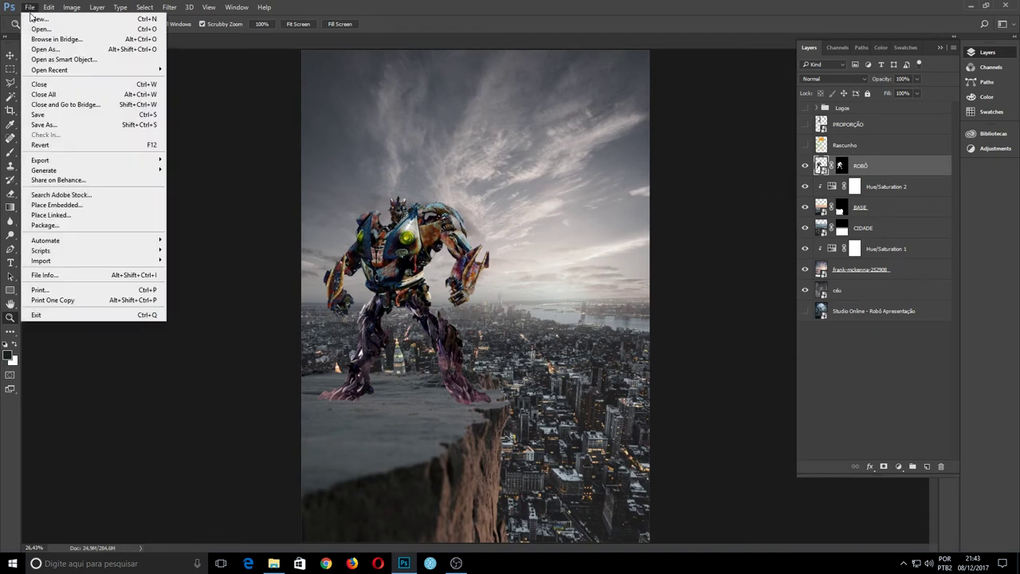
left_click(87, 208)
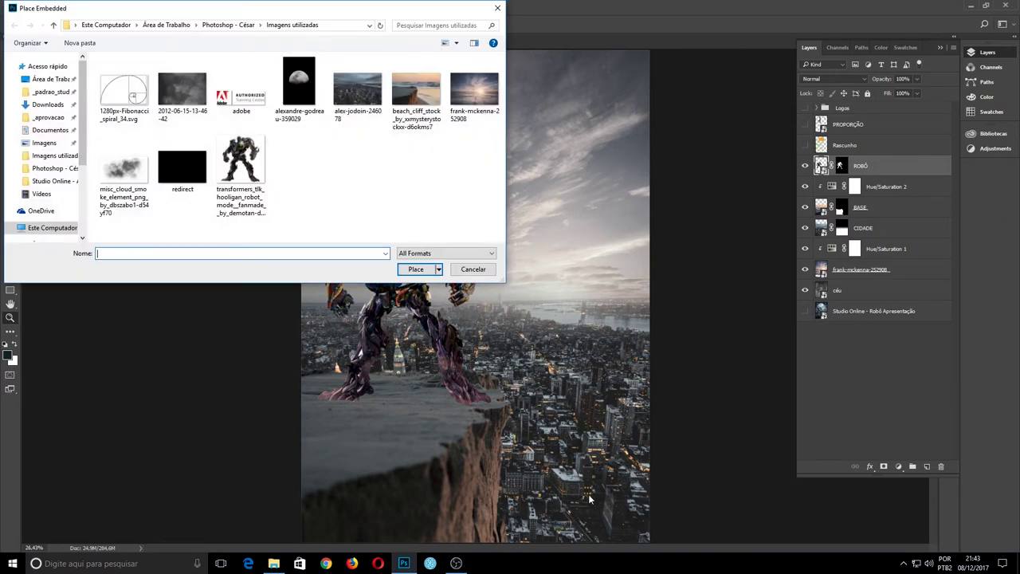
left_click(303, 90)
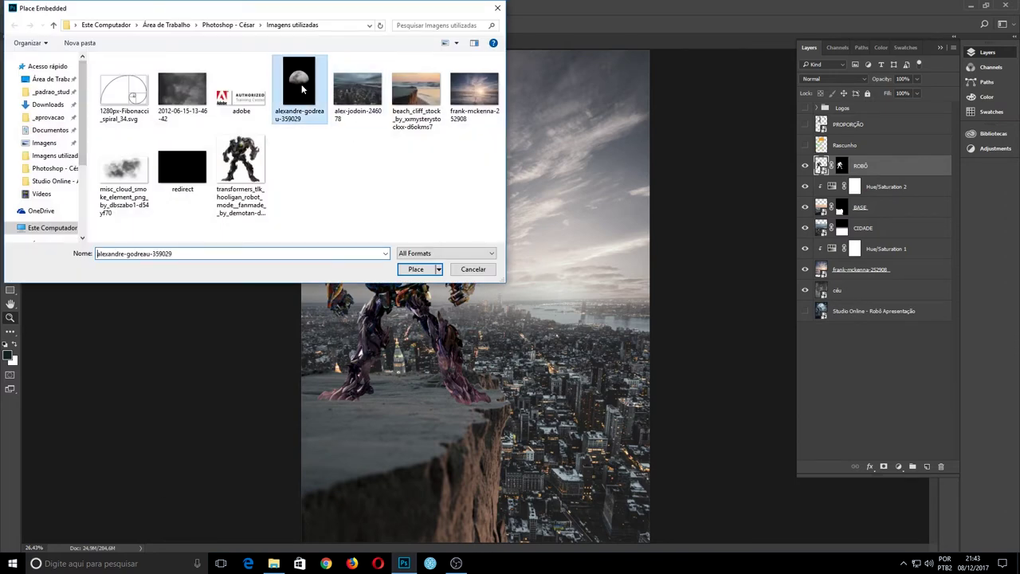
left_click(420, 268)
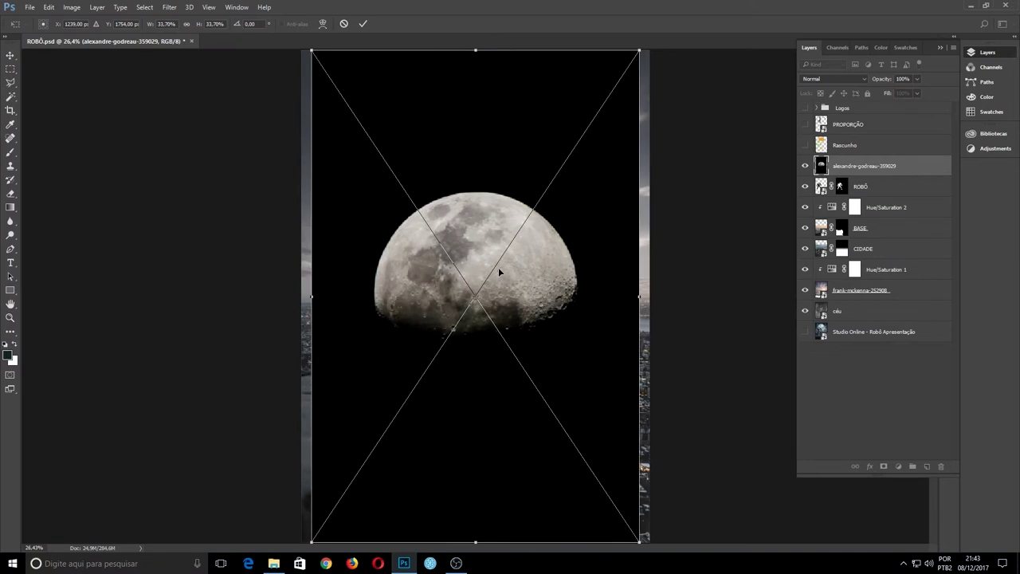
left_click(833, 79)
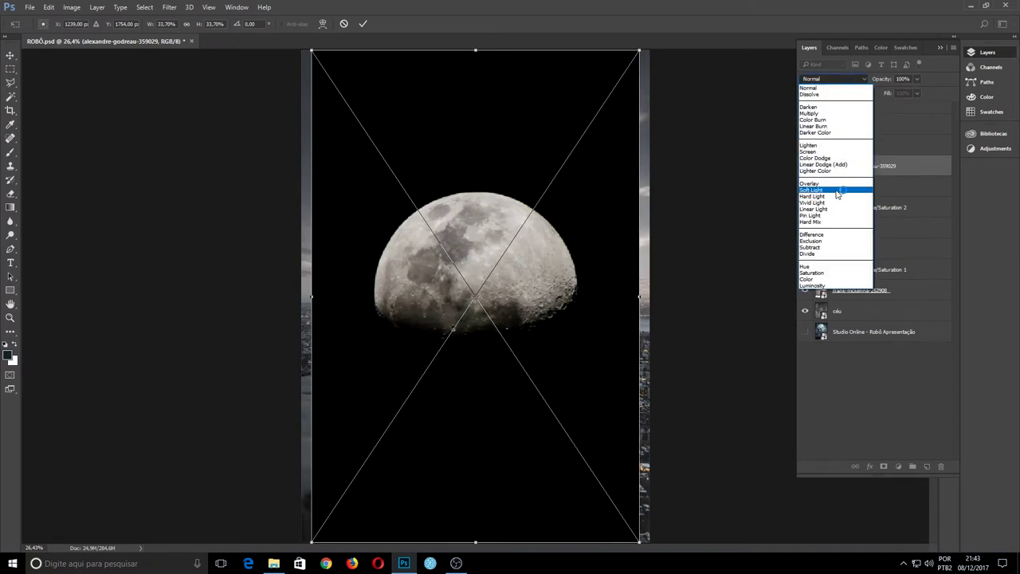
left_click(809, 151)
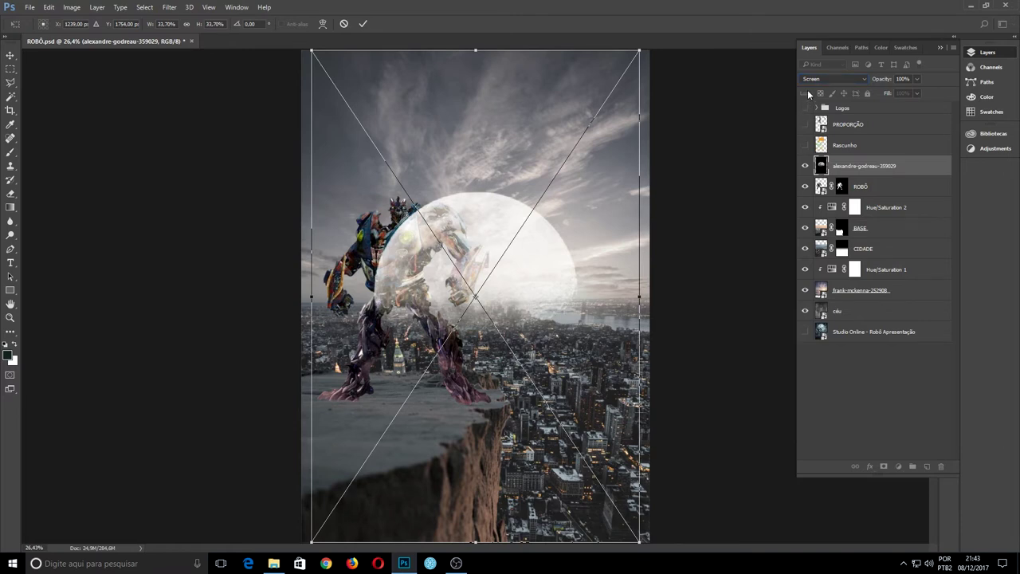
Step: Scale the moon to about 27.6% and move it up into the sky above the robot
left_click_drag(640, 49, 610, 86)
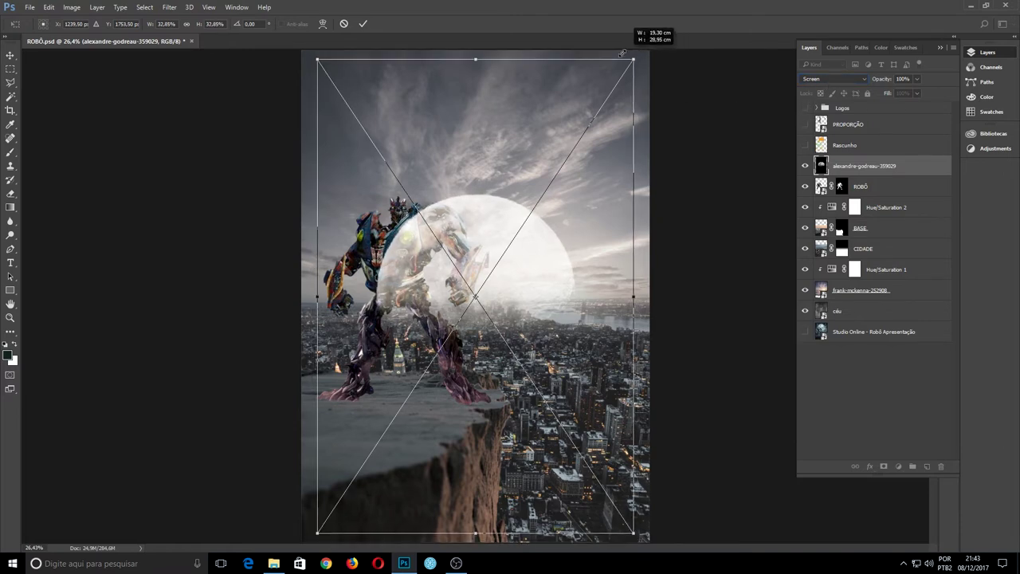
left_click_drag(515, 175, 523, 75)
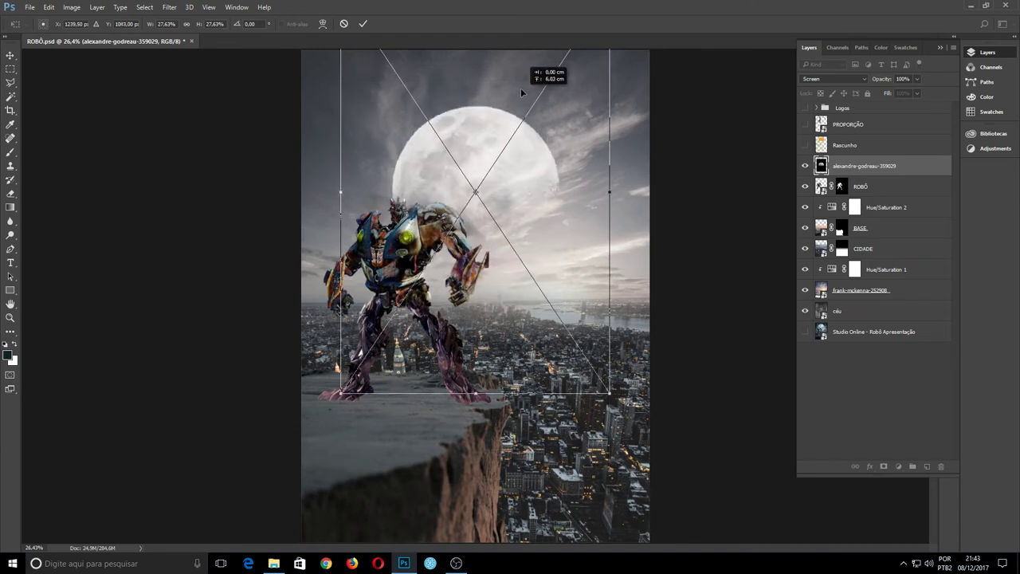
left_click_drag(515, 172, 516, 151)
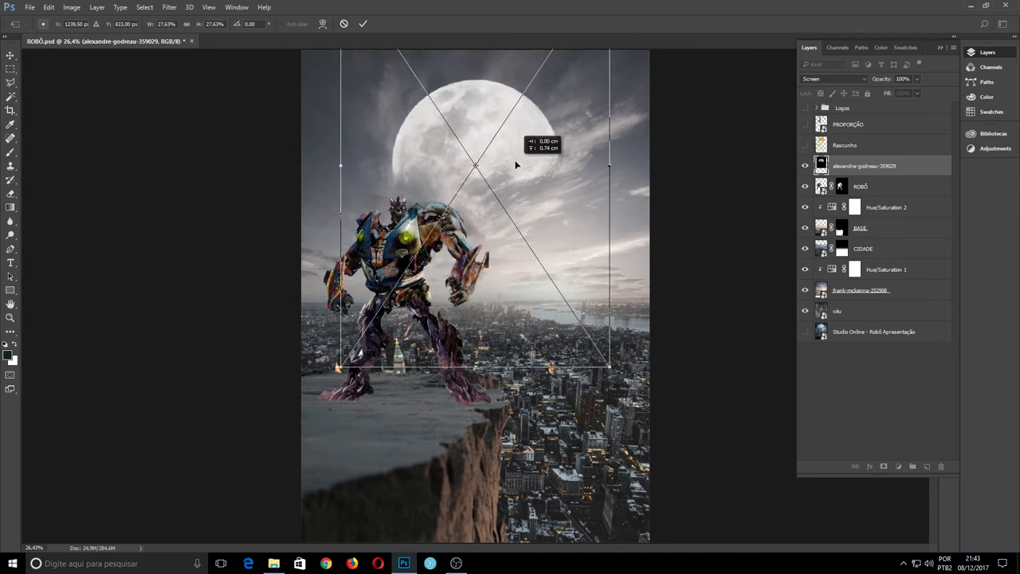
scroll(515, 179, "down", 1)
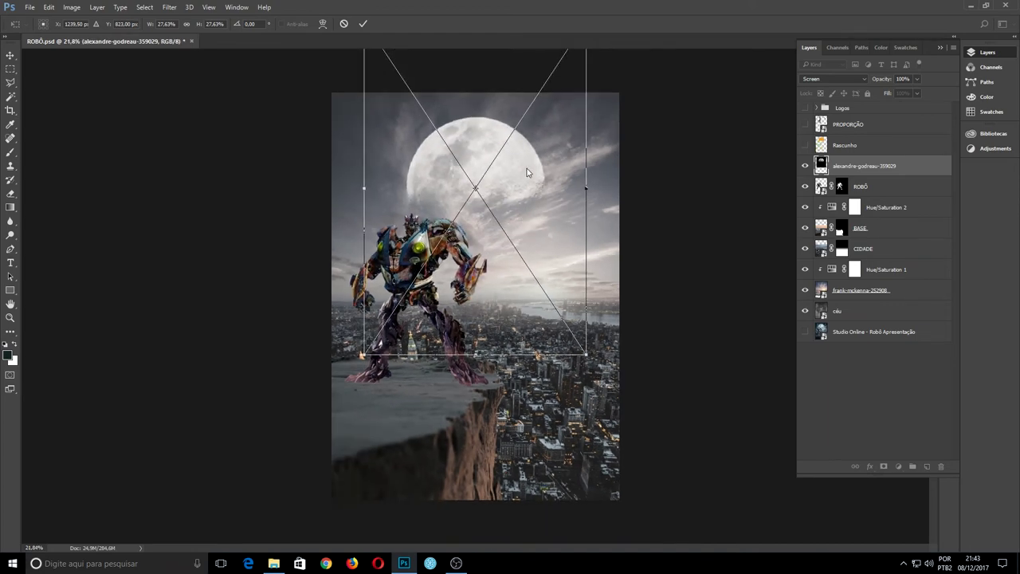
left_click(363, 23)
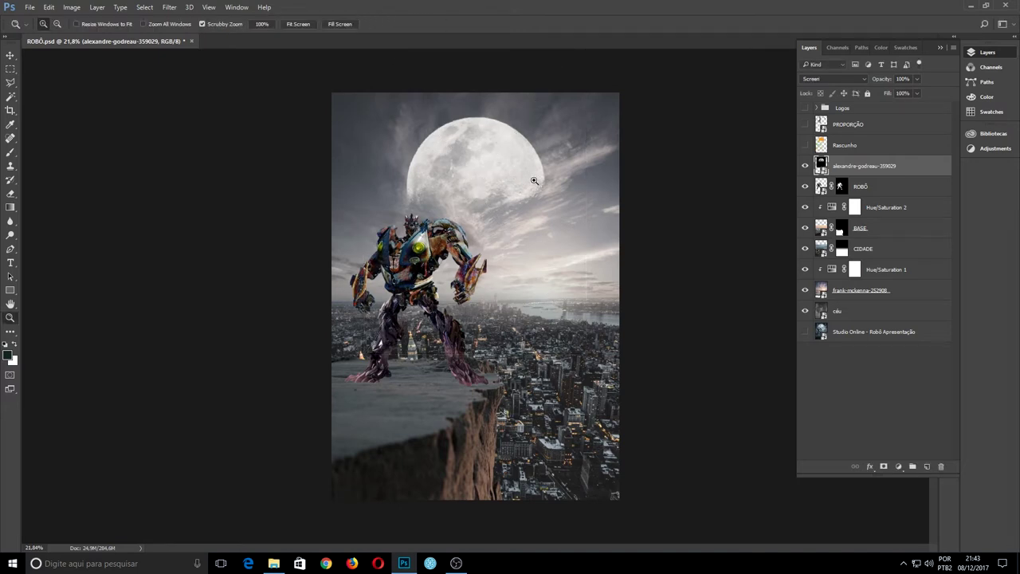
Step: Show the Rascunho sketch and align the moon over the sketched orange sun
left_click(10, 54)
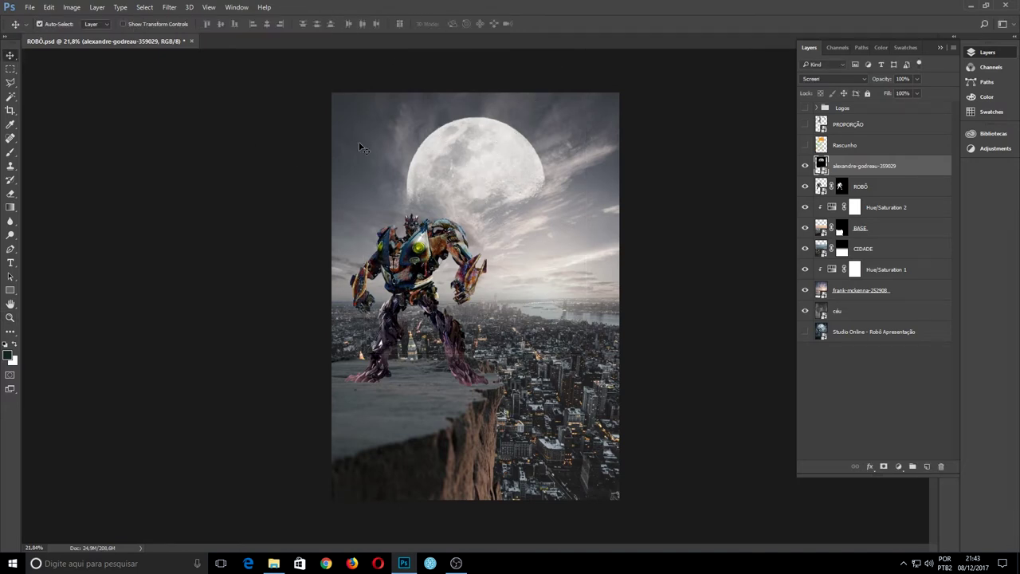
key("ctrl+plus")
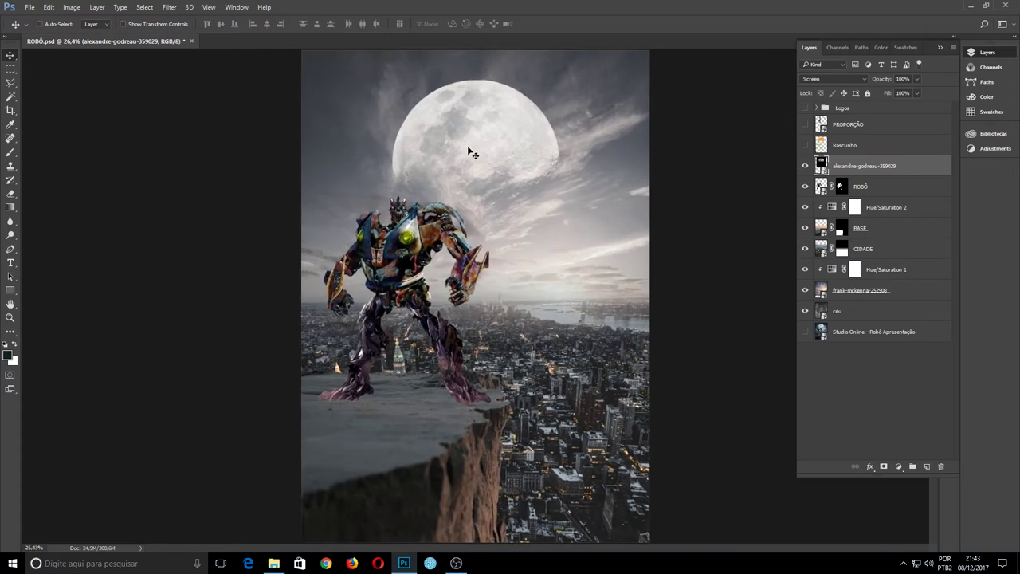
left_click(882, 149)
left_click(805, 145)
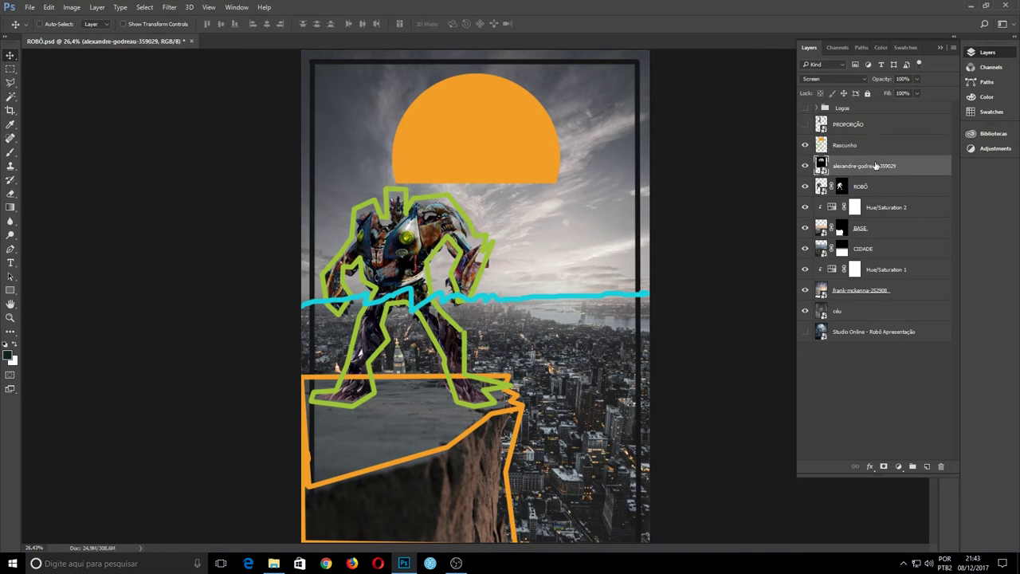
left_click_drag(866, 165, 875, 144)
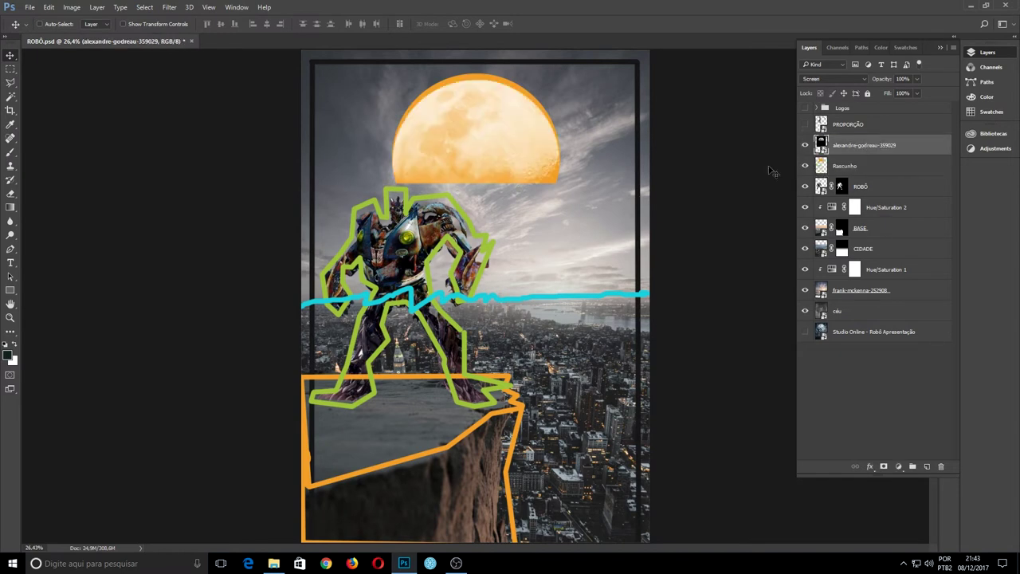
left_click_drag(572, 157, 570, 150)
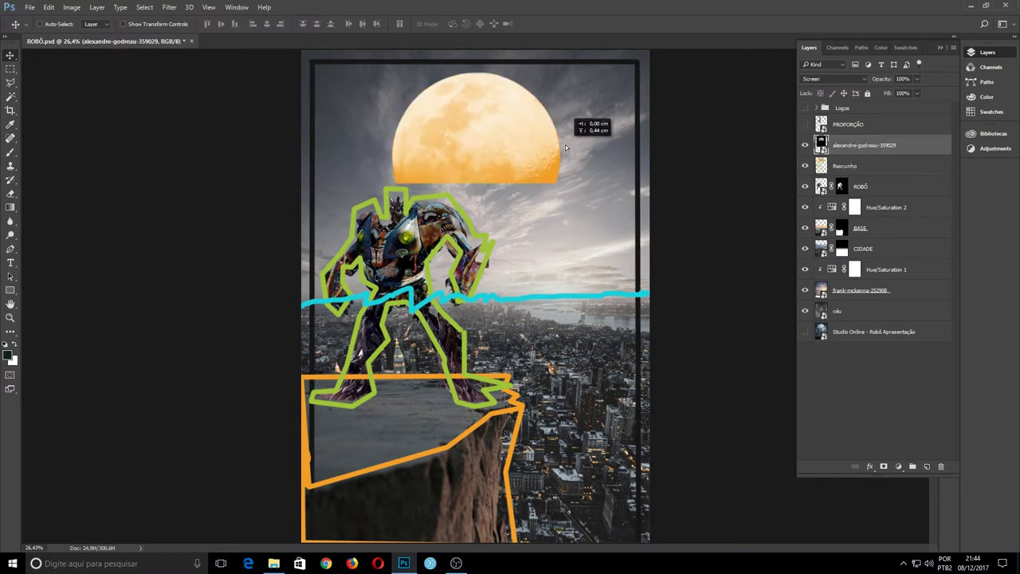
left_click(842, 167)
left_click(804, 166)
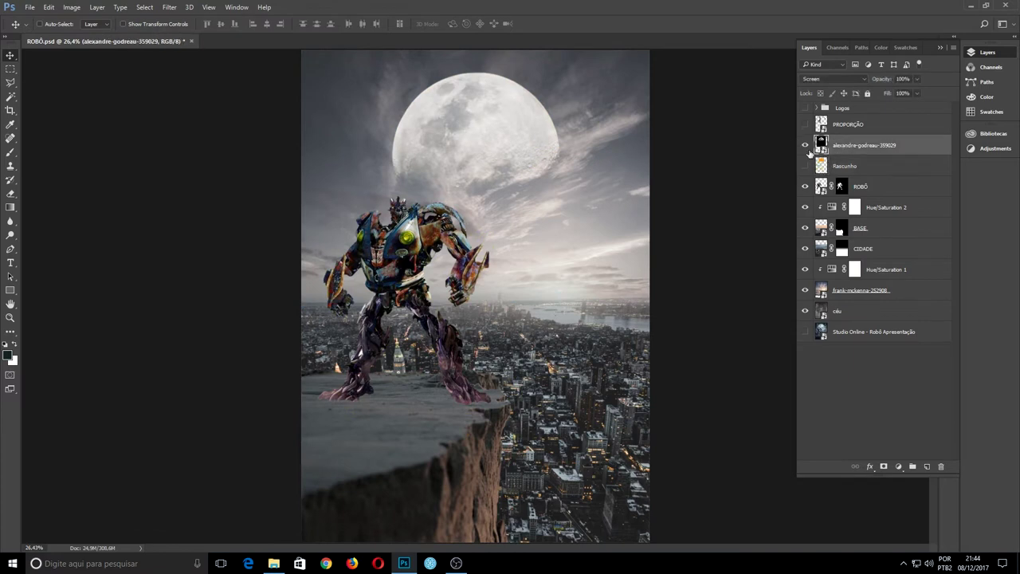
left_click(805, 145)
left_click(805, 145)
Step: Show the PROPORÇÃO golden-spiral guide and toggle the robot to check the composition
left_click(853, 130)
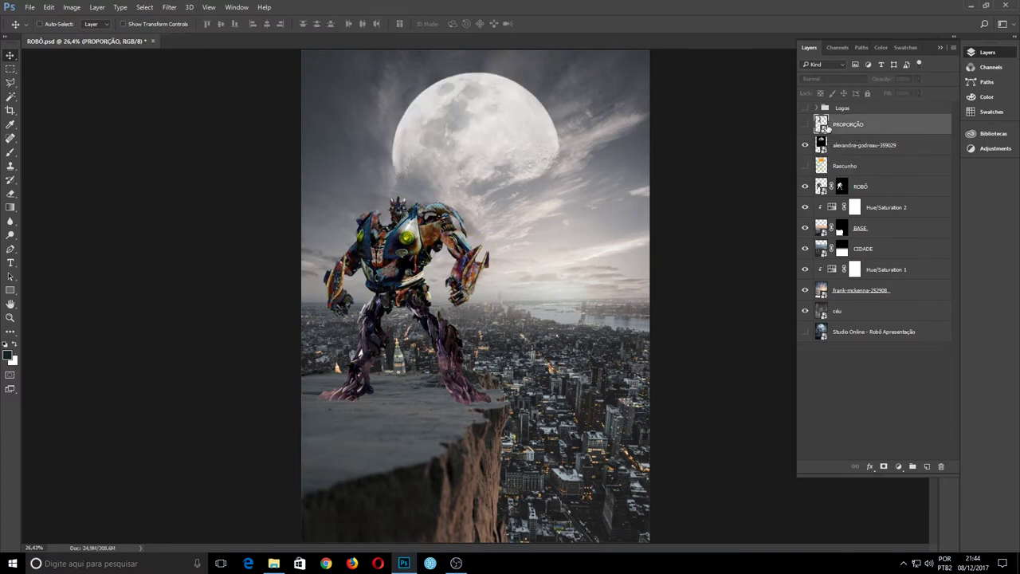
left_click(805, 125)
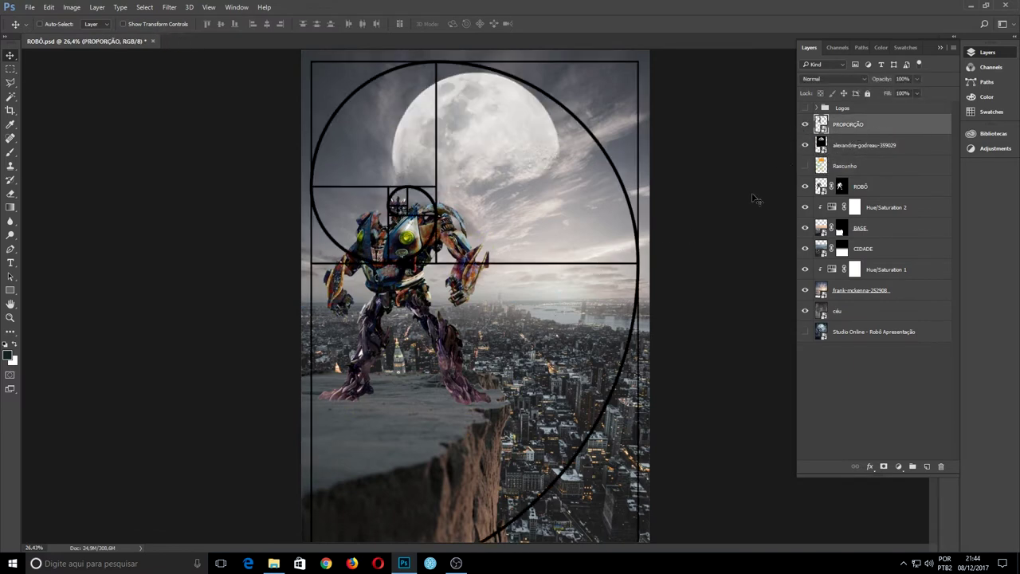
left_click(882, 193)
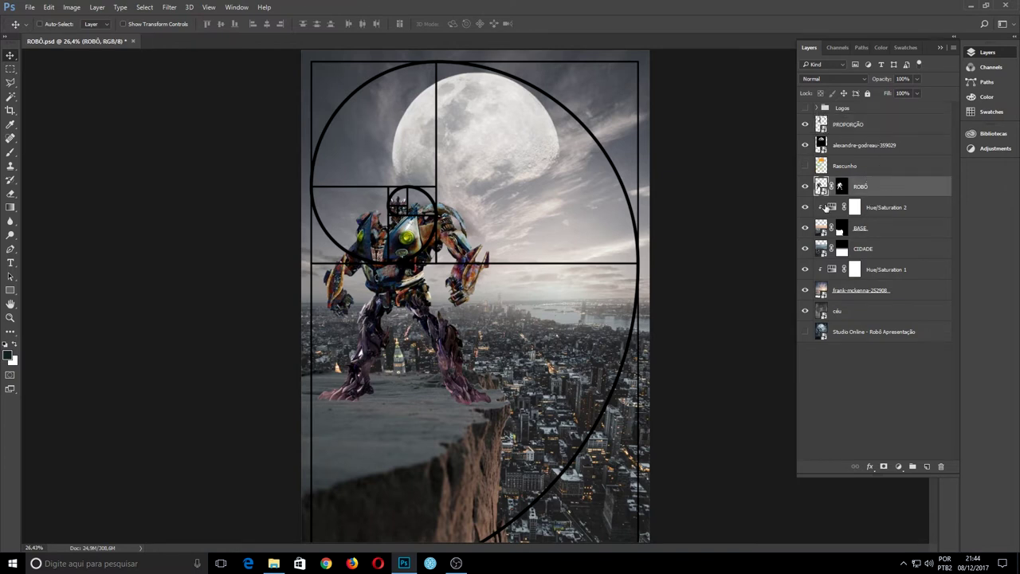
left_click(806, 186)
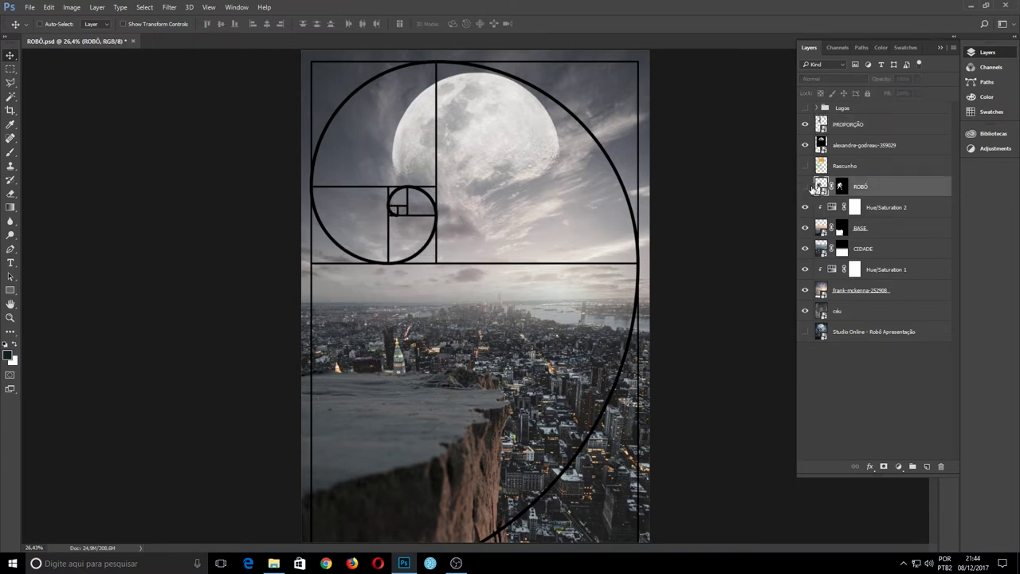
left_click(807, 186)
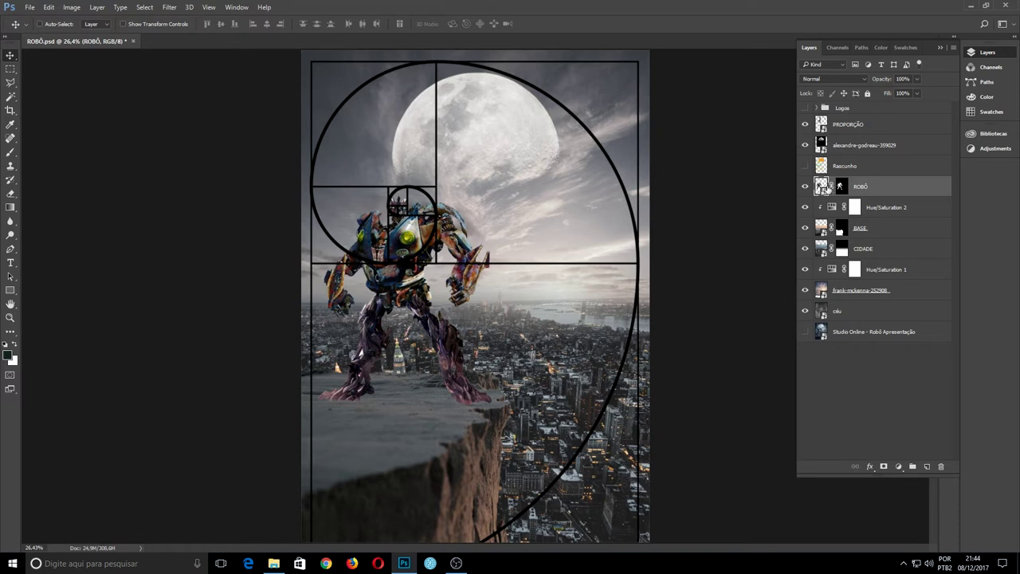
Step: Hide the golden-spiral guide and put Rascunho back above the moon layer
left_click(845, 129)
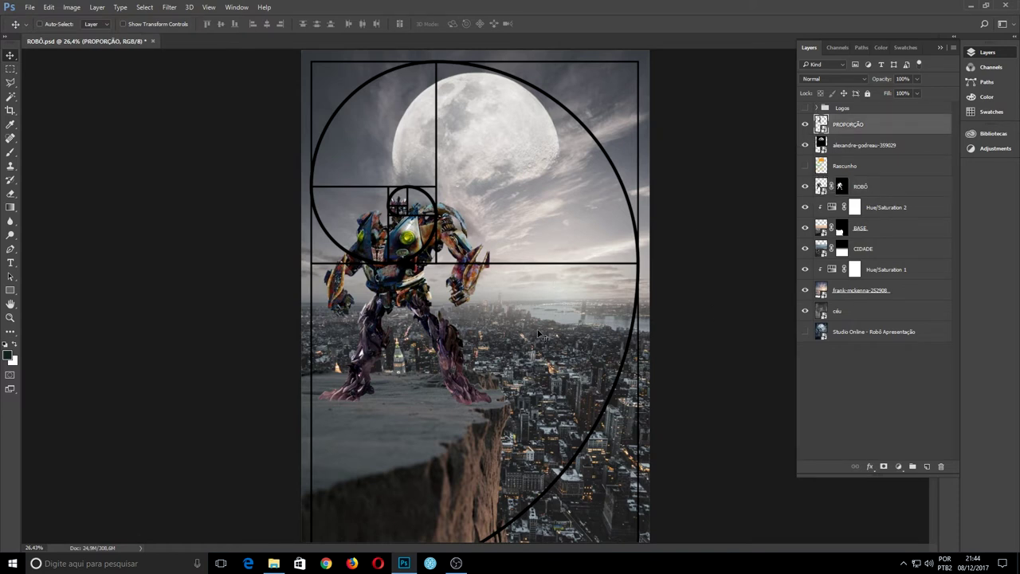
left_click(806, 125)
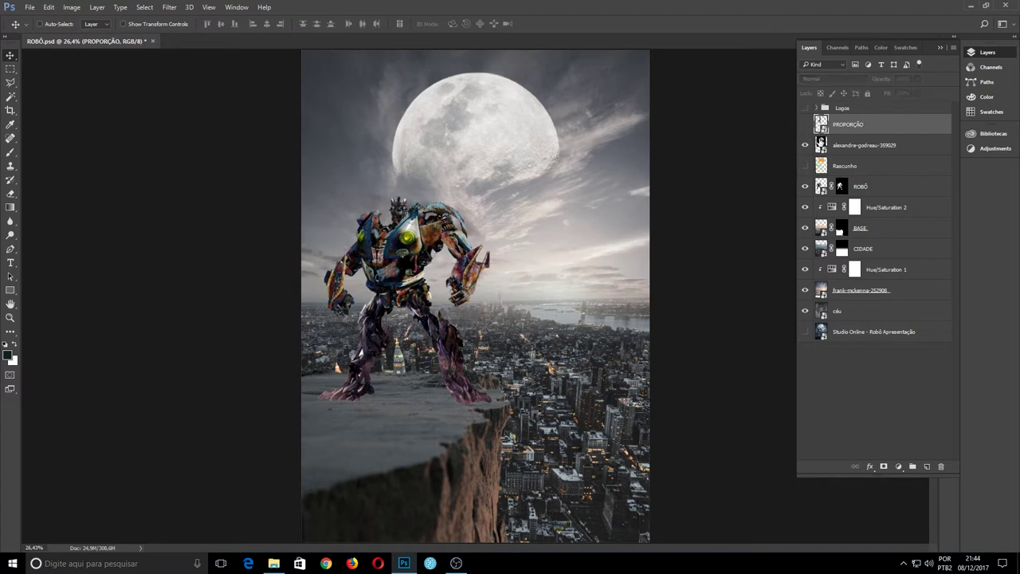
left_click(850, 147)
left_click(877, 130)
left_click(875, 147)
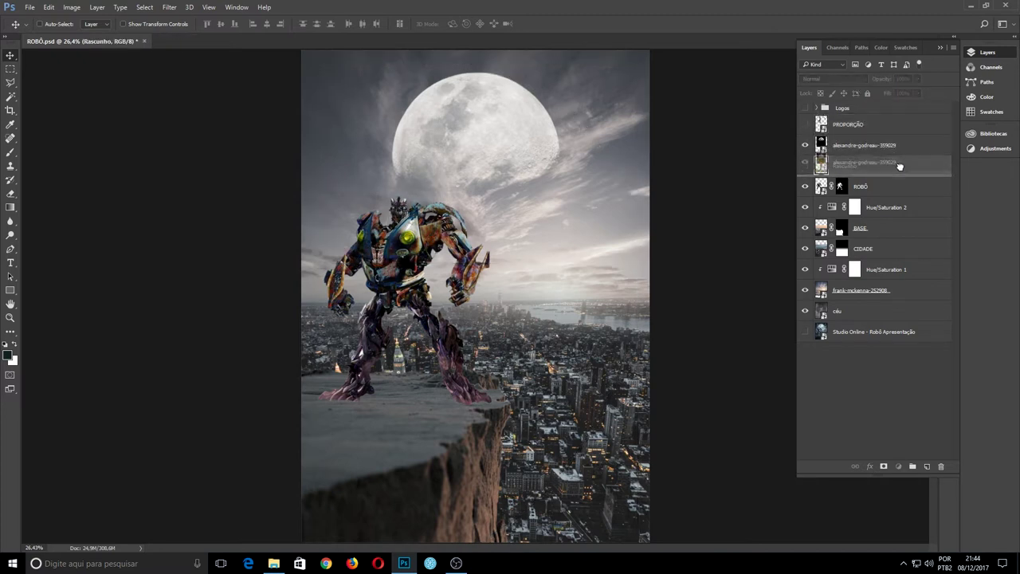
left_click_drag(848, 167, 886, 144)
left_click(875, 128)
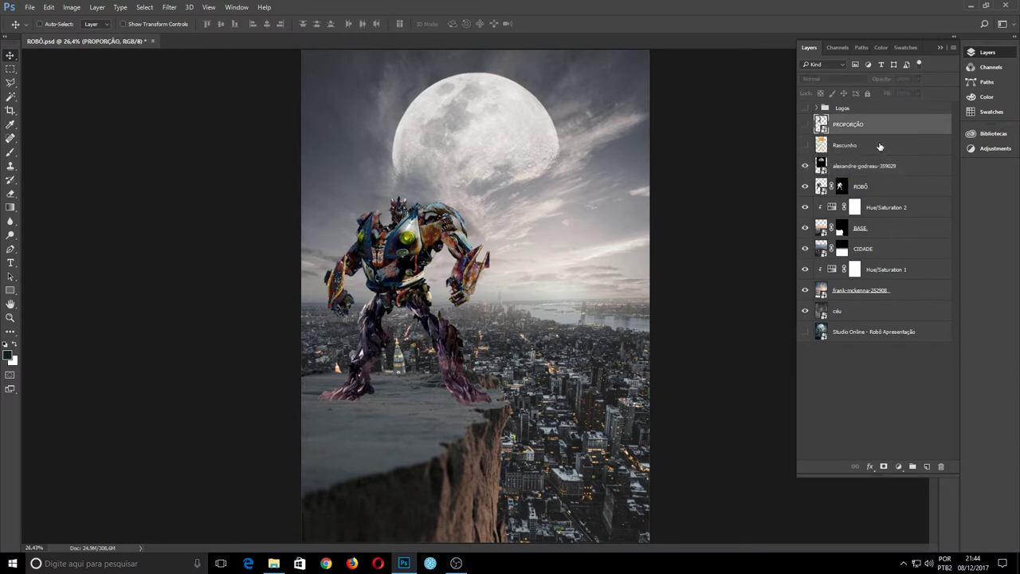
left_click(880, 148)
left_click(898, 169)
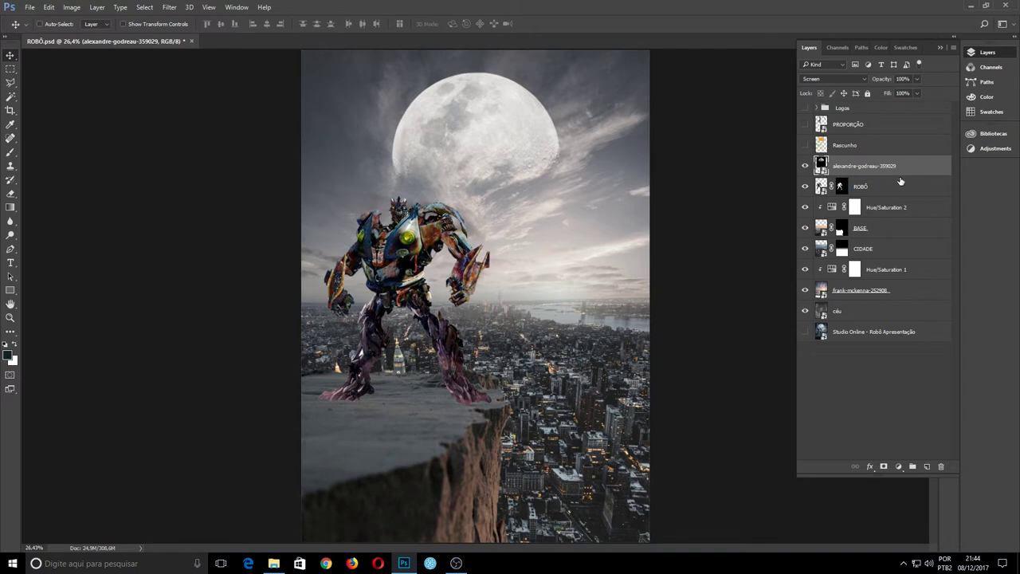
Step: Embed the cloud smoke image and shrink it around the robot's legs on the cliff
left_click(30, 8)
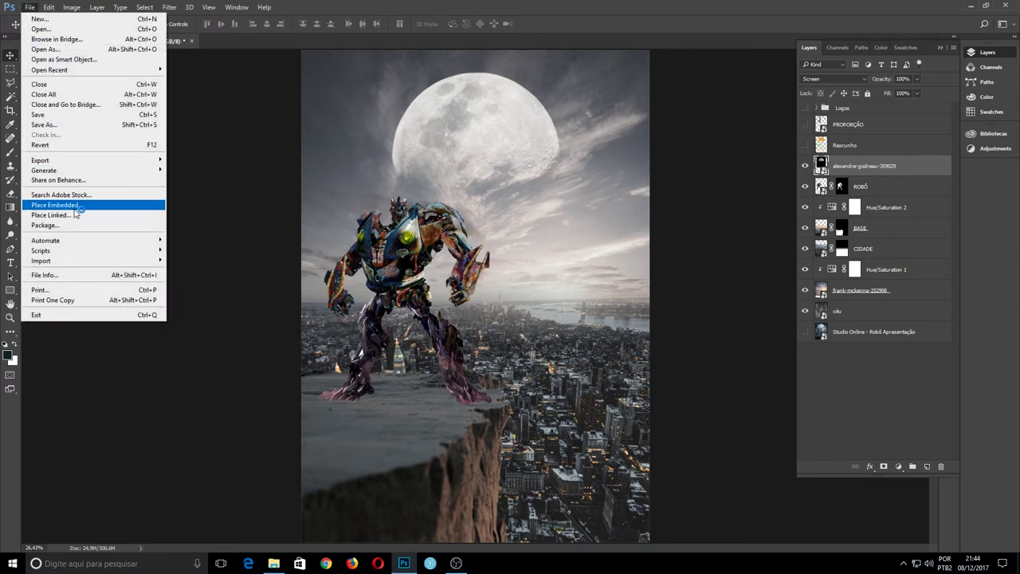
left_click(73, 209)
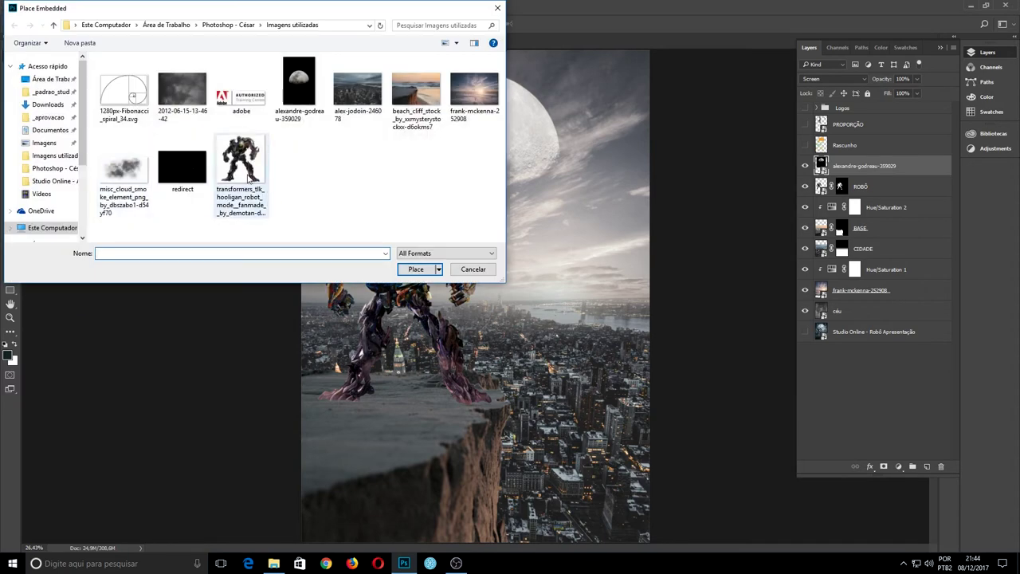
mouse_move(240, 160)
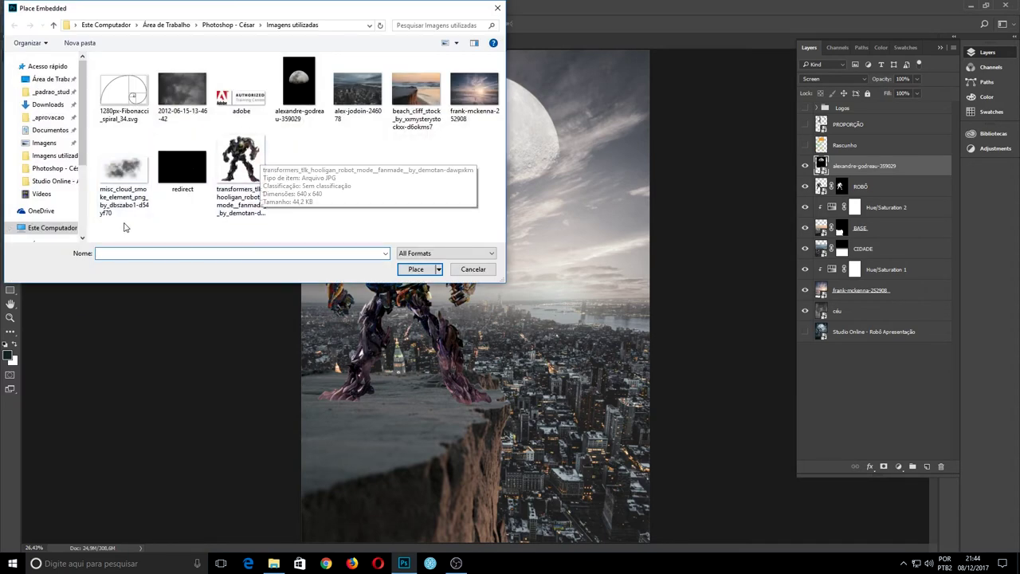
left_click(126, 178)
left_click(402, 269)
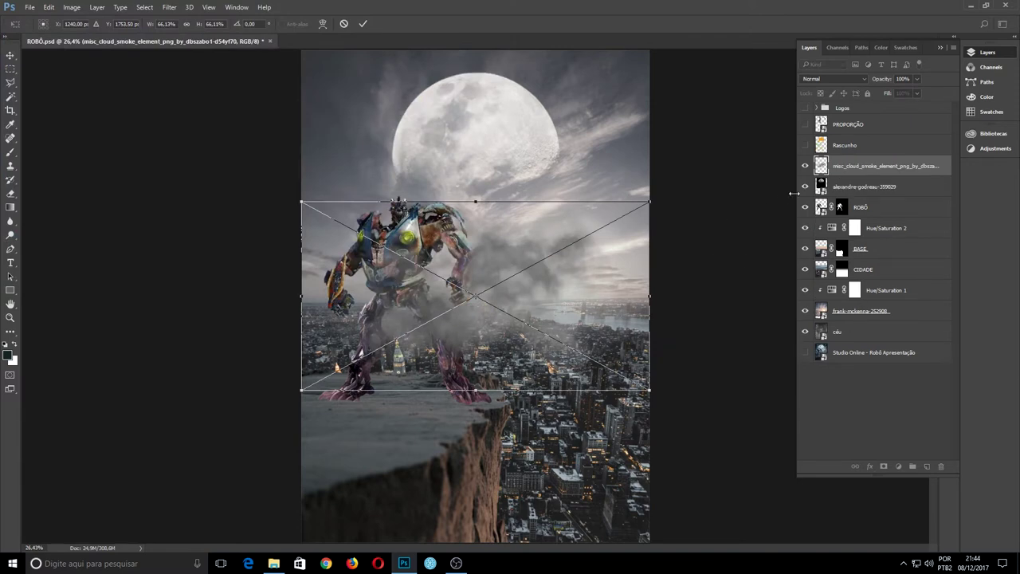
mouse_move(580, 257)
left_mouse_down()
mouse_move(547, 271)
mouse_move(548, 261)
left_mouse_up()
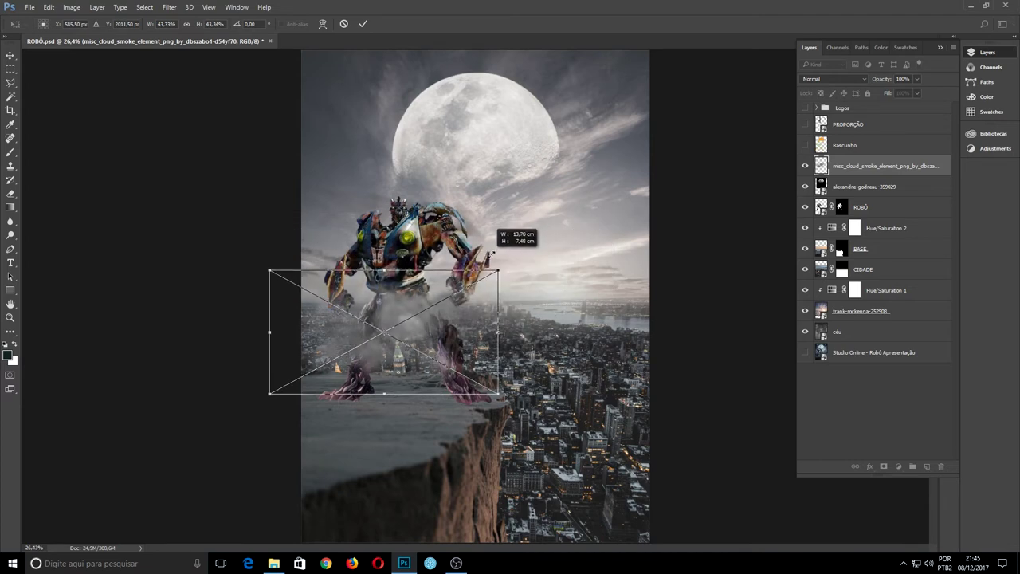
left_click_drag(603, 212, 528, 225)
key("Return")
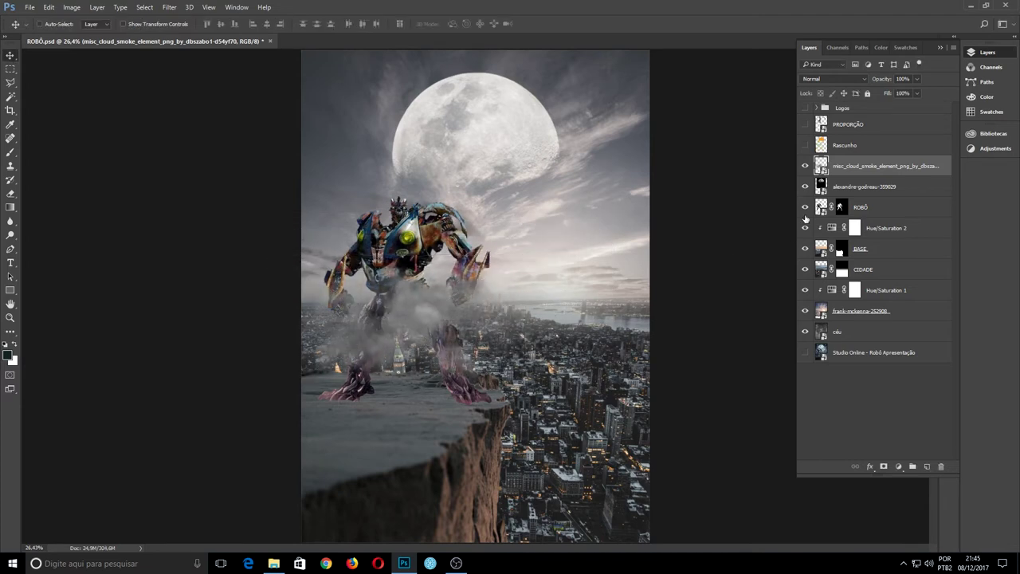
Step: Move the smoke layer beneath BASE, name it FUMAÇO 1 and duplicate it
left_click_drag(862, 167, 868, 214)
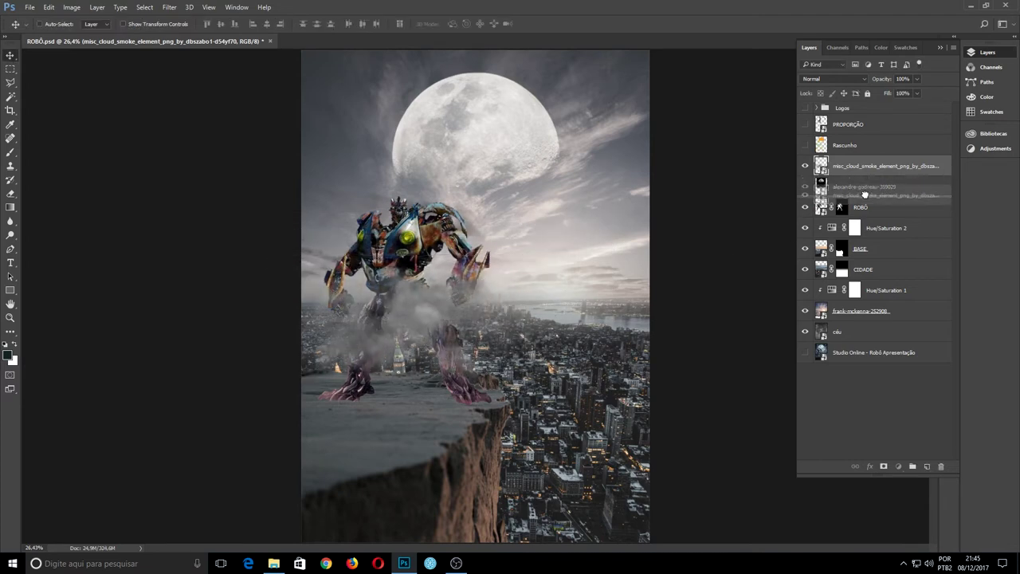
left_click_drag(868, 214, 879, 261)
double_click(874, 249)
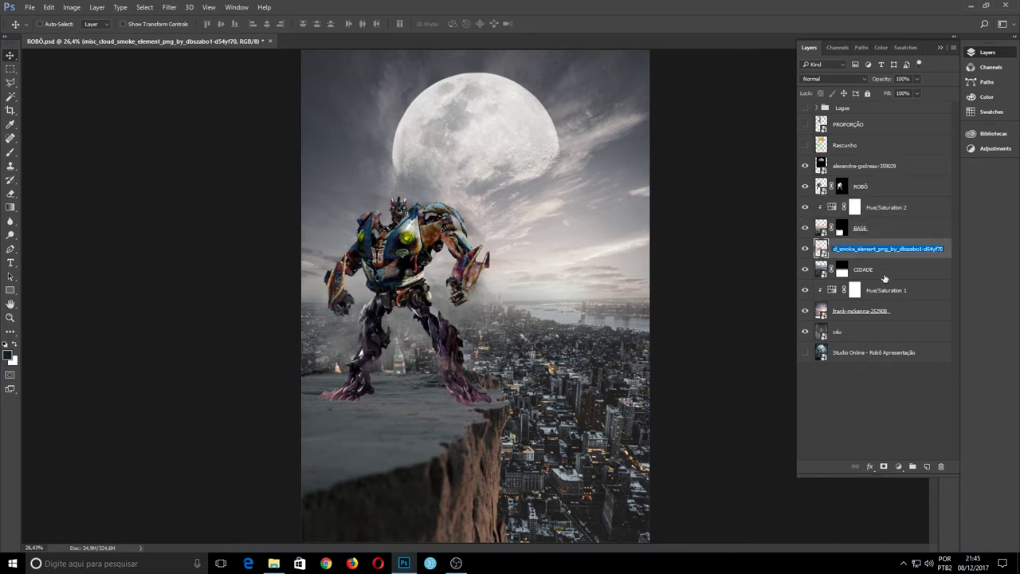
type("Fumaça")
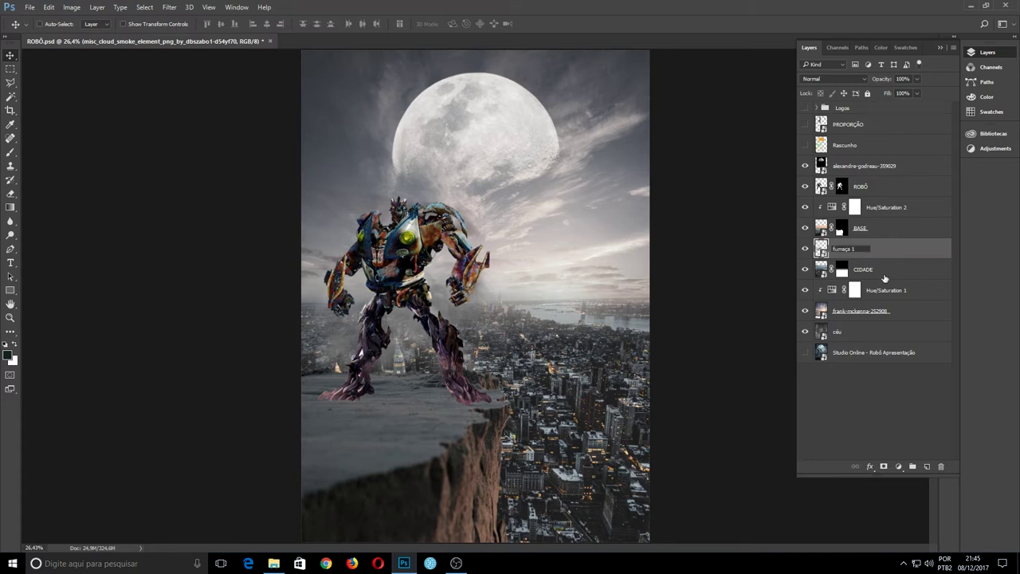
type("FUMAÇO")
key("ctrl+a")
key("Return")
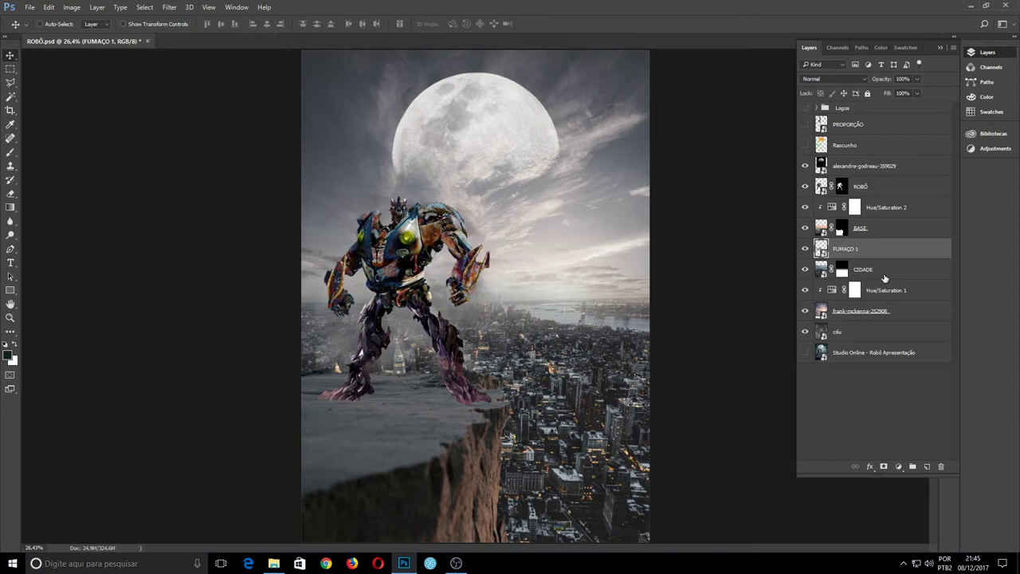
key("ctrl")
key("ctrl+j")
Step: Rename the smoke copy to FUMAÇO 2
double_click(859, 251)
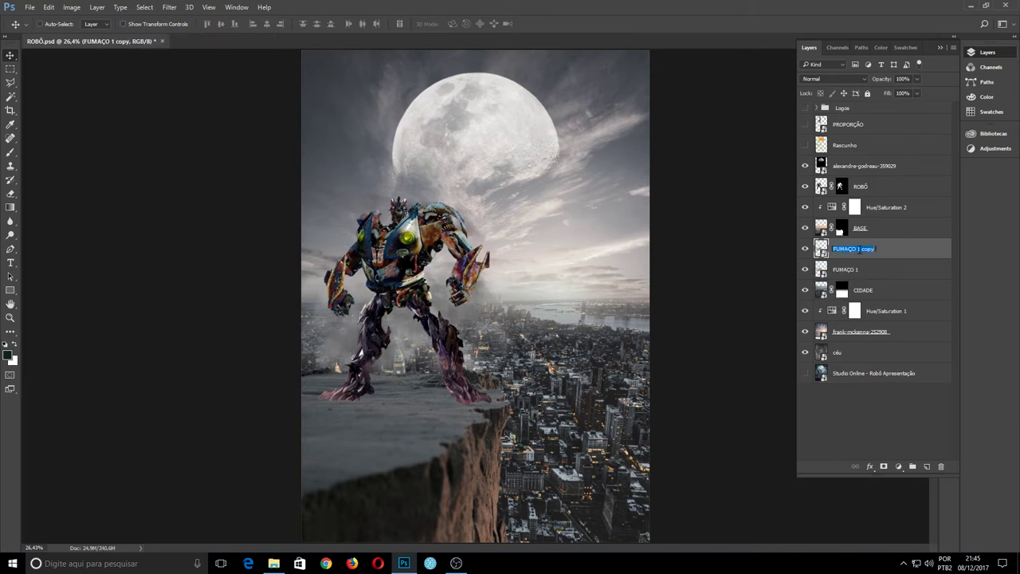
left_click_drag(857, 249, 904, 273)
type("2")
key("Return")
Step: Shift FUMAÇO 2 right, tilt it about -15° and shrink it slightly
left_click_drag(463, 320, 581, 320)
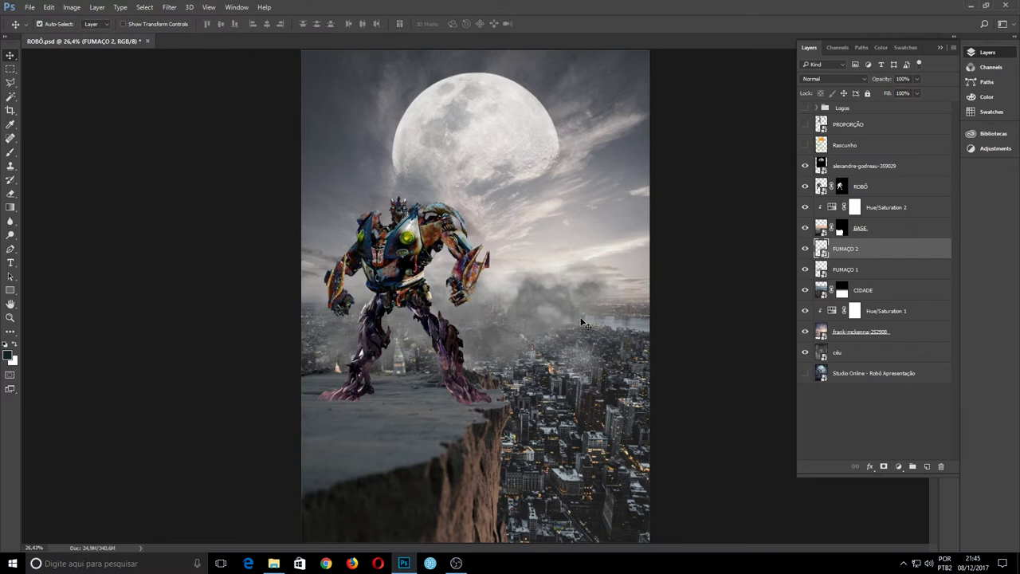
key("ctrl+t")
left_click_drag(632, 222, 587, 207)
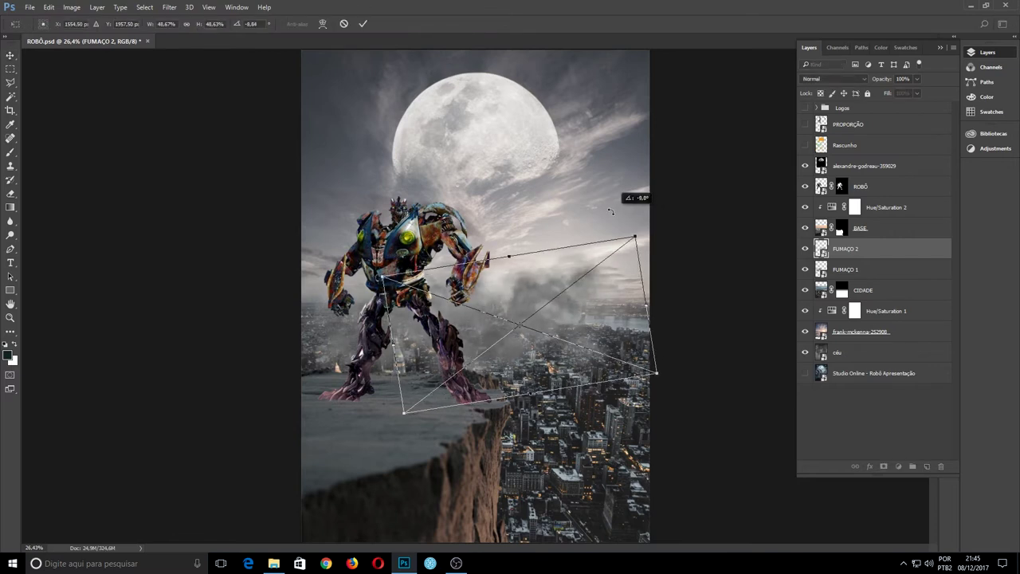
left_click_drag(632, 338, 598, 327)
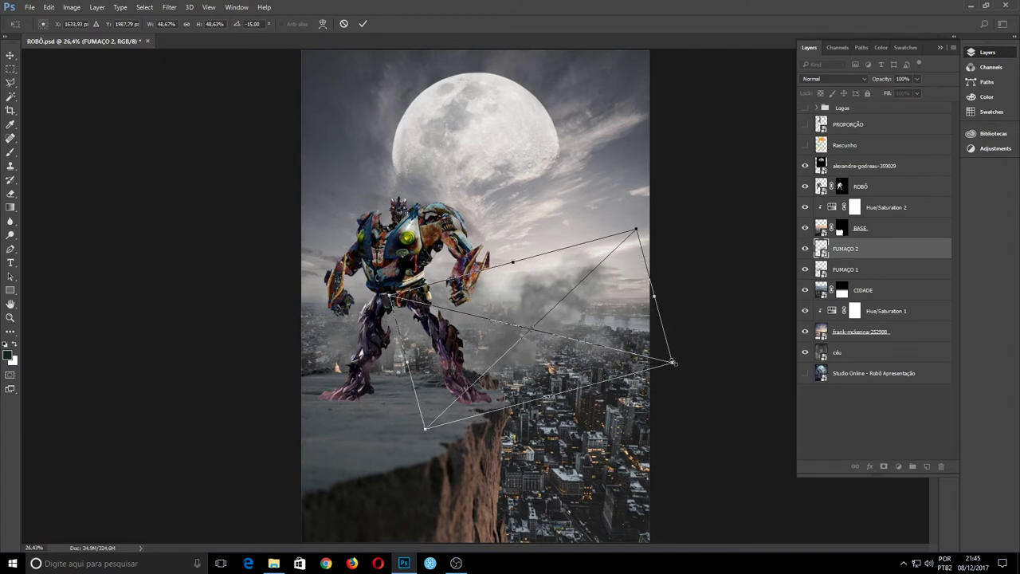
left_click_drag(674, 363, 658, 361)
left_click_drag(603, 325, 600, 311)
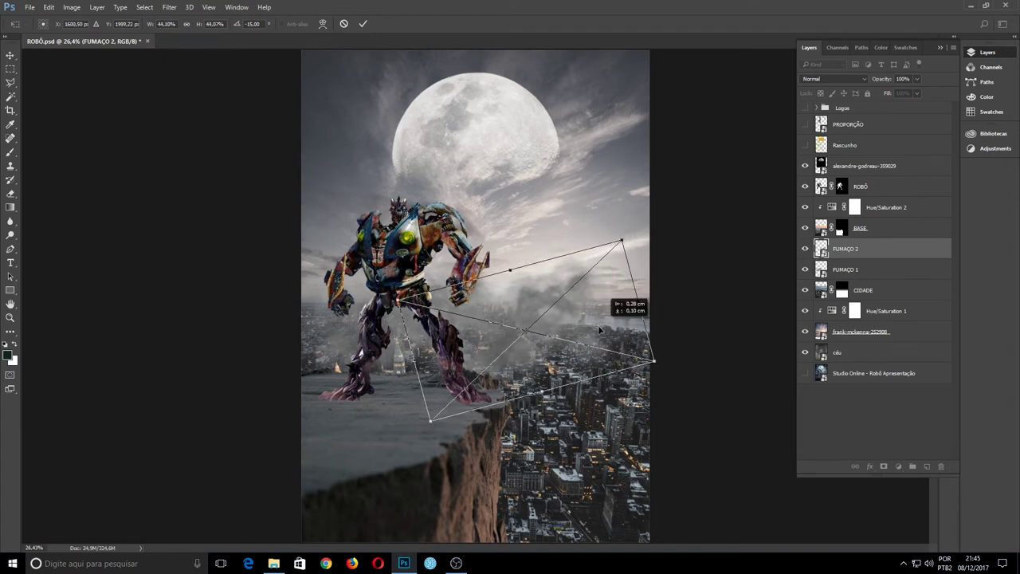
key("Return")
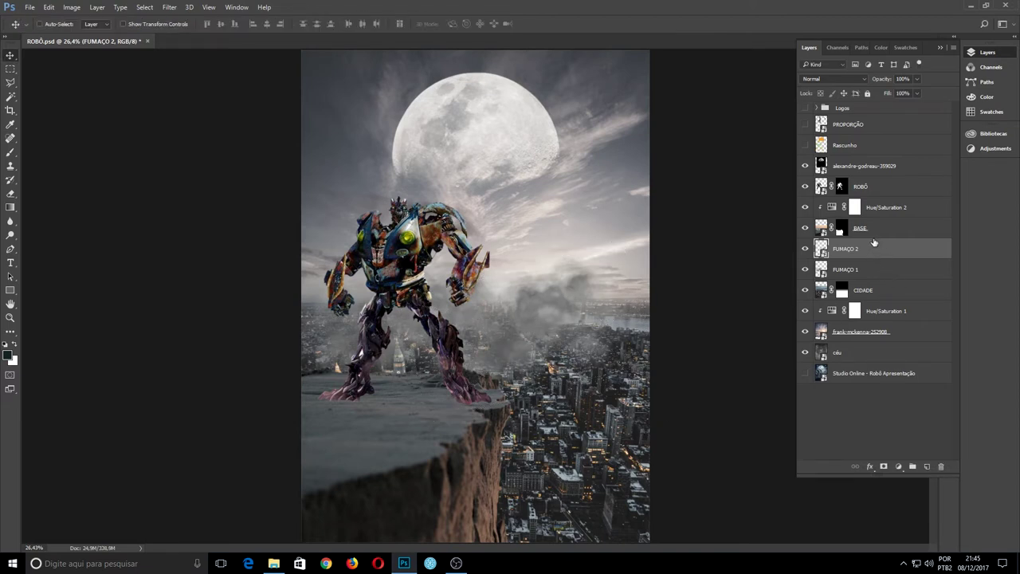
Step: Rename the smoke layers to FUMAÇA 1 and FUMAÇA 2
left_click(890, 279)
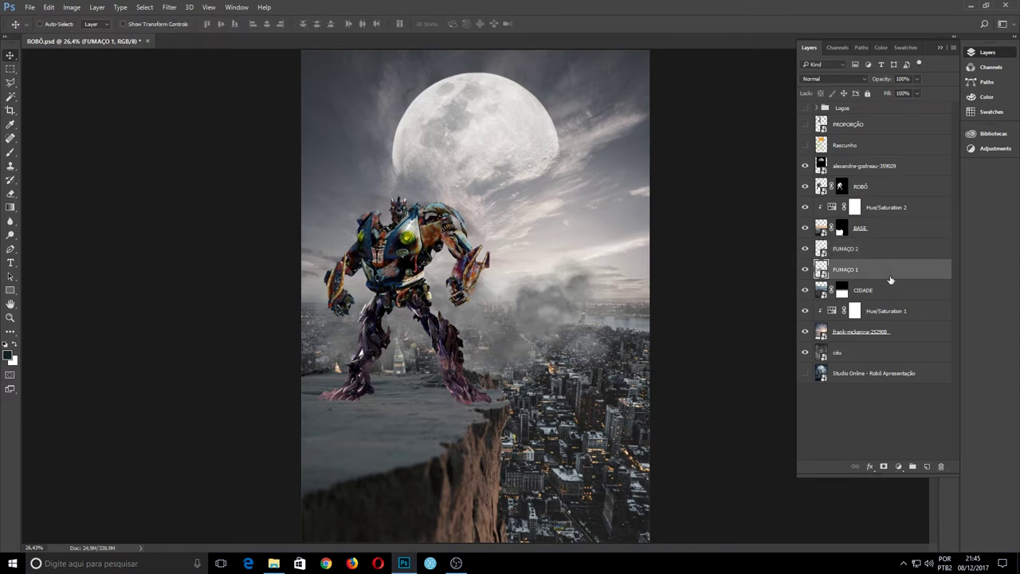
double_click(850, 271)
key("Return")
double_click(853, 250)
type("A")
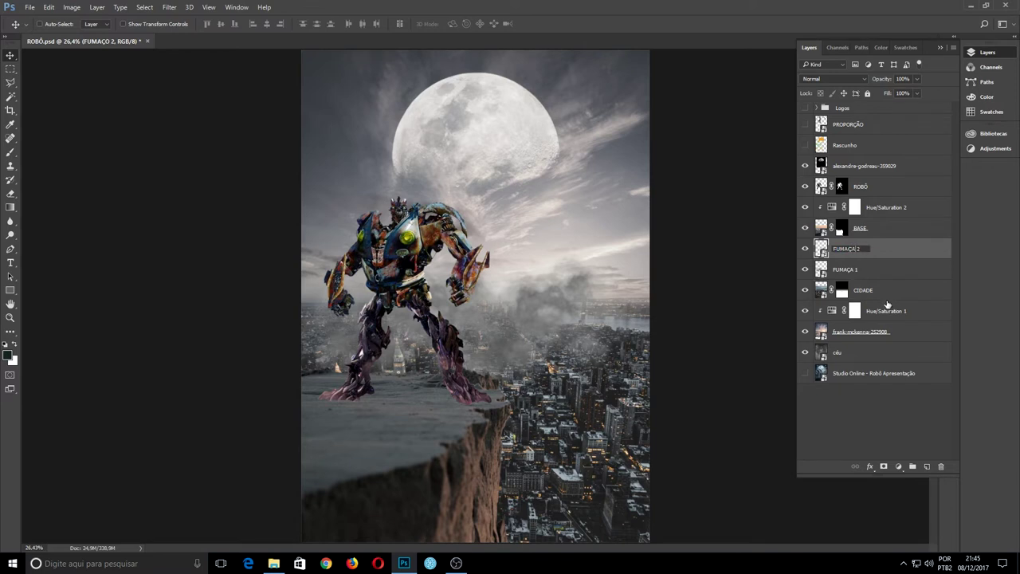
key("Return")
Step: Tilt FUMAÇA 1 about 27°, shrink it and reposition it around the robot's legs
left_click(861, 278)
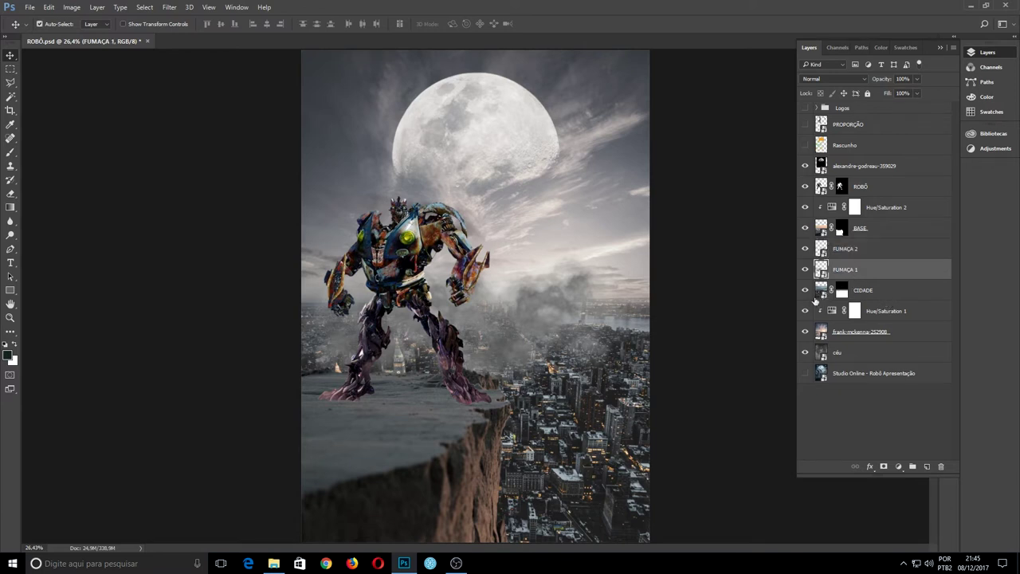
key("ctrl+t")
mouse_move(538, 280)
left_mouse_down()
mouse_move(523, 320)
mouse_move(484, 327)
left_mouse_up()
left_click_drag(513, 282, 495, 297)
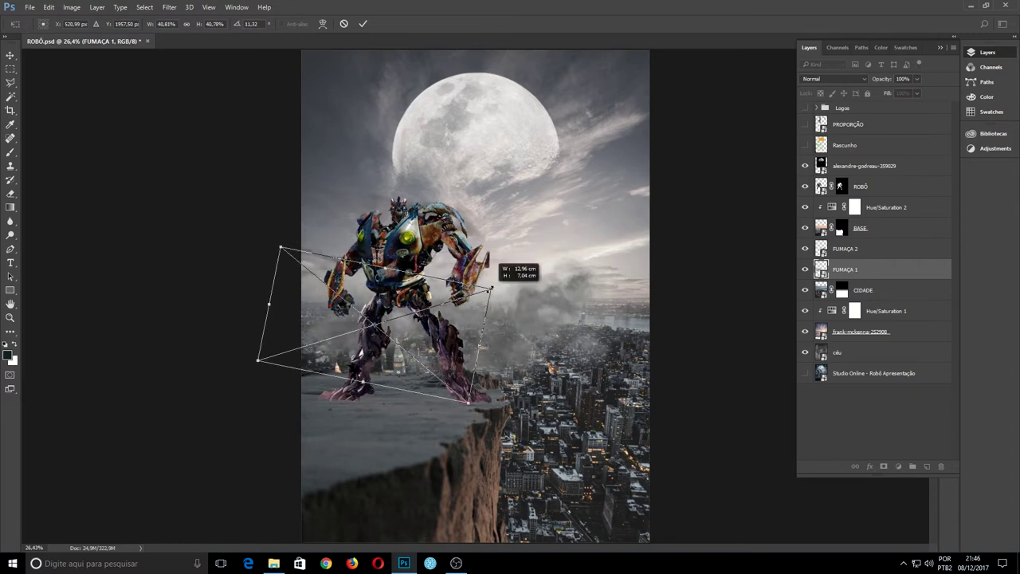
mouse_move(442, 320)
left_mouse_down()
mouse_move(446, 353)
mouse_move(419, 347)
mouse_move(439, 331)
mouse_move(467, 353)
left_mouse_up()
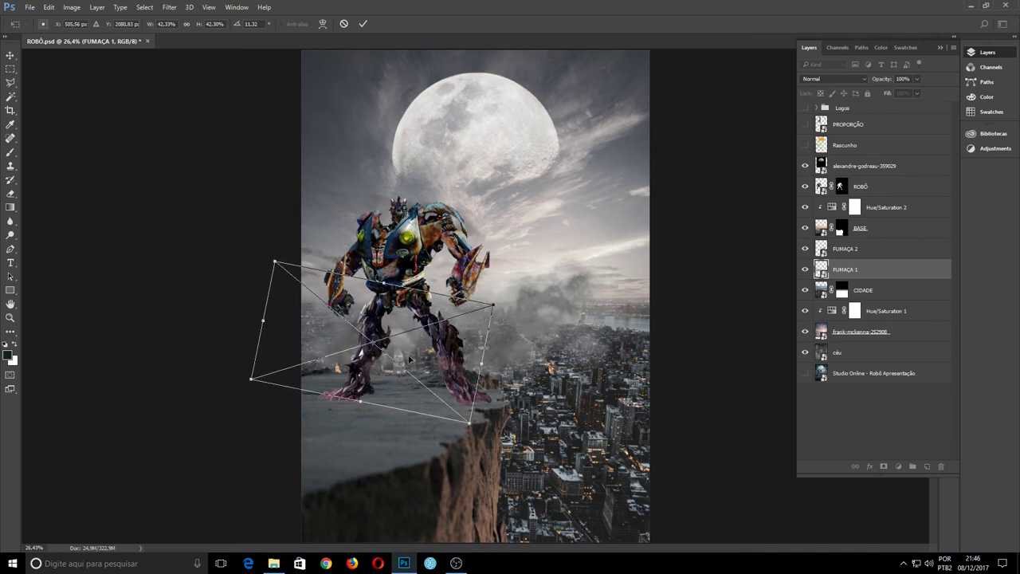
left_click_drag(409, 360, 500, 307)
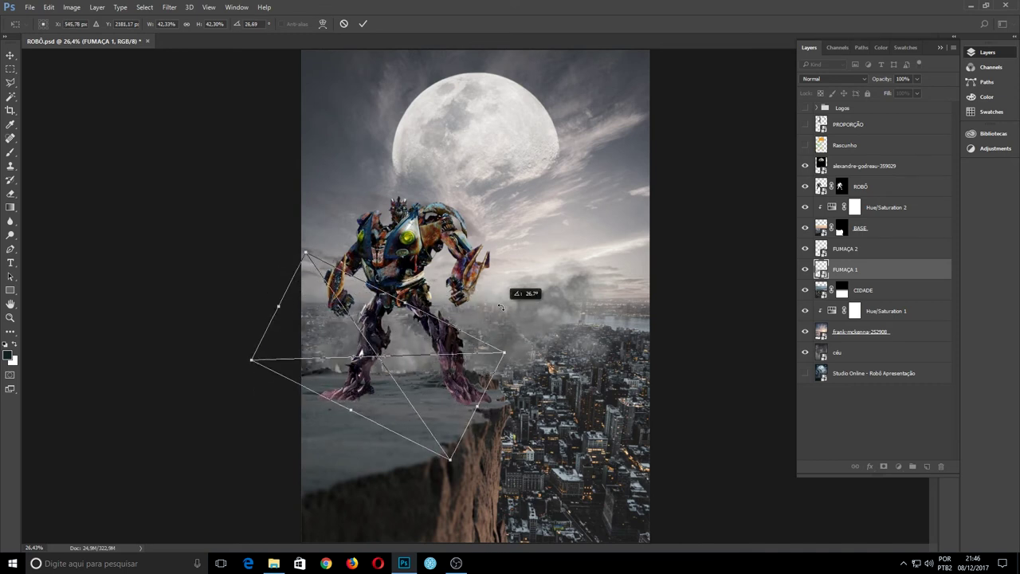
key("Return")
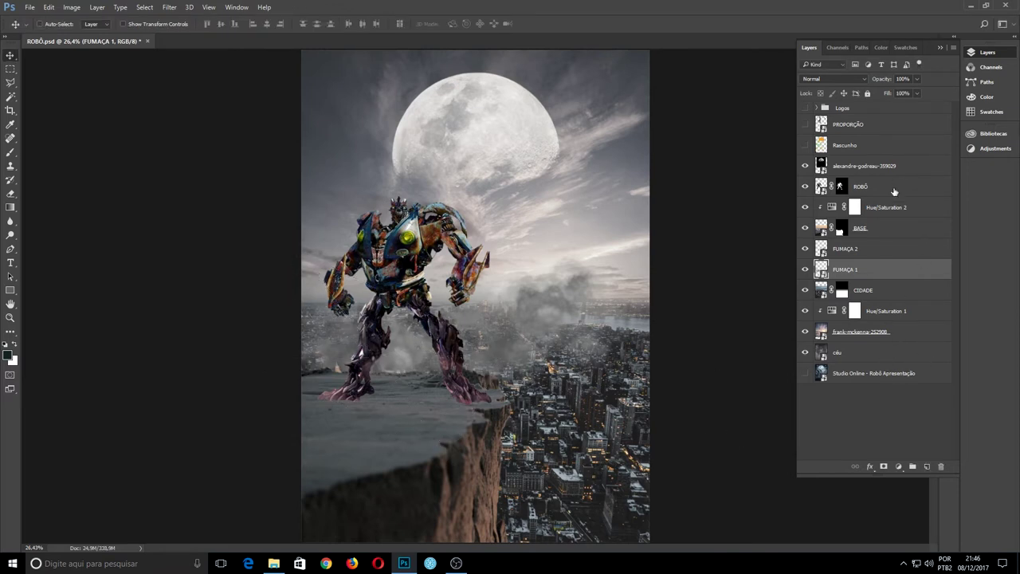
Step: Click through the layers from BASE down to CIDADE and back up, ending on ROBÔ
left_click(875, 226)
left_click(885, 248)
left_click(890, 270)
left_click(885, 290)
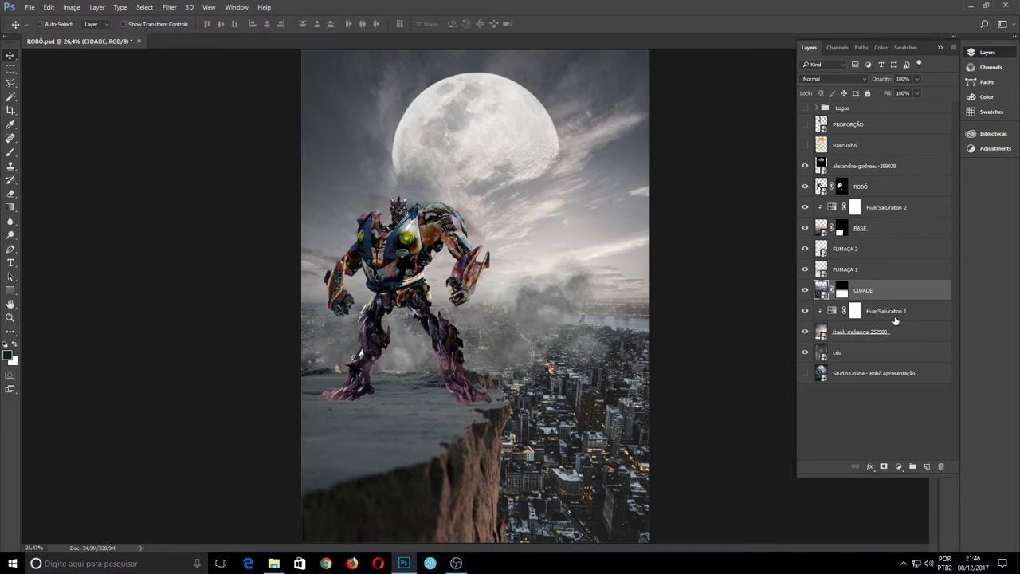
left_click(901, 317)
left_click(906, 293)
left_click(899, 253)
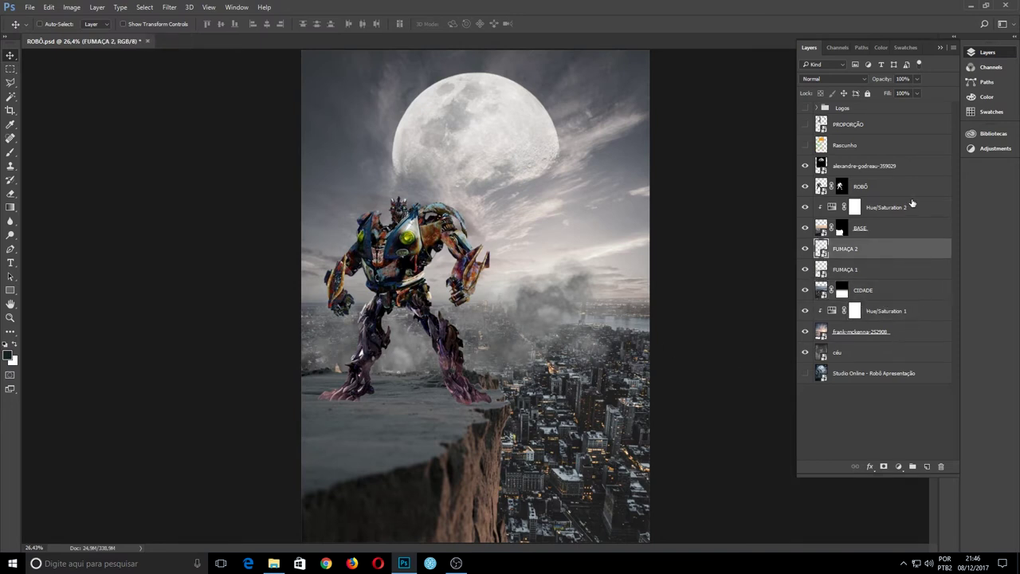
left_click(910, 205)
left_click(871, 168)
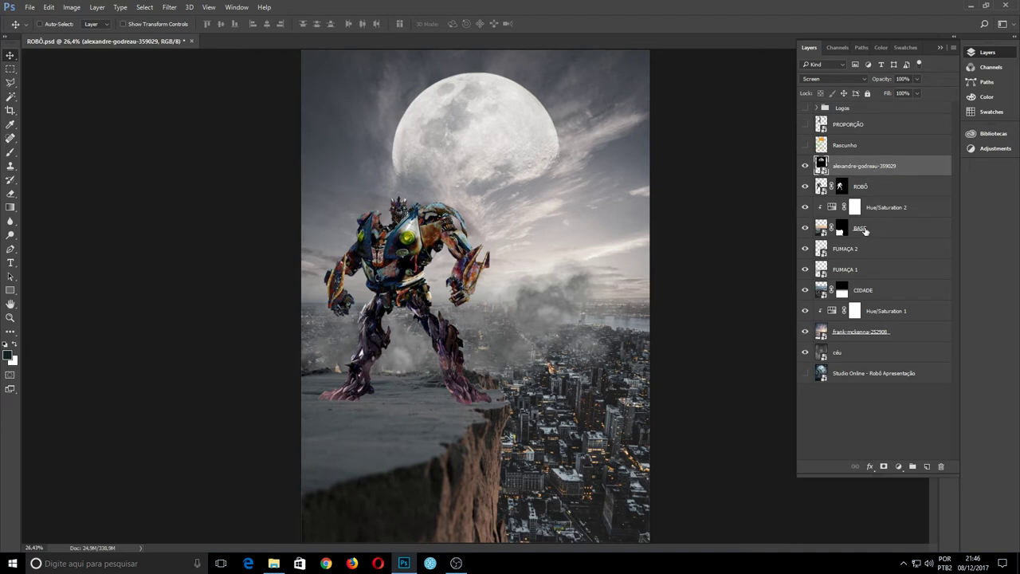
left_click(871, 188)
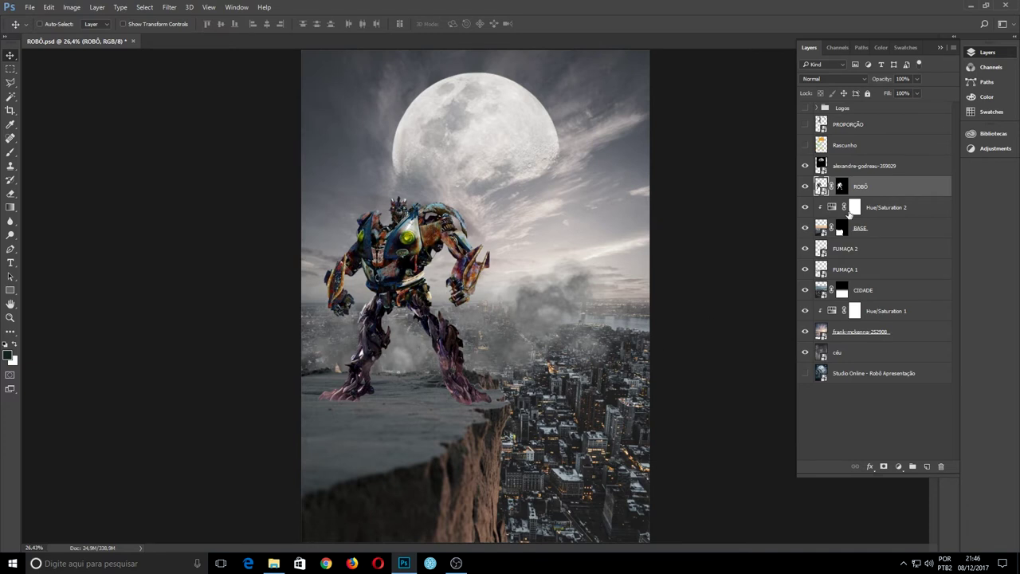
Step: Add a Hue/Saturation adjustment above ROBÔ, lowering saturation to about -24
left_click(899, 467)
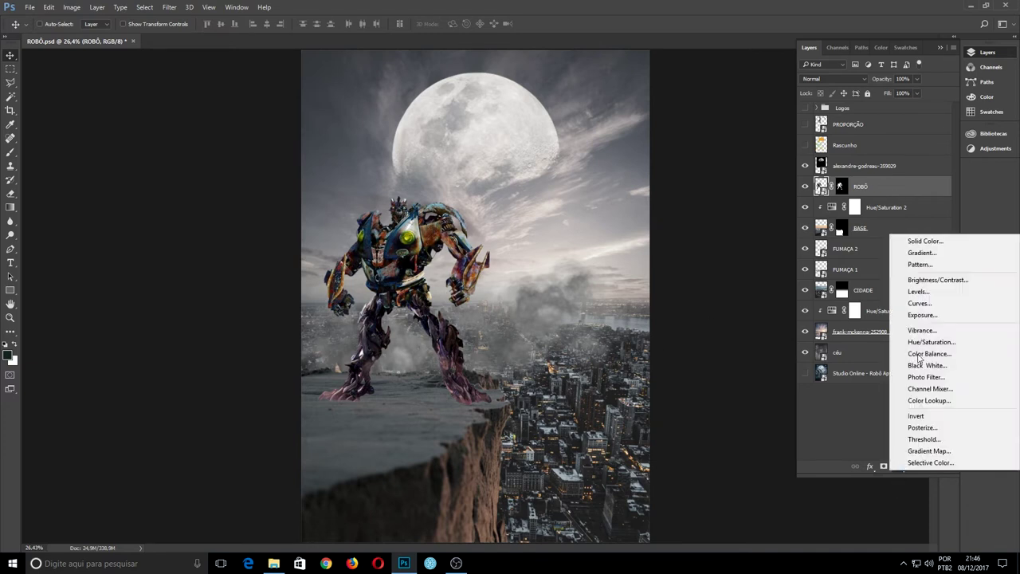
left_click(927, 342)
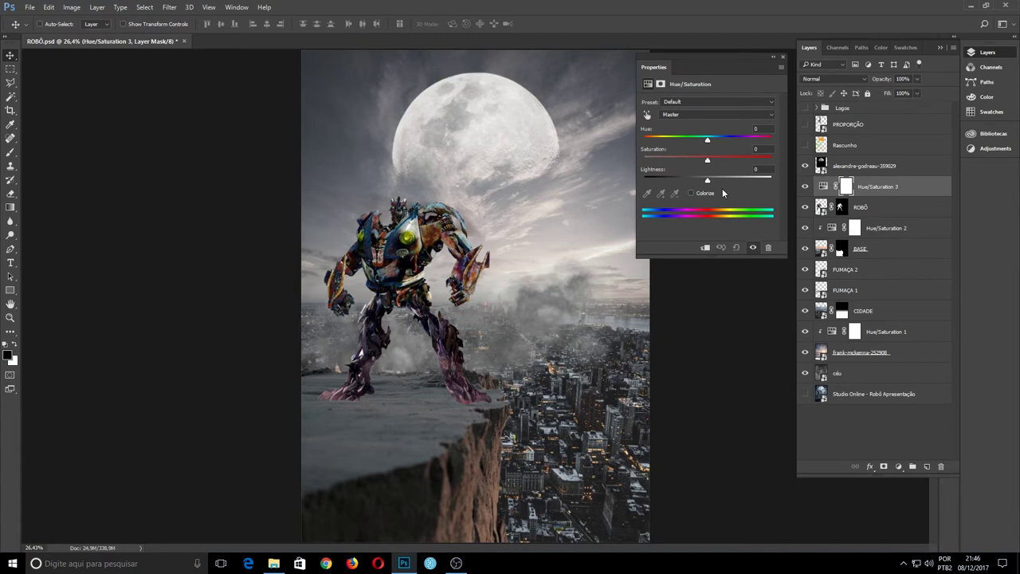
left_click_drag(709, 161, 697, 164)
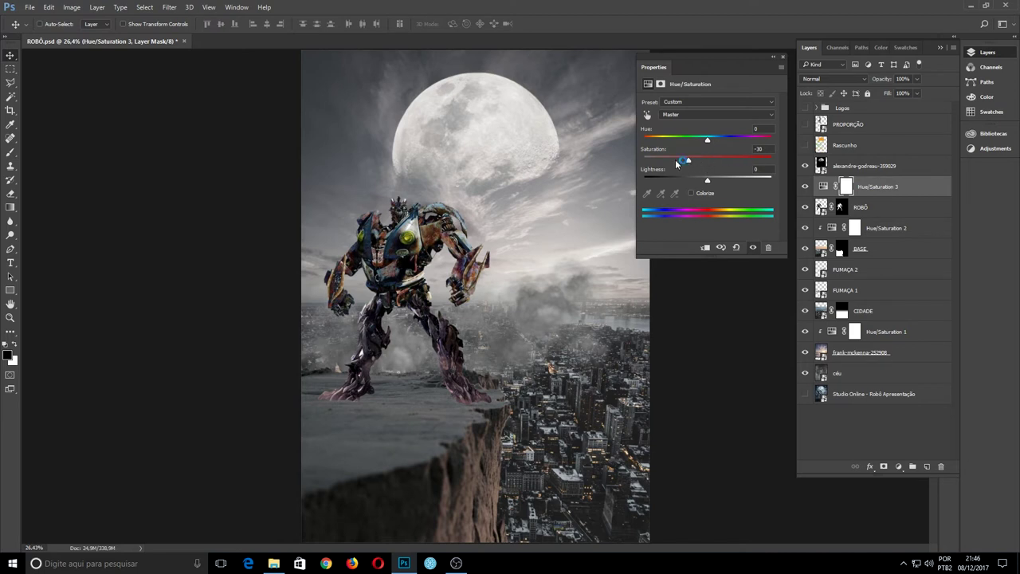
Step: Lower Hue/Saturation 3 saturation to -27 for Reds and -18 for Yellows
left_click(712, 118)
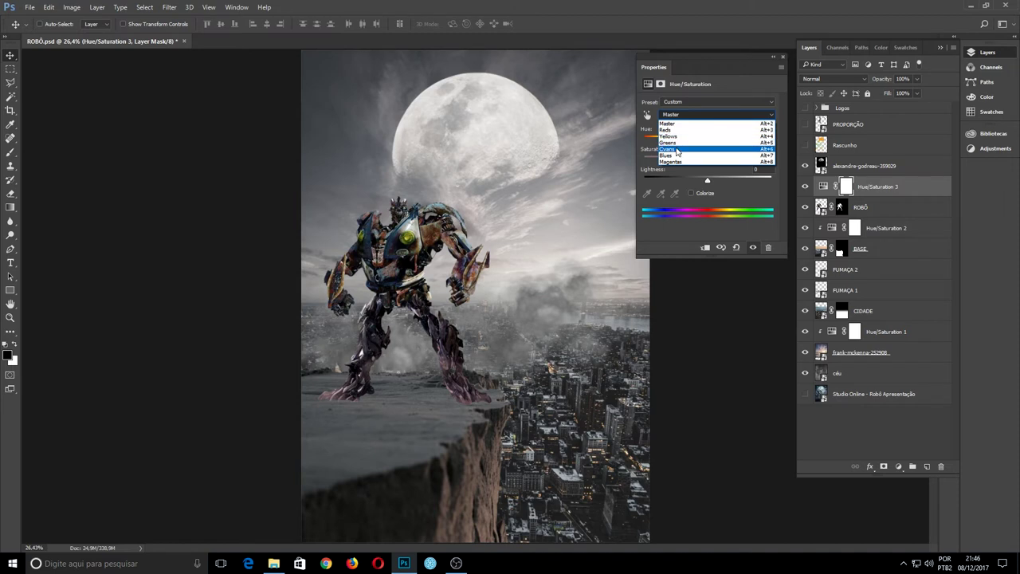
left_click(676, 130)
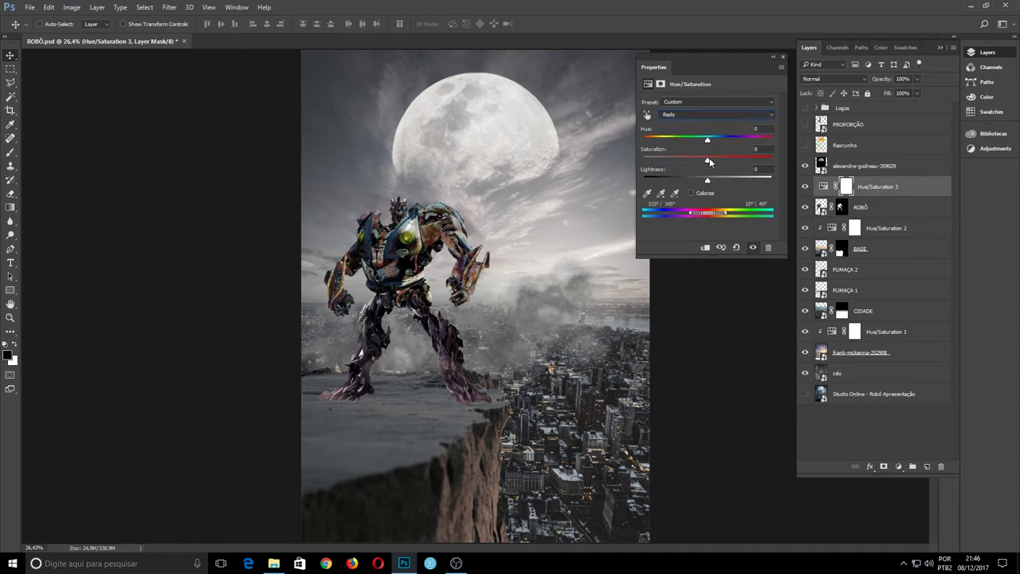
left_click_drag(703, 162, 694, 163)
left_click(693, 116)
left_click(694, 143)
left_click_drag(708, 162, 700, 163)
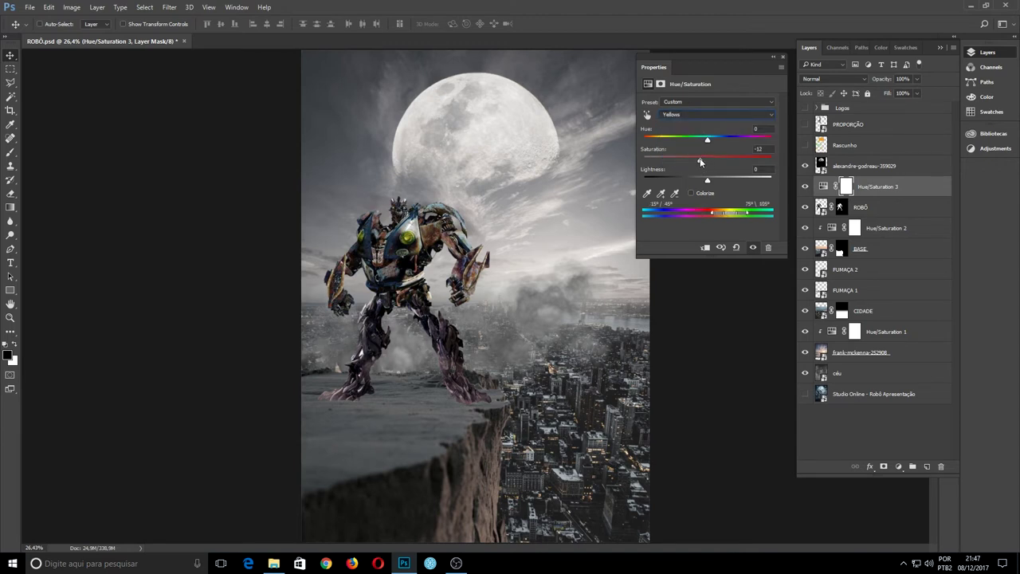
Step: Toggle the adjustment on and off to compare, then collapse Properties and select the adjustment
left_click(753, 248)
left_click(751, 248)
left_click(752, 248)
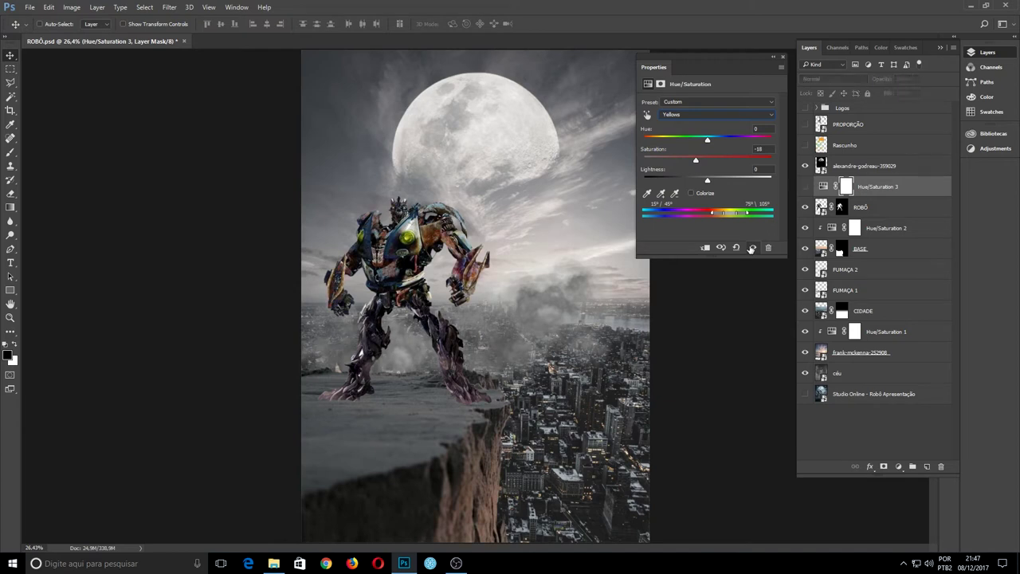
left_click(752, 248)
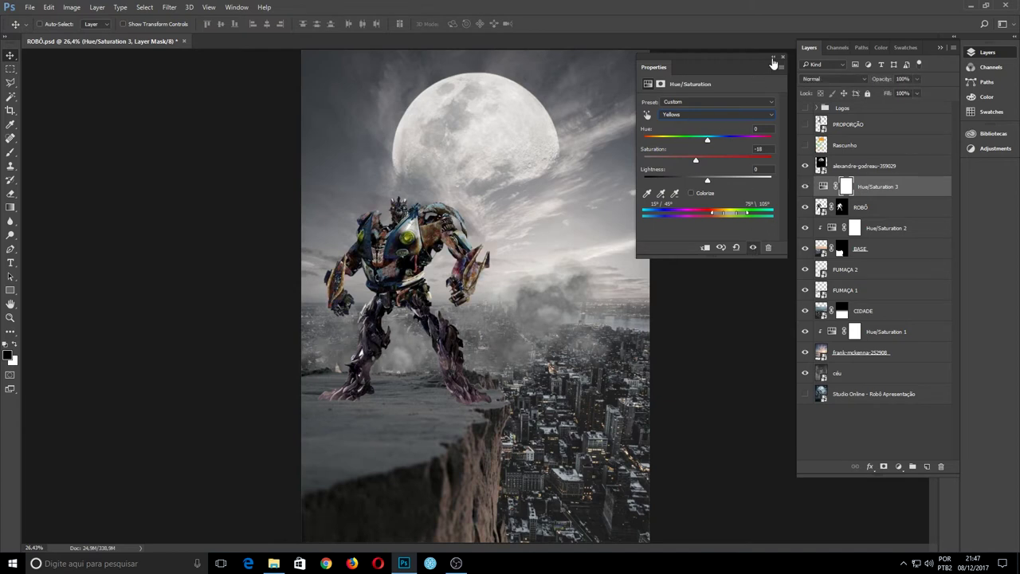
left_click(772, 60)
left_click(823, 187)
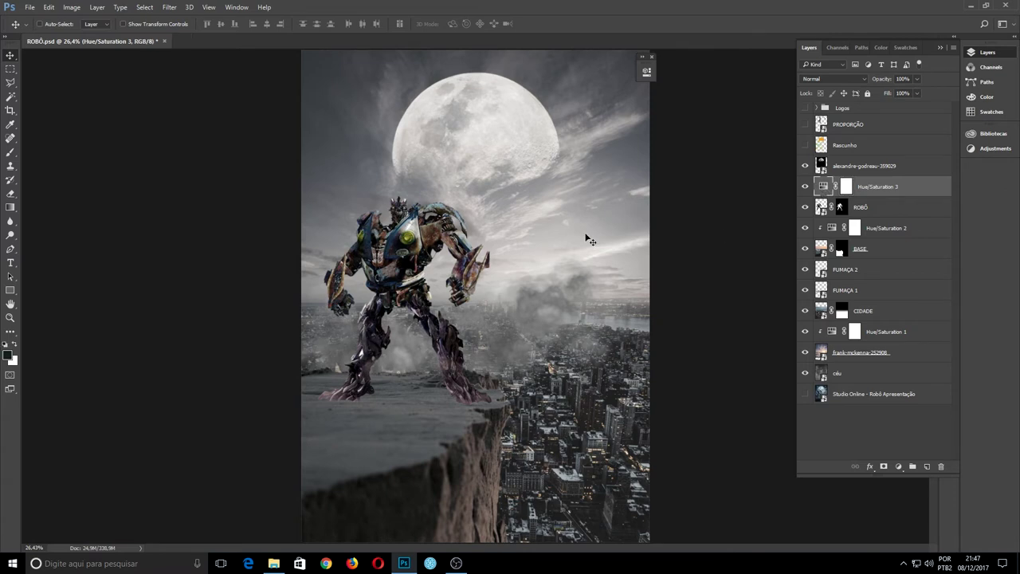
Step: Paint the robot's green chest light out of the Hue/Saturation 3 mask with a ~289 px brush
left_click(846, 190)
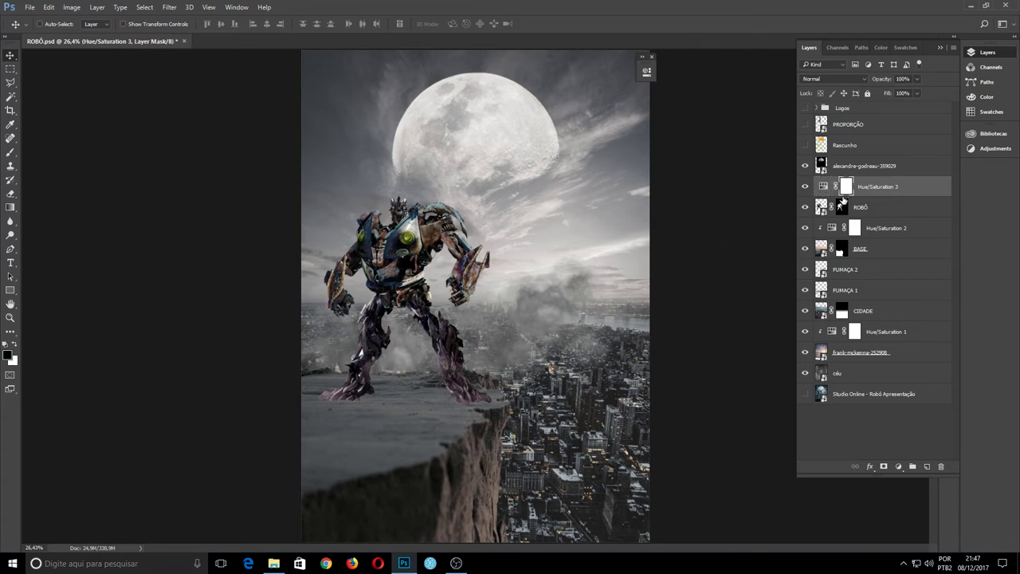
key("b")
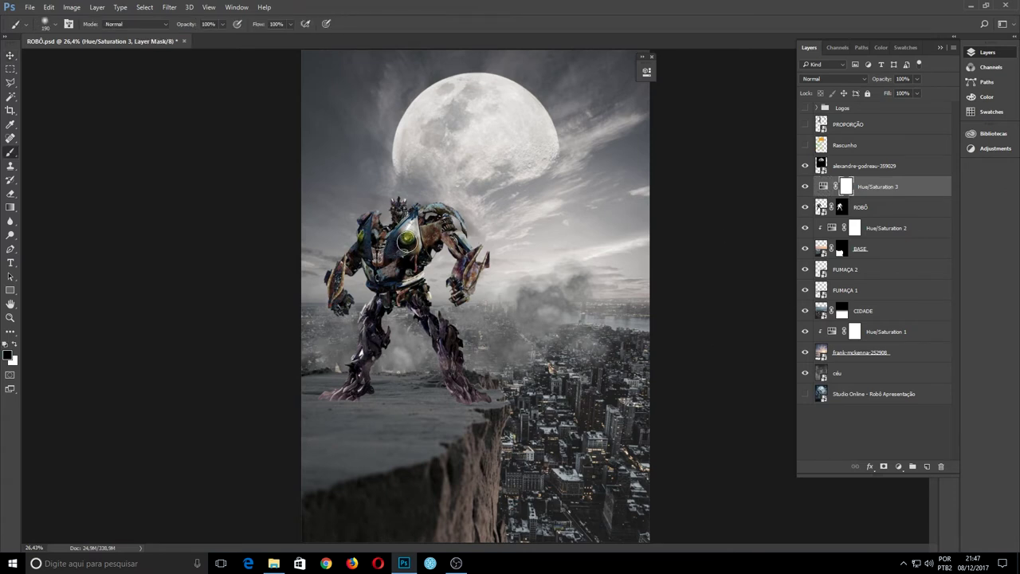
left_click(407, 238)
right_click(435, 358, "alt")
Step: Toggle Hue/Saturation 3 to compare, then select the ROBÔ layer and the Move tool
left_click(804, 186)
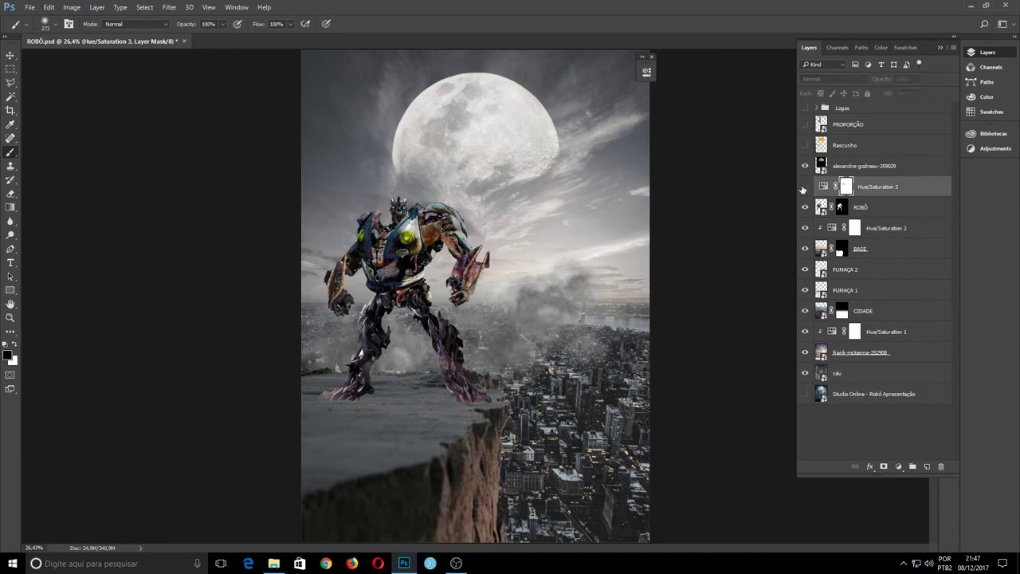
left_click(805, 187)
left_click(804, 188)
left_click(804, 188)
left_click(874, 168)
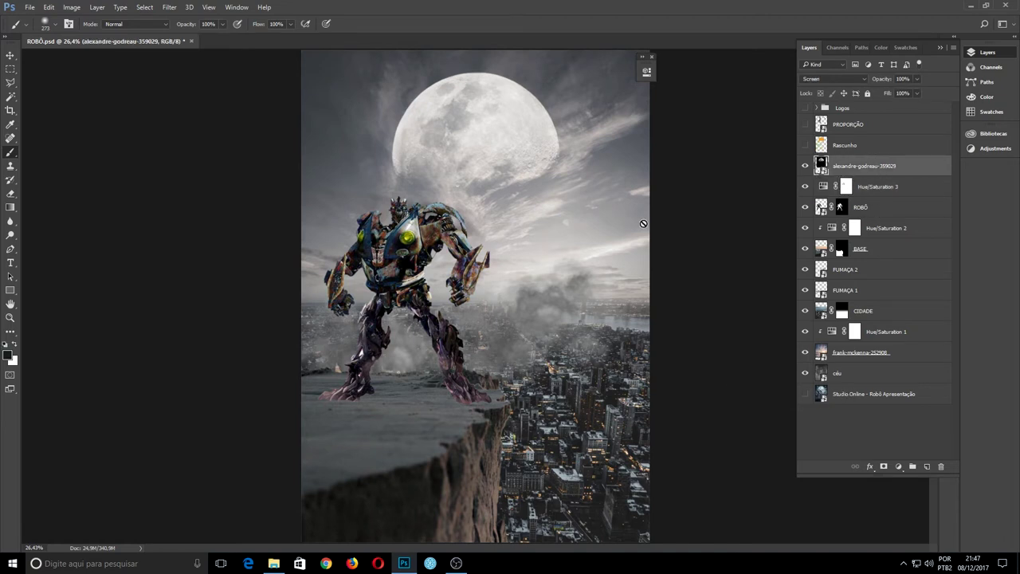
left_click(896, 185)
left_click(894, 206)
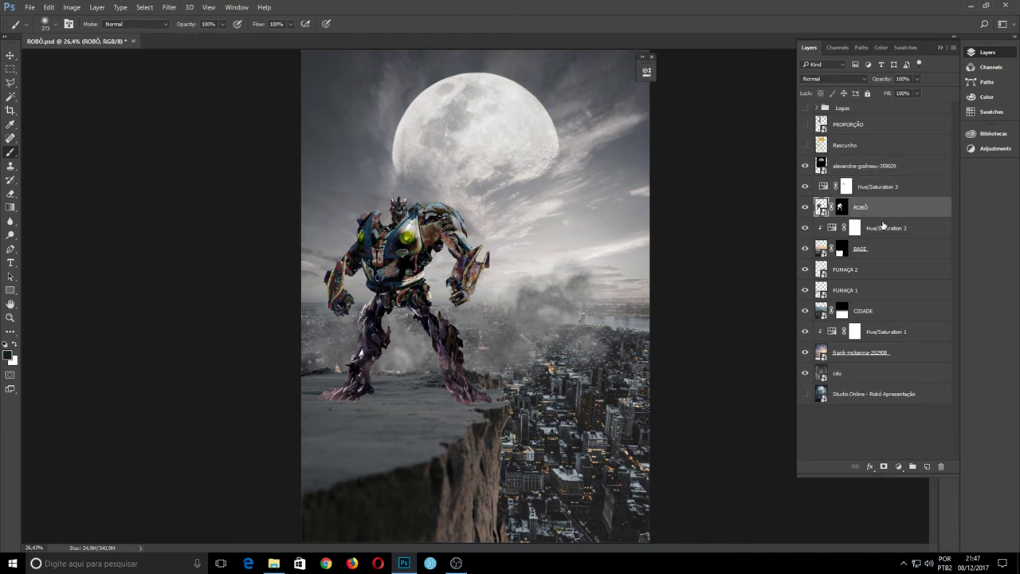
left_click(10, 56)
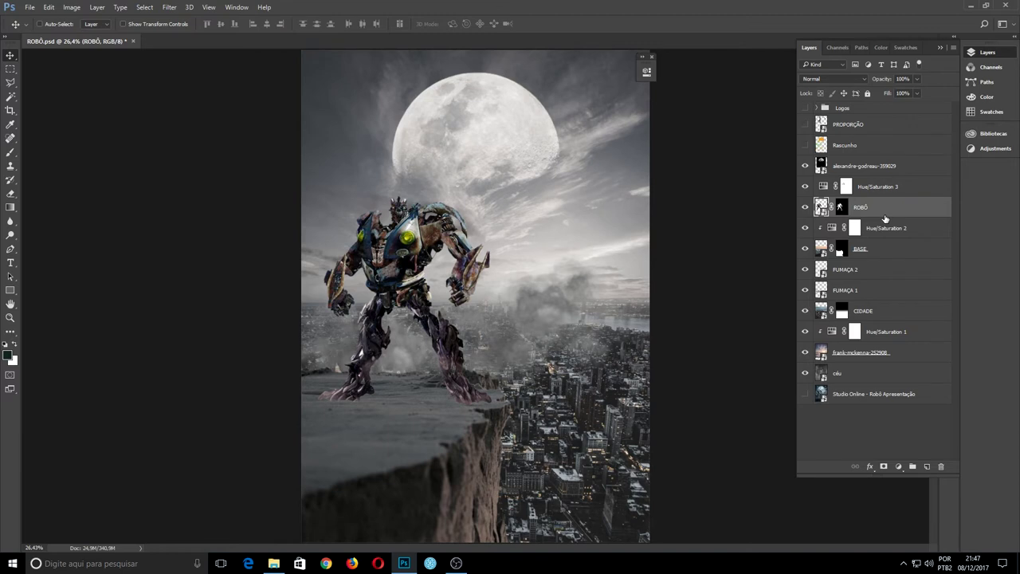
Step: Duplicate the ROBÔ layer and name the copy SOMBRA PROJETADA
key("ctrl+j")
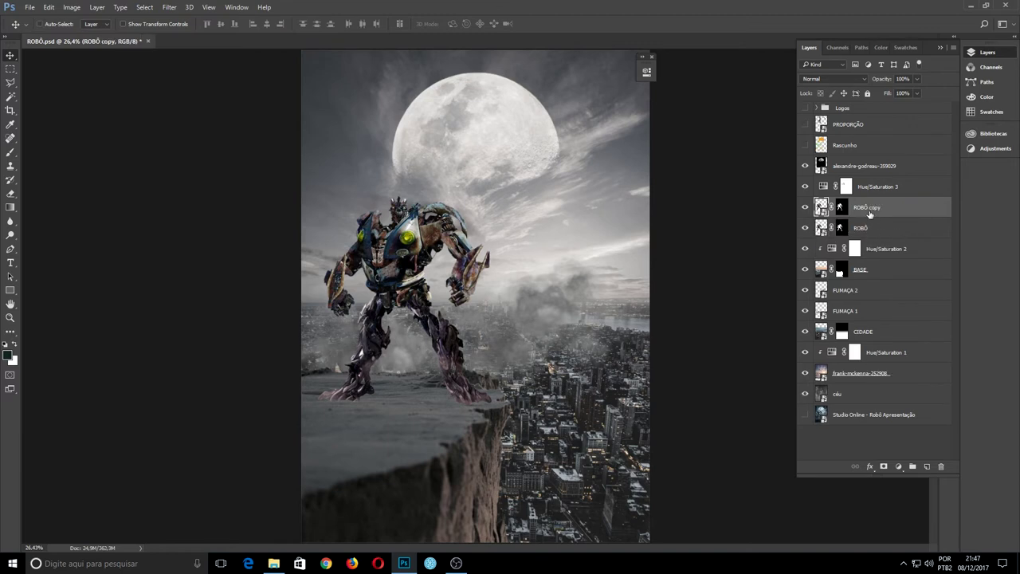
double_click(865, 209)
left_click(871, 209)
key("BackSpace")
type("sombra ROBÔ")
key("ctrl+shift+Left")
type("SOMBRA PR")
type("OJETADA")
key("Return")
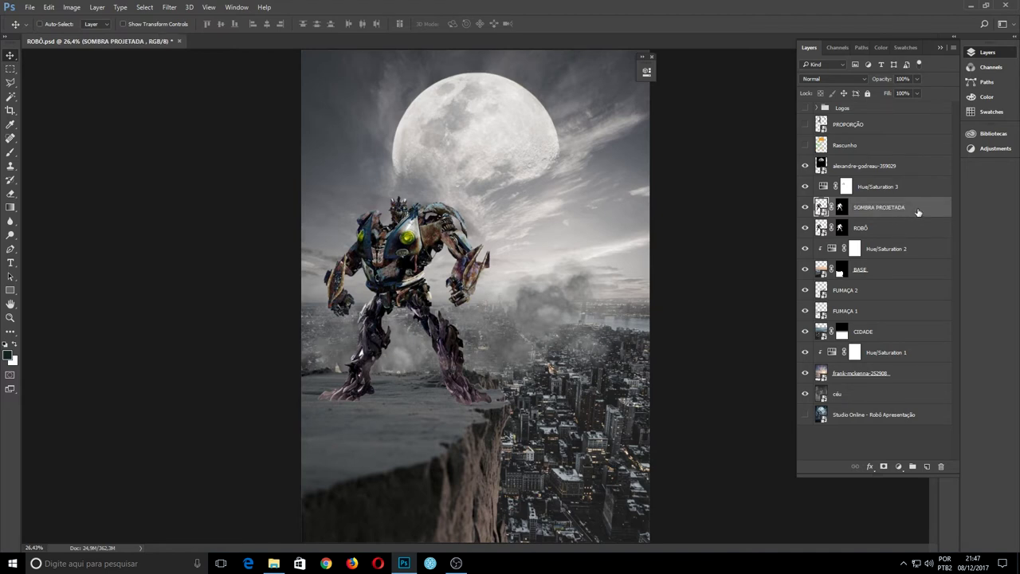
Step: Move SOMBRA PROJETADA beneath ROBÔ and adjust its layer options
left_click_drag(918, 210, 919, 231)
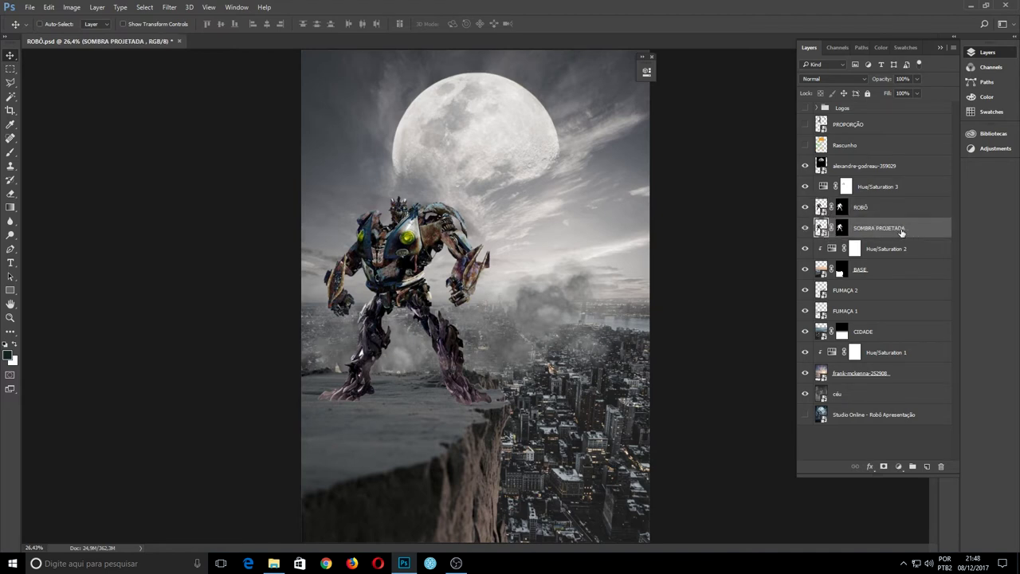
right_click(918, 230)
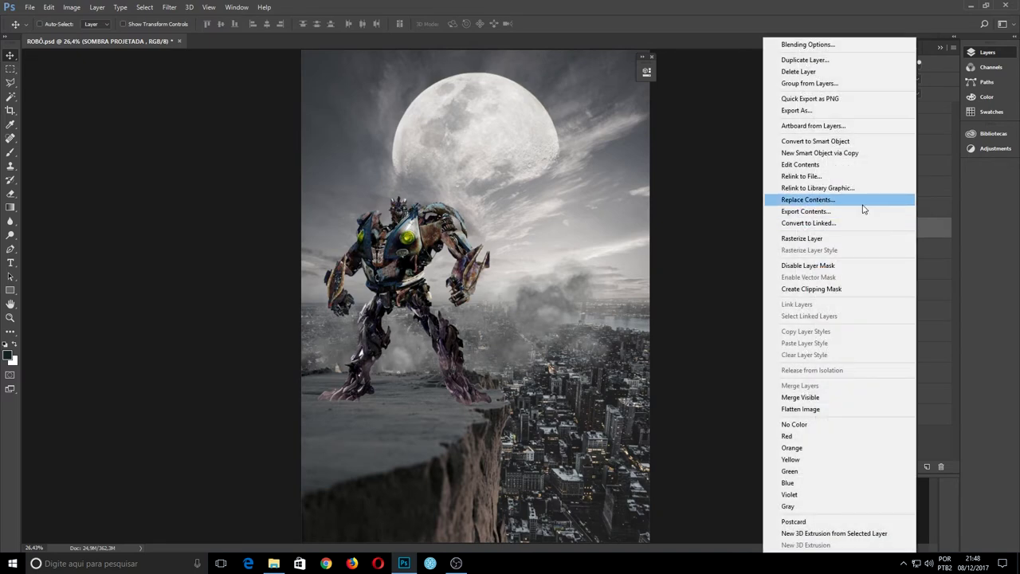
left_click(844, 144)
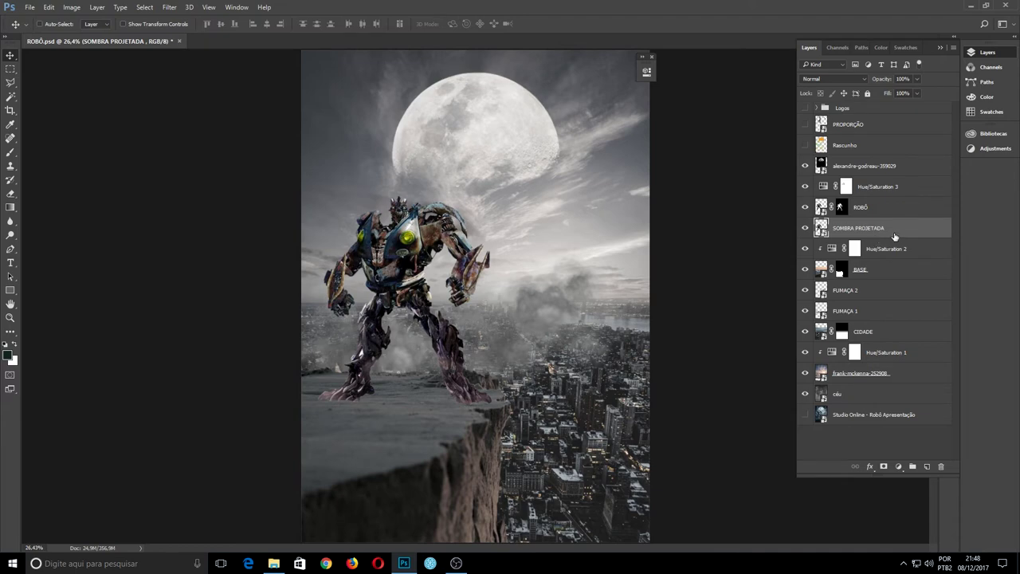
Step: Add a Color Overlay of dark red #330000 to the SOMBRA PROJETADA layer
double_click(922, 232)
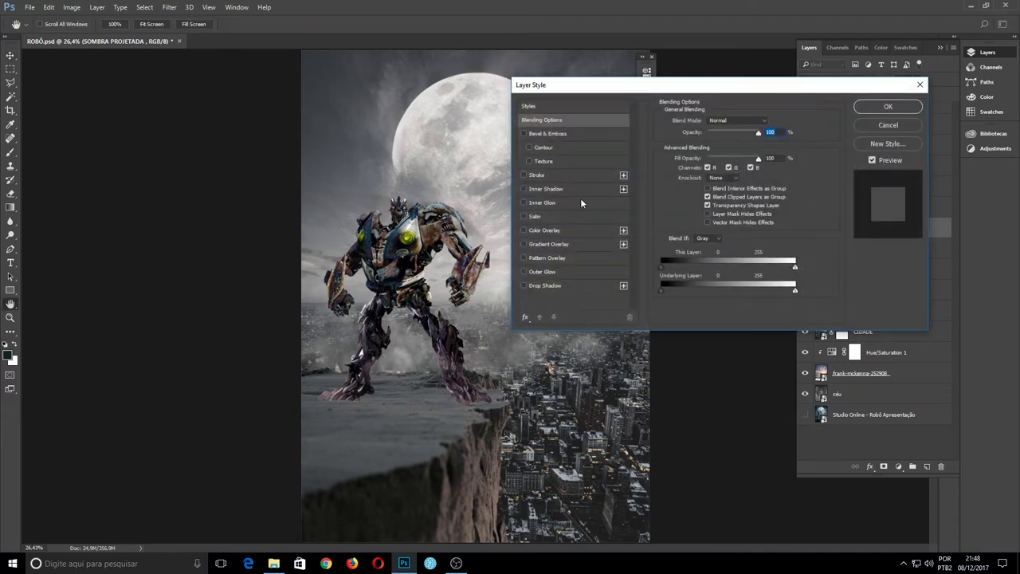
left_click(542, 229)
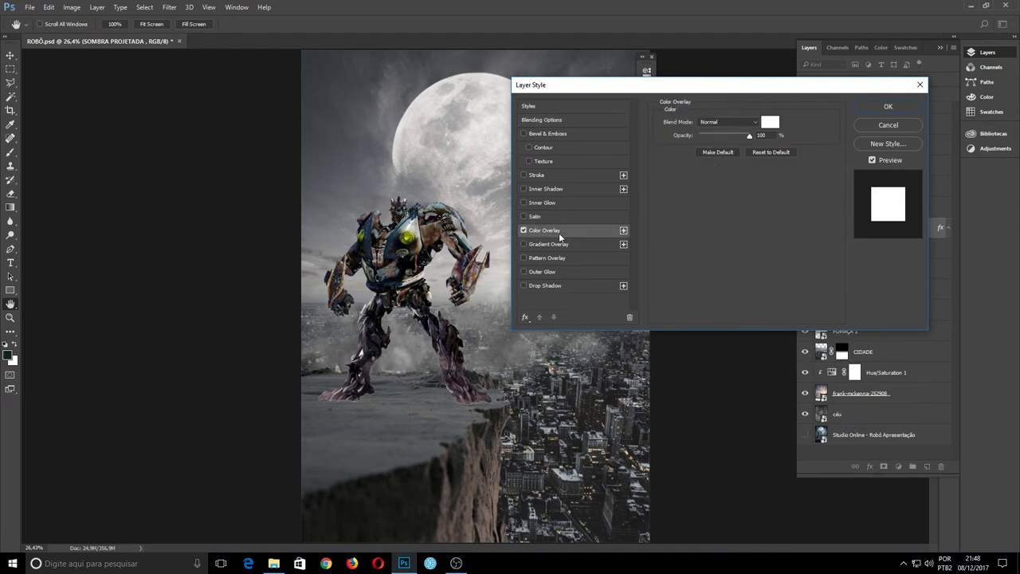
left_click(770, 122)
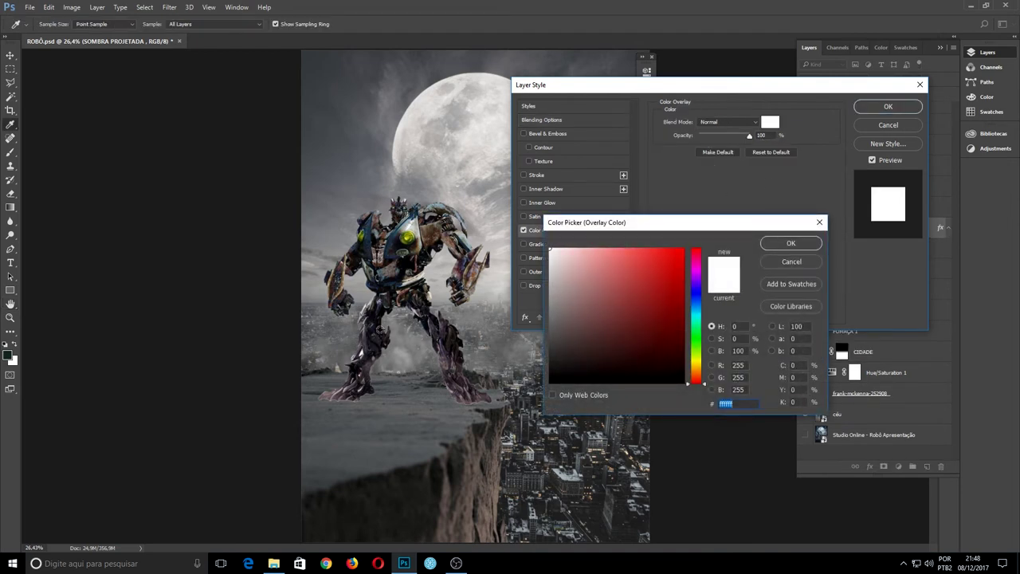
left_click(380, 329)
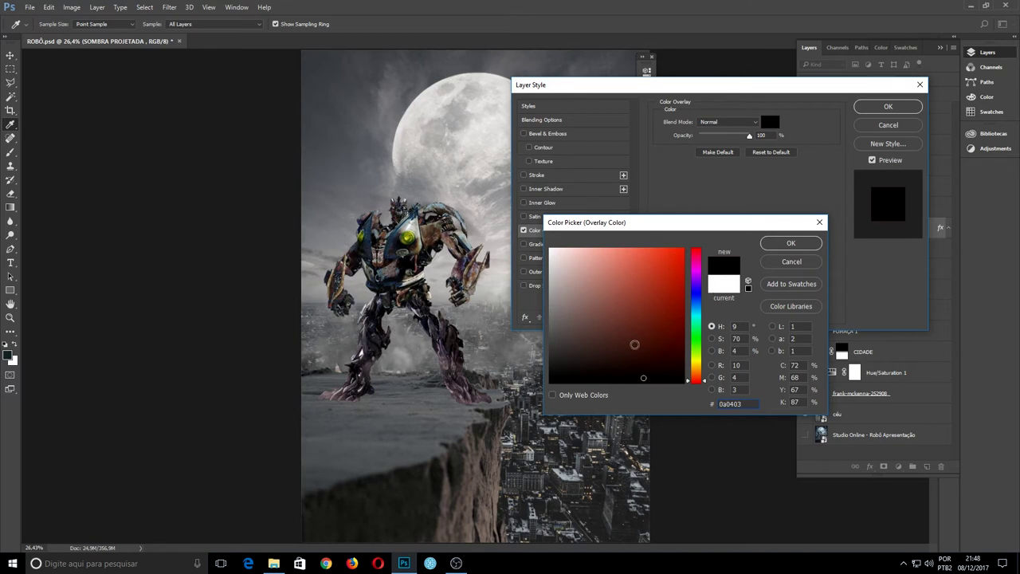
left_click(629, 373)
left_click_drag(631, 375, 614, 368)
left_click(748, 280)
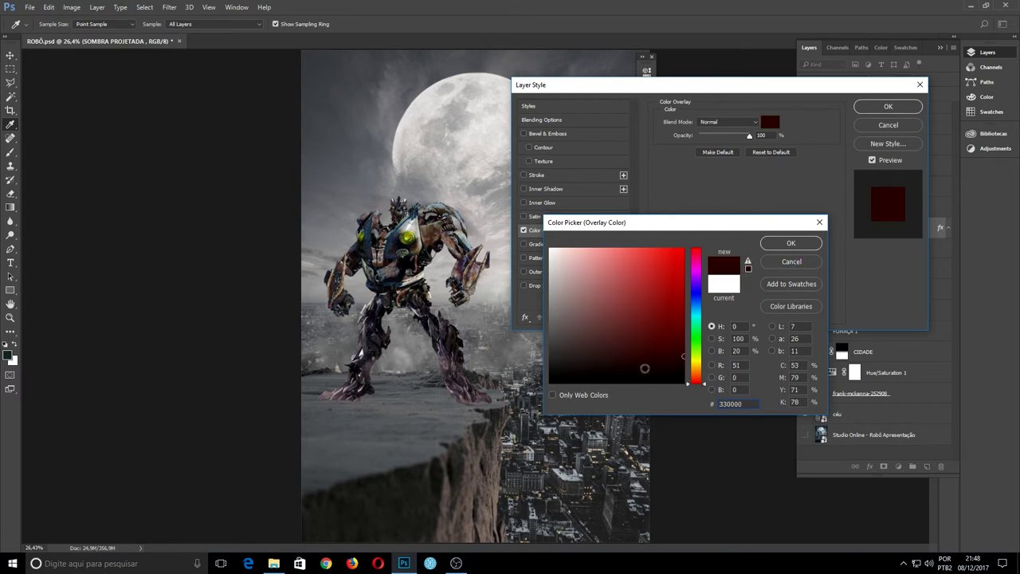
left_click(791, 244)
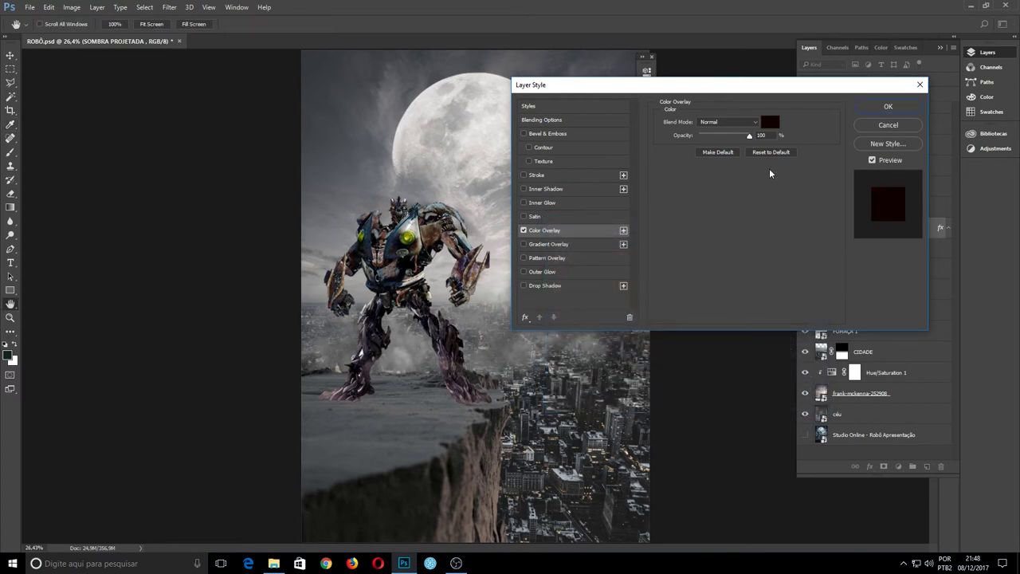
left_click(885, 107)
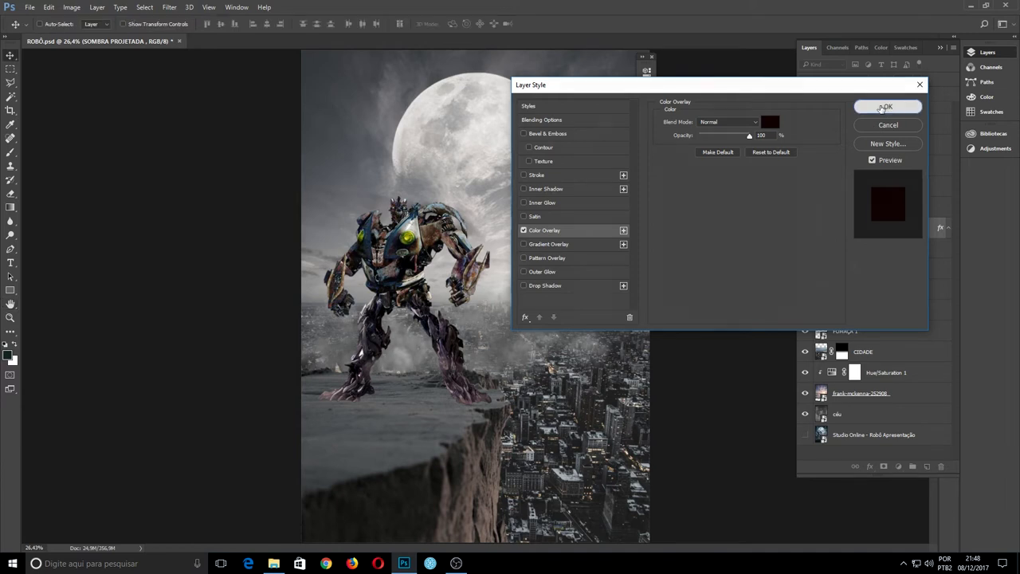
left_click(885, 108)
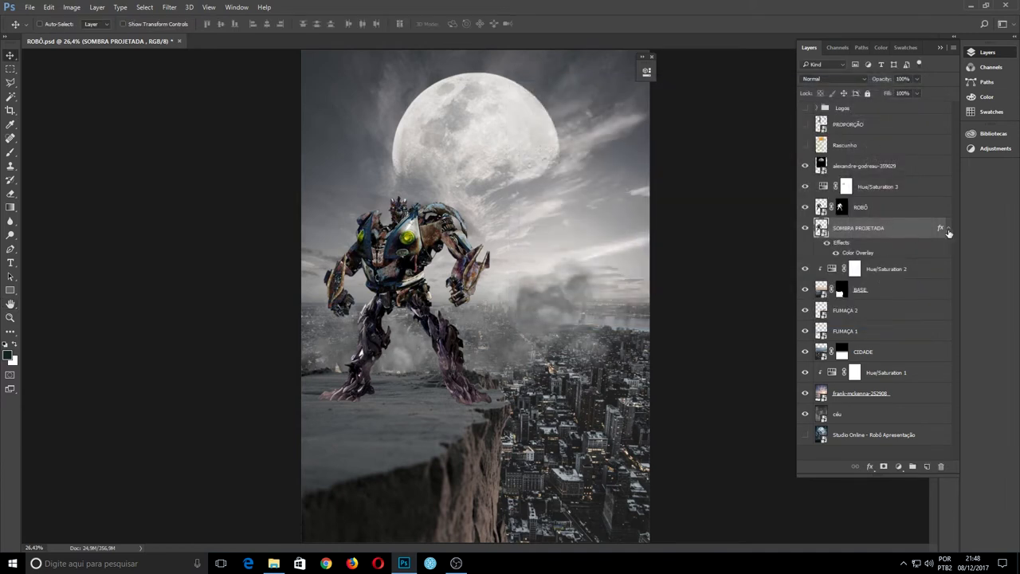
left_click(949, 230)
Step: Flip the SOMBRA PROJETADA silhouette vertically and move it below the robot's feet
key("ctrl+t")
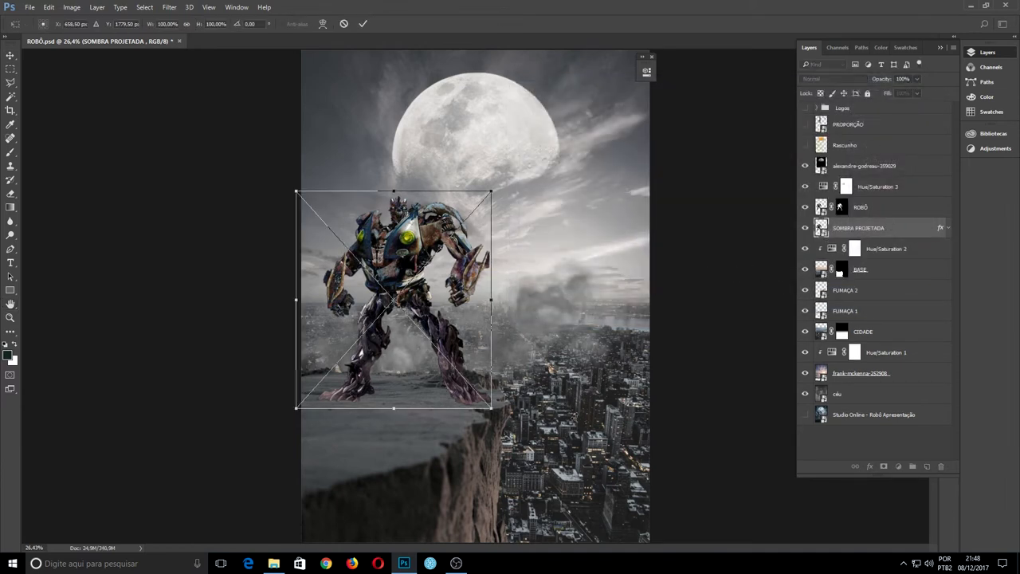
right_click(431, 285)
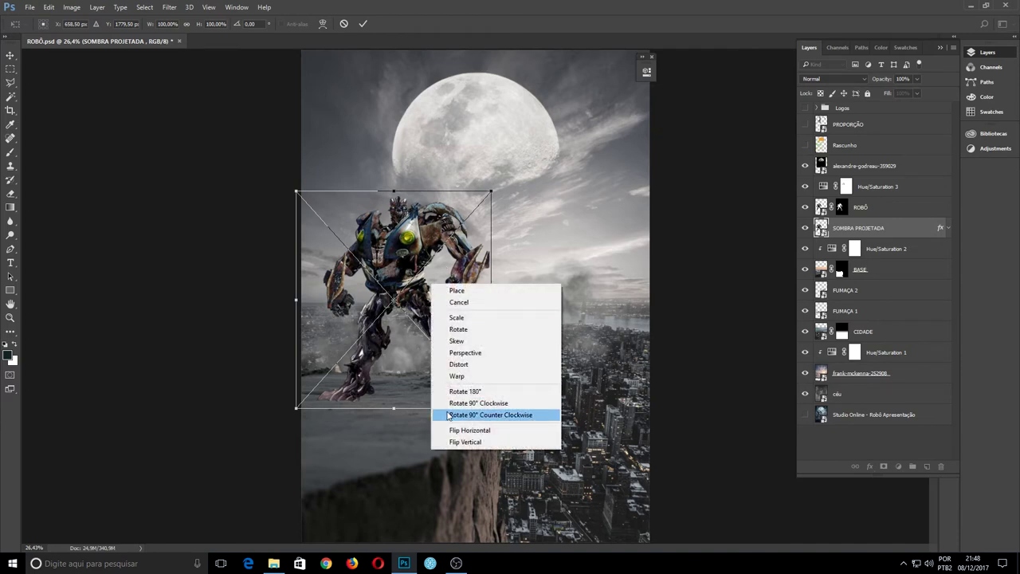
left_click(484, 445)
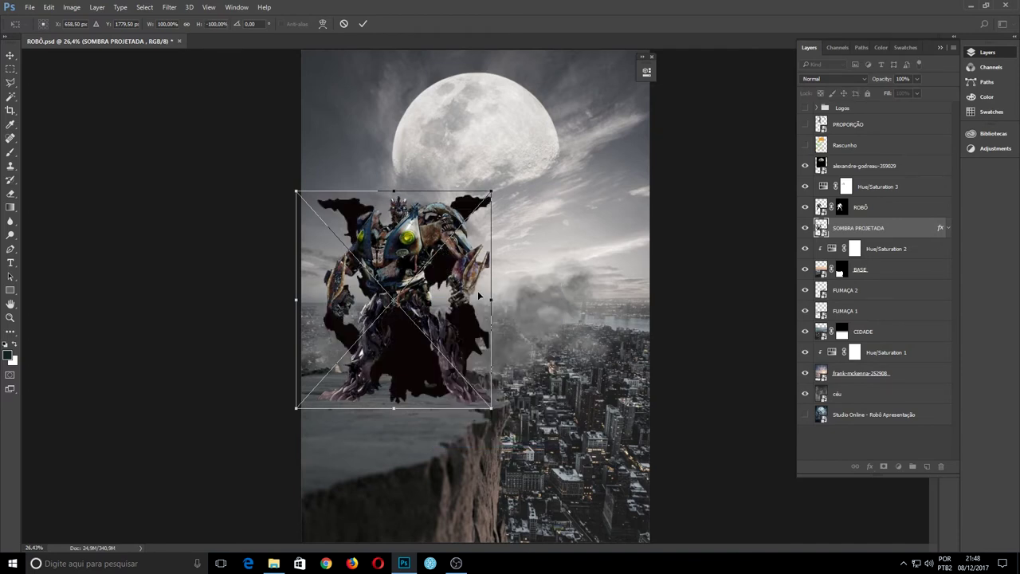
left_click_drag(471, 289, 469, 480)
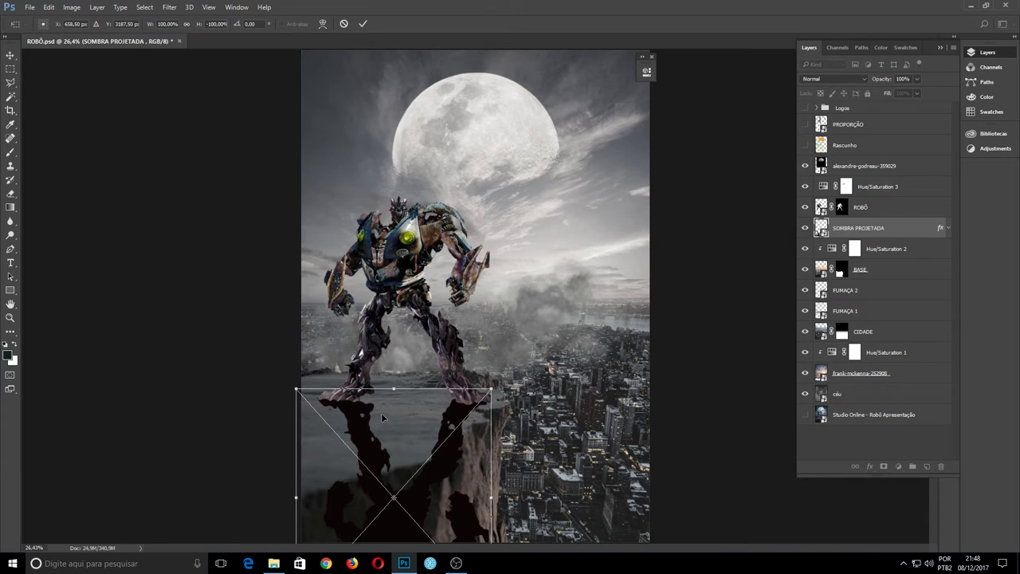
key("Return")
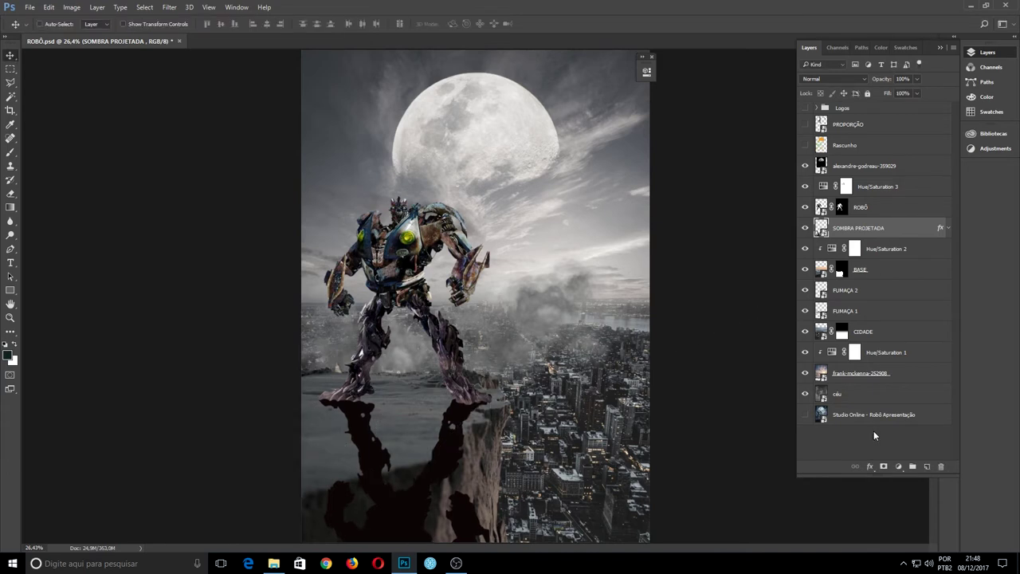
Step: Add a layer mask to the shadow and fade it out with a gradient toward the cliff
left_click(887, 467)
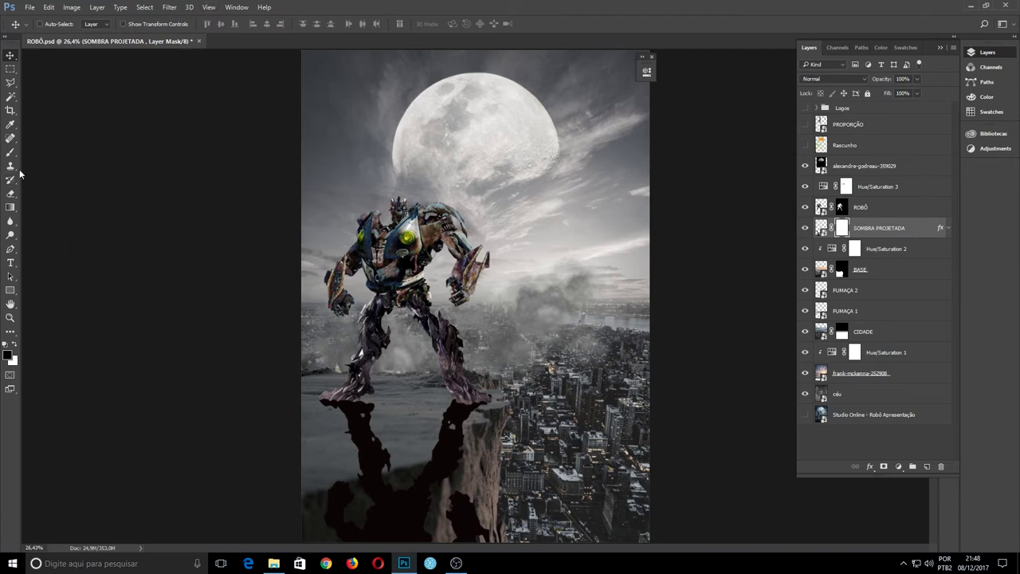
left_click(10, 207)
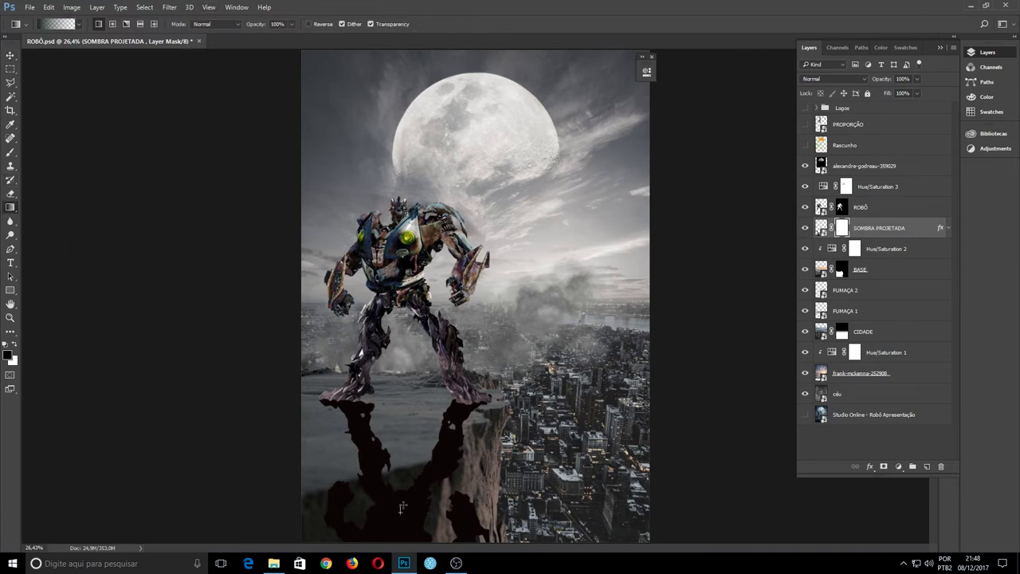
left_click_drag(401, 510, 409, 434)
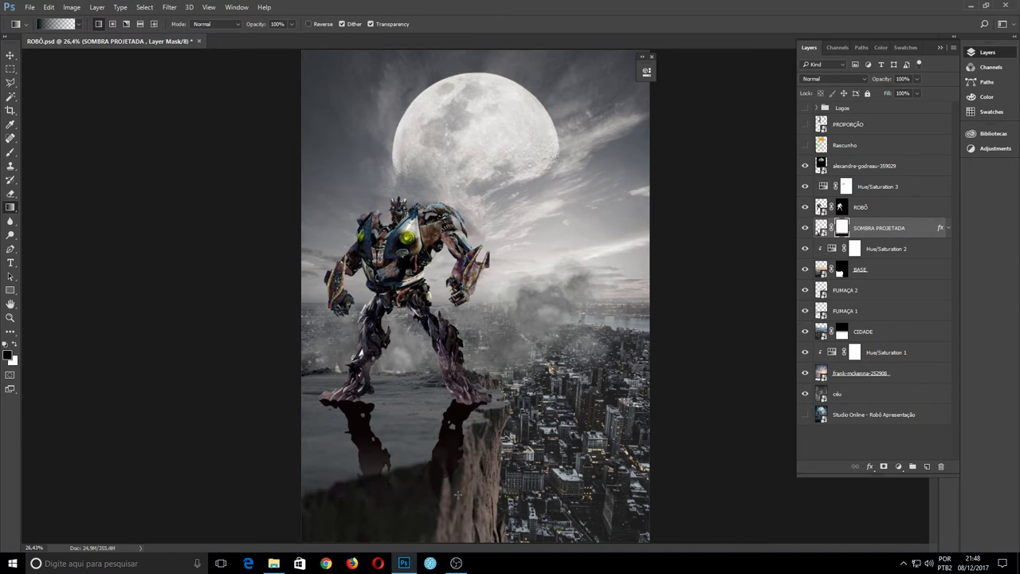
left_click_drag(453, 488, 436, 445)
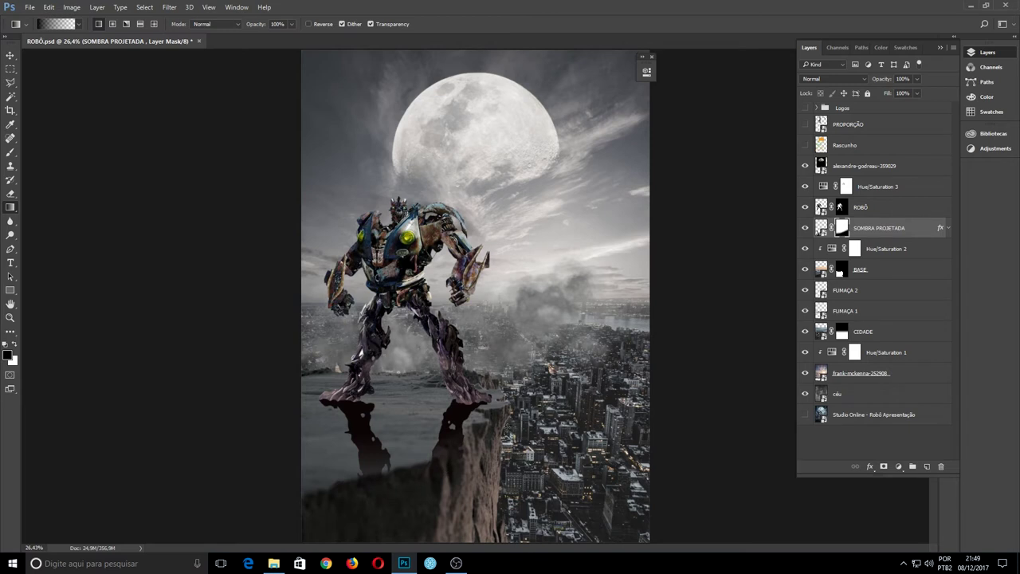
Step: Toggle the Rascunho sketch overlay to check composition, then reselect SOMBRA PROJETADA
left_click(858, 229)
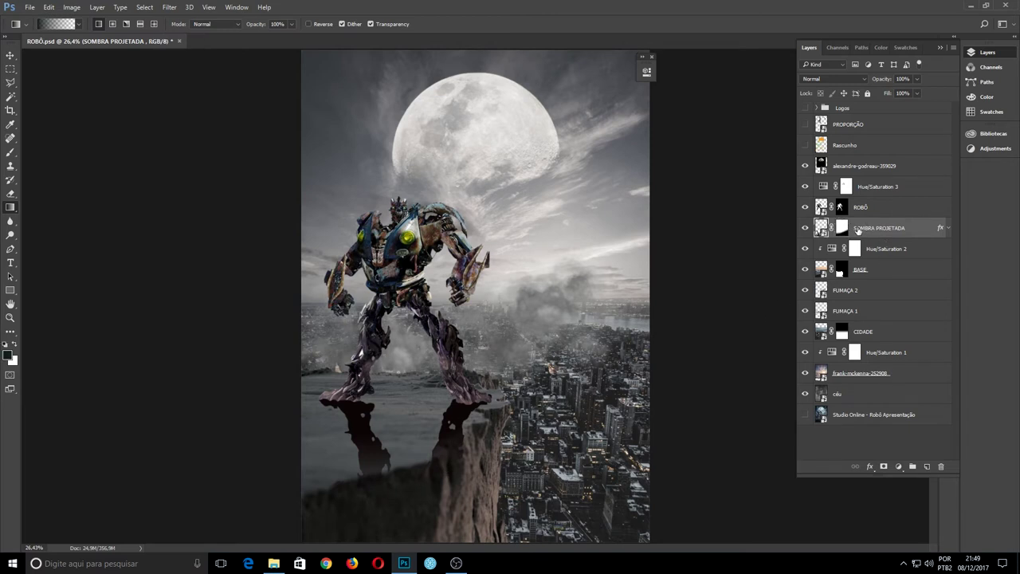
left_click(841, 229)
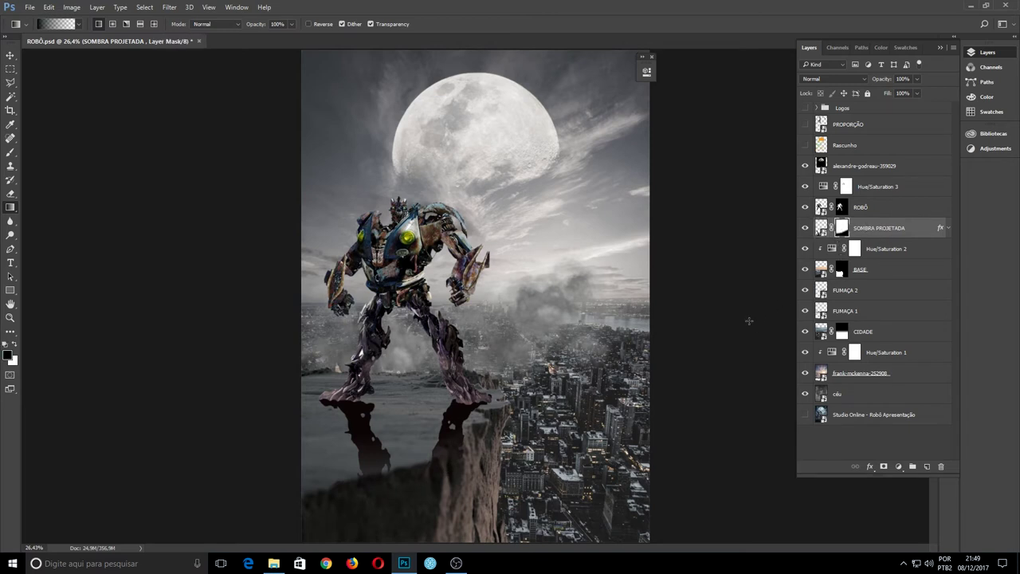
left_click(843, 147)
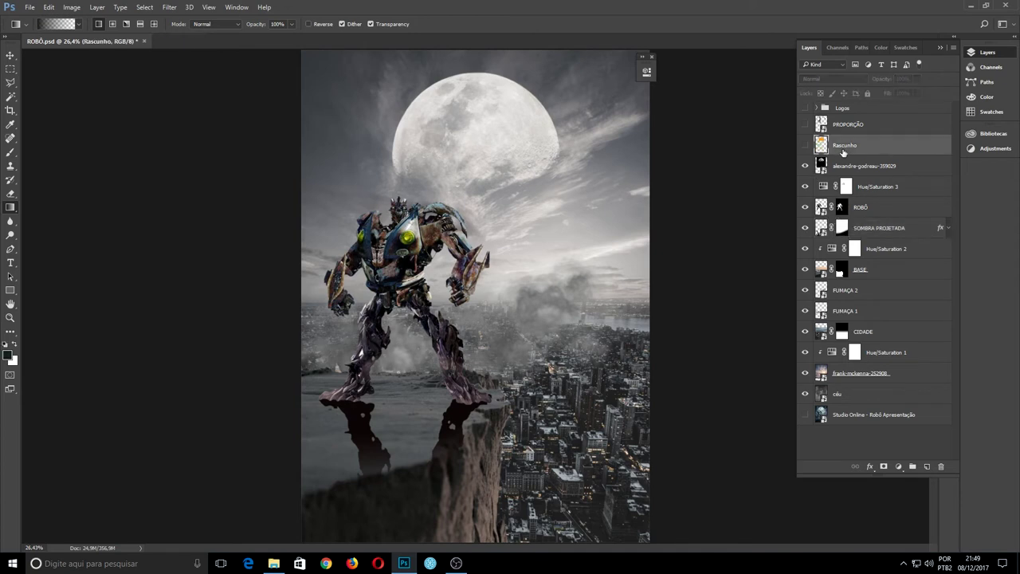
left_click(803, 146)
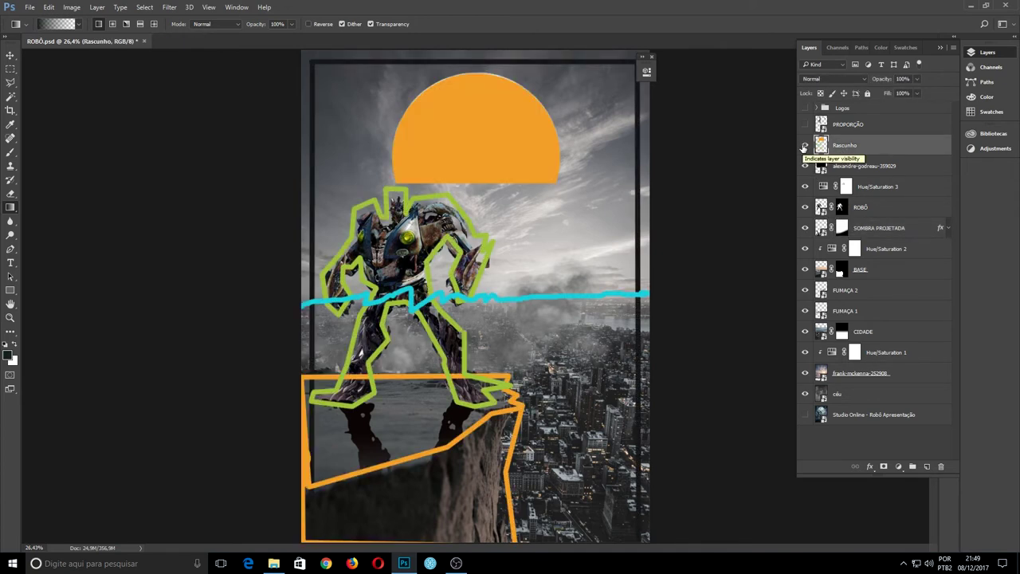
left_click(803, 148)
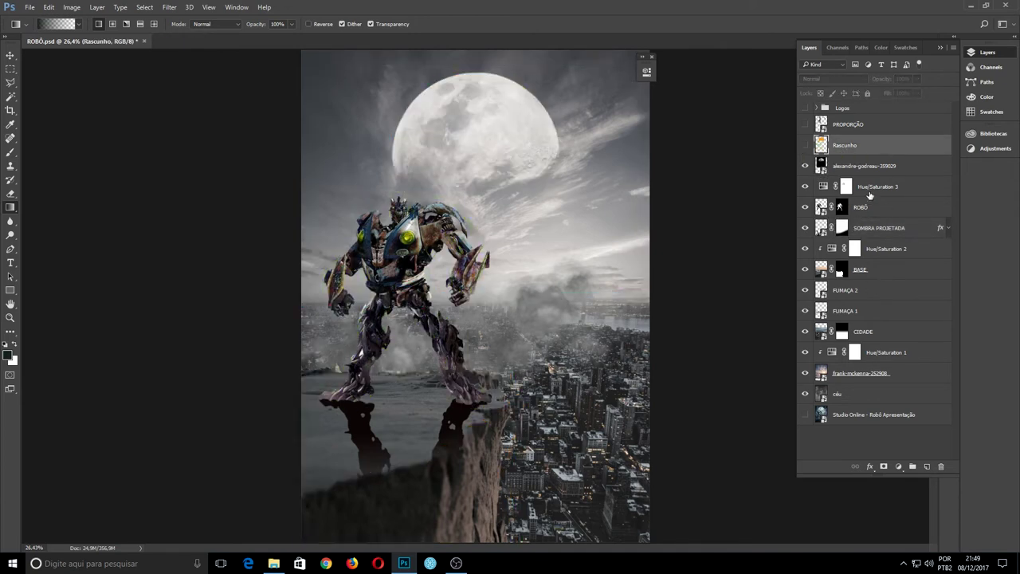
left_click(890, 229)
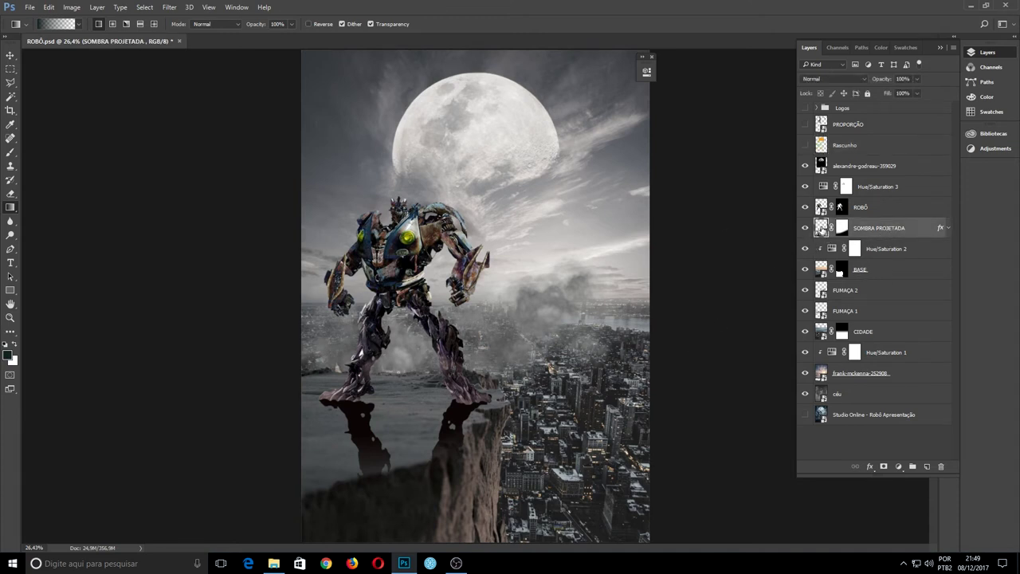
Step: Blur the cast shadow with a Gaussian Blur of radius 10 pixels
left_click(169, 8)
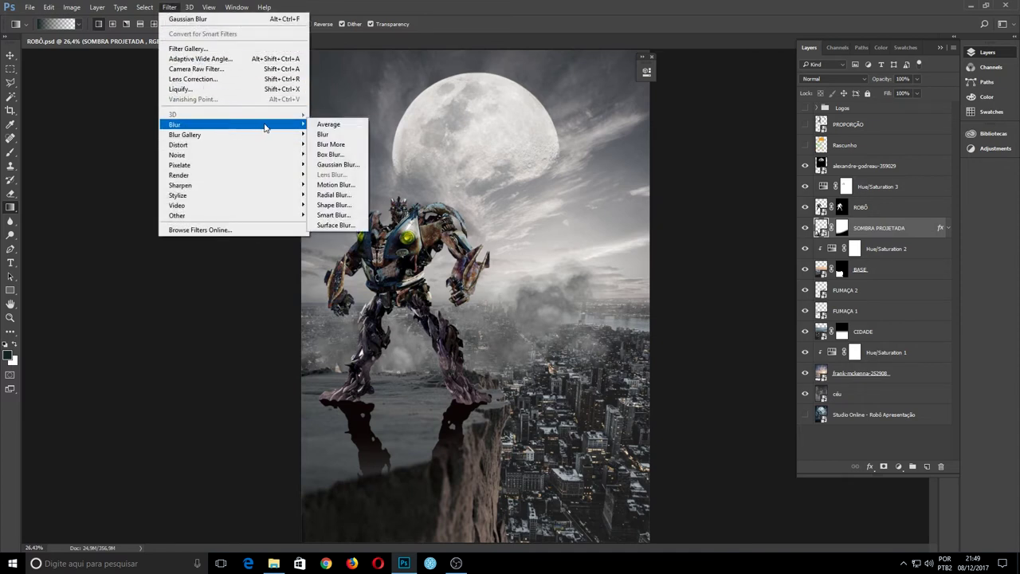
left_click(327, 165)
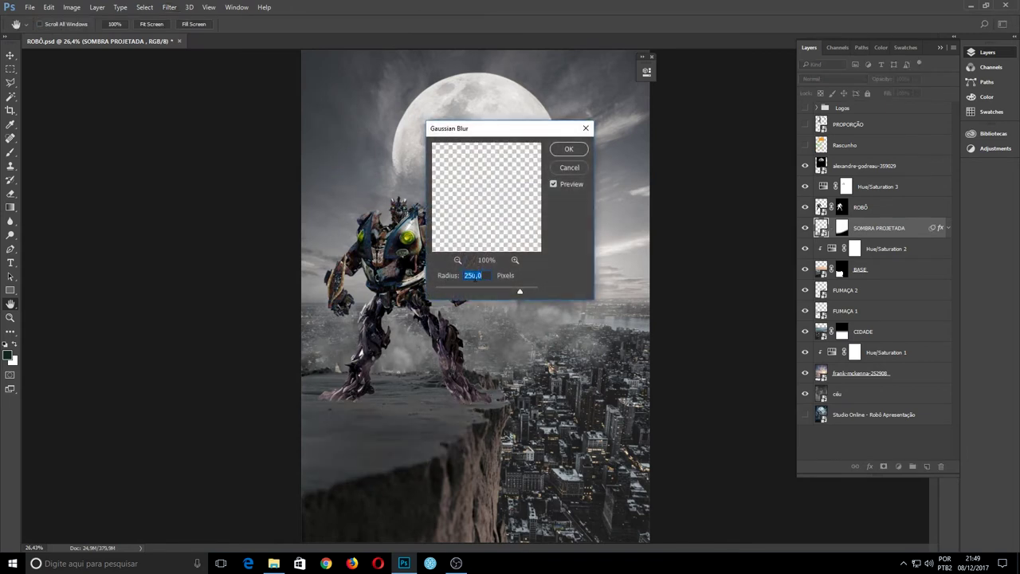
type("10")
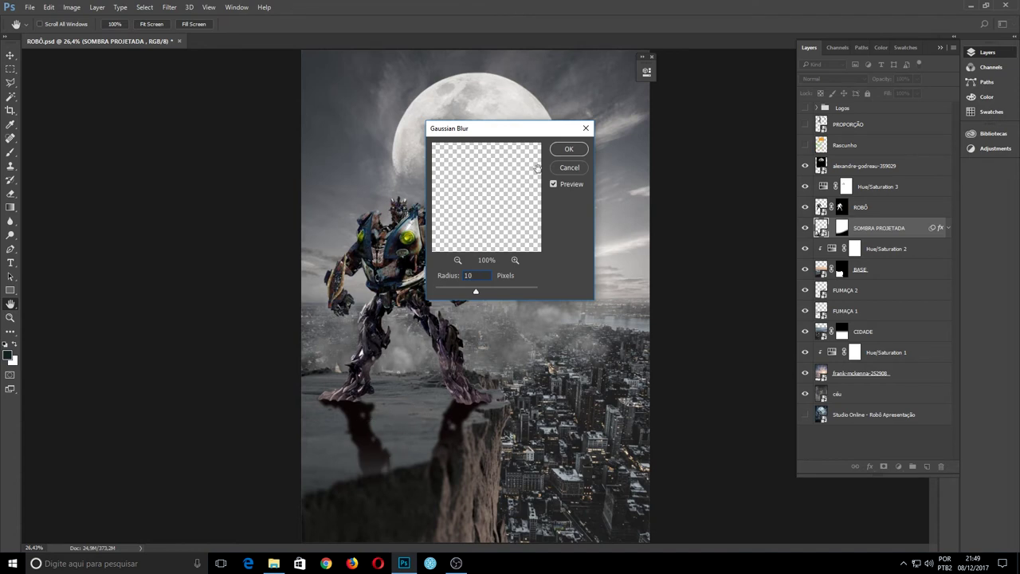
left_click(566, 150)
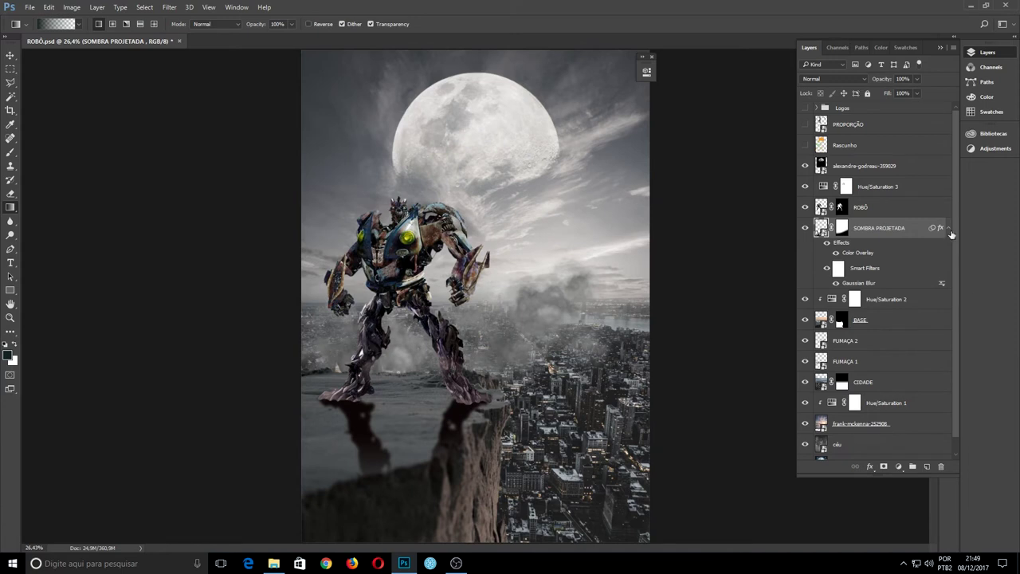
Step: Set the shadow to Multiply at 30% opacity and add a new empty layer above it
left_click(949, 229)
left_click(848, 80)
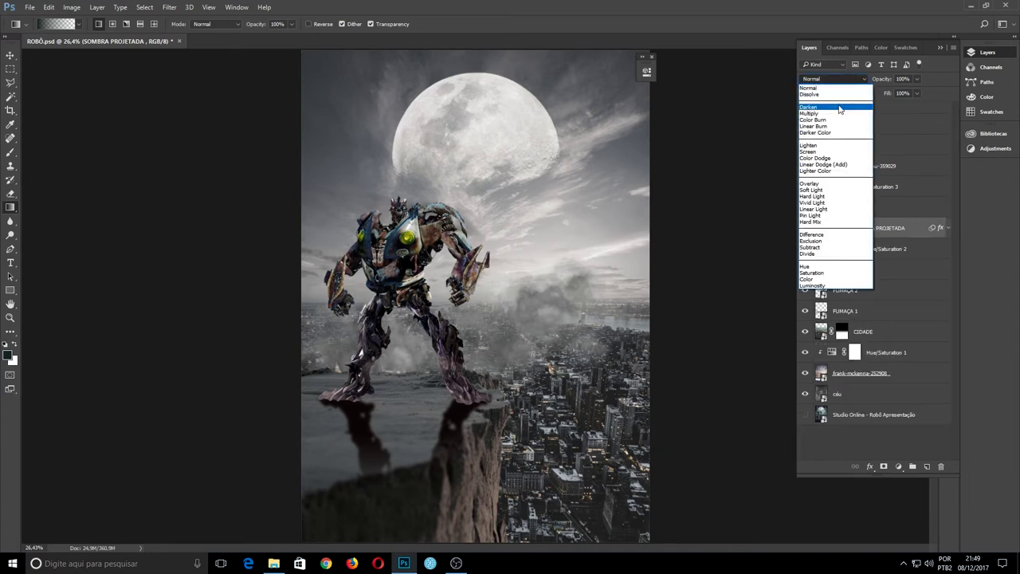
left_click(838, 113)
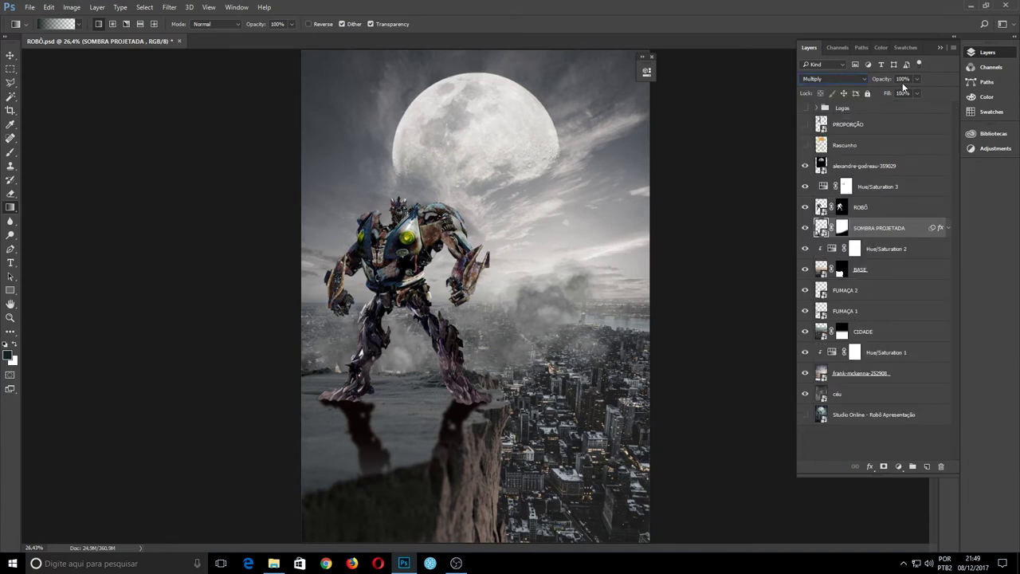
left_click(888, 82)
type("30")
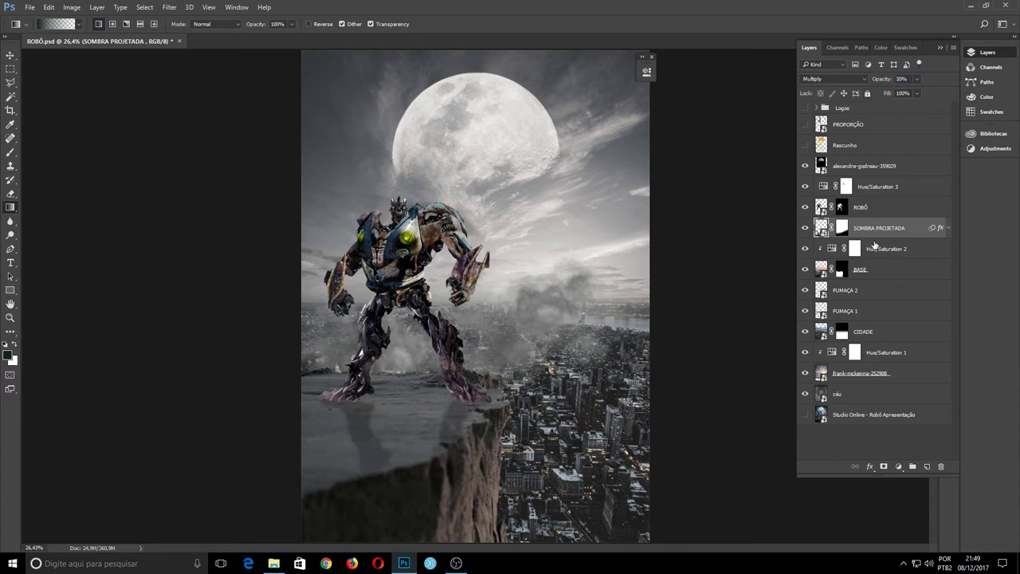
left_click_drag(924, 500, 926, 471)
left_click(926, 467)
double_click(841, 229)
type("SOMBRA")
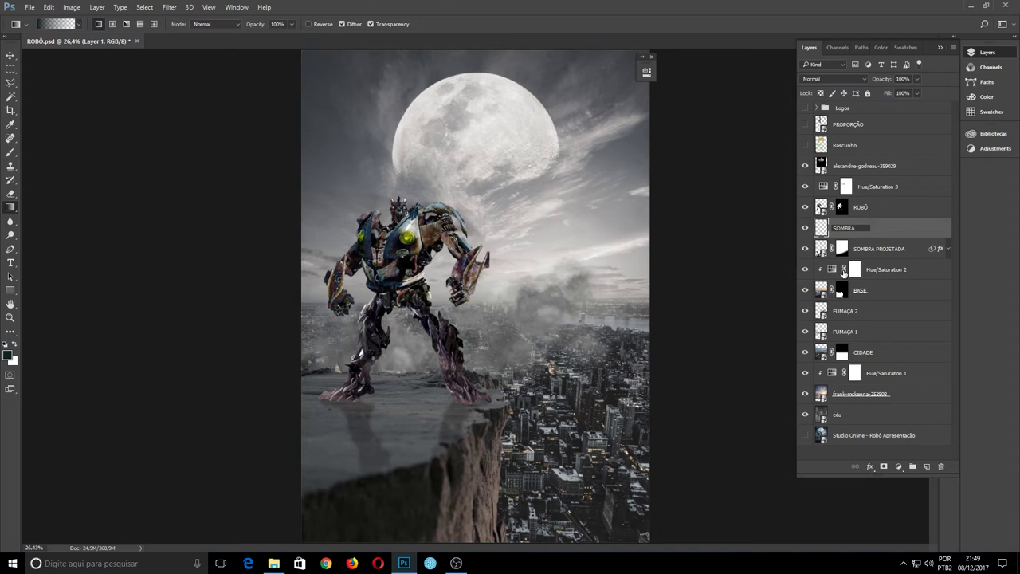
Step: Name the new layer SOMBRA DE CONTATO and zoom in on the robot's feet
key("Return")
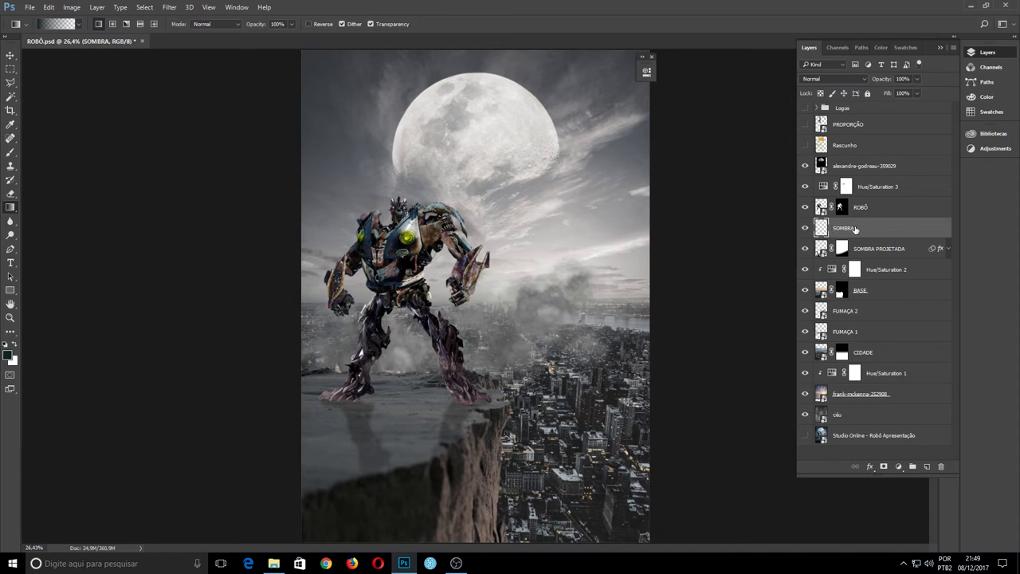
double_click(855, 229)
type("DE CONTATO")
key("Return")
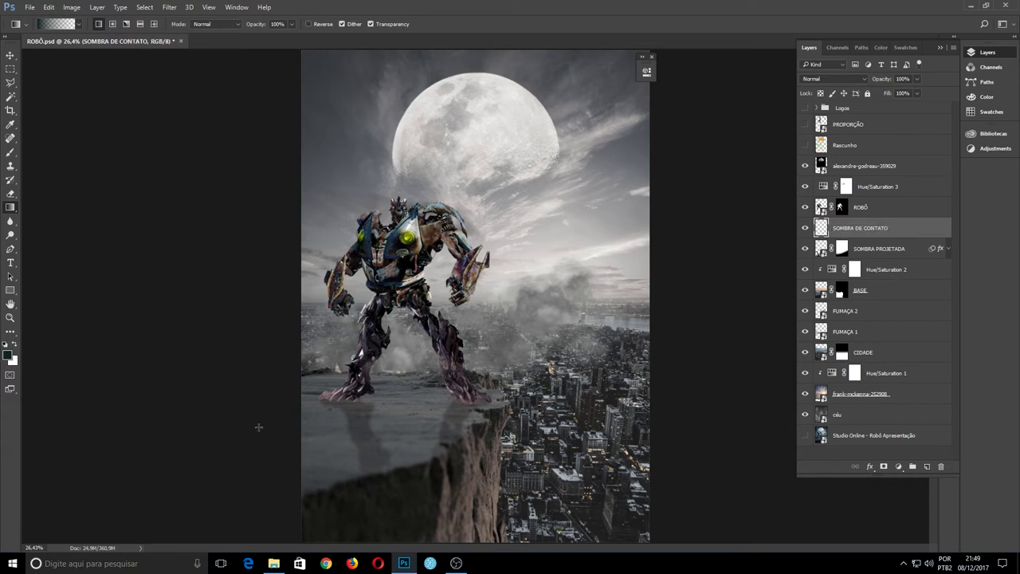
key("z")
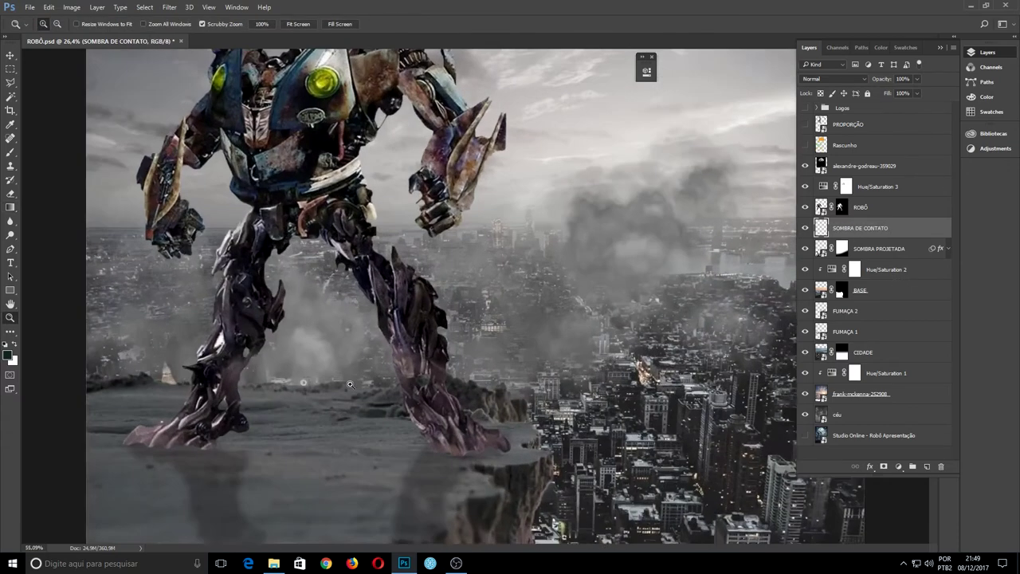
mouse_move(310, 367)
left_mouse_down()
mouse_move(355, 386)
mouse_move(328, 393)
left_mouse_up()
left_click_drag(391, 428, 313, 353)
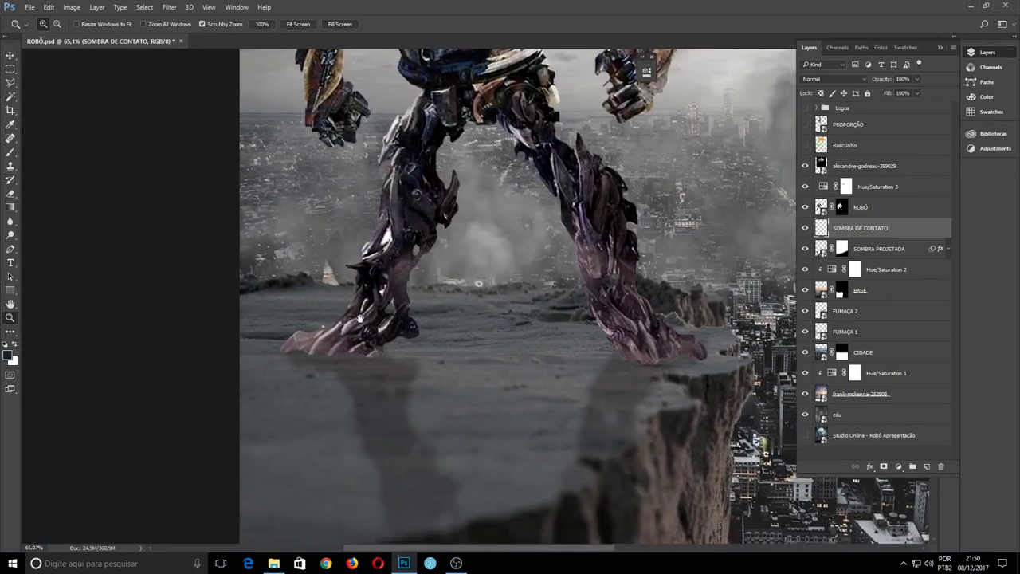
Step: Paint dark contact shadows under both feet with a 61 px brush, then add a layer
left_click(9, 153)
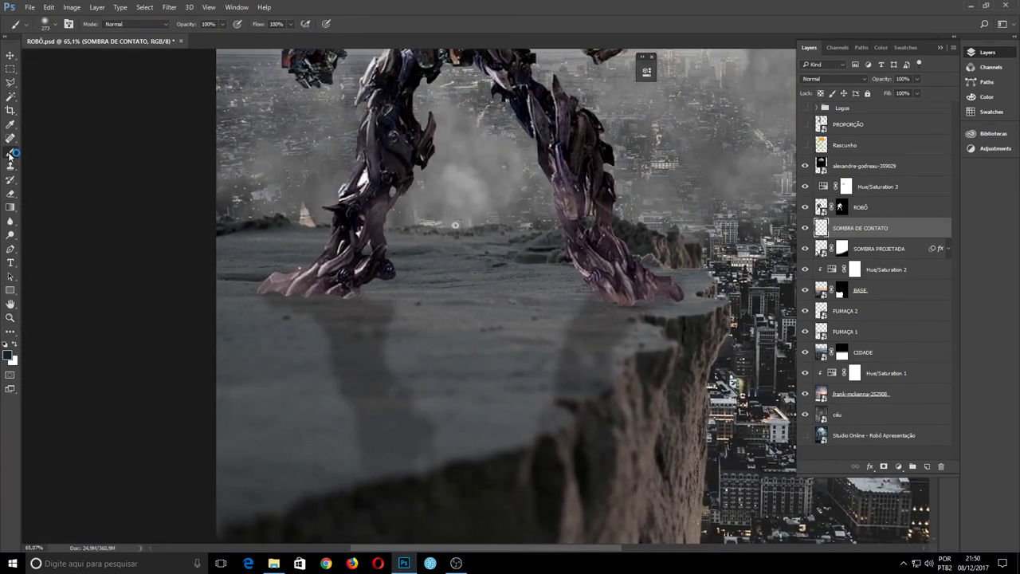
right_click(292, 309, "alt")
left_click_drag(292, 310, 257, 301)
mouse_move(263, 291)
left_mouse_down()
mouse_move(346, 298)
mouse_move(384, 276)
left_mouse_up()
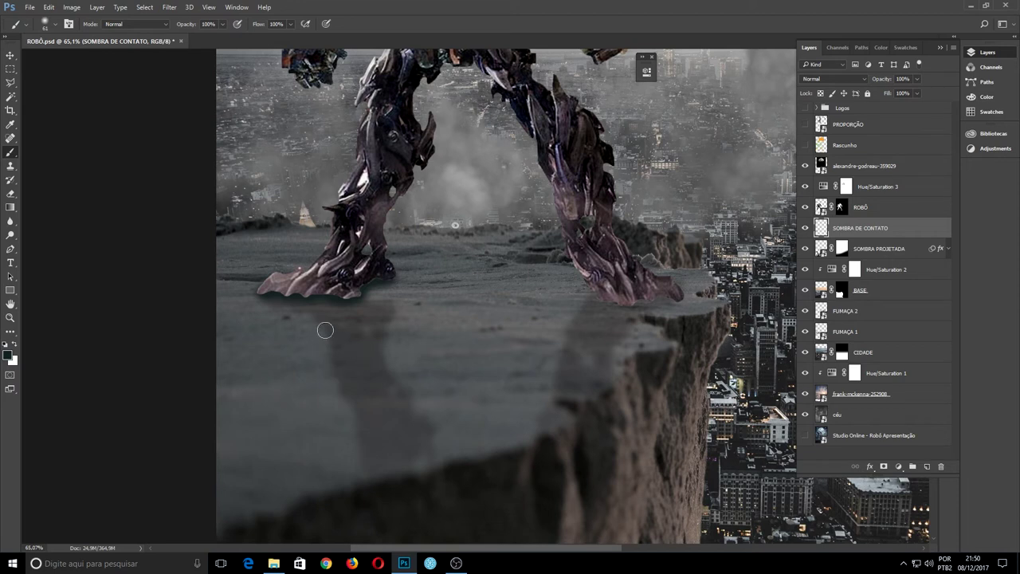
left_click_drag(595, 302, 682, 301)
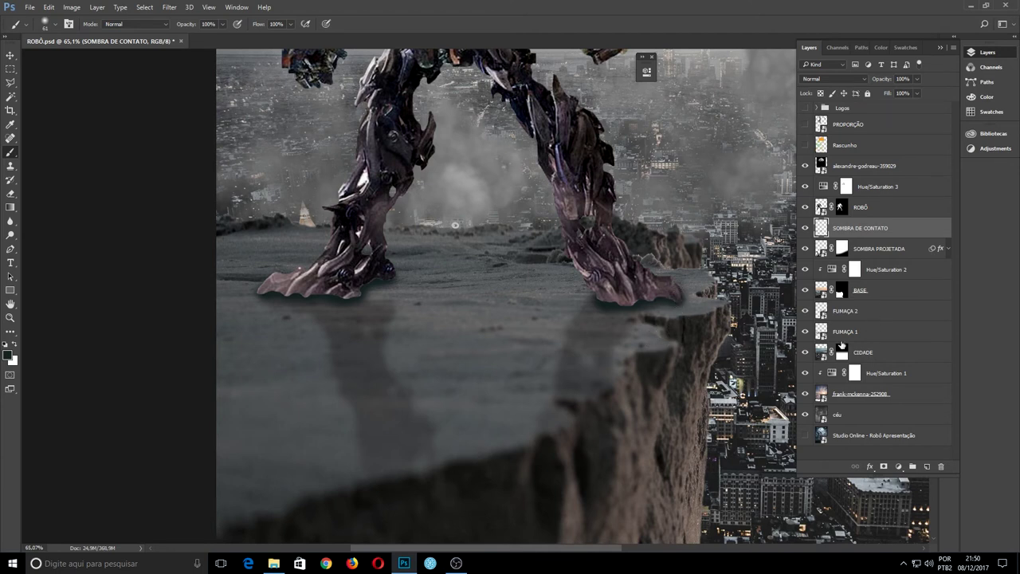
left_click(927, 467)
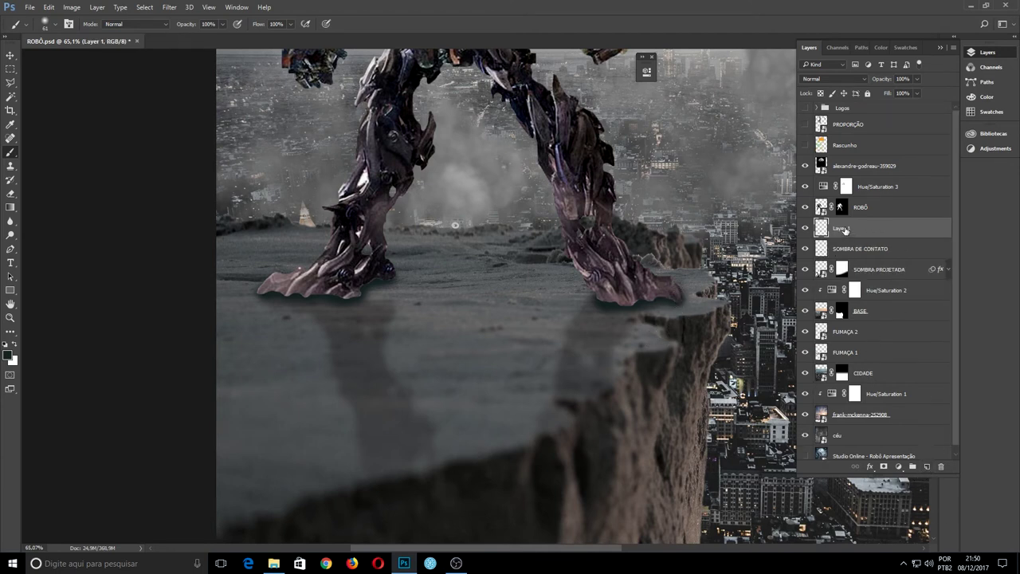
Step: Name the layer Sombra 2 and set a 104 px brush at 50% opacity
double_click(846, 230)
key("Return")
left_click_drag(439, 325, 470, 319)
left_click(209, 24)
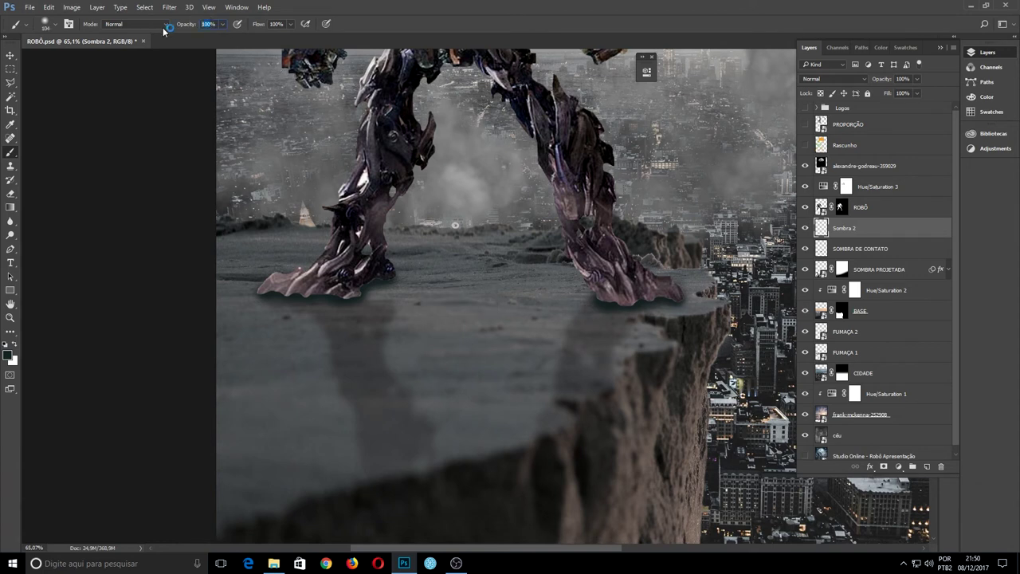
type("50")
key("Return")
key("Return")
Step: Paint soft shadows under both feet, lowering brush opacity to 30% and redoing one stroke
left_click(374, 294)
left_click_drag(375, 294, 301, 300)
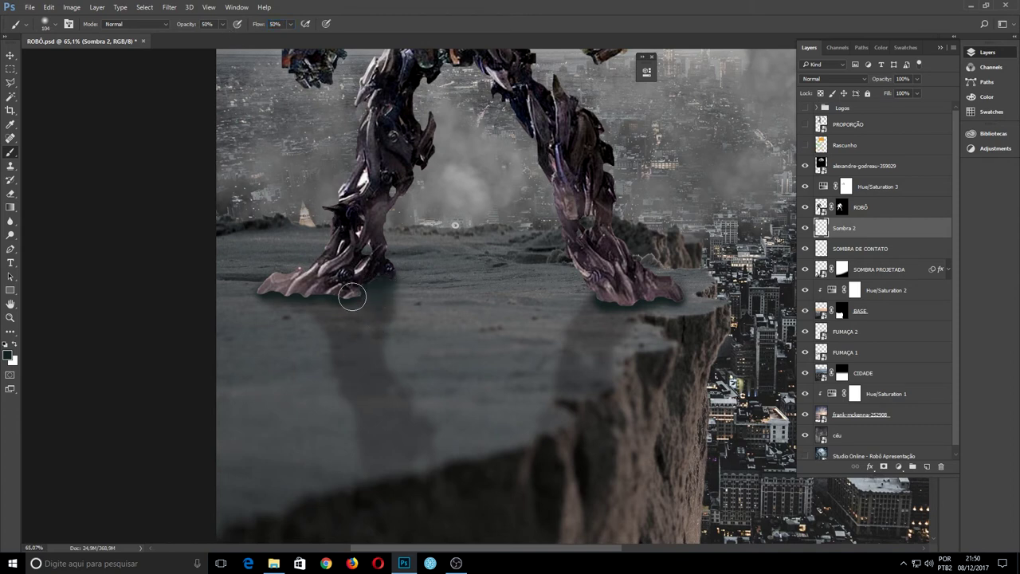
mouse_move(348, 335)
left_mouse_down()
mouse_move(380, 390)
mouse_move(371, 326)
left_mouse_up()
left_click_drag(348, 292, 353, 303)
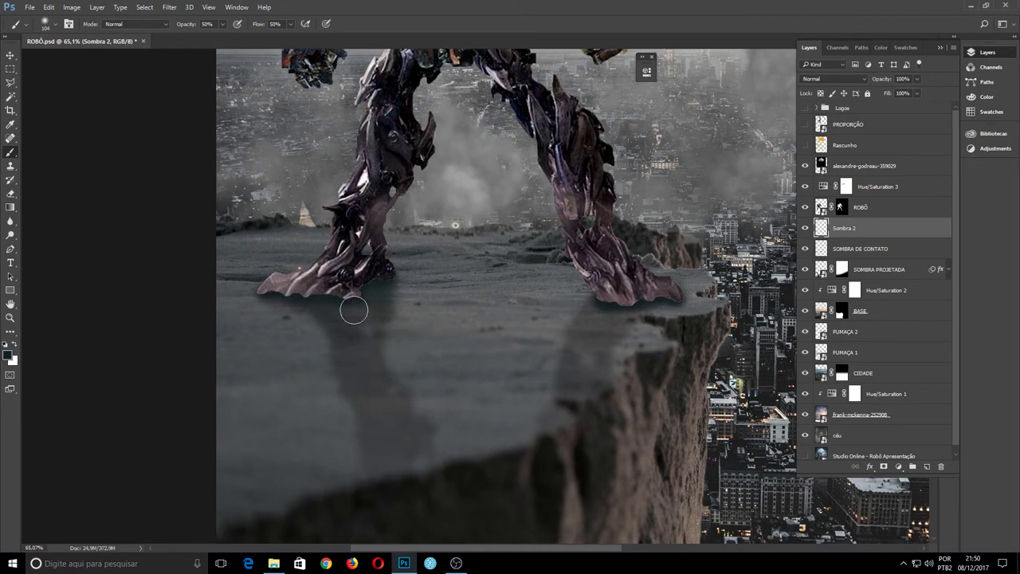
type("30")
key("ctrl+z")
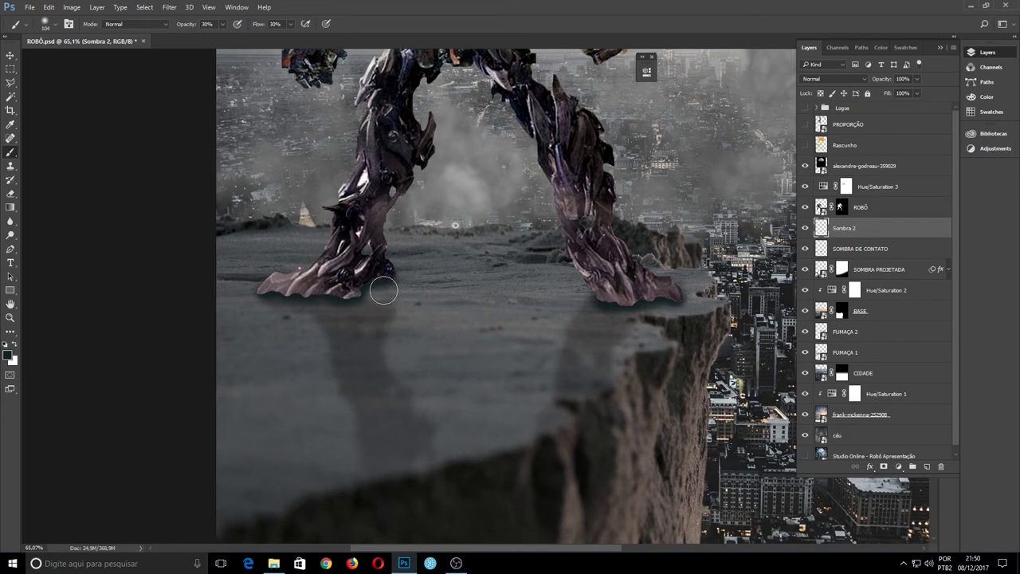
mouse_move(376, 293)
left_mouse_down()
mouse_move(382, 287)
mouse_move(389, 301)
left_mouse_up()
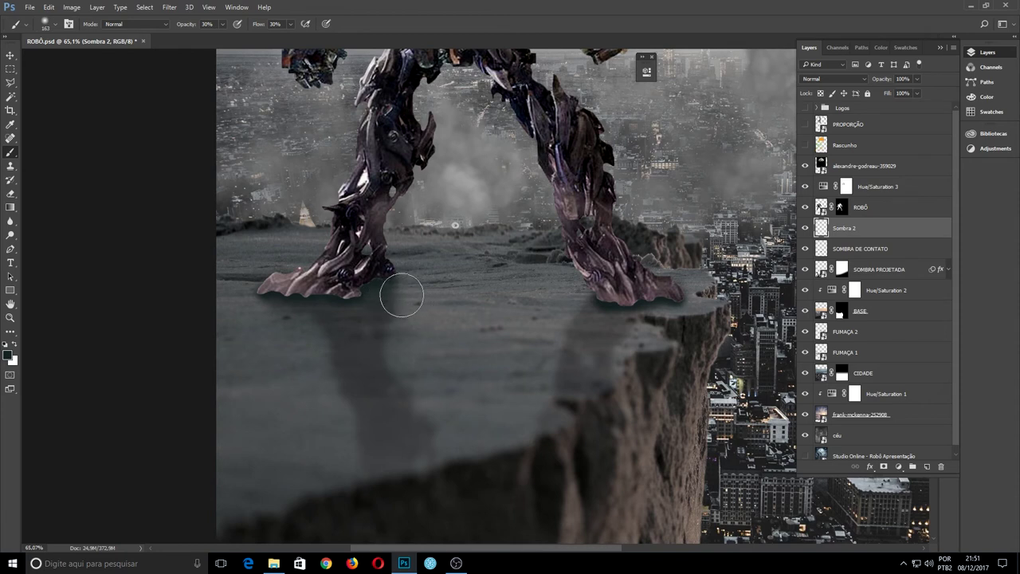
left_click_drag(606, 298, 649, 306)
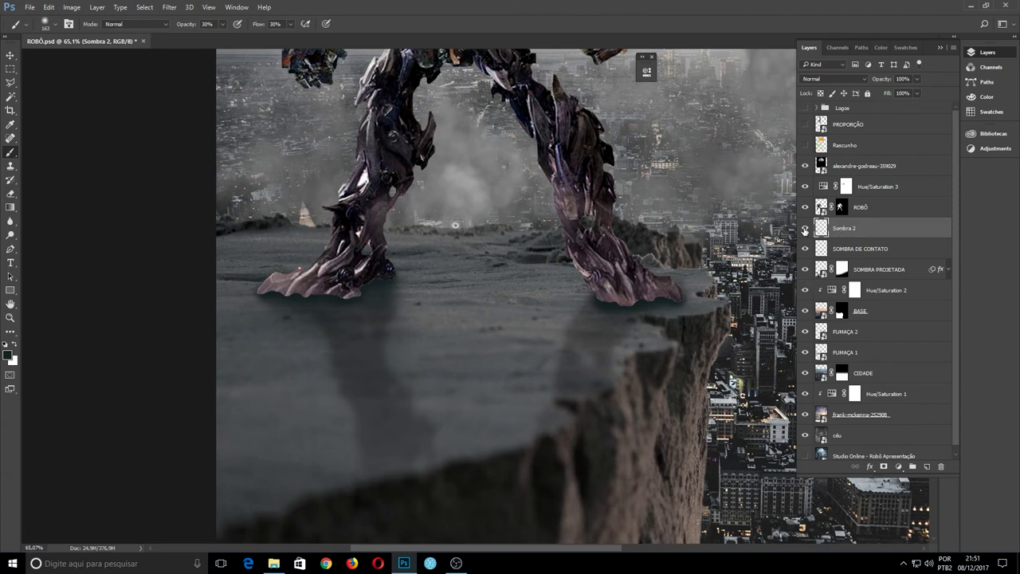
Step: Toggle Sombra 2 to compare, then move it above the ROBÔ layer
left_click(806, 231)
left_click(805, 230)
left_click(805, 230)
left_click(805, 231)
left_click(874, 207)
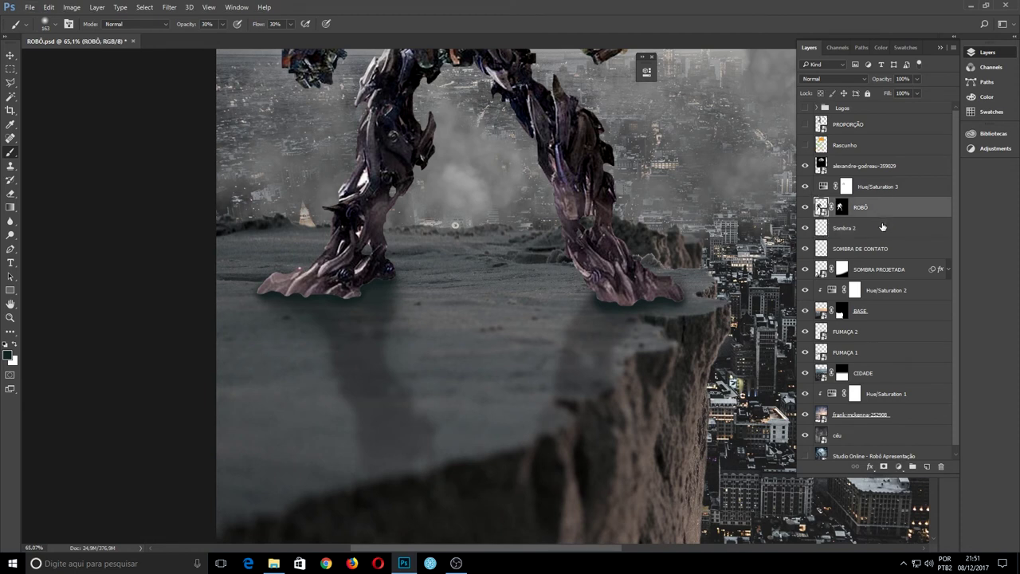
left_click(886, 228)
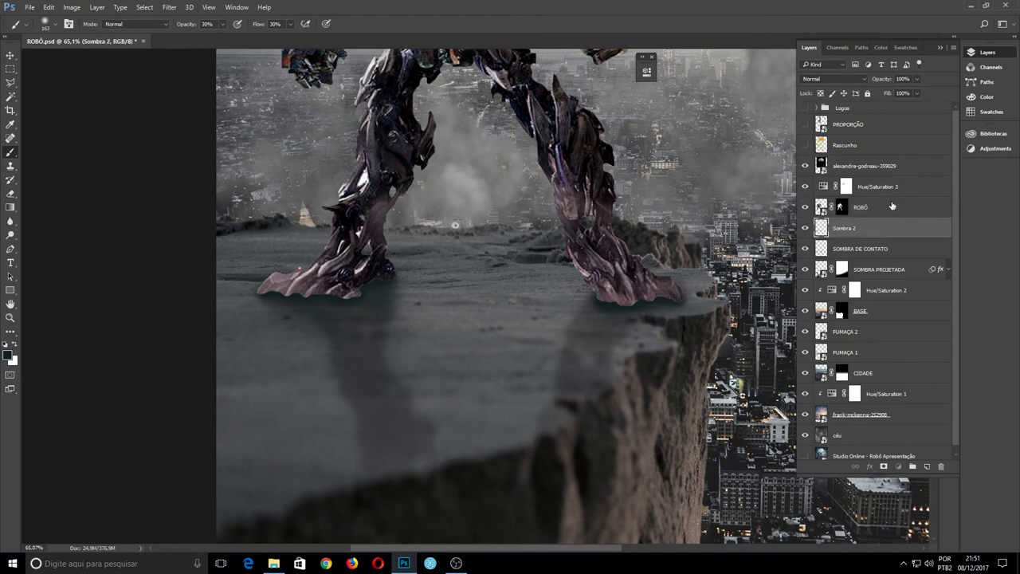
left_click_drag(895, 232, 890, 206)
left_click_drag(676, 333, 642, 341)
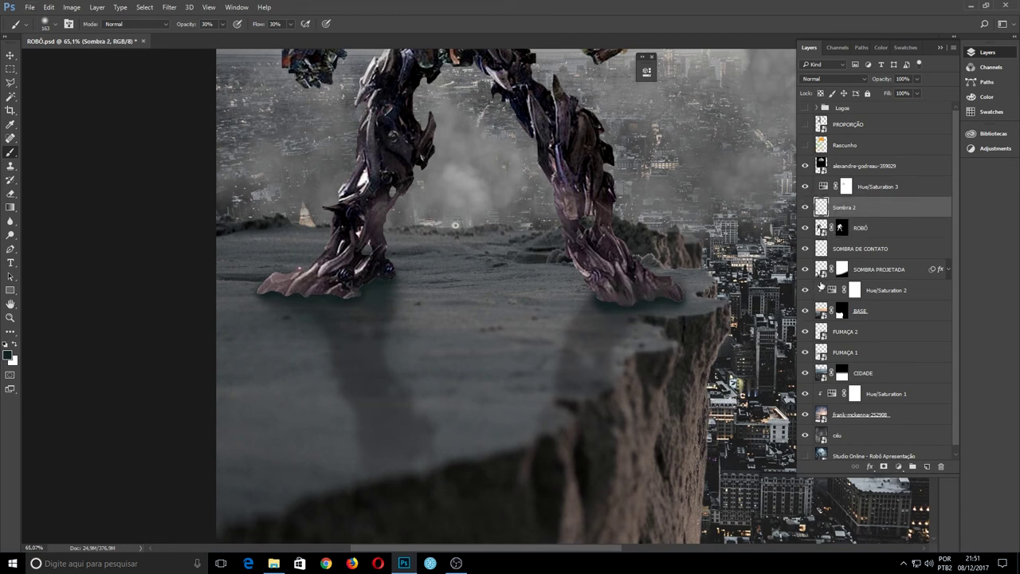
key("ctrl+z")
key("ctrl+z")
Step: Set Sombra 2 to Multiply blend mode at 60% opacity
left_click(893, 191)
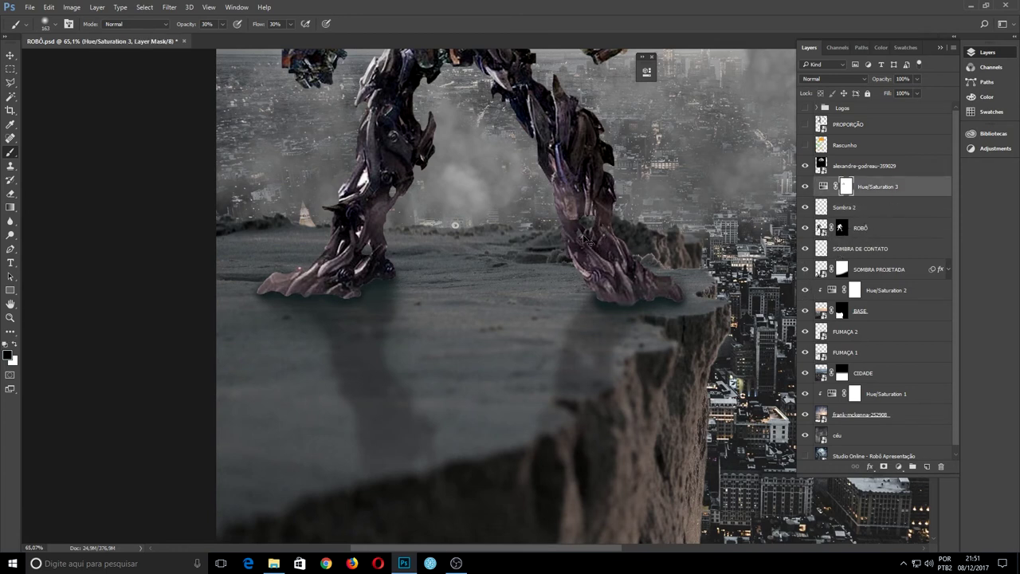
left_click(867, 210)
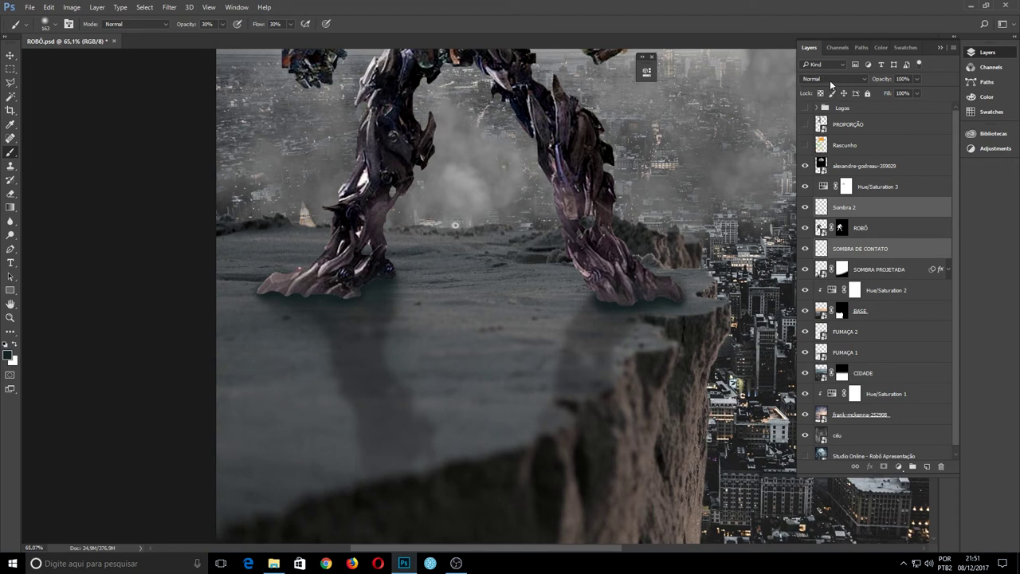
left_click(831, 83)
left_click(832, 118)
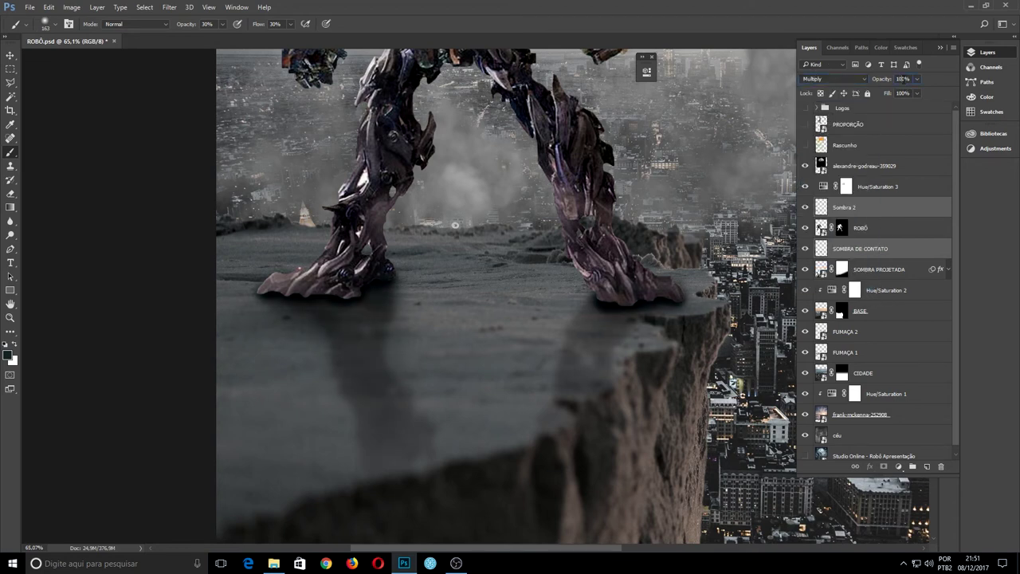
type("30")
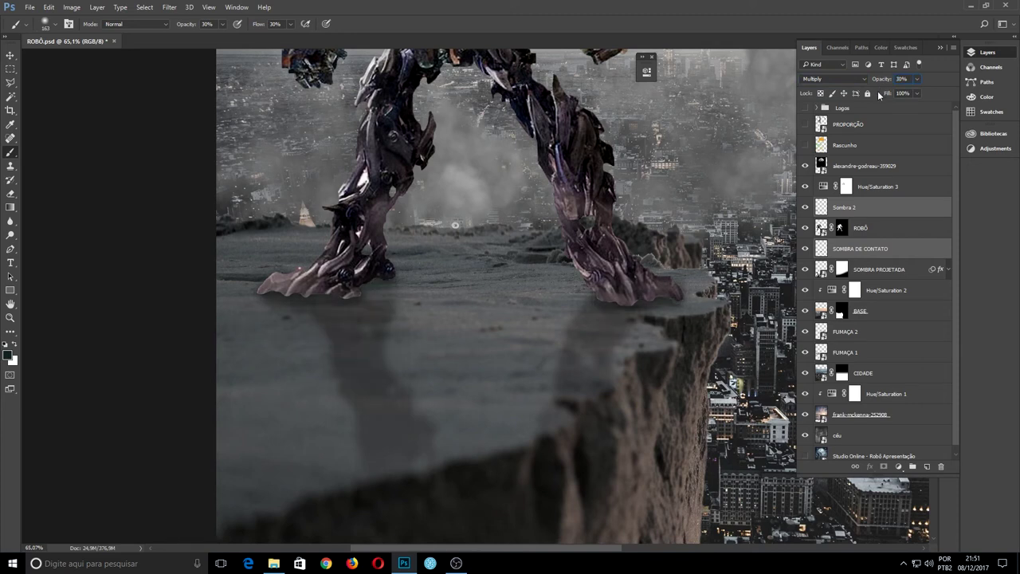
type("6")
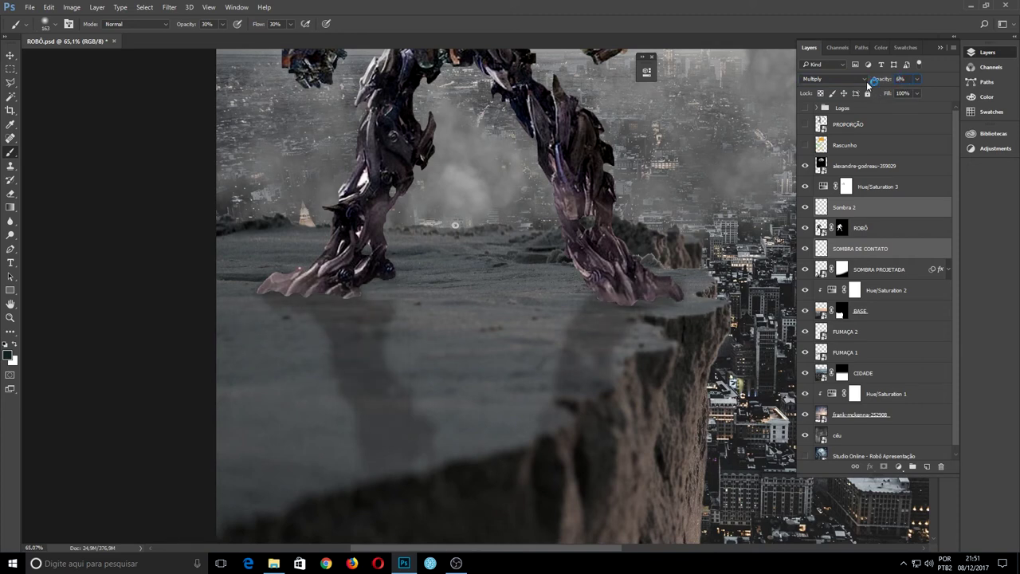
type("0")
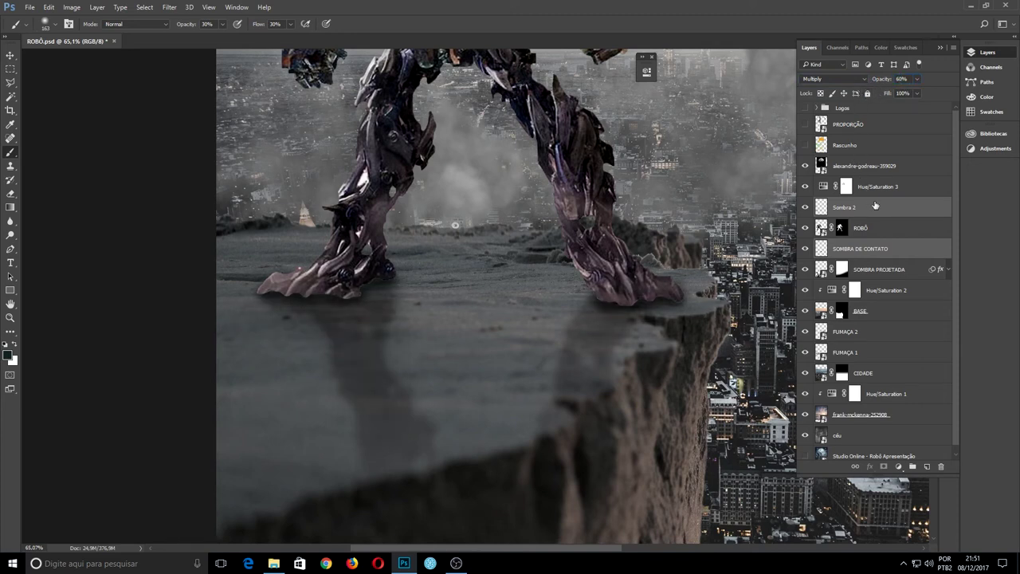
Step: Toggle Sombra 2 to check the shadow, then select SOMBRA DE CONTATO and the Move tool
left_click(876, 205)
left_click(805, 207)
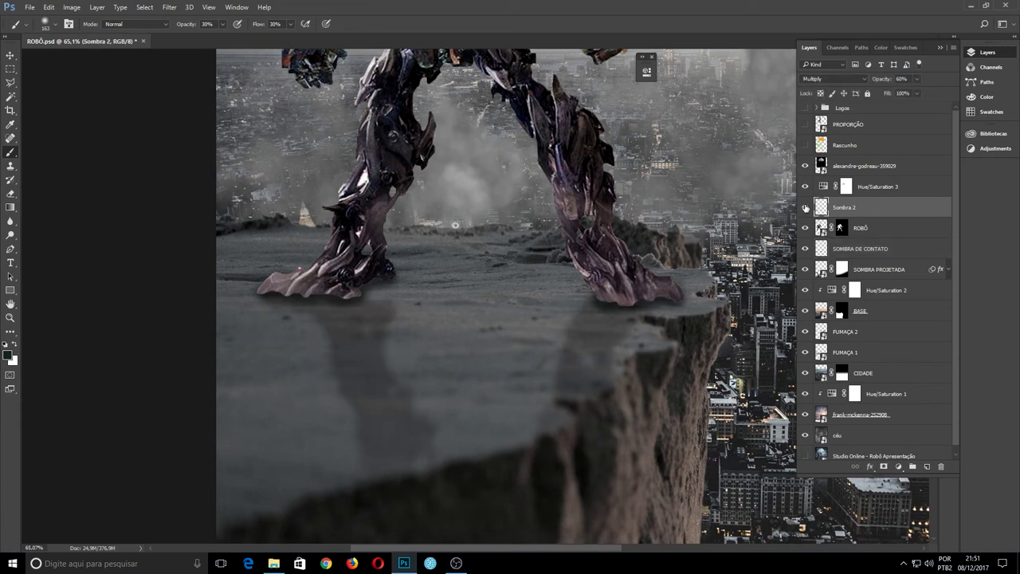
left_click(805, 207)
left_click(870, 250)
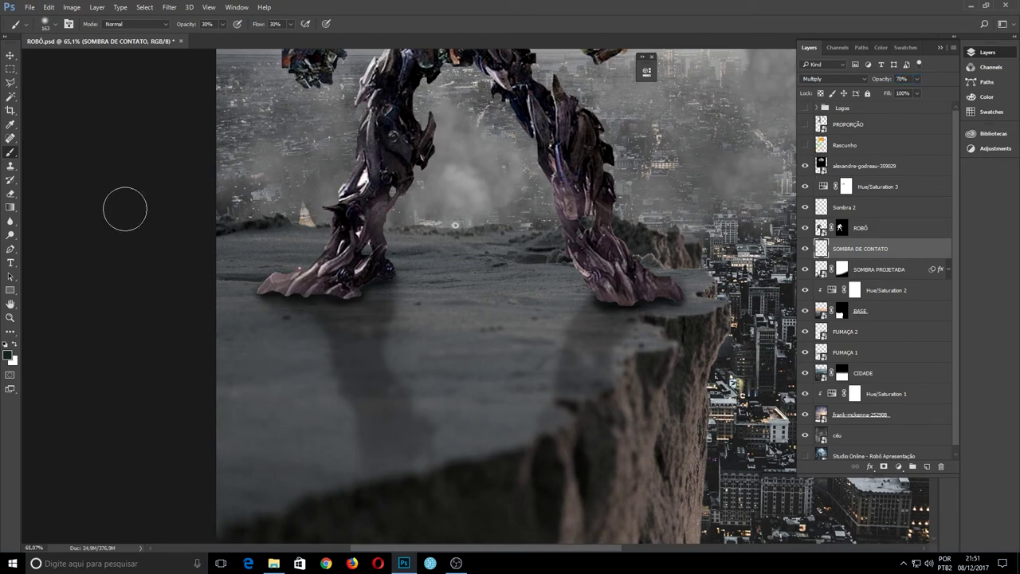
left_click(11, 56)
Step: Set SOMBRA DE CONTATO to 50% opacity and SOMBRA PROJETADA to 20% opacity
key("ctrl+minus")
key("ctrl+minus")
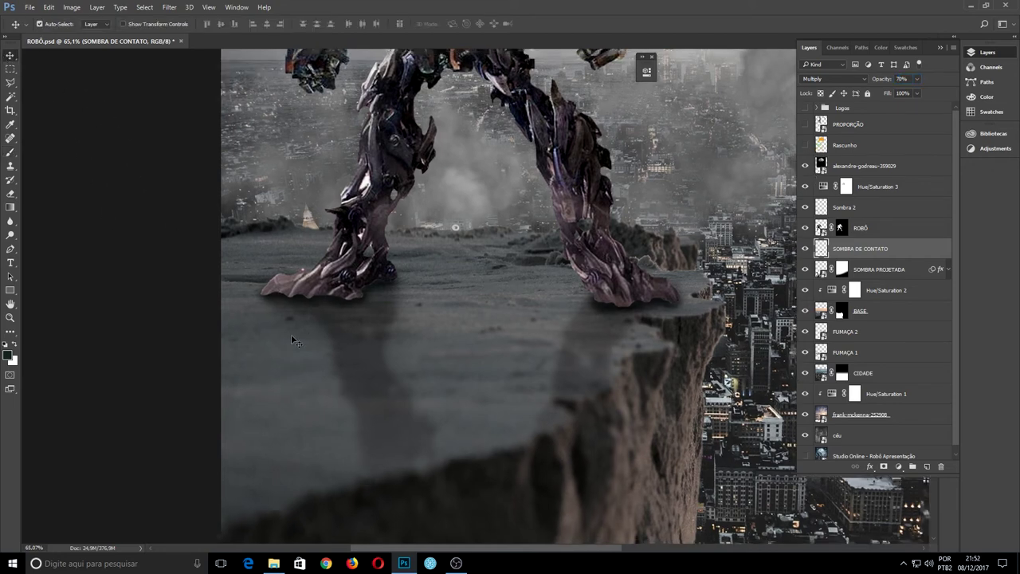
key("ctrl+minus")
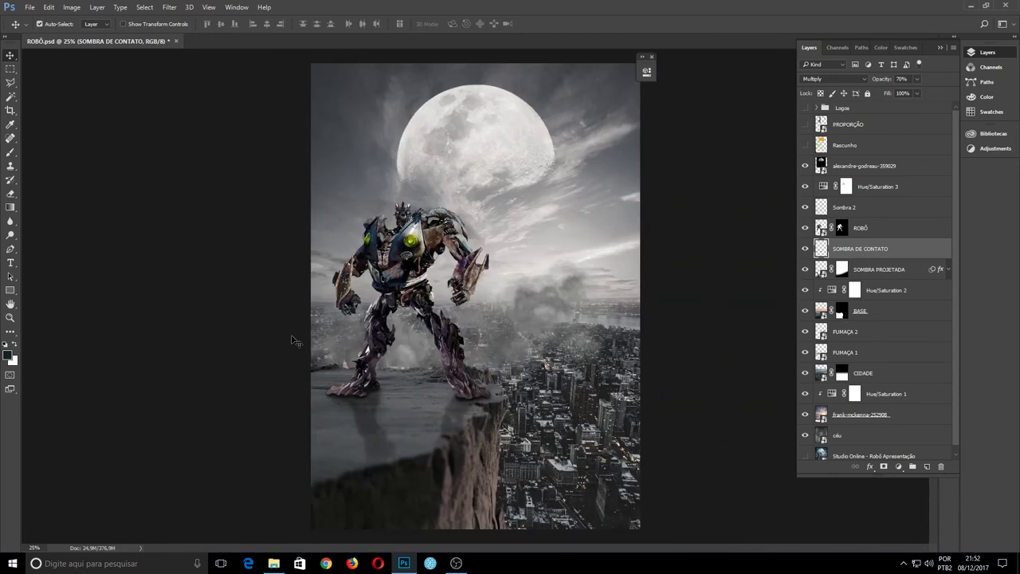
key("ctrl+0")
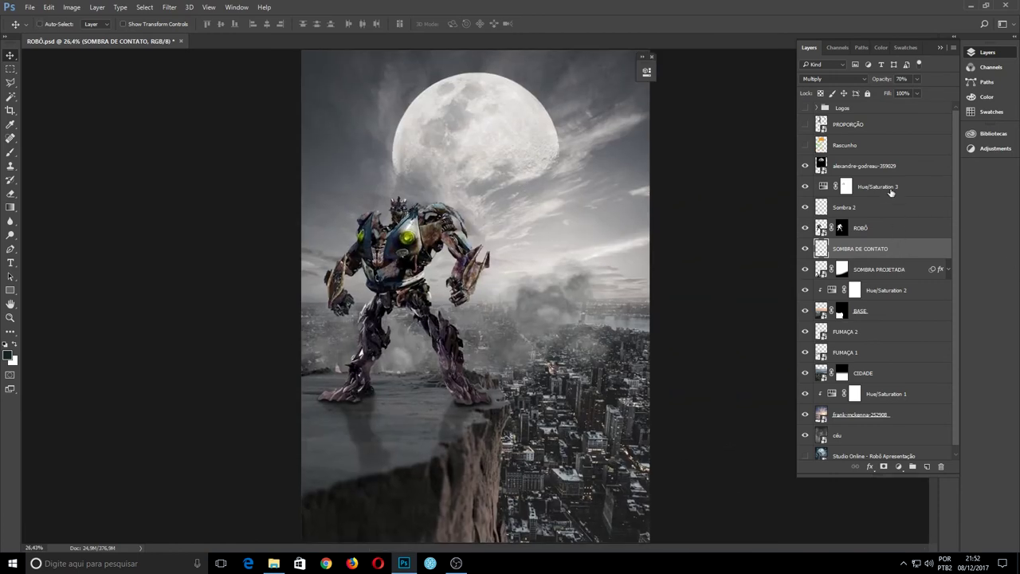
type("50")
key("Return")
left_click(895, 271)
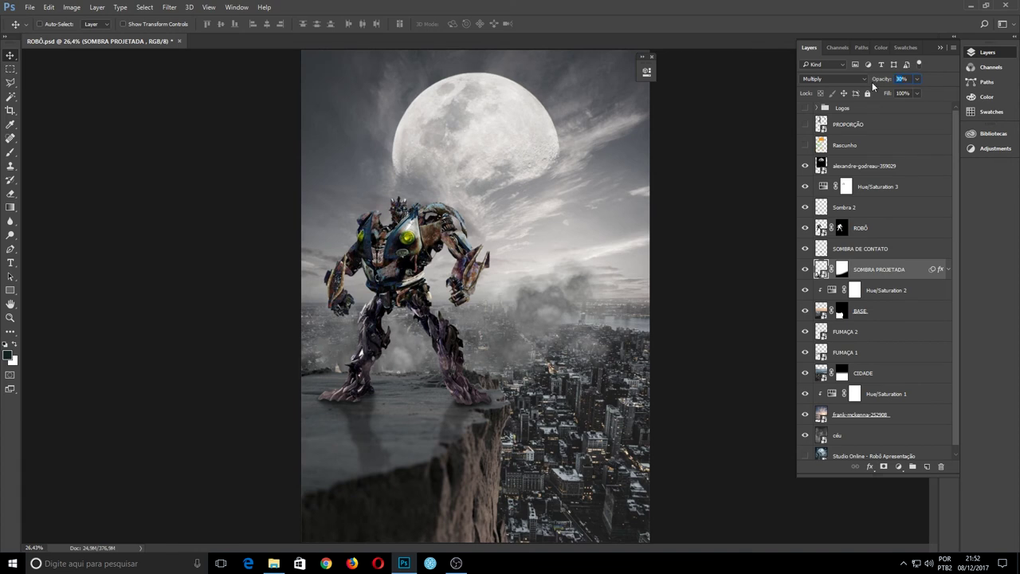
type("20")
left_click(876, 250)
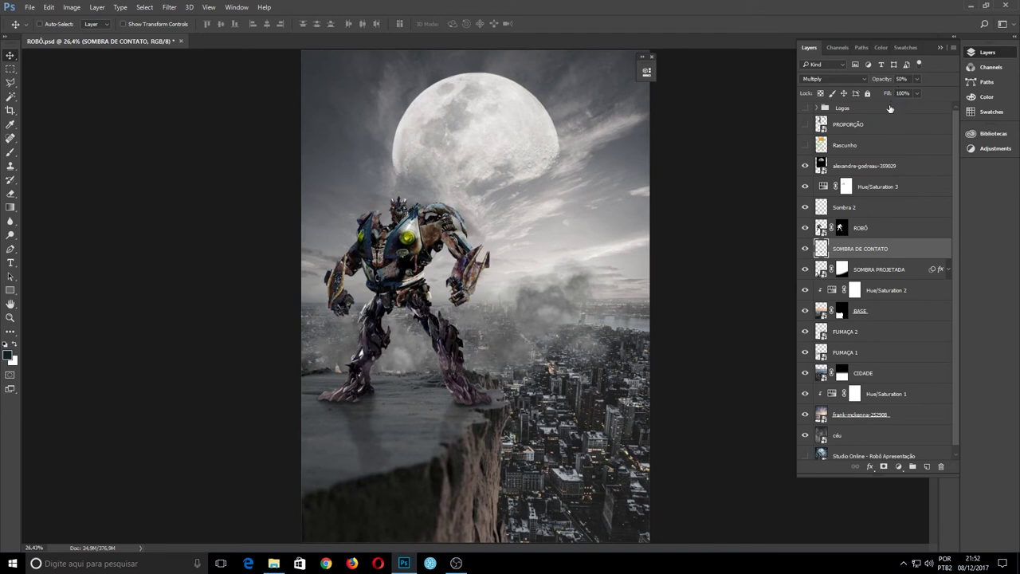
Step: Move Sombra 2 below ROBÔ and group the three shadow layers together
left_click(879, 209)
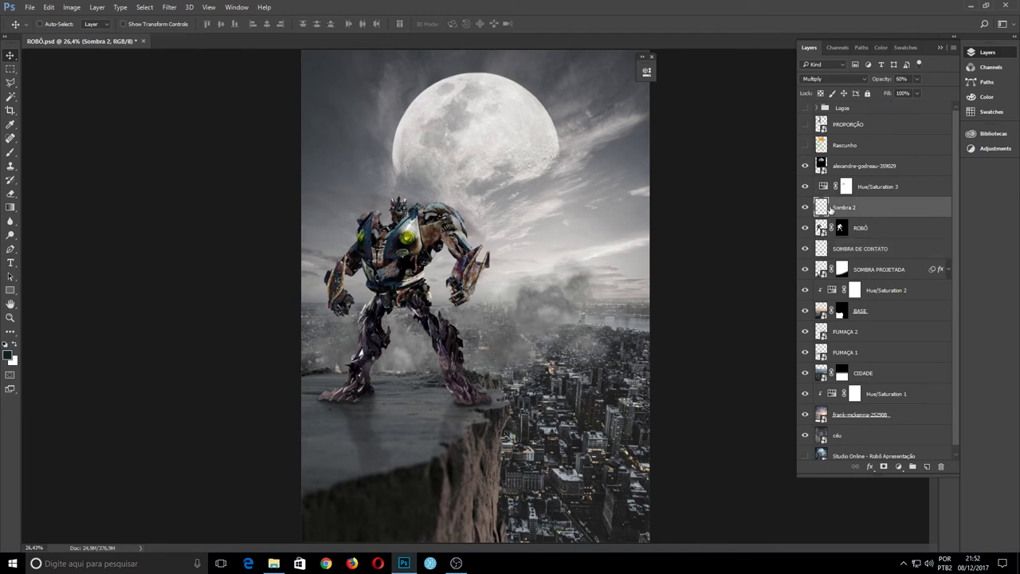
left_click_drag(874, 212, 872, 238)
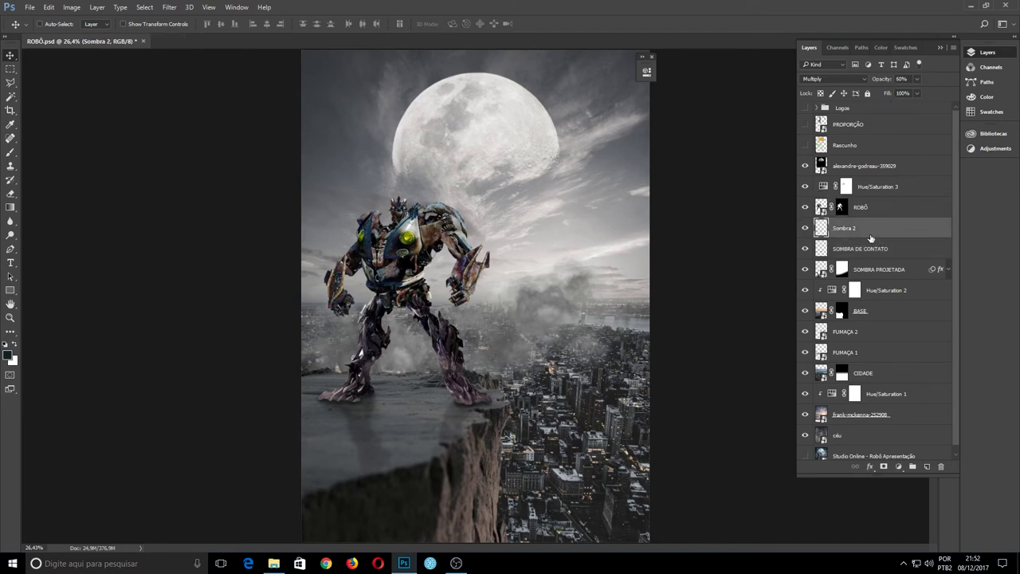
left_click(895, 274, "shift")
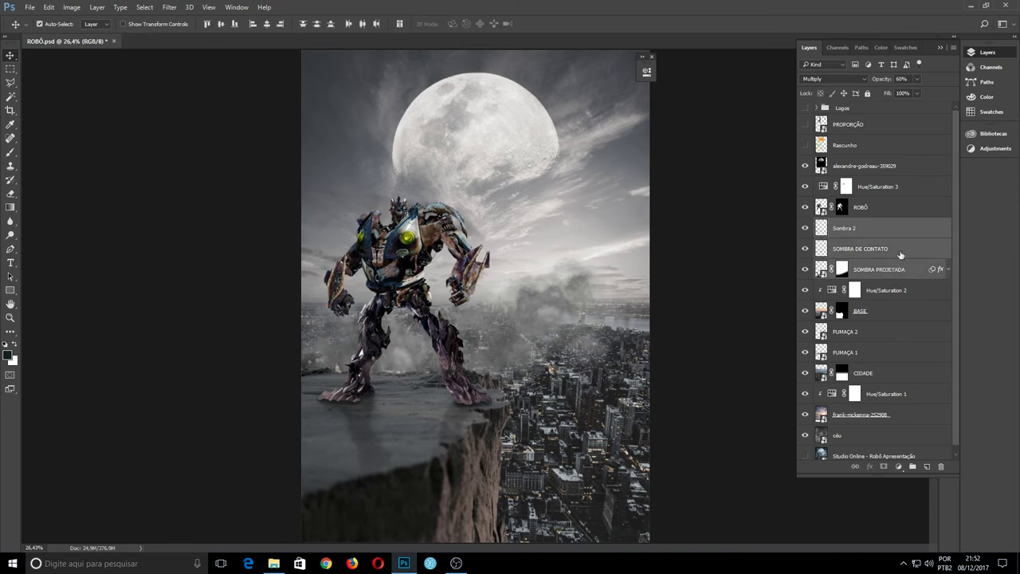
key("ctrl+g")
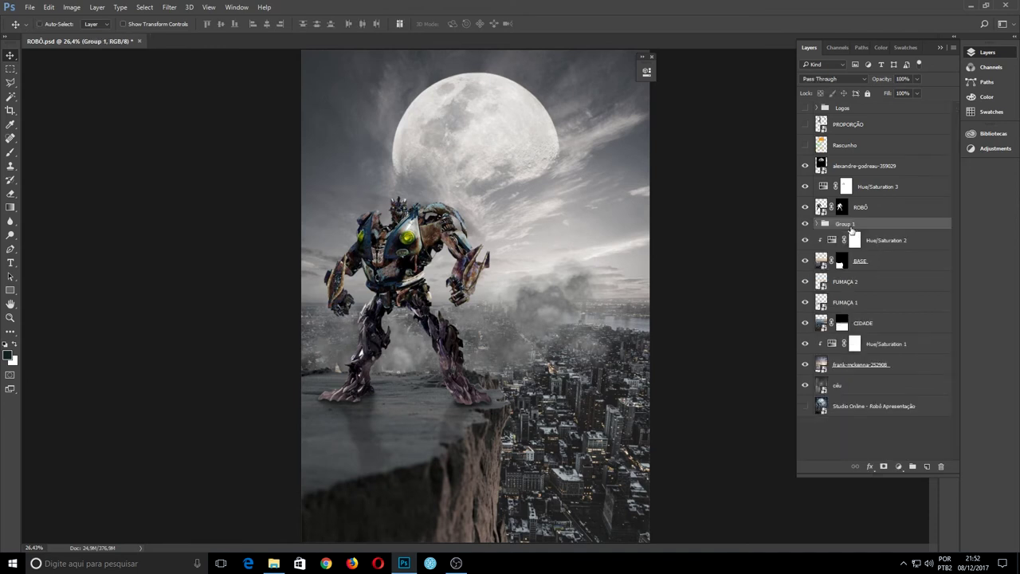
Step: Rename the new shadow group SOMBRA
double_click(847, 224)
type("Sombr")
type("a")
key("Return")
double_click(846, 224)
type("SOMBRA")
key("Return")
left_click(851, 165)
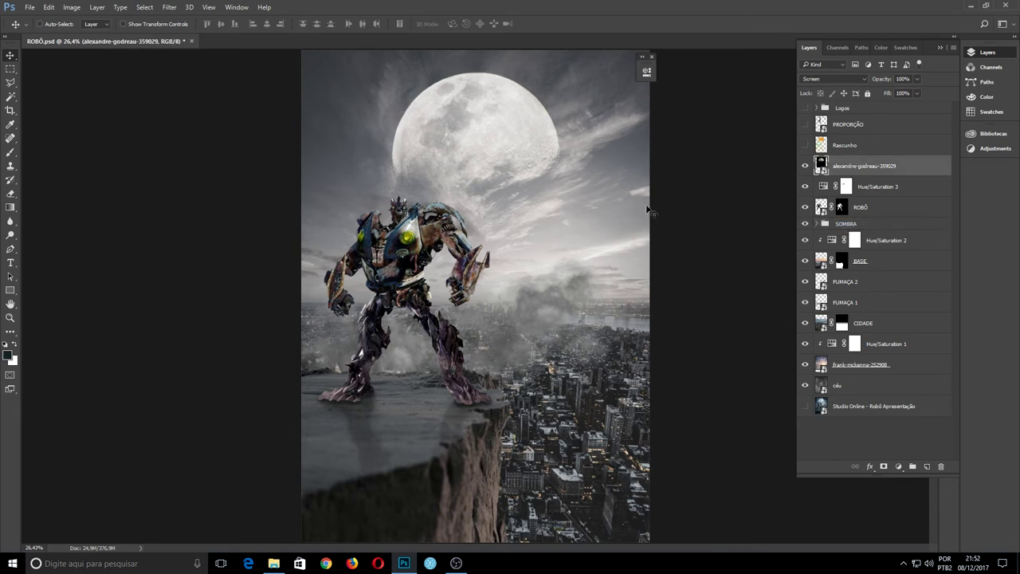
Step: Save as ROBÔ.psd, replacing the existing file and accepting the Photoshop format options
left_click(652, 57)
left_click(30, 8)
left_click(67, 126)
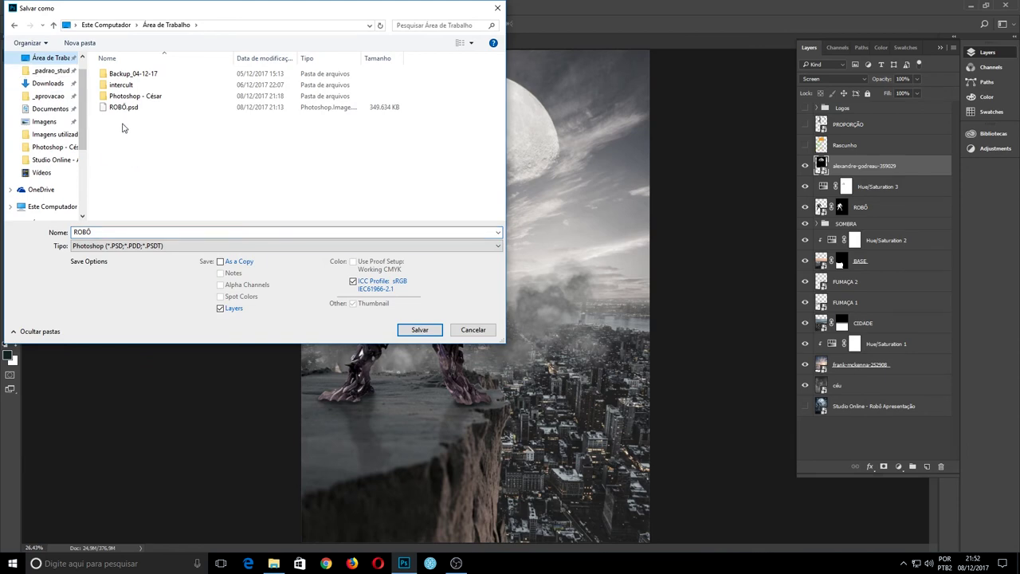
left_click(123, 107)
left_click(414, 331)
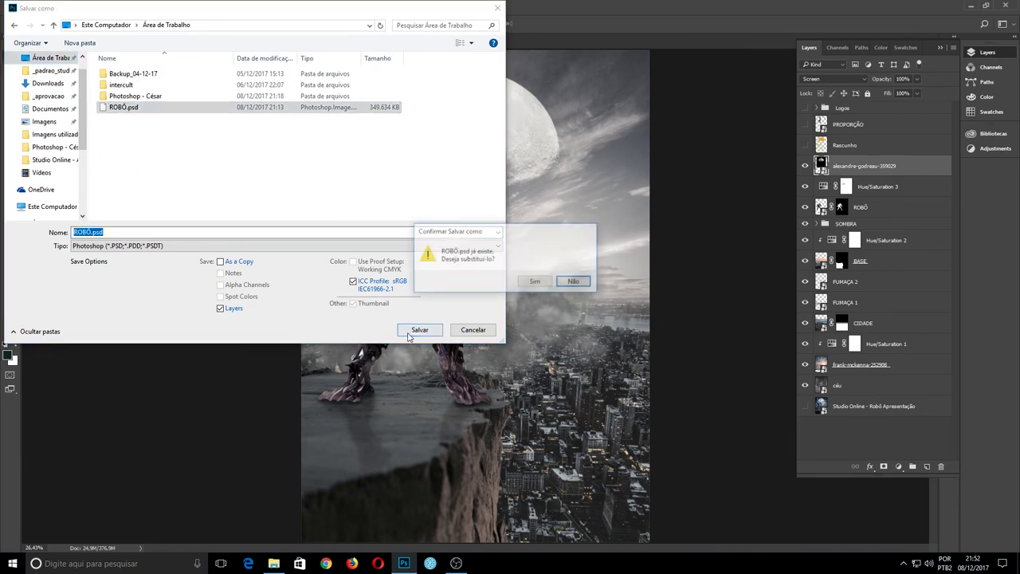
left_click(536, 282)
left_click(630, 172)
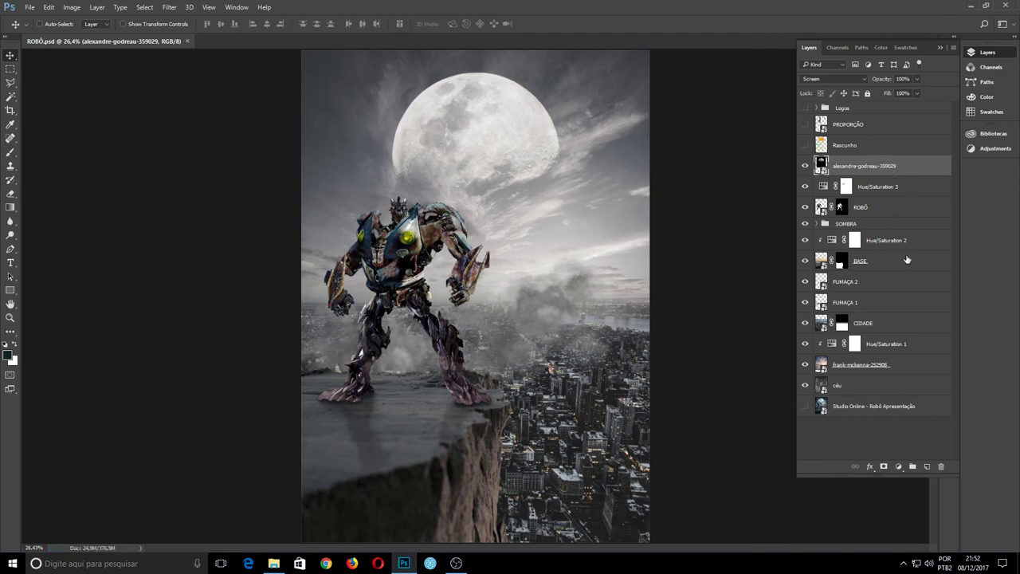
Step: Group the layers from alexandre-godreau down to Studio Online into a group named EDITAVEL
left_click(886, 409, "shift")
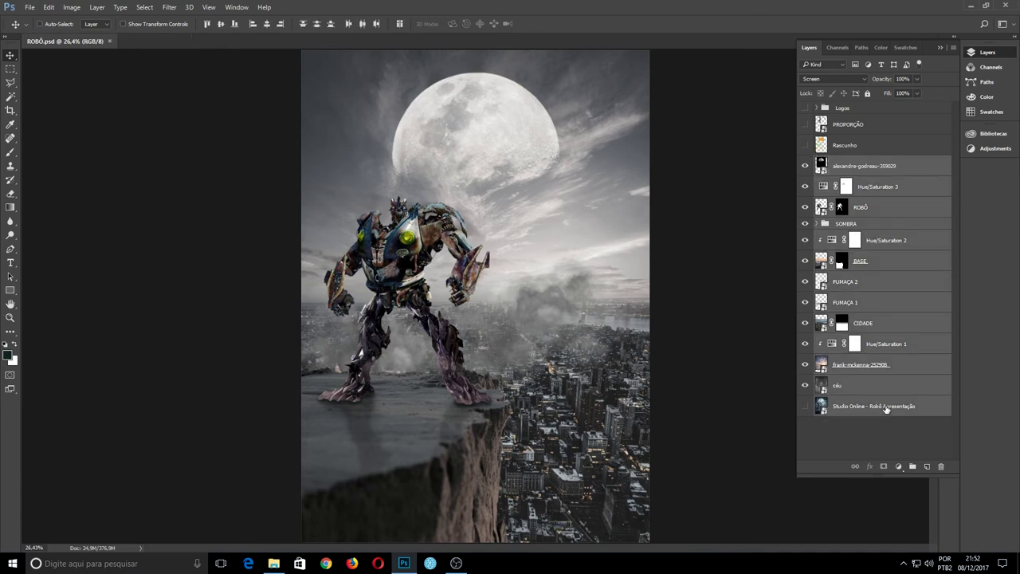
left_click(930, 165)
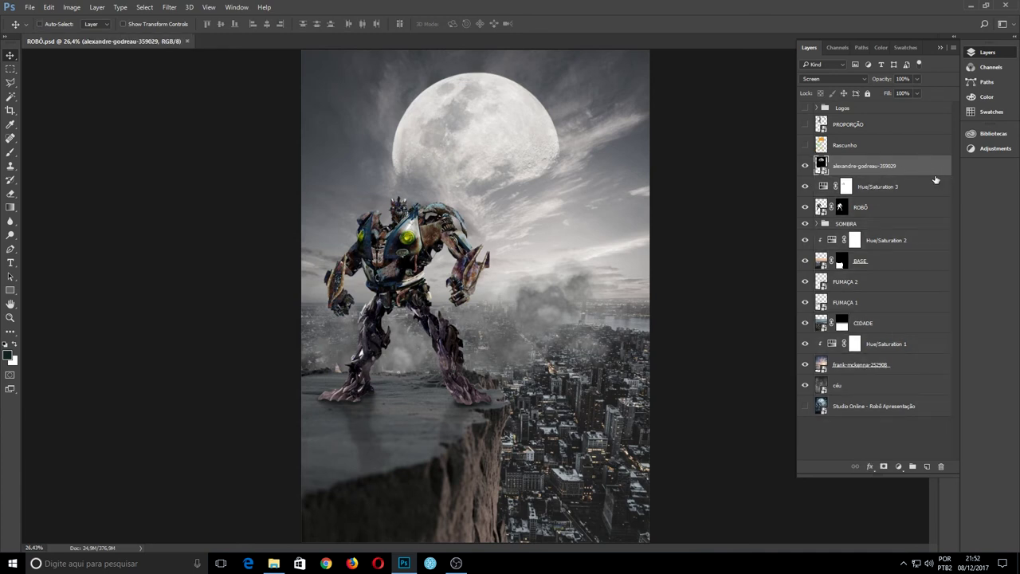
left_click(929, 410, "shift")
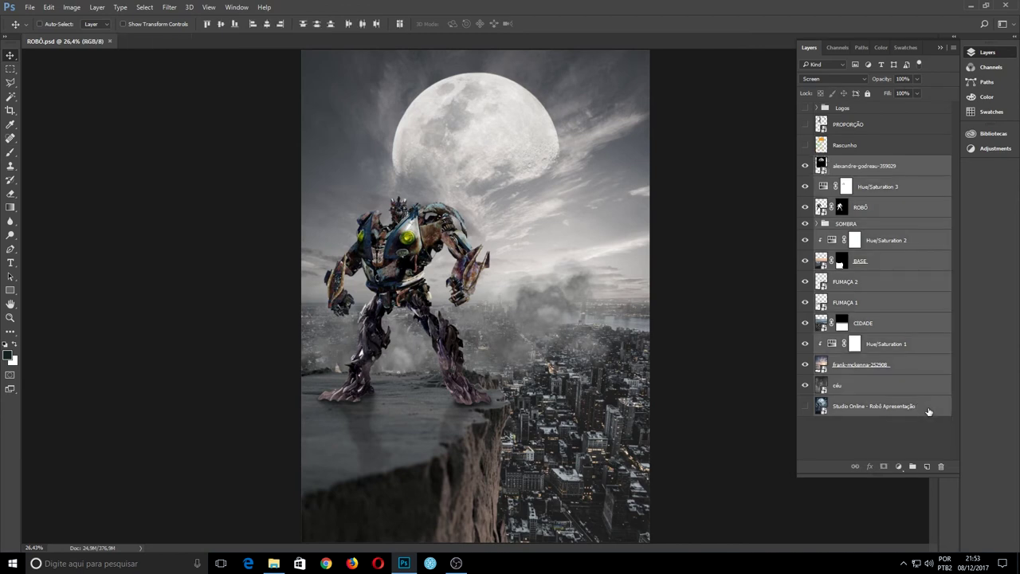
key("ctrl+g")
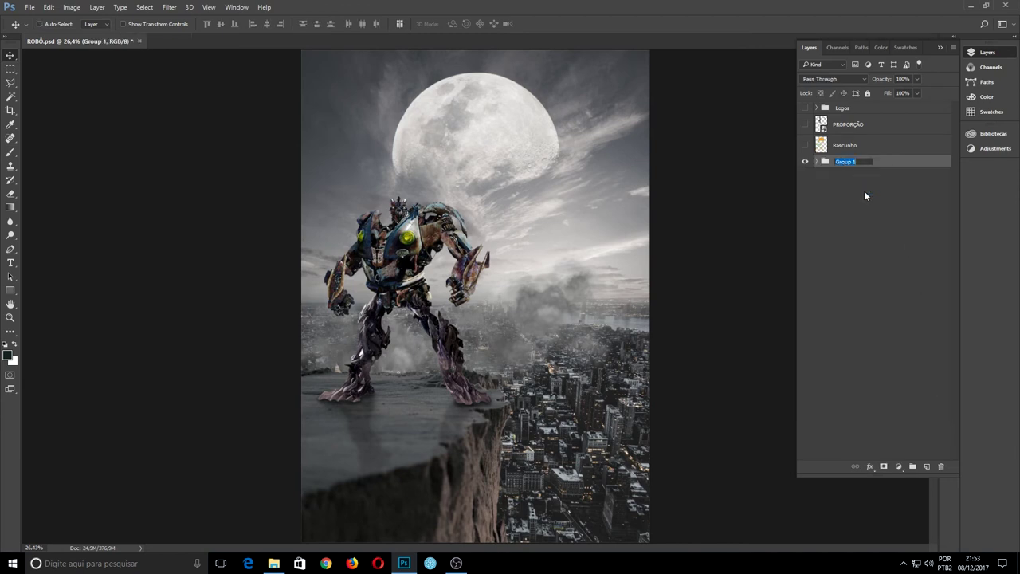
type("EDITAVEL")
key("Return")
Step: Stamp a merged copy of all visible layers, name it AJUSTE 1, and convert it to a smart object
key("ctrl+shift+alt+e")
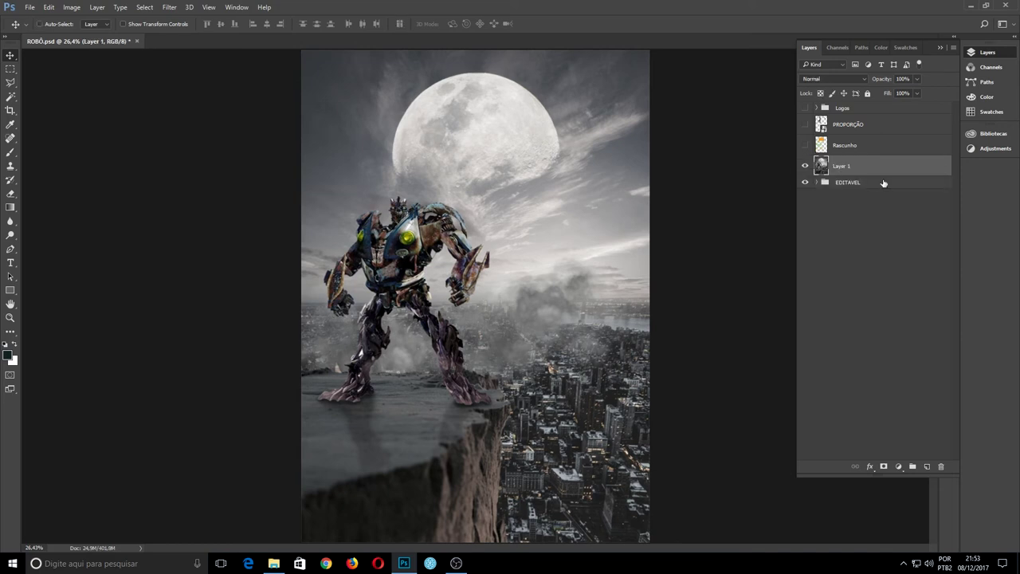
double_click(842, 167)
type("1")
key("Return")
right_click(870, 168)
left_click(819, 196)
left_click(898, 468)
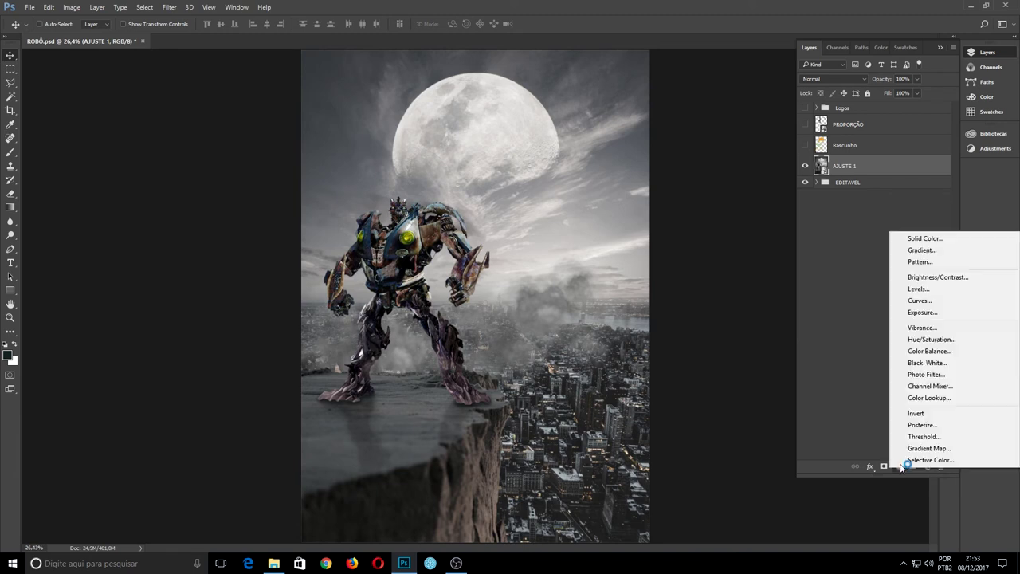
Step: Add a Photo Filter adjustment set to Sepia and toggle it to compare
left_click(926, 375)
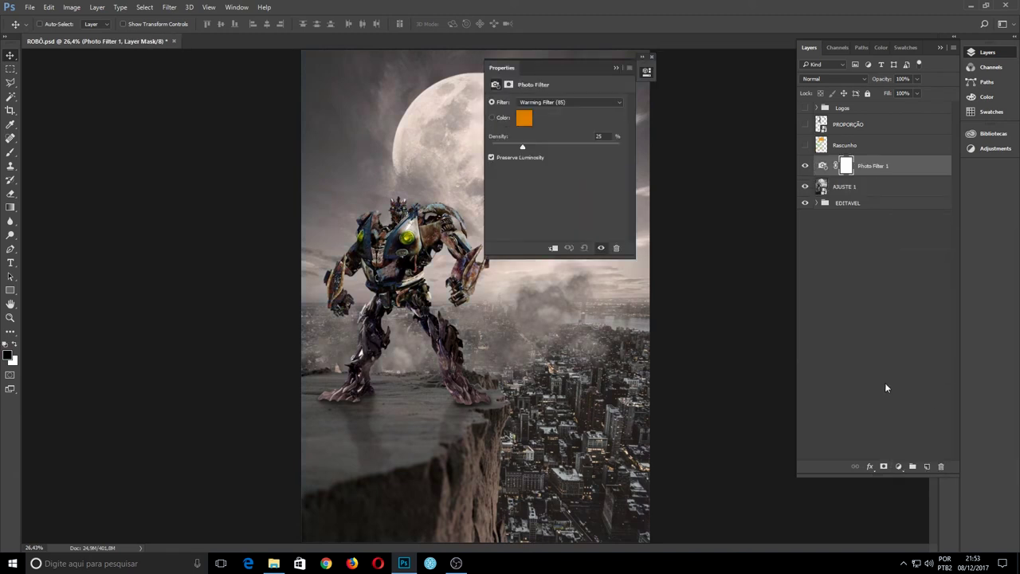
left_click(563, 103)
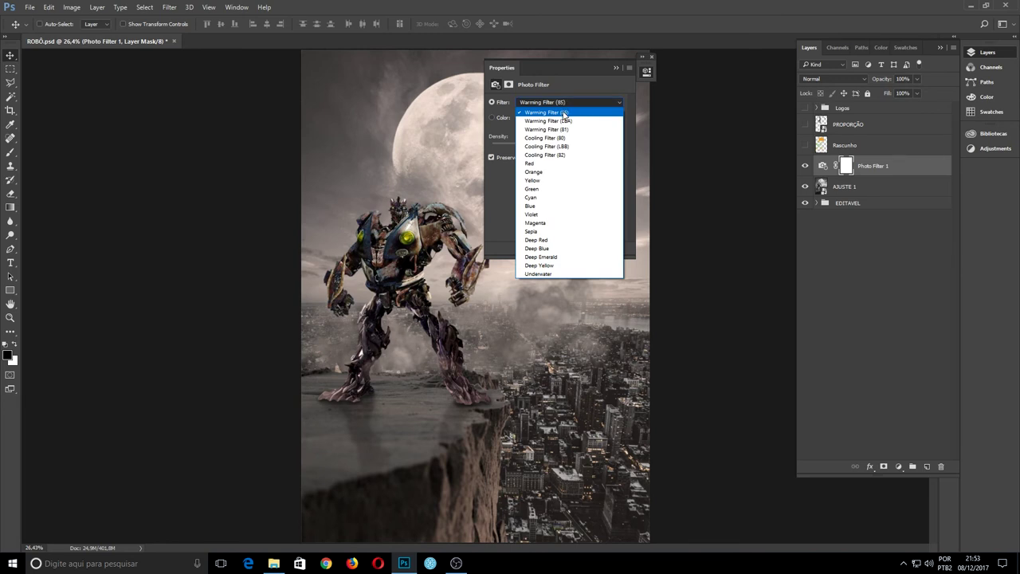
left_click(557, 231)
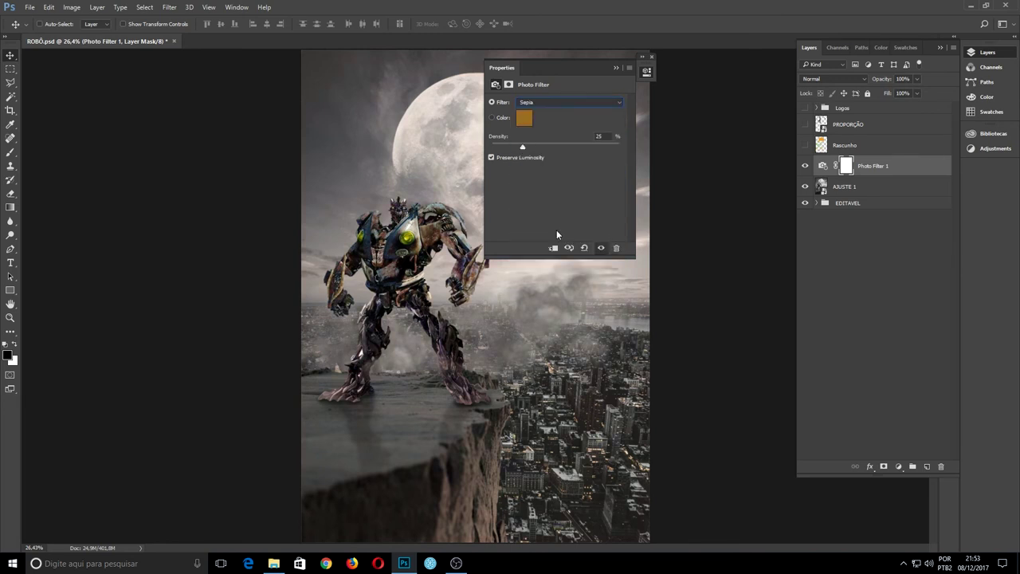
left_click(601, 248)
left_click(600, 248)
left_click(600, 248)
left_click(601, 248)
Step: Close the Properties panel and add a new empty layer above AJUSTE 1
left_click(617, 68)
left_click(652, 58)
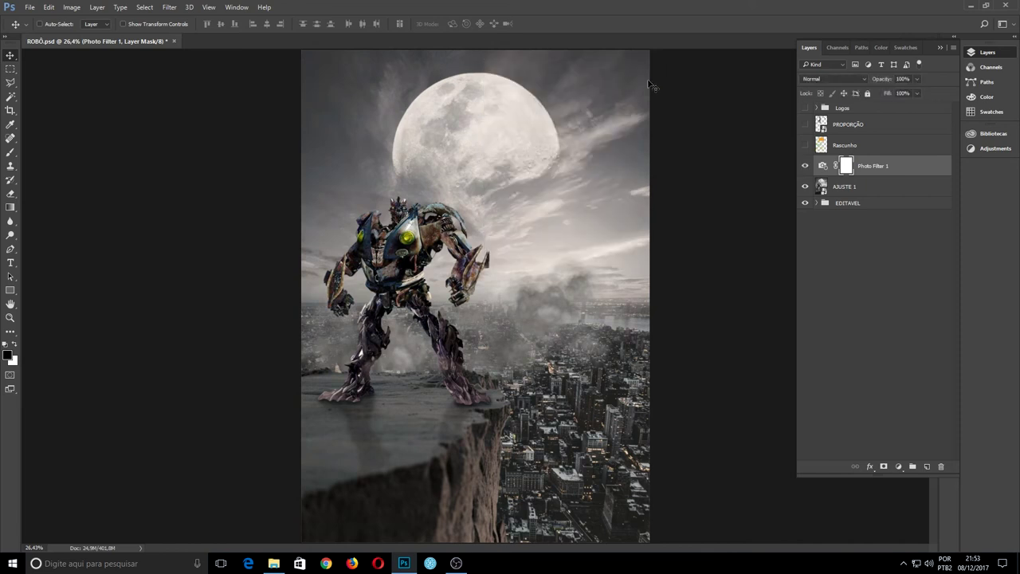
left_click(877, 186)
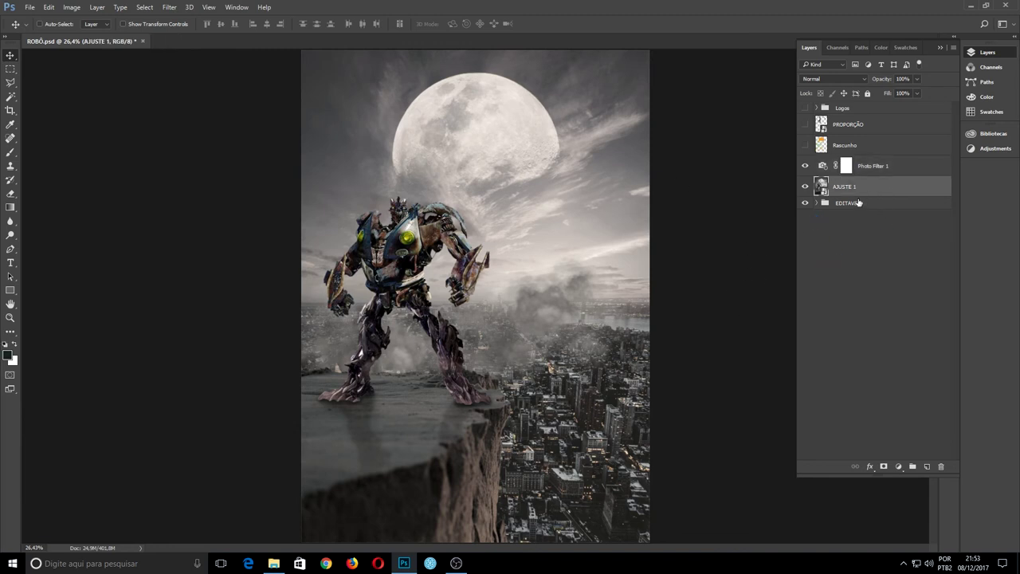
left_click(927, 466)
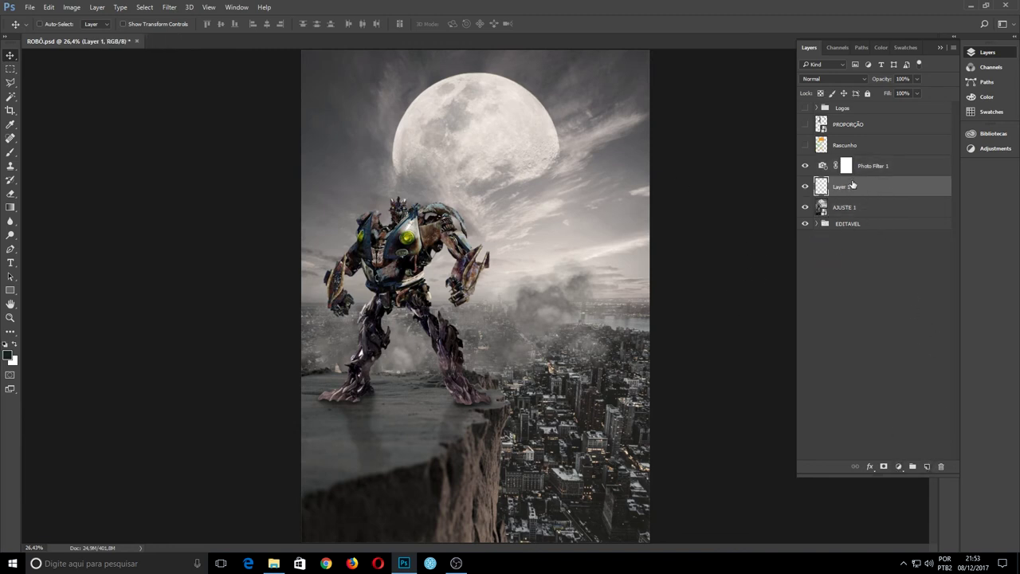
Step: Rename the new layer BRILHO LUA and ready a large white brush at 60% flow
double_click(842, 186)
type("b")
key("Return")
key("x")
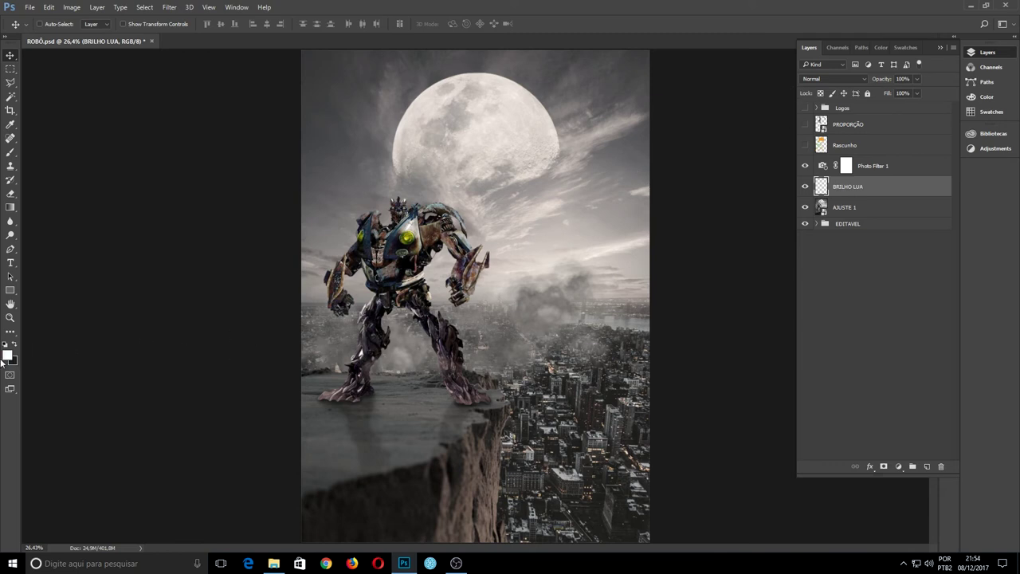
key("b")
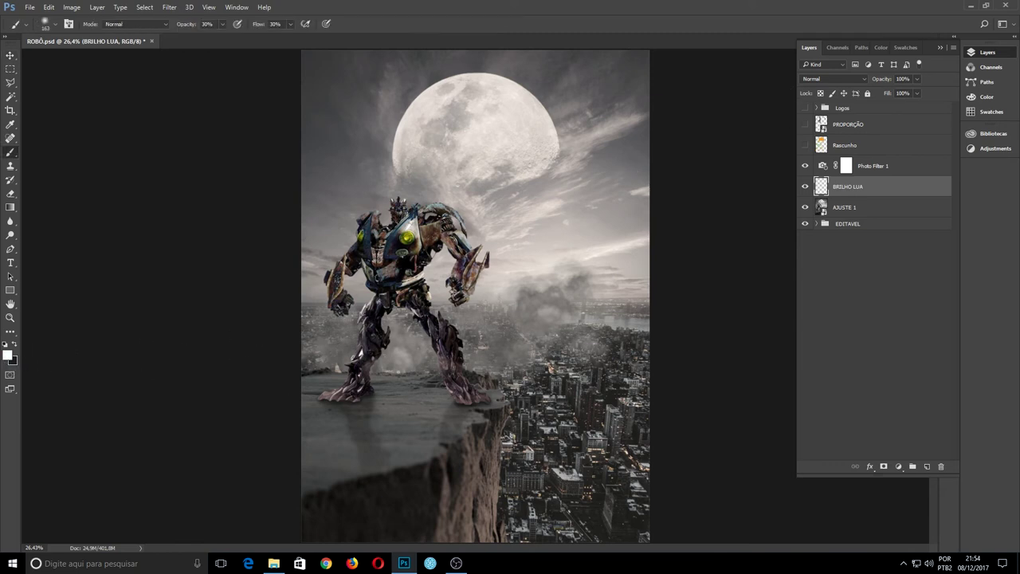
left_click_drag(383, 255, 434, 251)
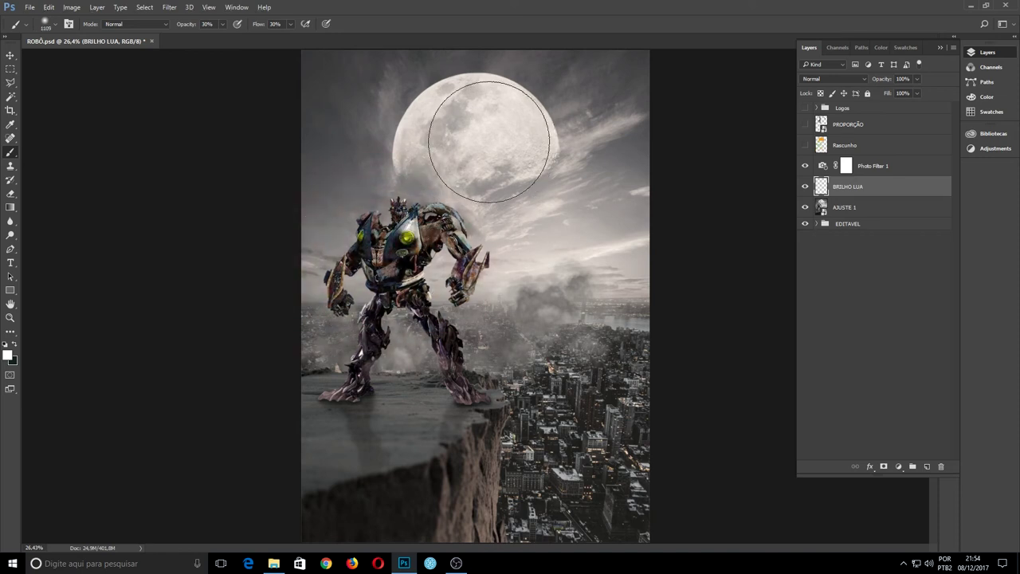
left_click_drag(459, 146, 476, 154)
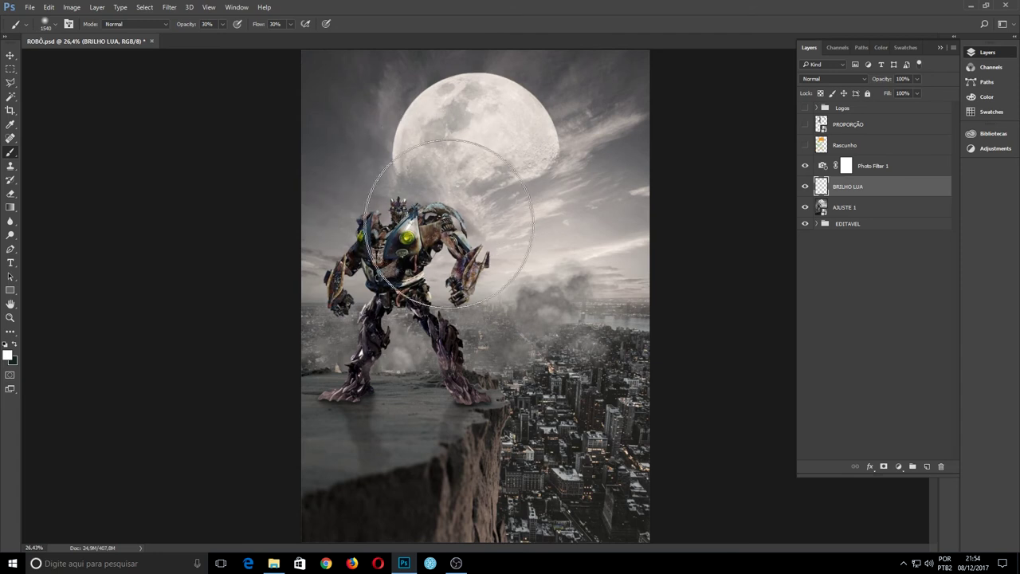
left_click_drag(196, 25, 231, 28)
left_click(255, 25)
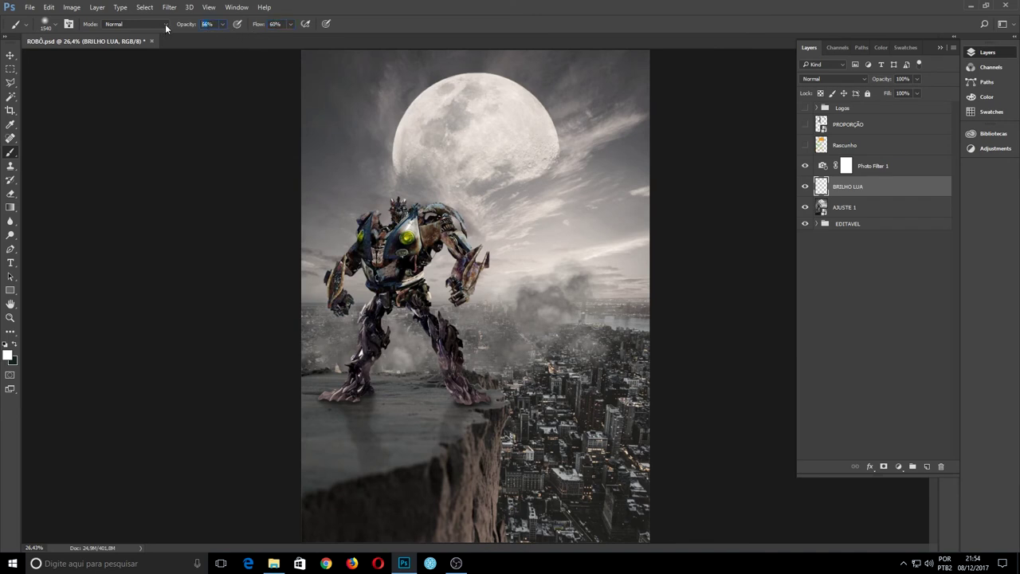
type("60")
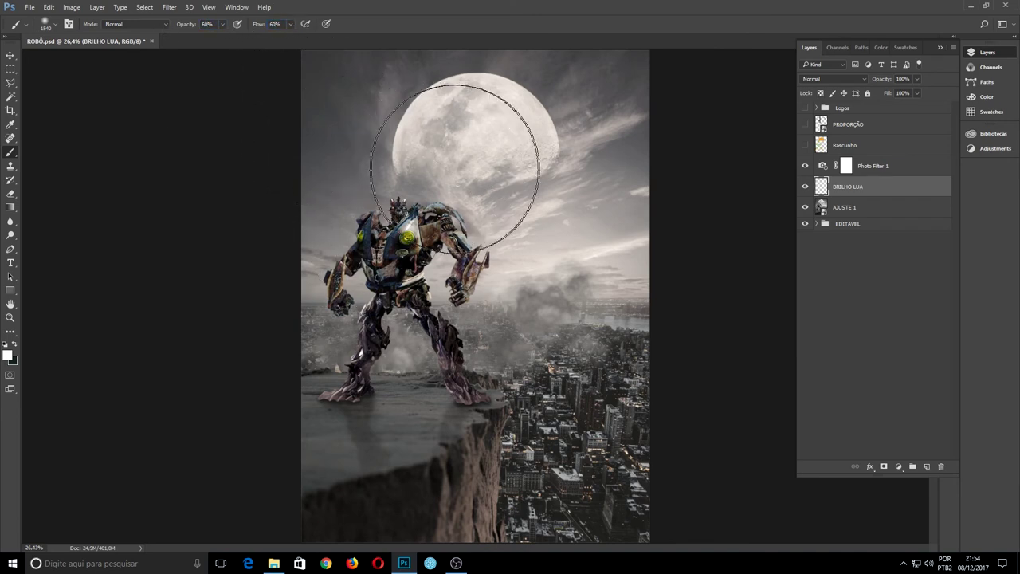
Step: Brush soft white glow over the sky around the moon and beside the robot
left_click(467, 151)
key("ctrl+z")
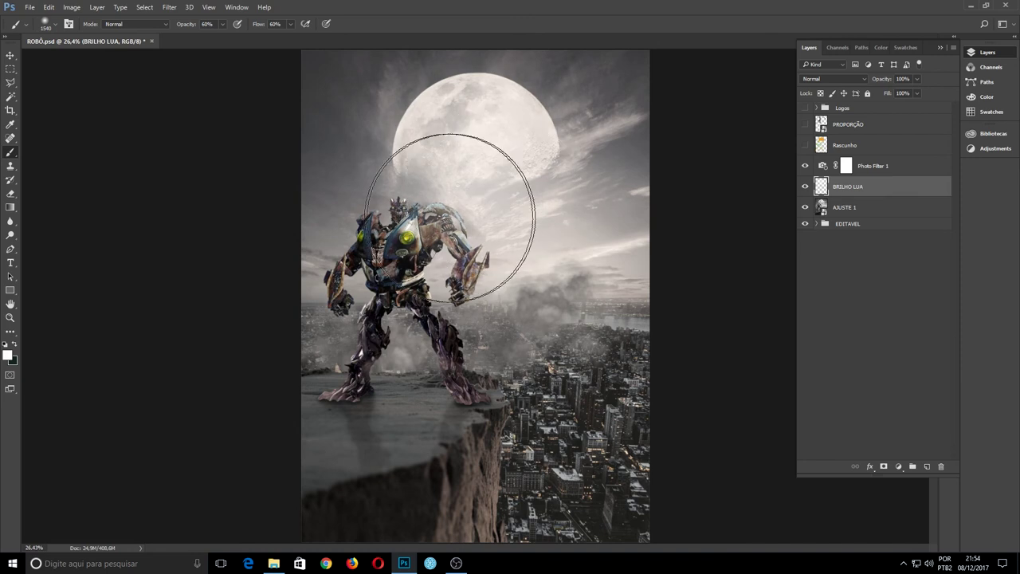
left_click(514, 291)
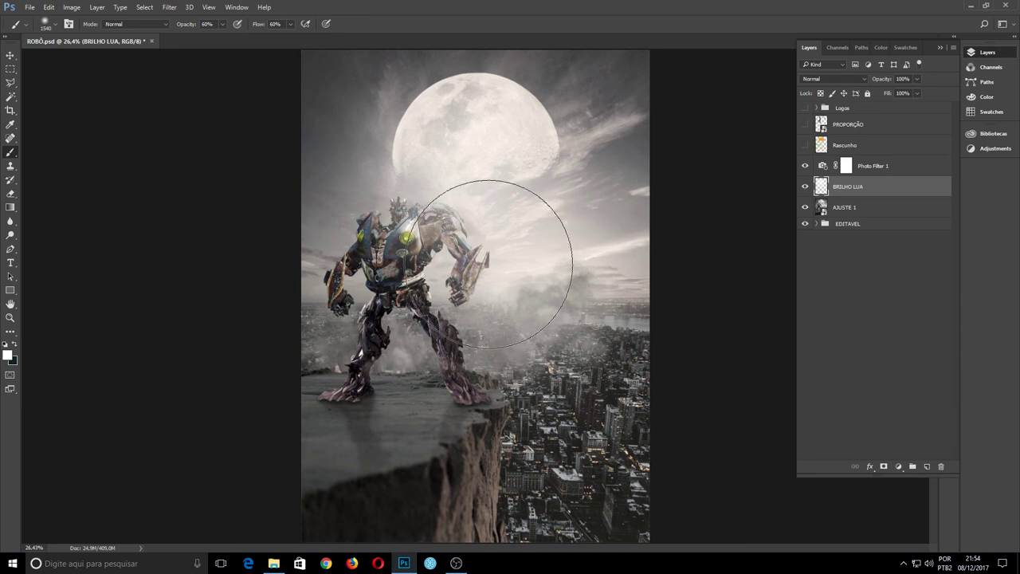
key("ctrl+z")
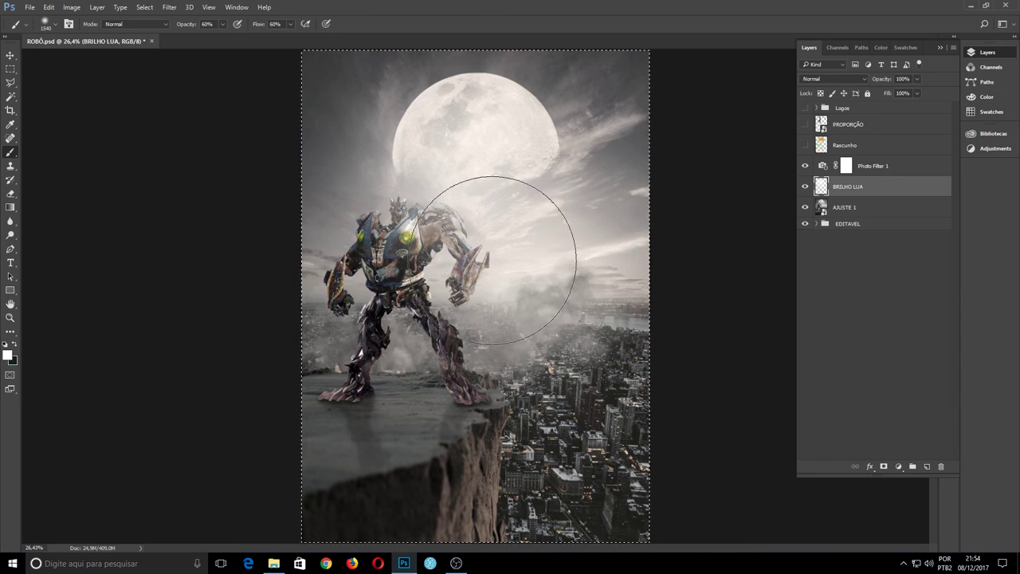
key("ctrl+alt+z")
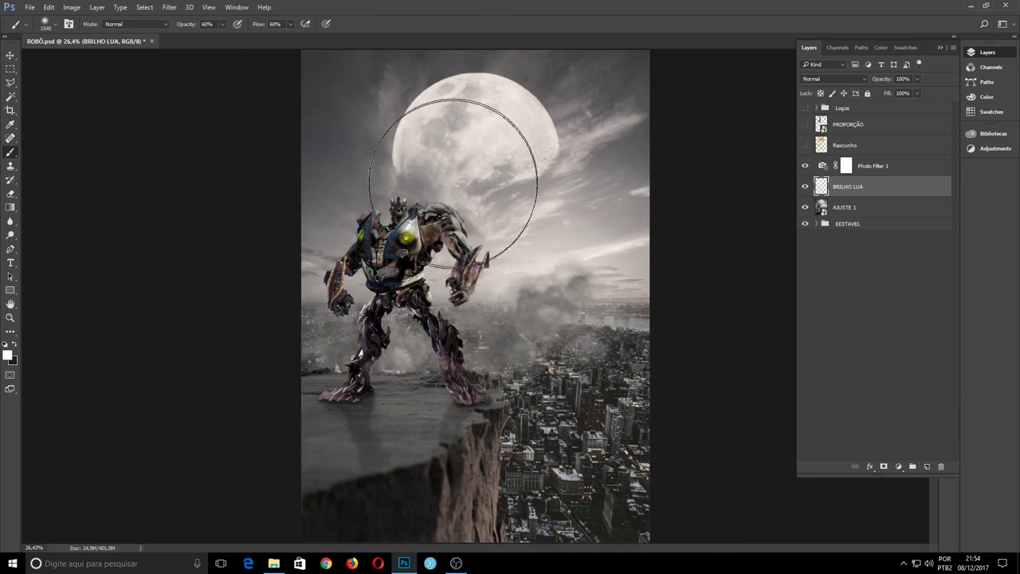
left_click_drag(468, 150, 472, 174)
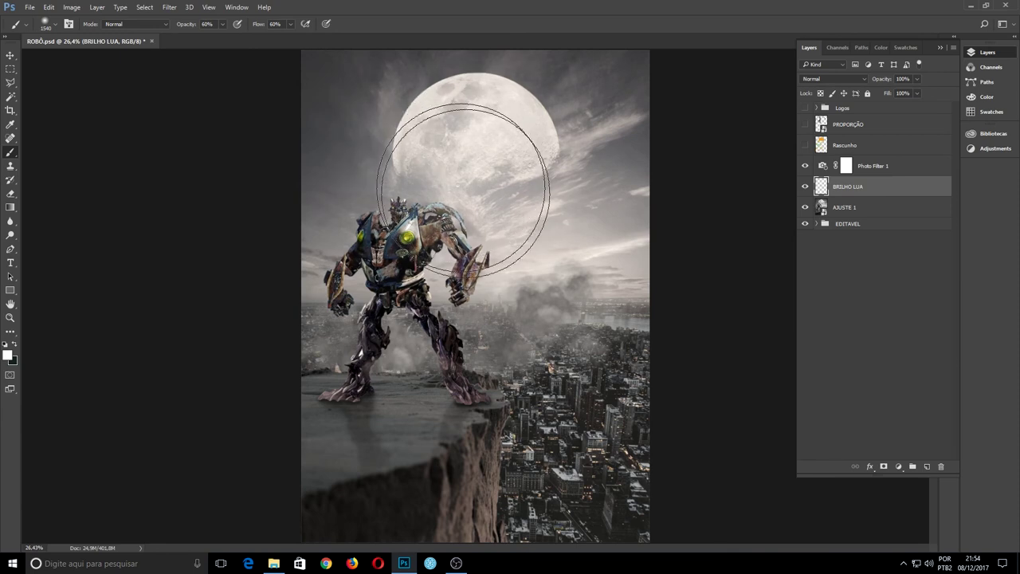
left_click(514, 268)
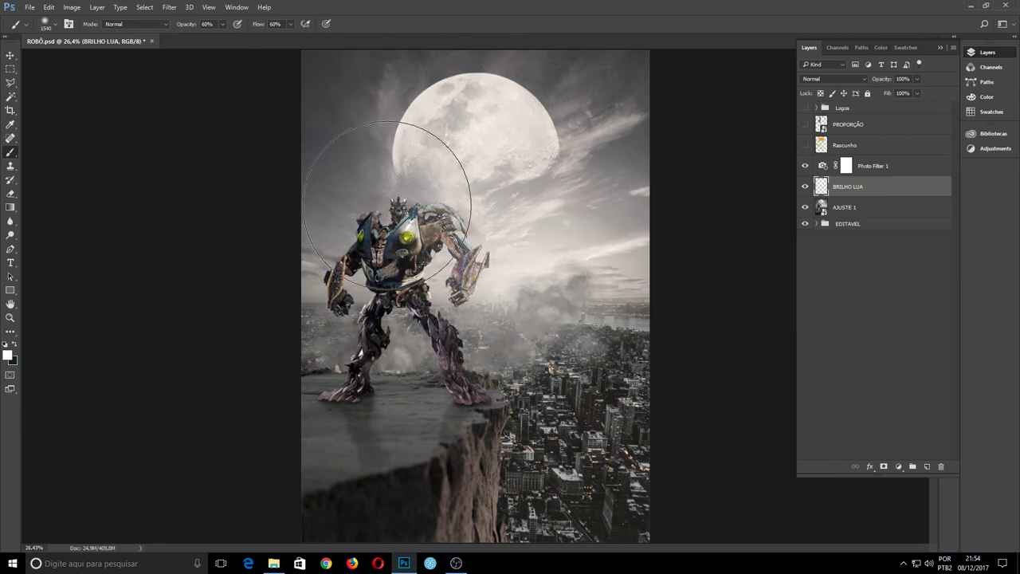
left_click_drag(467, 160, 502, 178)
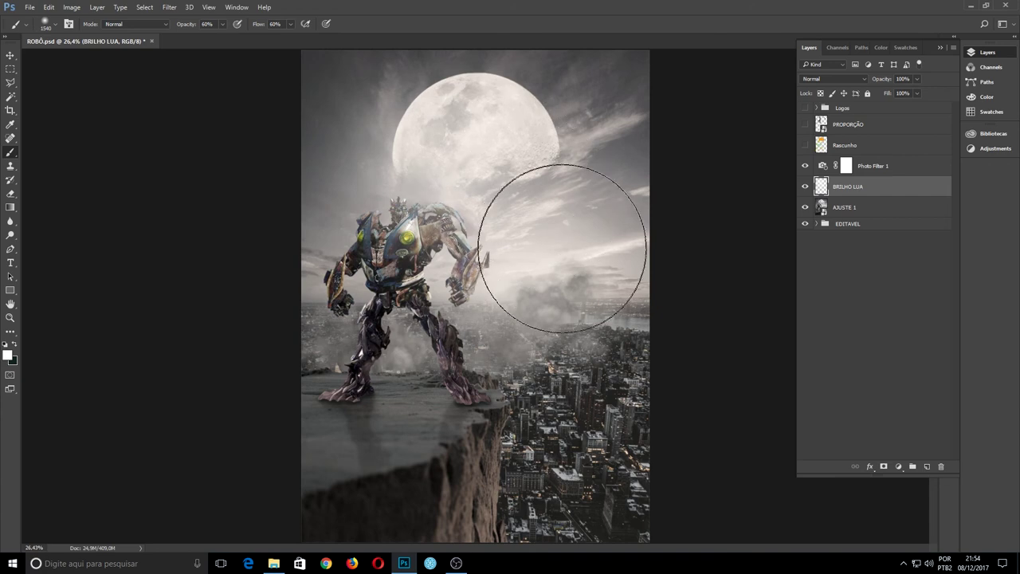
left_click_drag(455, 103, 508, 195)
key("ctrl+z")
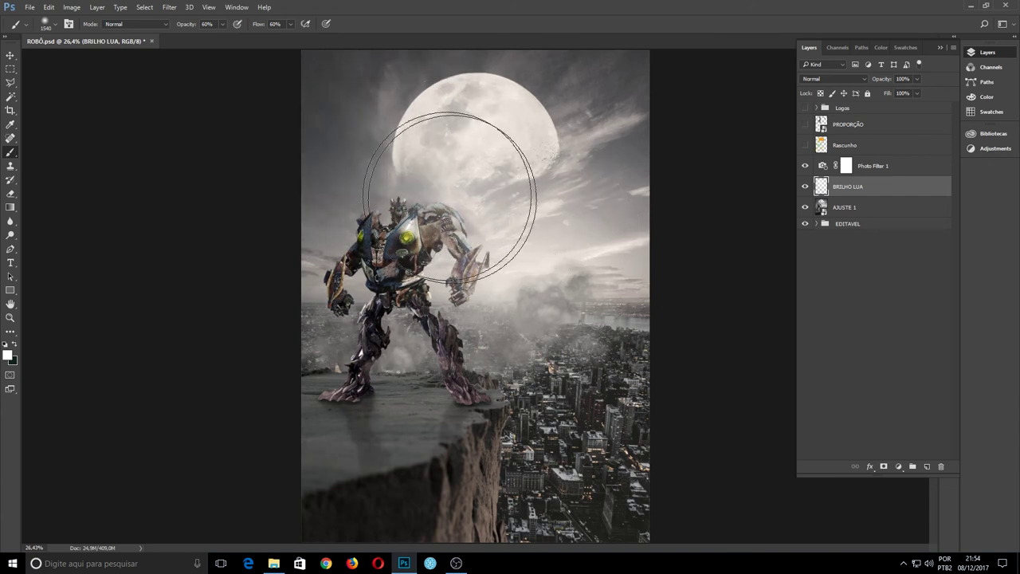
Step: Set brush opacity to 30% and toggle BRILHO LUA to compare the glow
type("5030")
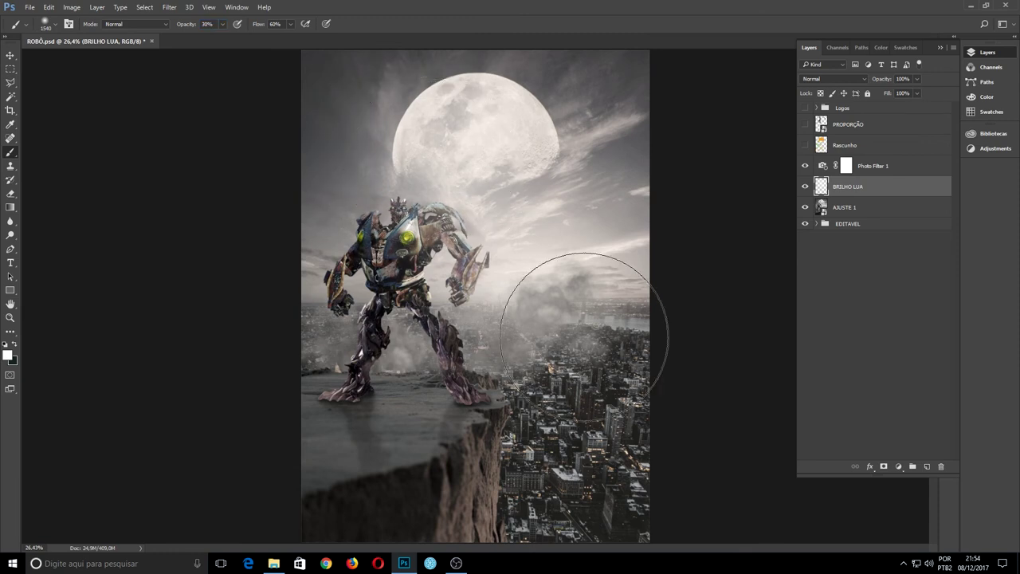
left_click(805, 186)
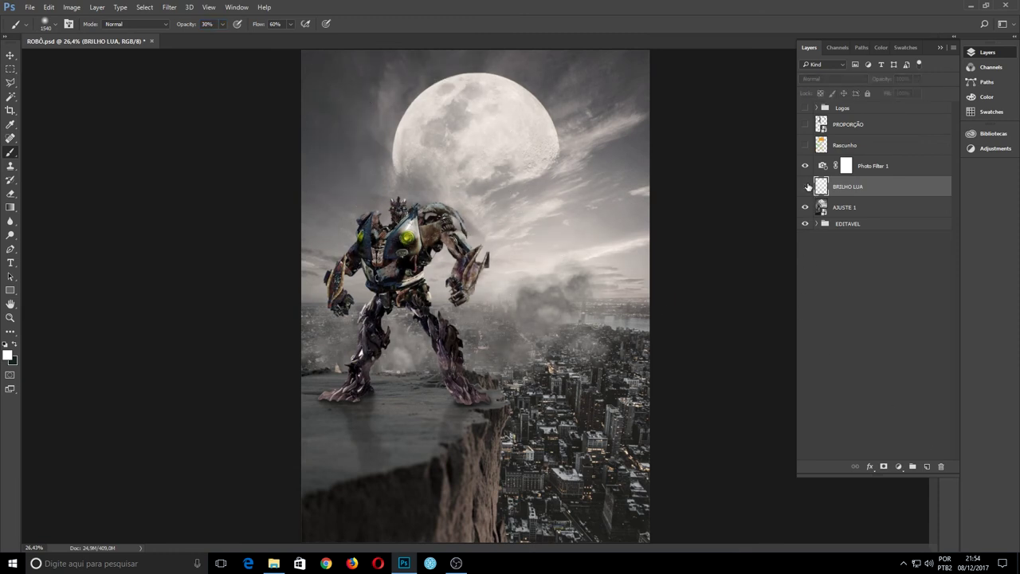
left_click(805, 186)
left_click(805, 186)
left_click(805, 186)
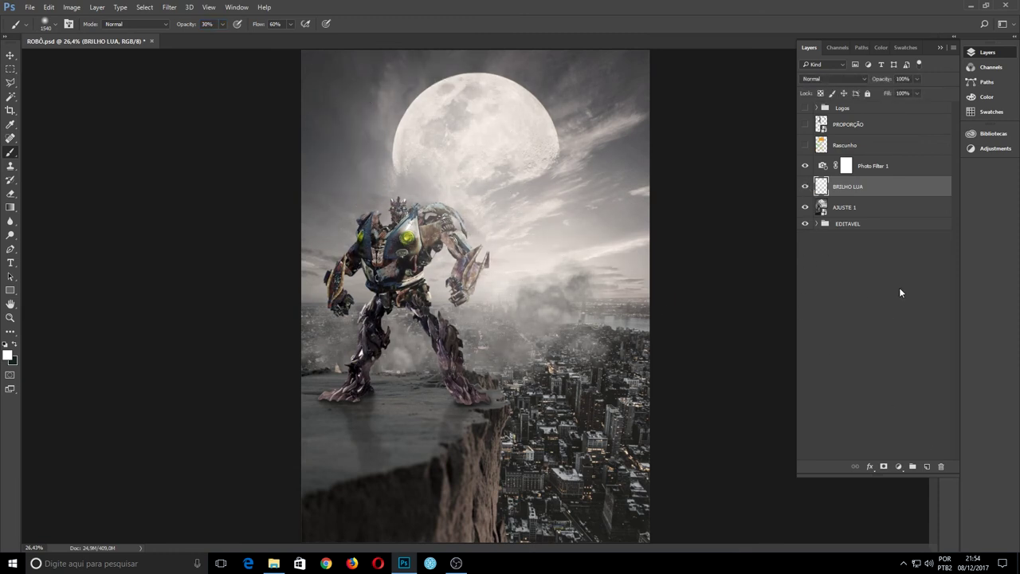
left_click(880, 169)
left_click(877, 186)
Step: Add a Color Lookup layer above Photo Filter 1 and try the Kodak 5218 Kodak 2395 look
left_click(847, 166)
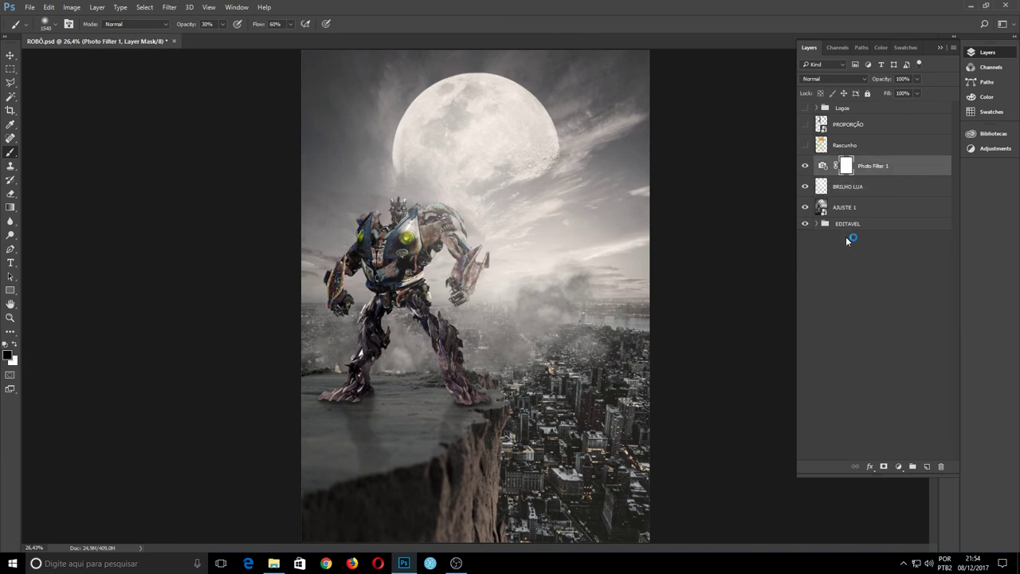
left_click(900, 468)
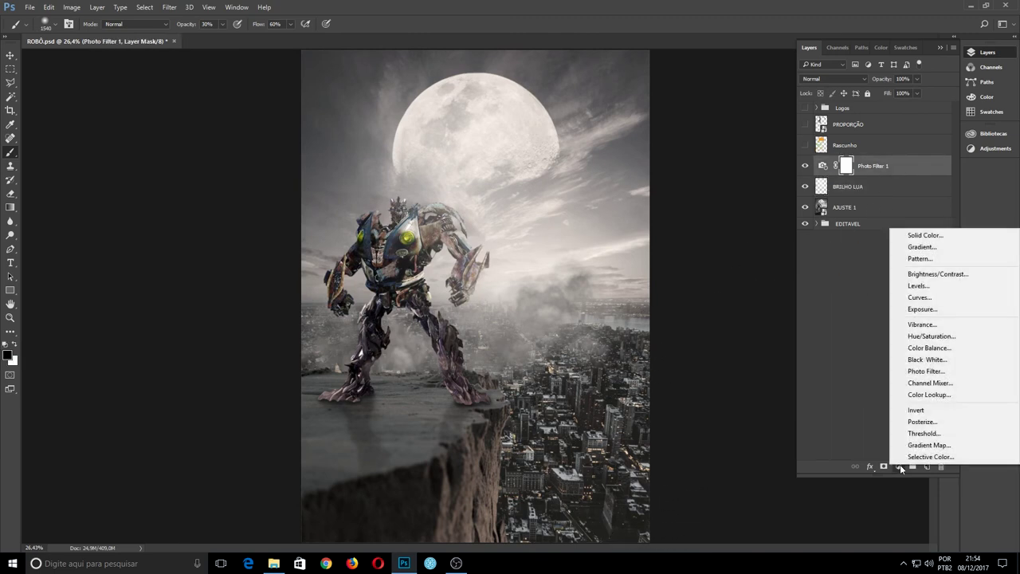
left_click(928, 395)
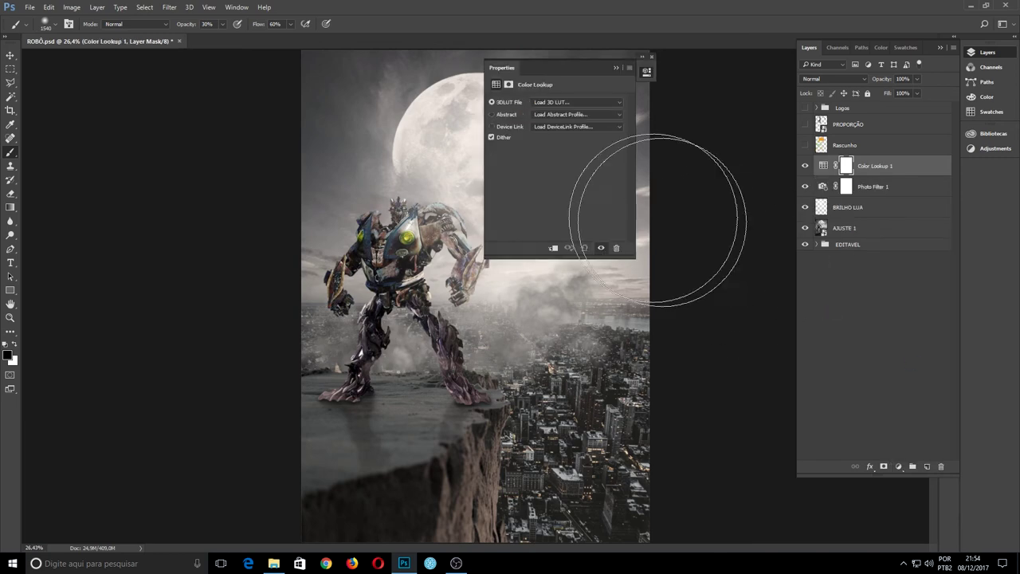
left_click(559, 106)
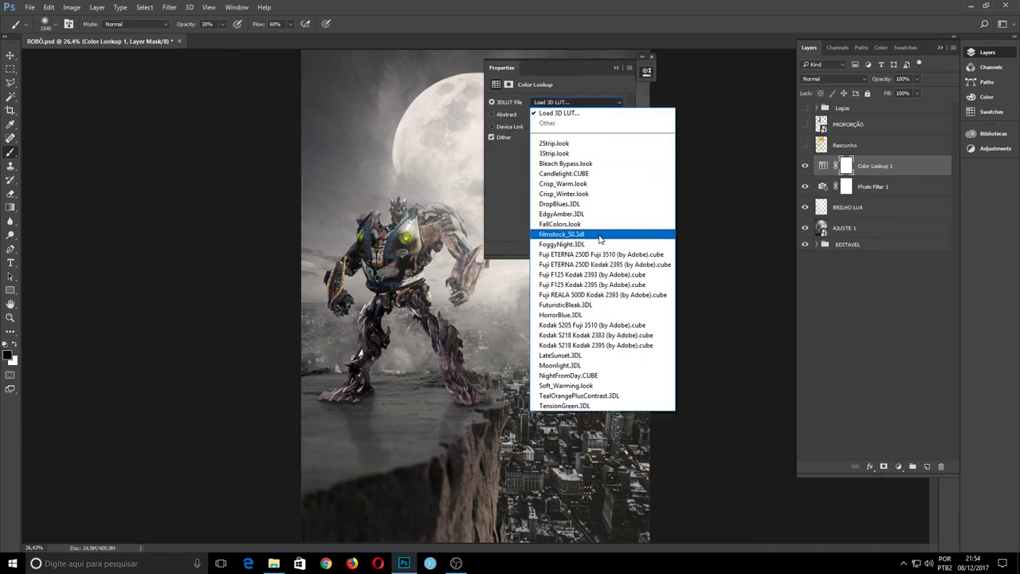
left_click(592, 346)
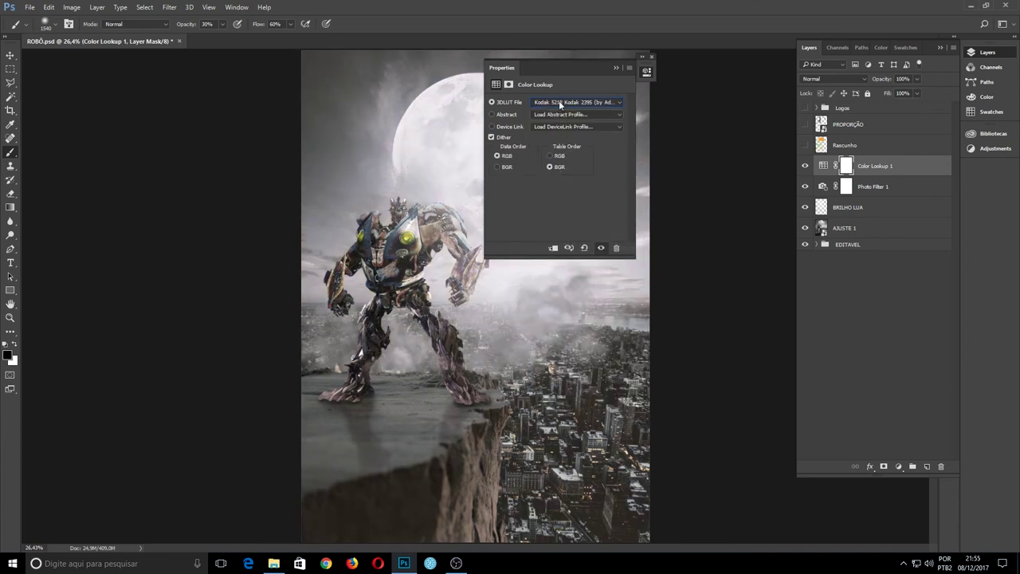
left_click_drag(577, 71, 678, 87)
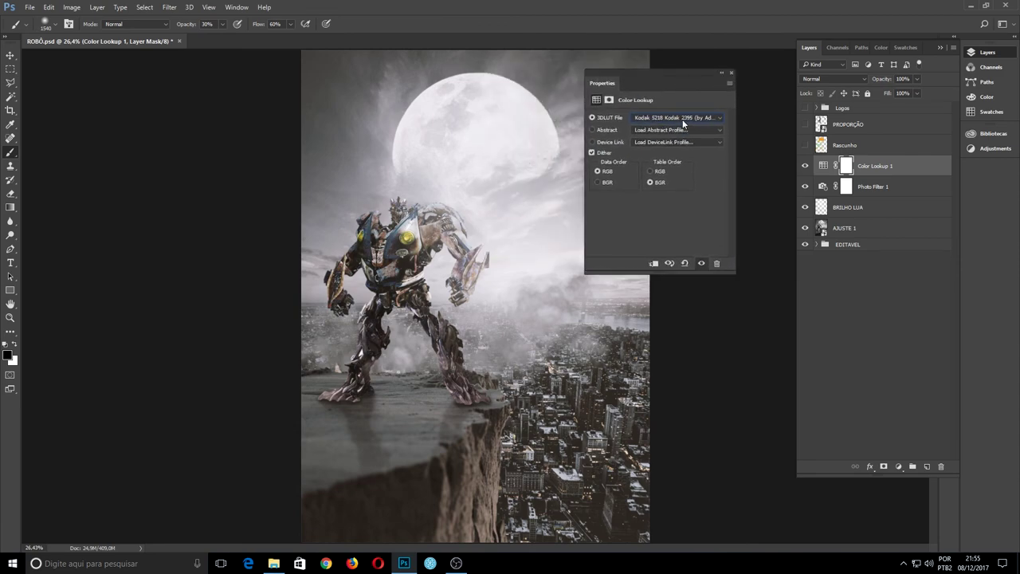
left_click(702, 263)
left_click(702, 264)
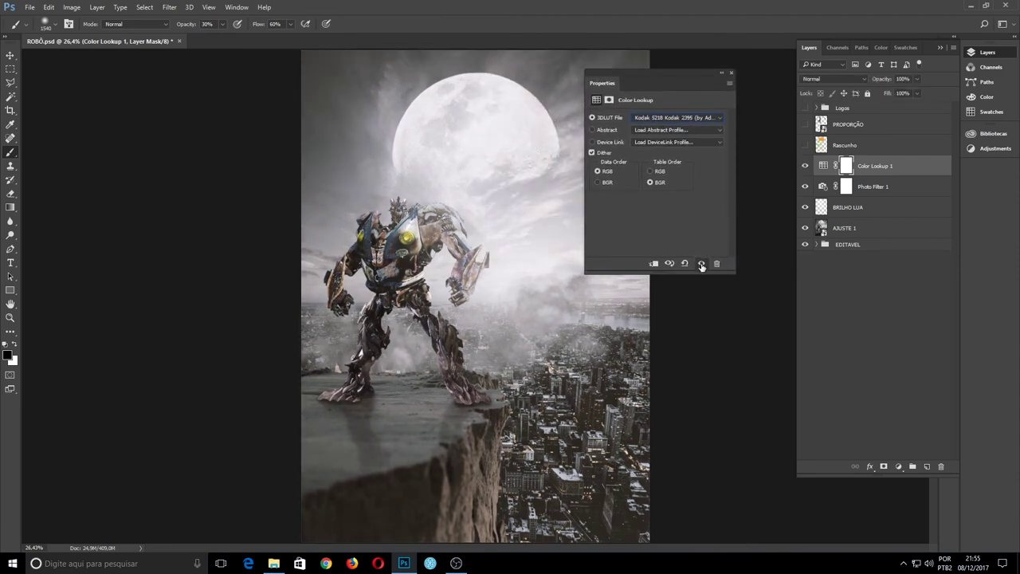
Step: Switch the 3DLUT look to Kodak 5218 Kodak 2383 and close the settings
left_click(659, 117)
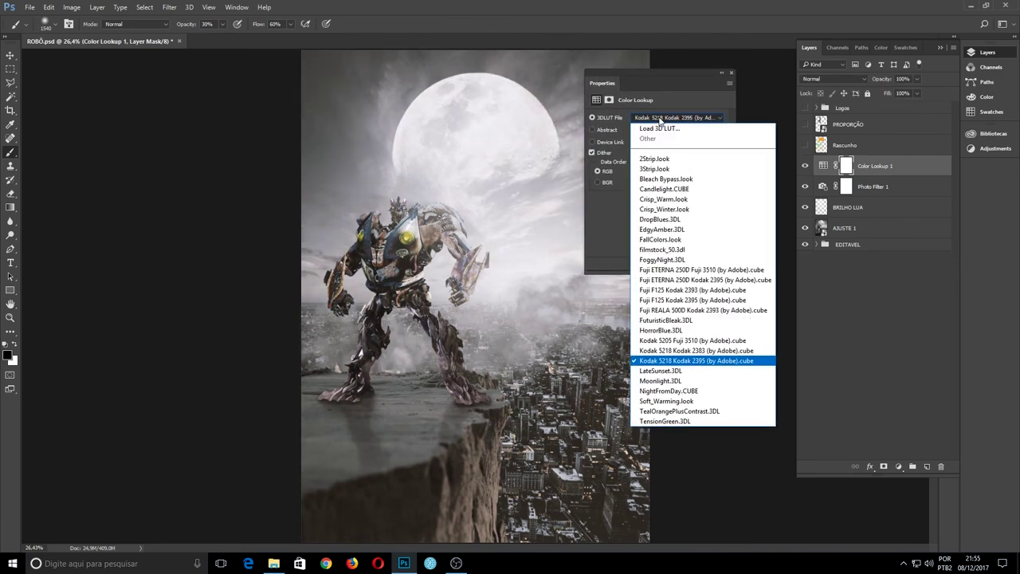
left_click(683, 350)
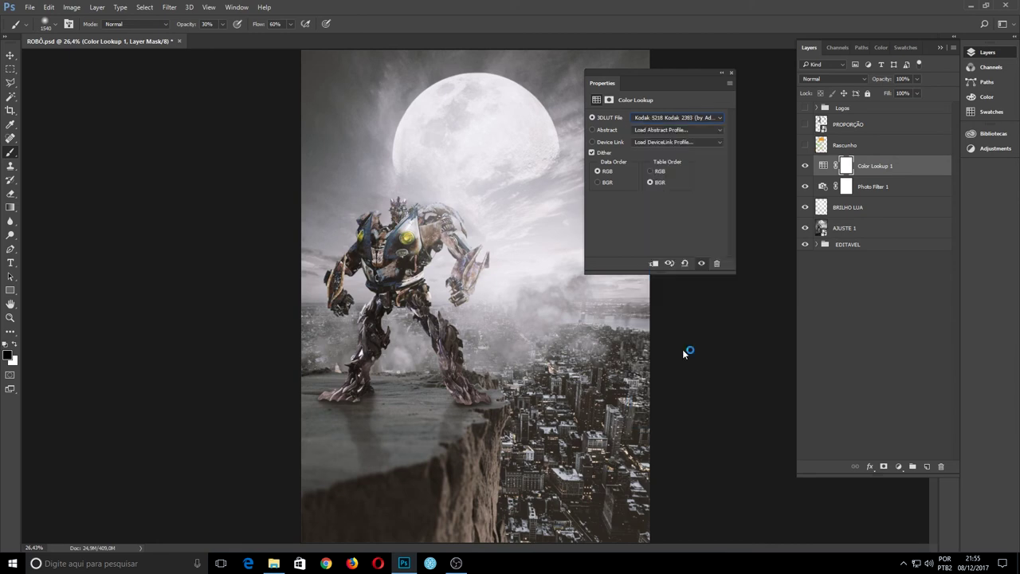
left_click(653, 119)
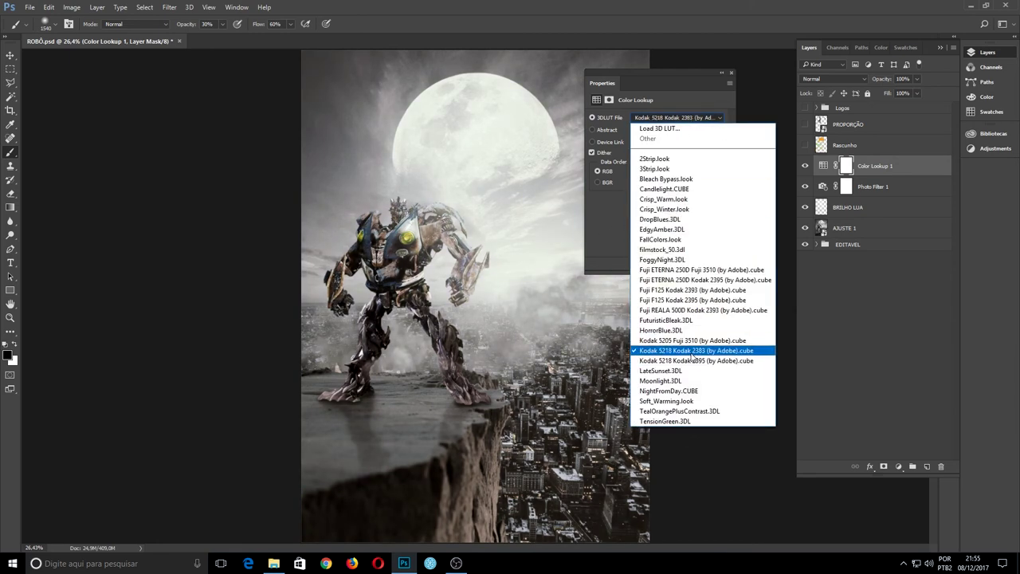
left_click(688, 109)
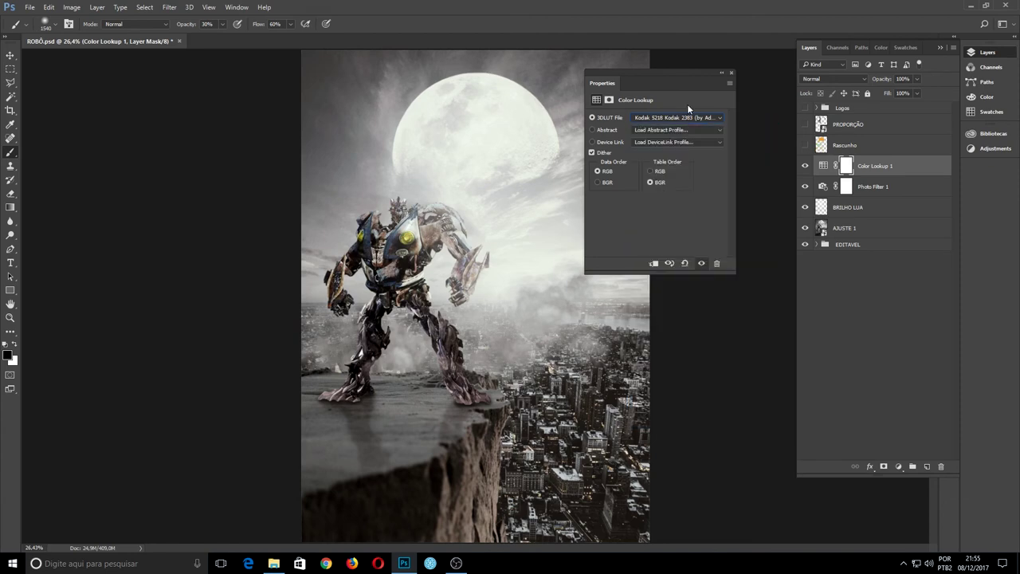
left_click(732, 72)
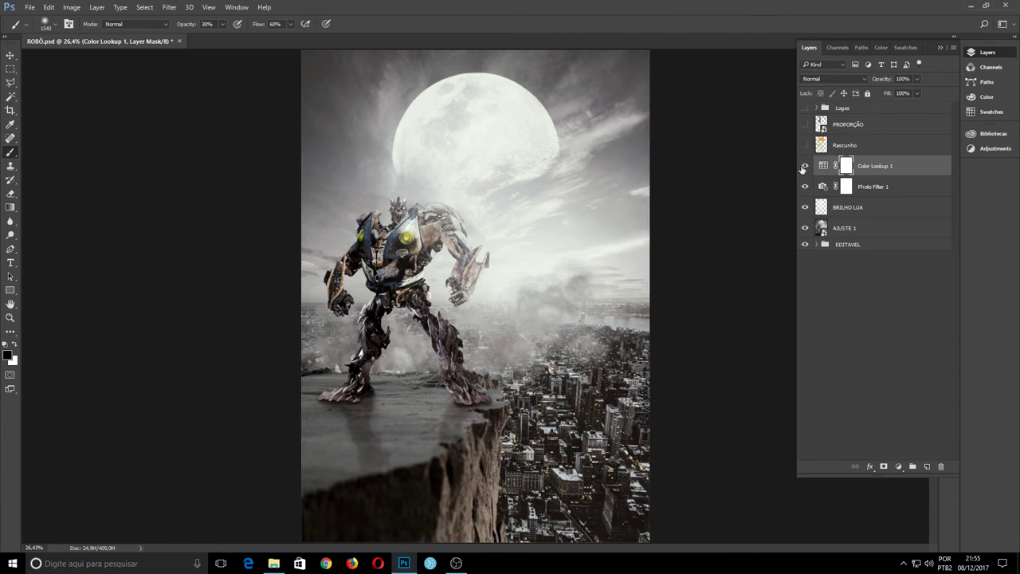
left_click(805, 166)
Step: Paint black at 100% opacity, 93% flow on Color Lookup 1's mask over the moon and sky
left_click(806, 166)
left_click_drag(189, 24, 275, 24)
left_click_drag(489, 205, 478, 293)
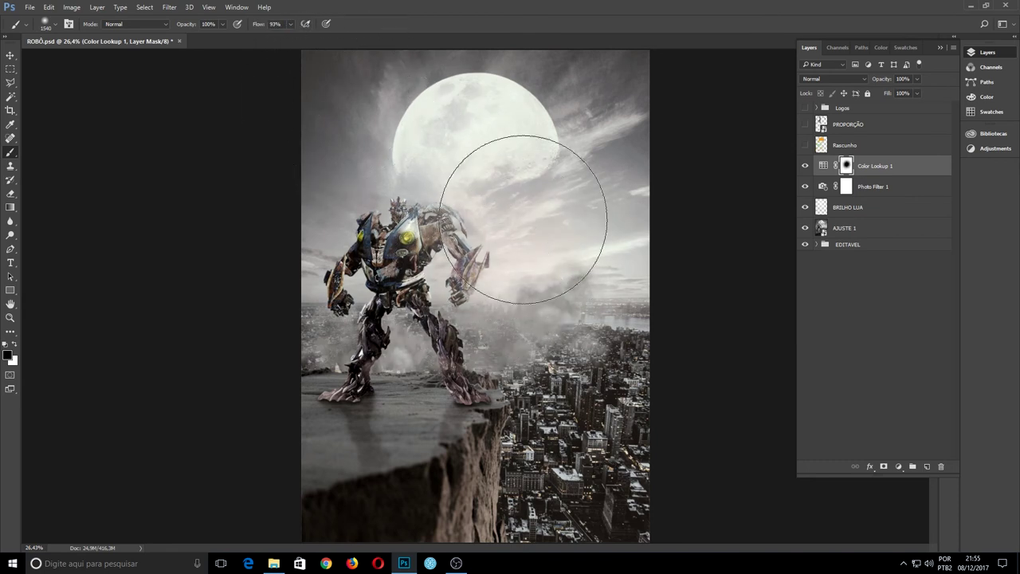
left_click_drag(535, 194, 524, 137)
left_click_drag(391, 177, 495, 120)
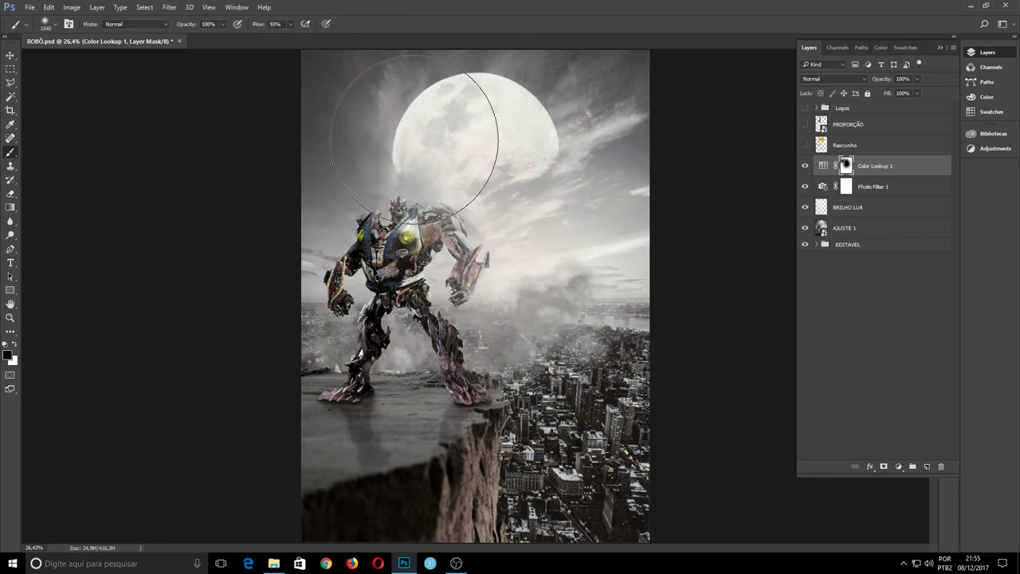
left_click(805, 166)
left_click(805, 166)
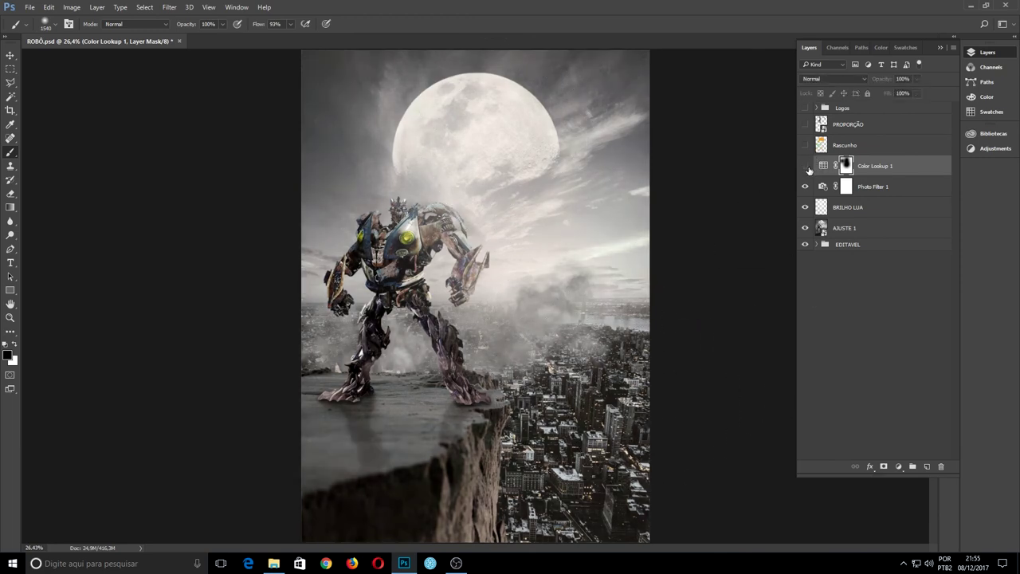
left_click(806, 166)
left_click(805, 166)
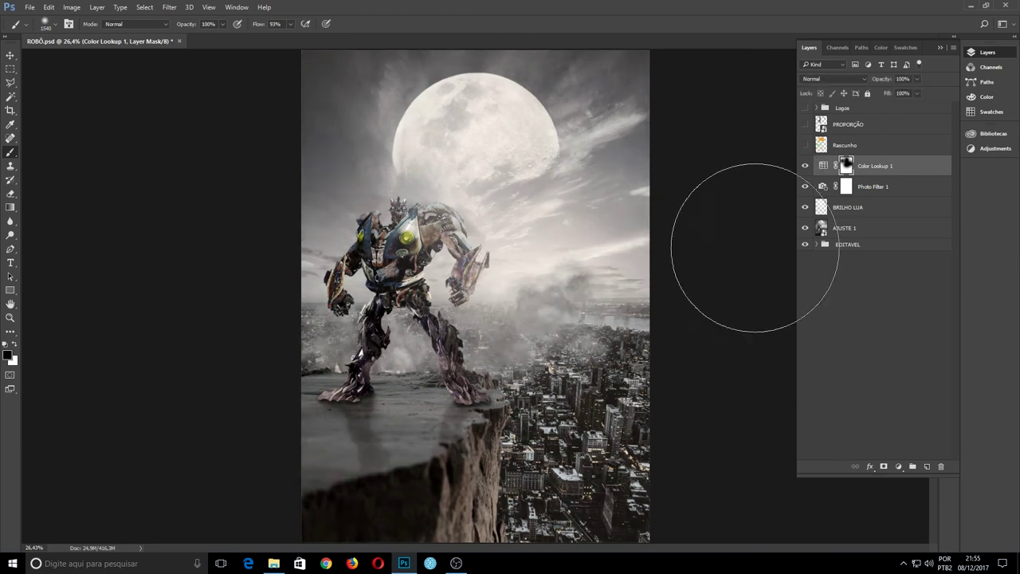
left_click(805, 165)
left_click(805, 166)
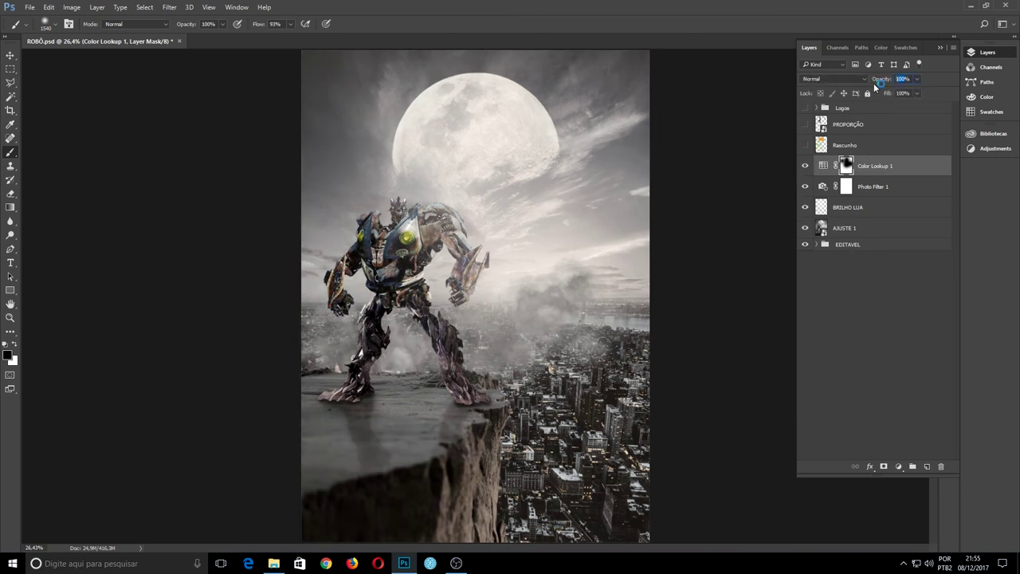
Step: Lower Color Lookup 1 to 40% opacity and compare the weaker grade
type("40")
key("Return")
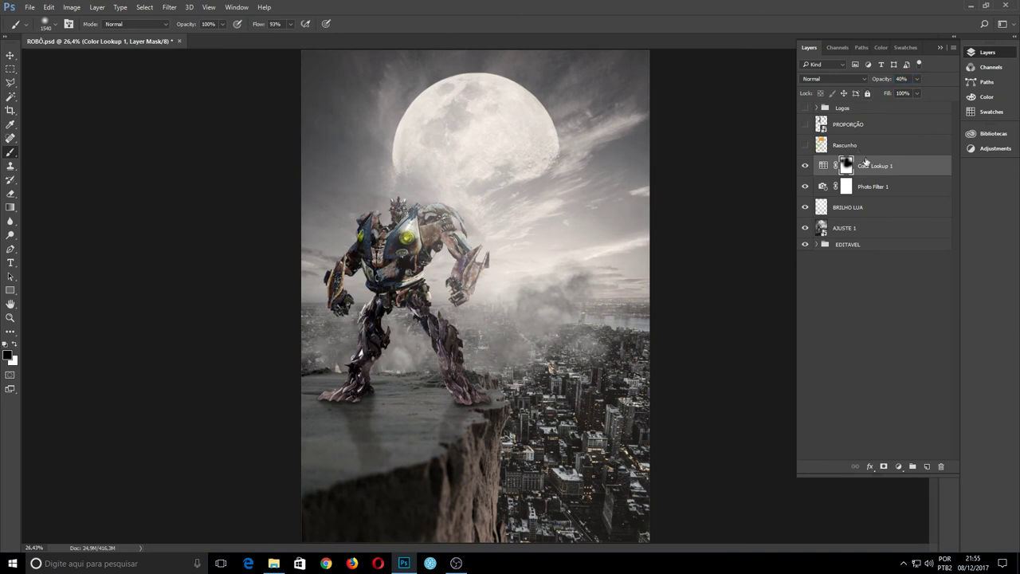
left_click(805, 166)
left_click(805, 166)
key("ctrl+2")
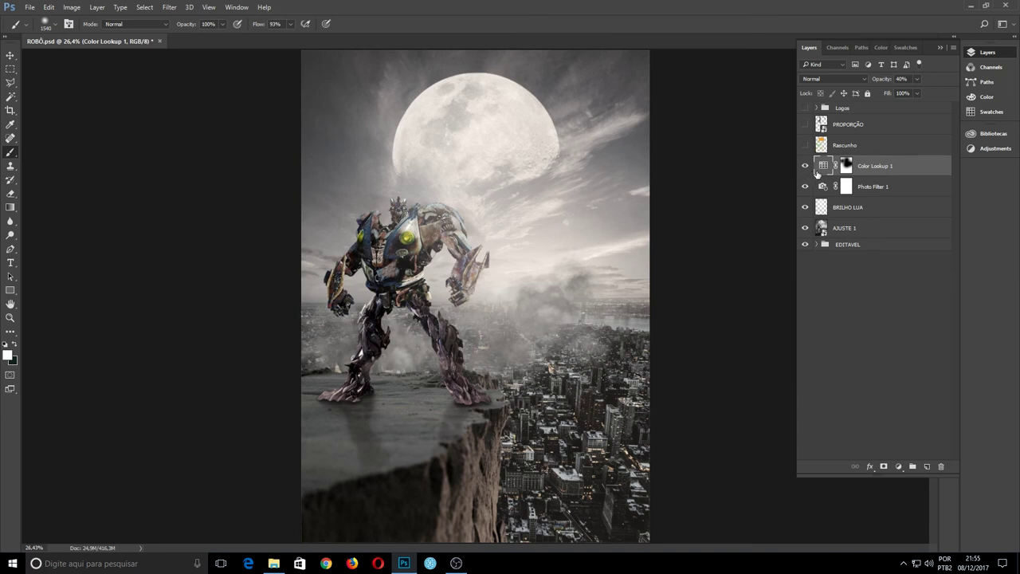
Step: Duplicate Color Lookup 1, invert the copy's mask to white, and apply the FoggyNight.3DL look
key("ctrl+j")
left_click(845, 165)
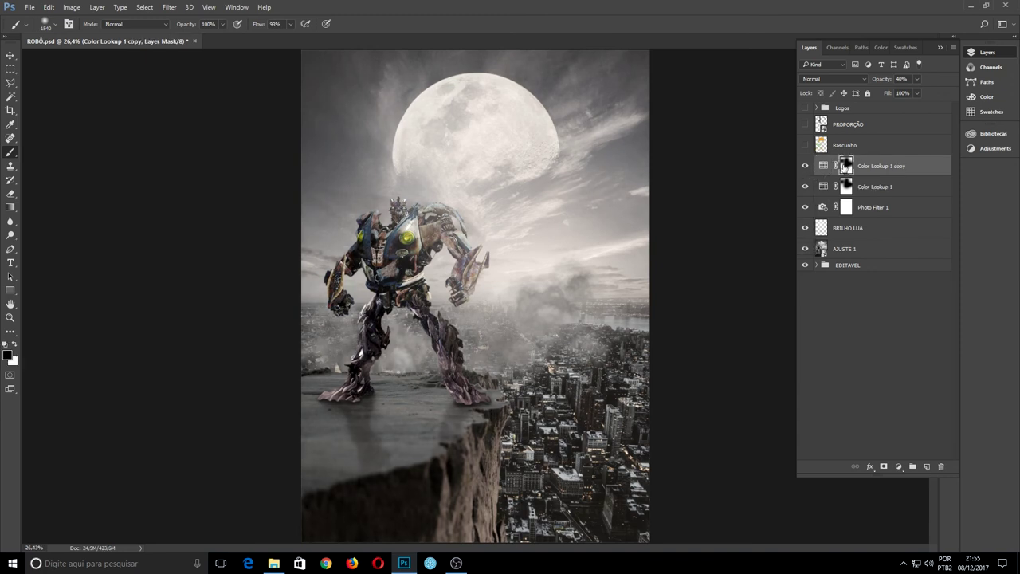
key("ctrl+i")
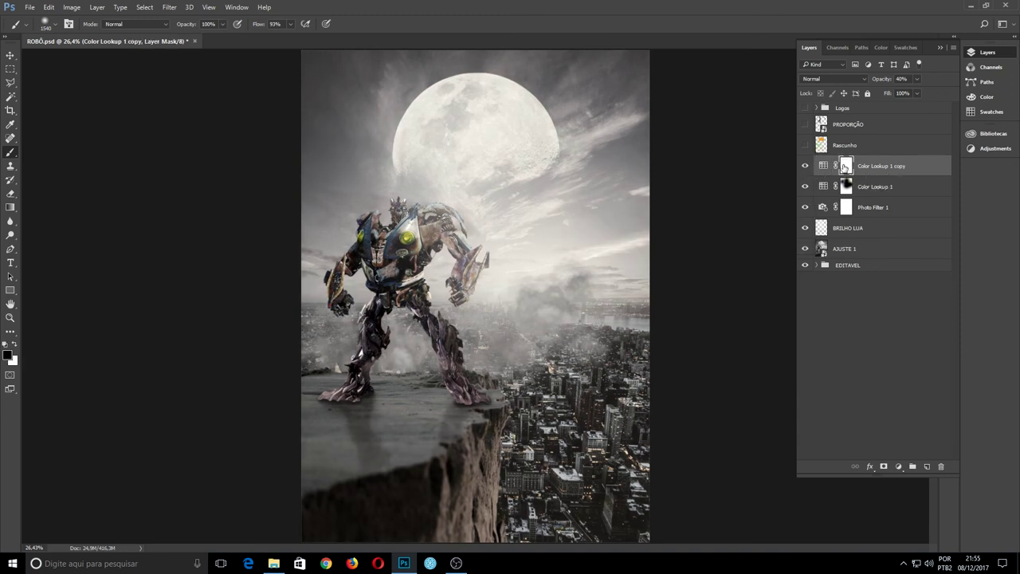
double_click(825, 167)
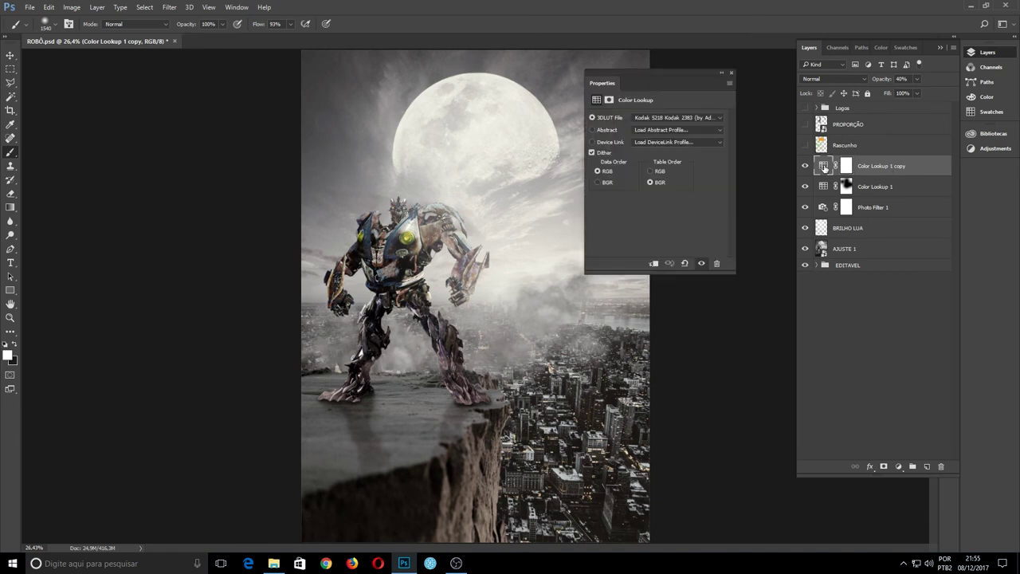
left_click(677, 120)
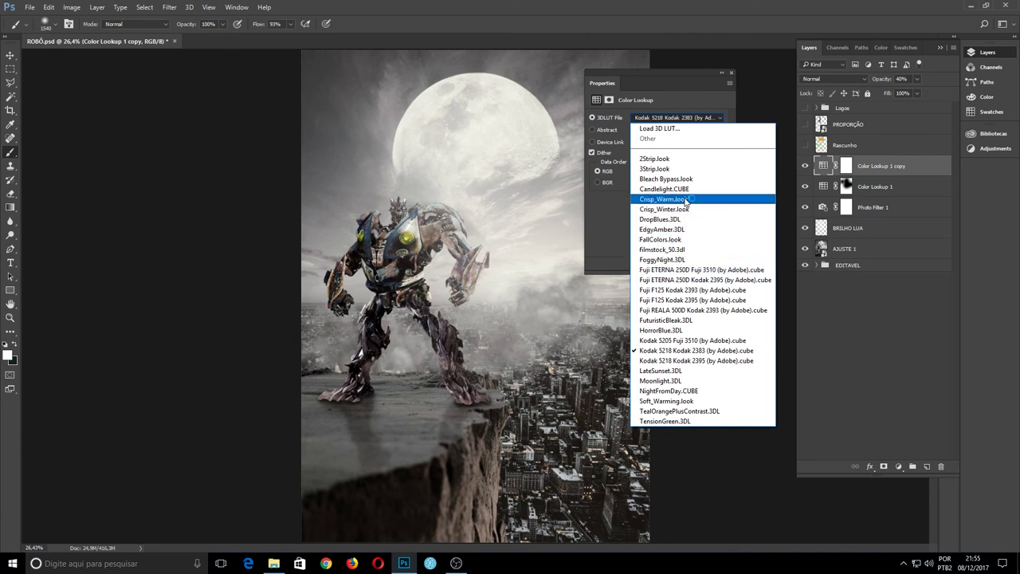
left_click(664, 260)
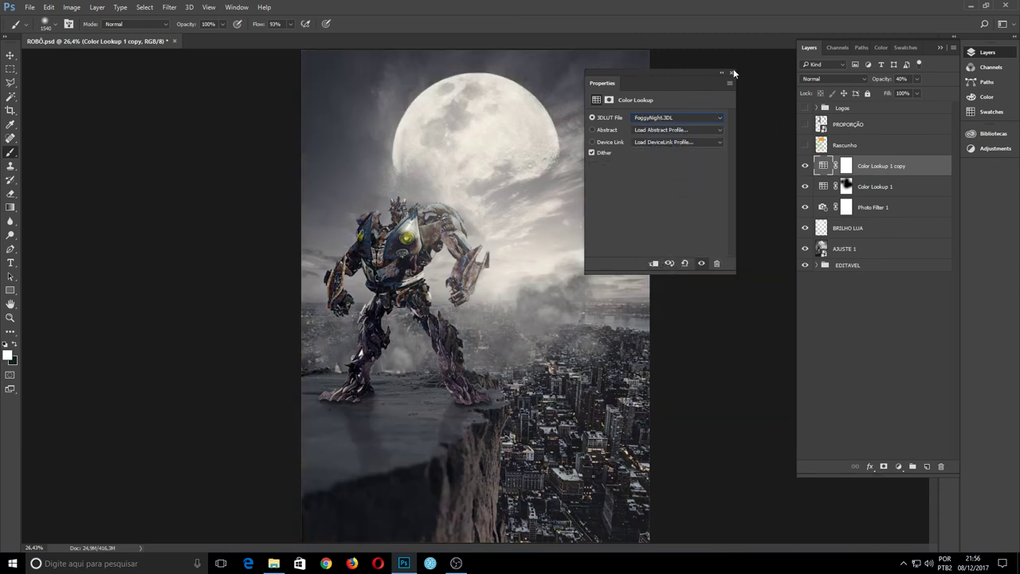
left_click(732, 72)
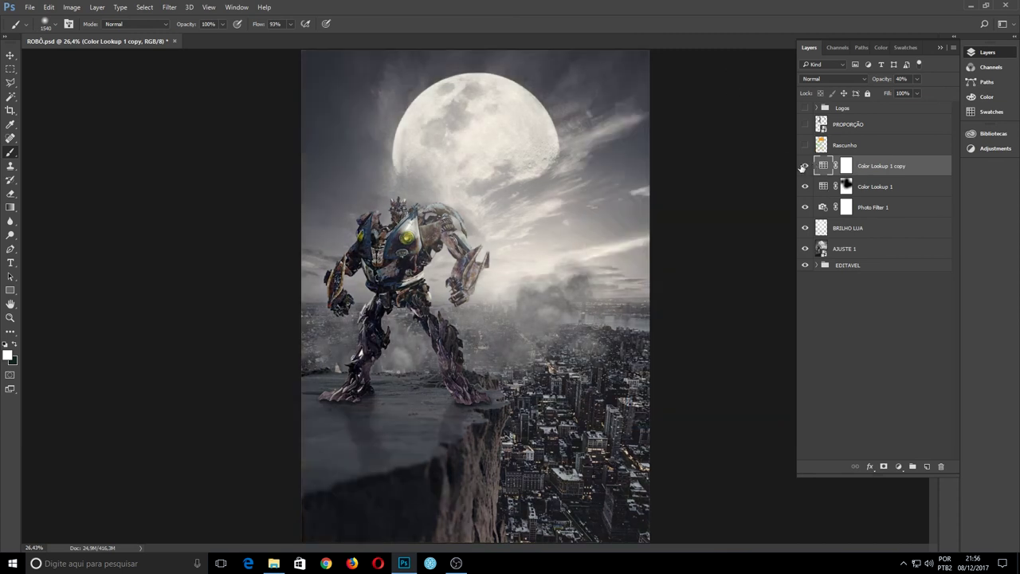
left_click(805, 166)
Step: Draw a gradient on Color Lookup 1 copy's mask, fading the foggy grade from the lower cliff
left_click(806, 166)
left_click(805, 166)
left_click(806, 165)
left_click(846, 166)
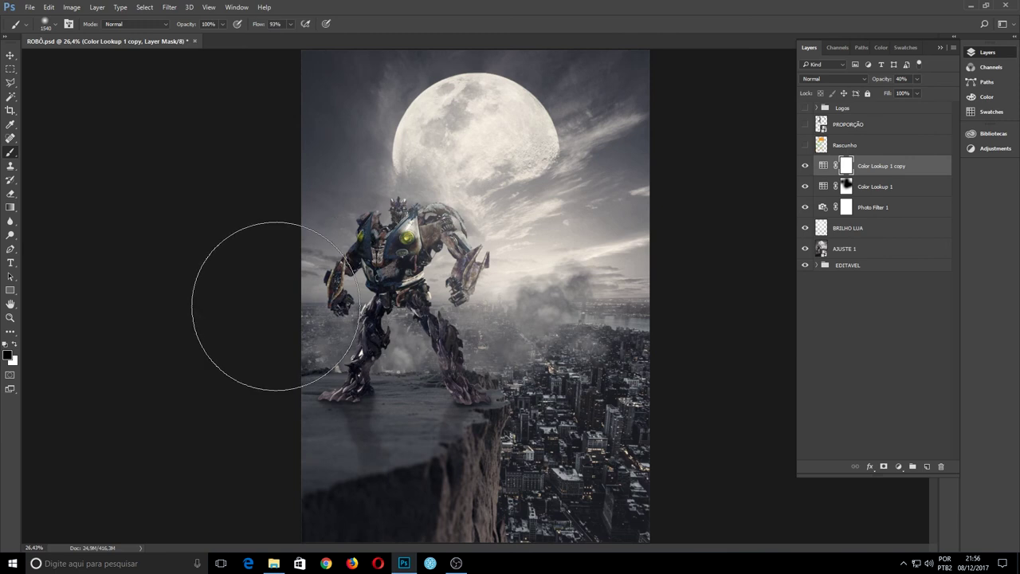
left_click(11, 207)
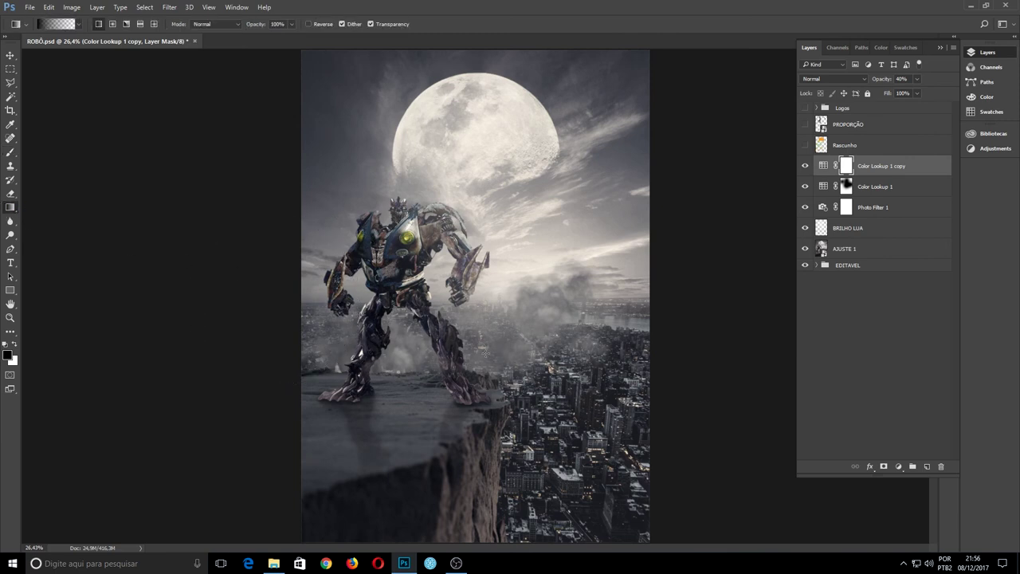
left_click_drag(493, 455, 487, 211)
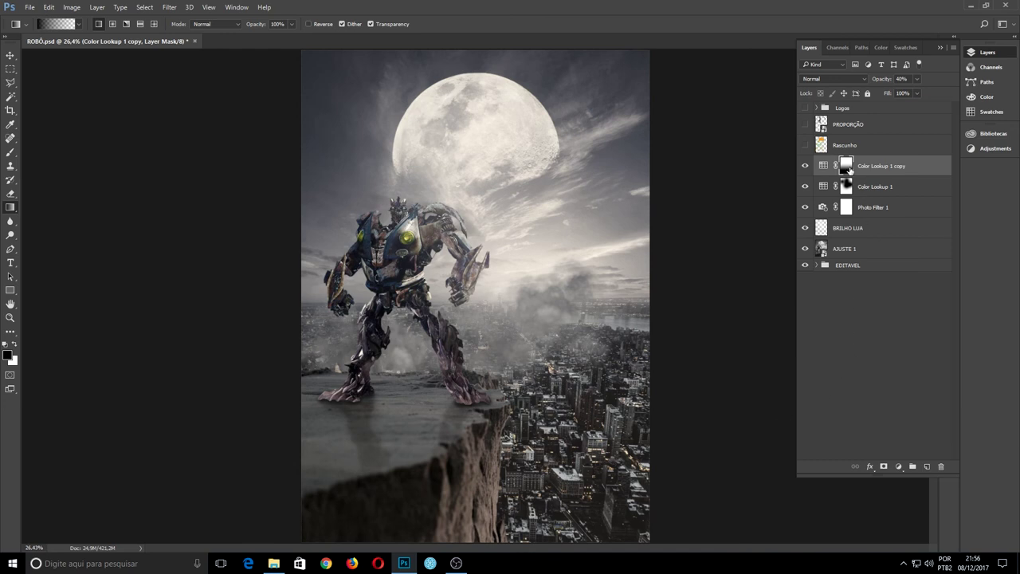
Step: Compare the foggy grade and select all layers from Color Lookup 1 copy down to AJUSTE 1
left_click(805, 166)
left_click(805, 165)
left_click(899, 252, "shift")
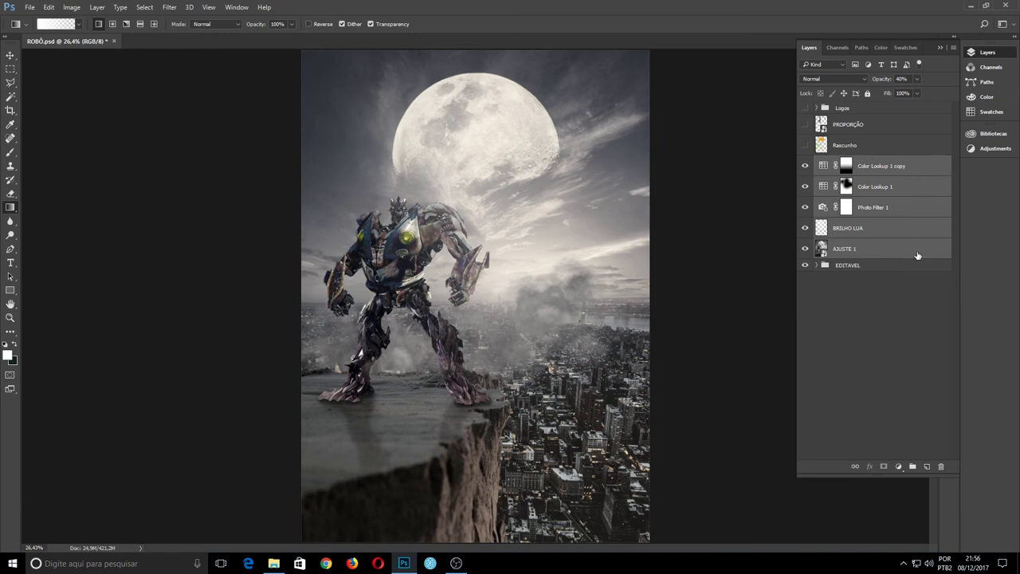
Step: Group the selected adjustment layers and name the group AJUSTES
key("ctrl+g")
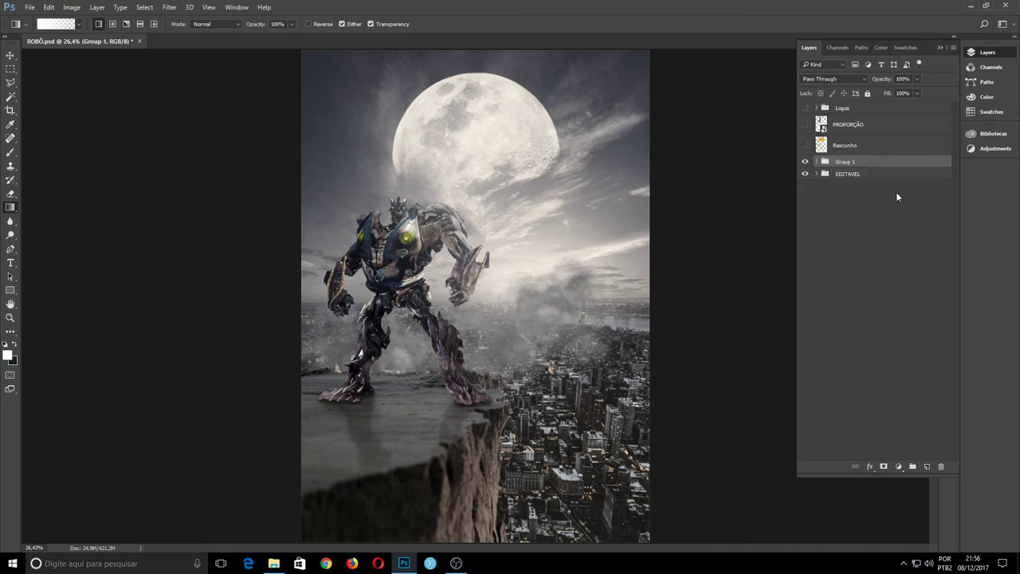
double_click(845, 161)
type("AJUSTES")
key("Return")
left_click(805, 162)
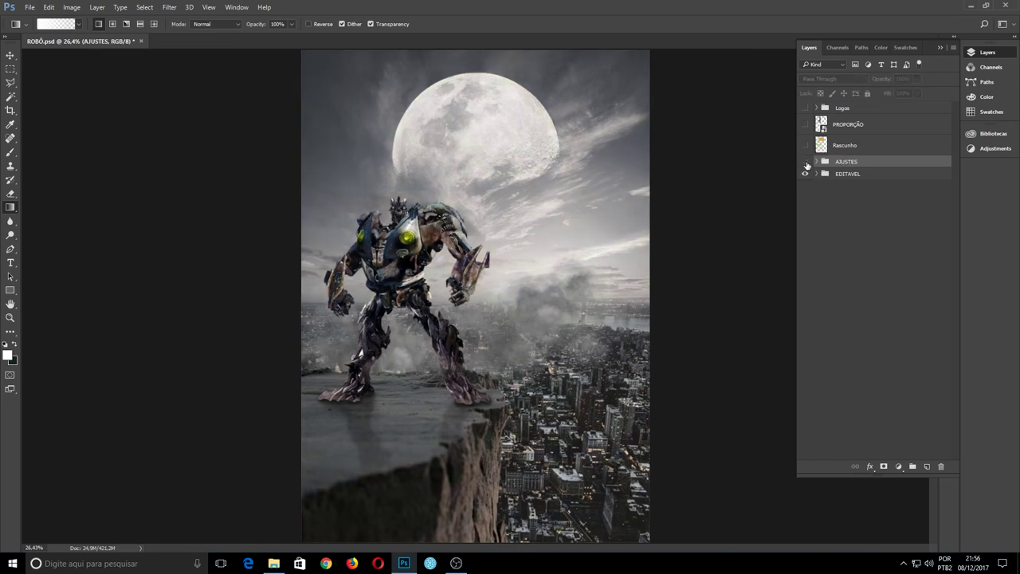
left_click(805, 162)
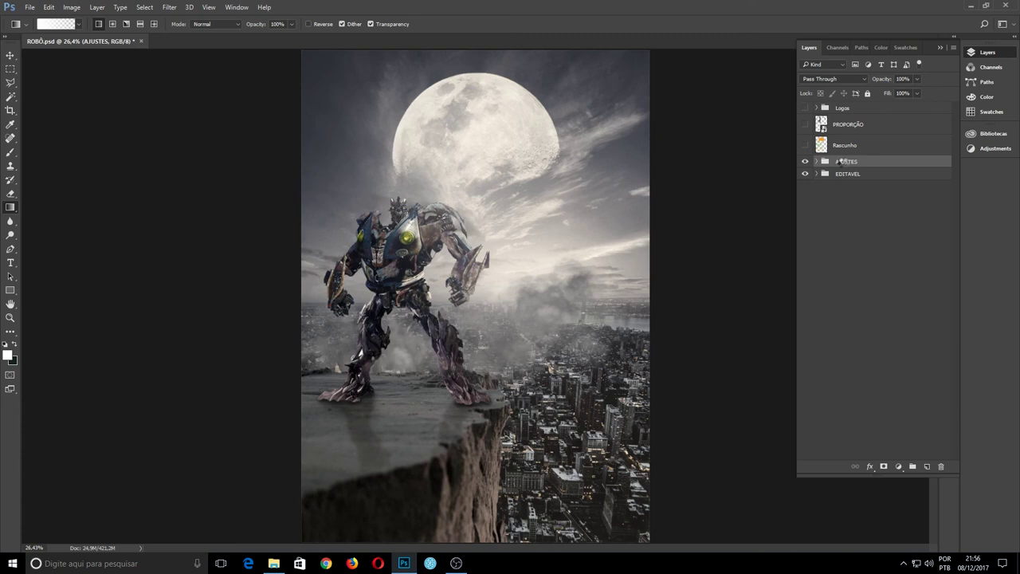
Step: Stamp all visible layers into a new layer named AJUSTE FINAL and convert it to a smart object
key("ctrl+shift+alt+e")
double_click(841, 166)
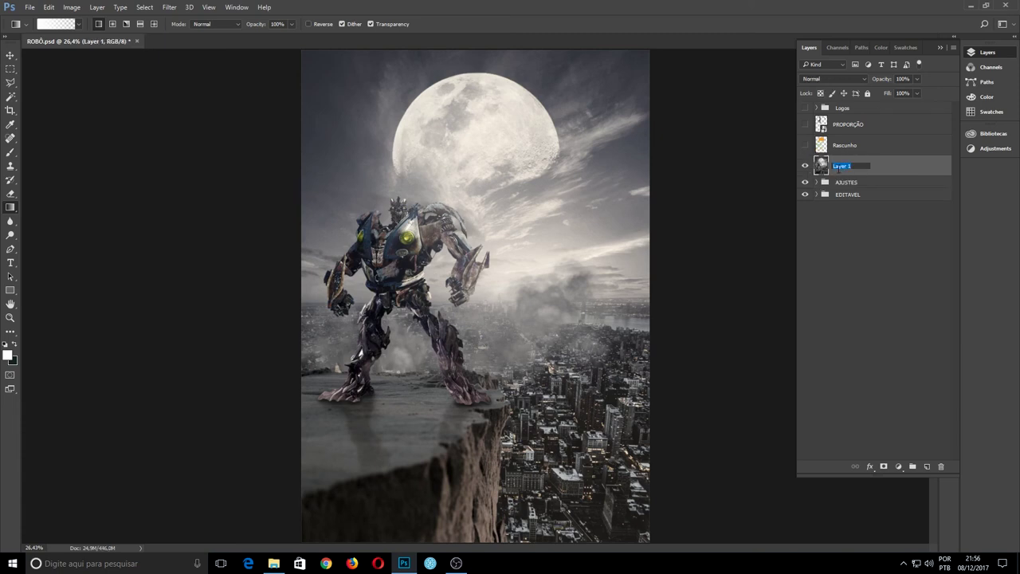
type("AJUSTE FINAL")
key("Return")
right_click(873, 171)
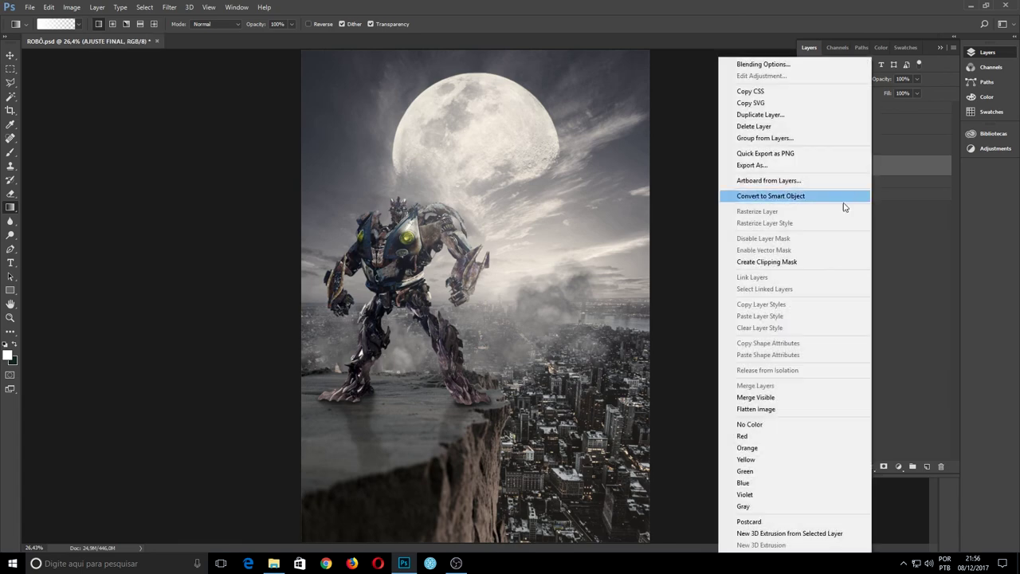
left_click(806, 195)
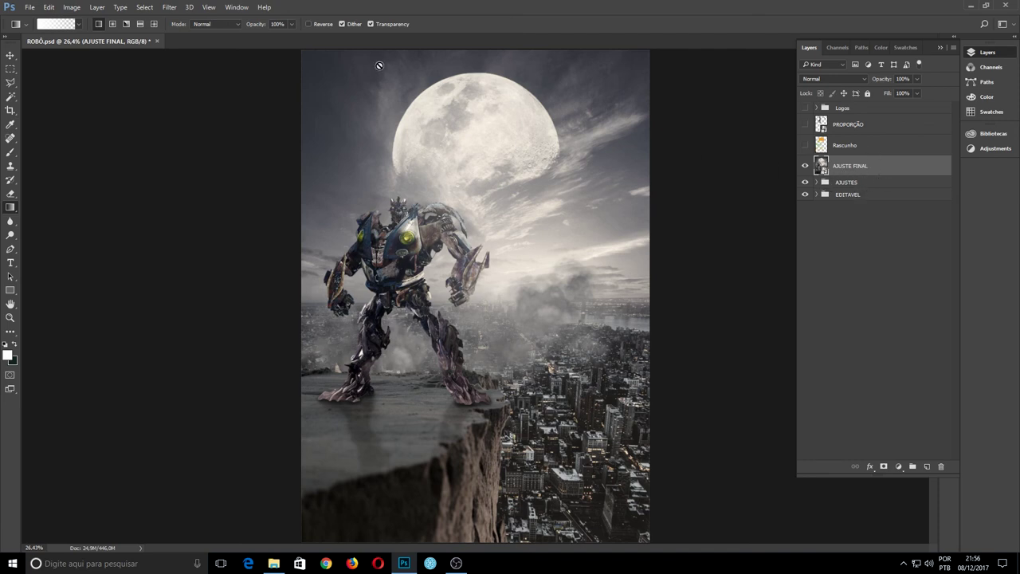
Step: Apply the Camera Raw filter with Temperature -14 and Shadows +26, comparing against the preview
left_click(173, 7)
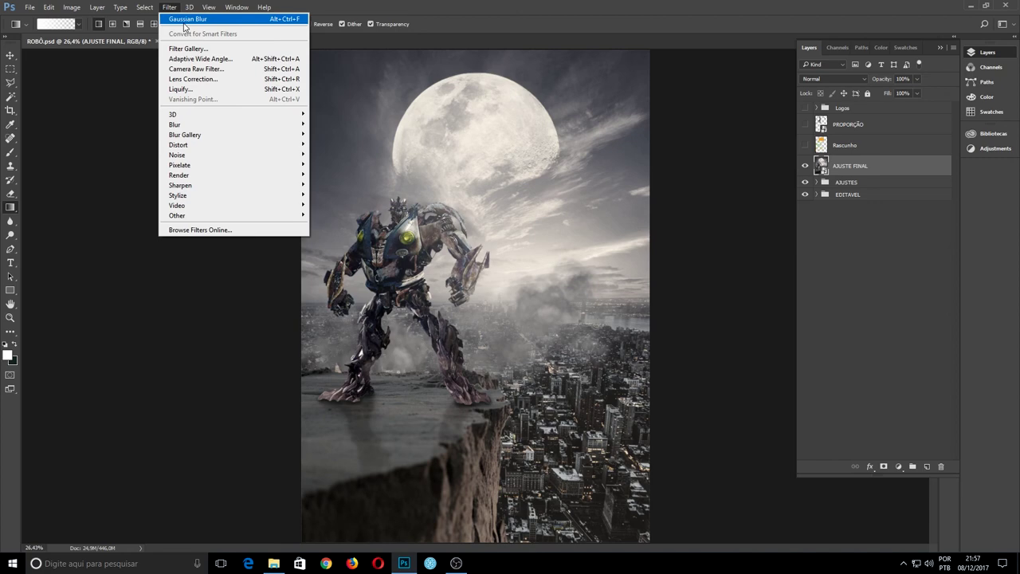
left_click(207, 72)
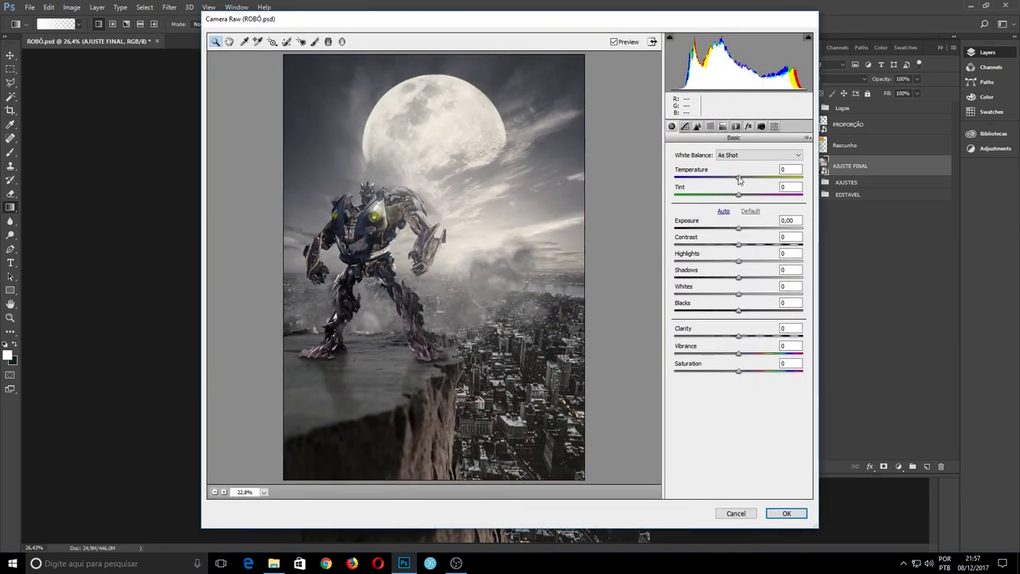
left_click_drag(740, 181, 734, 181)
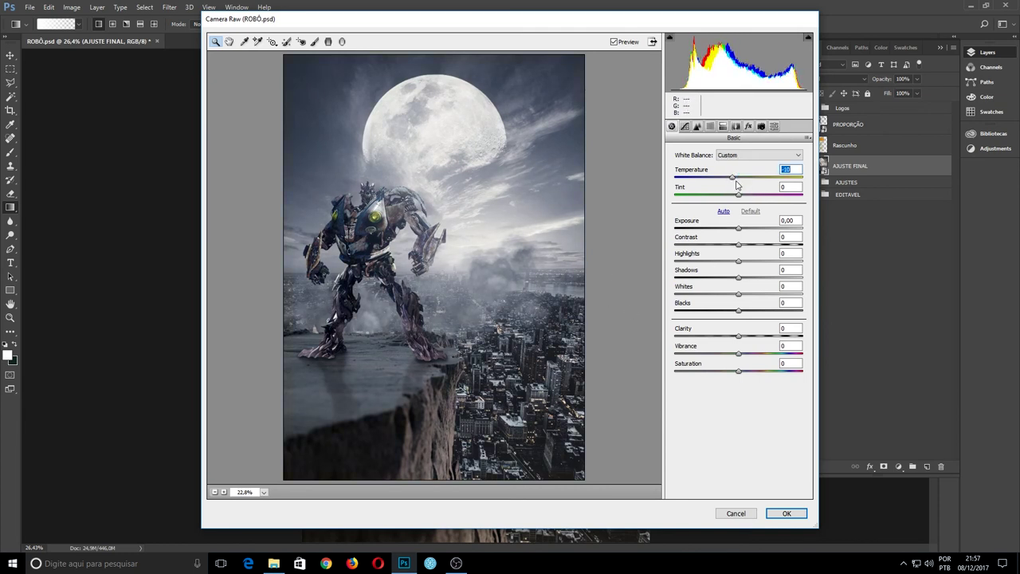
mouse_move(737, 185)
left_mouse_down()
mouse_move(727, 181)
mouse_move(740, 196)
left_mouse_up()
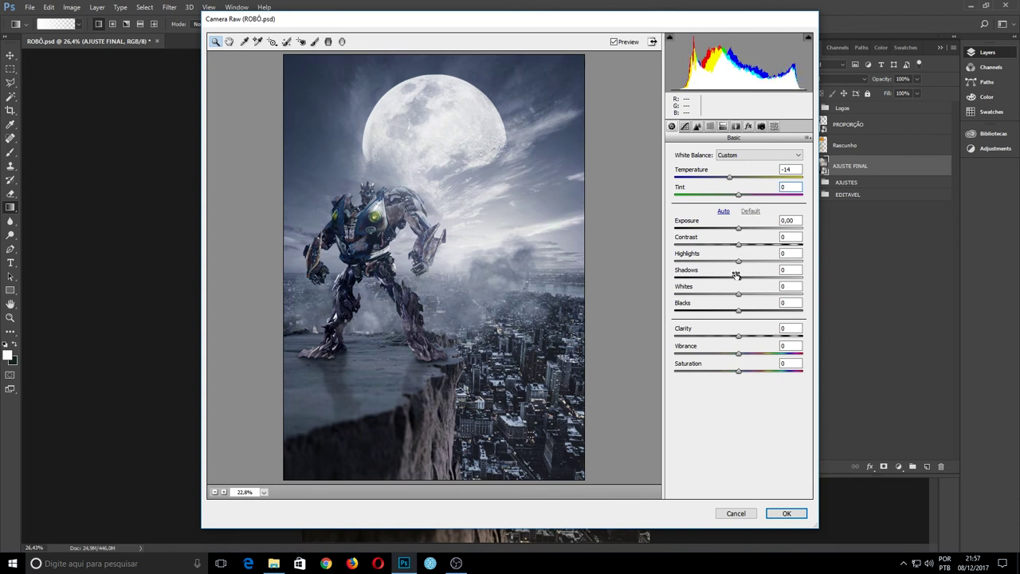
left_click_drag(739, 278, 757, 281)
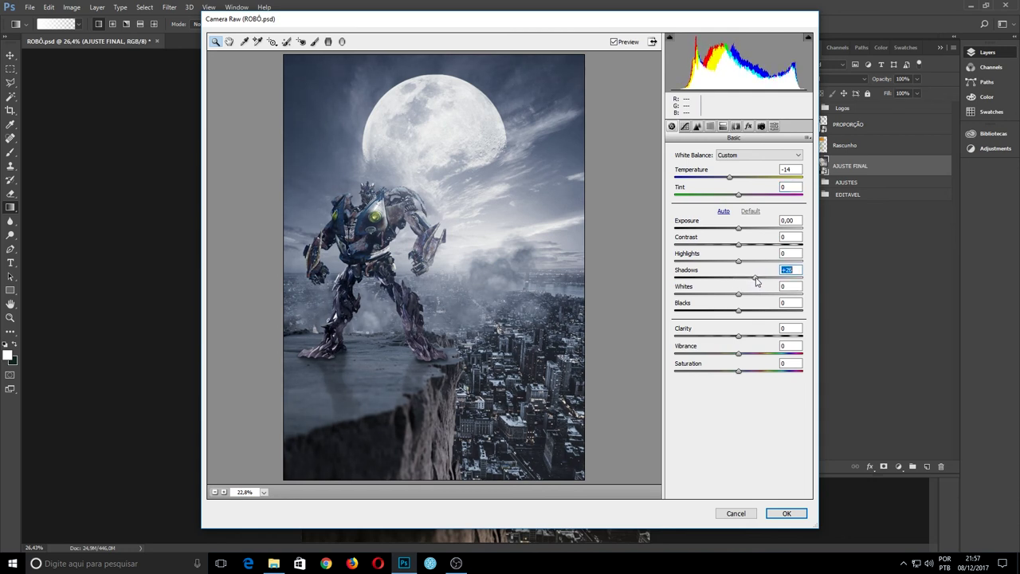
left_click(616, 41)
left_click(615, 41)
left_click(616, 44)
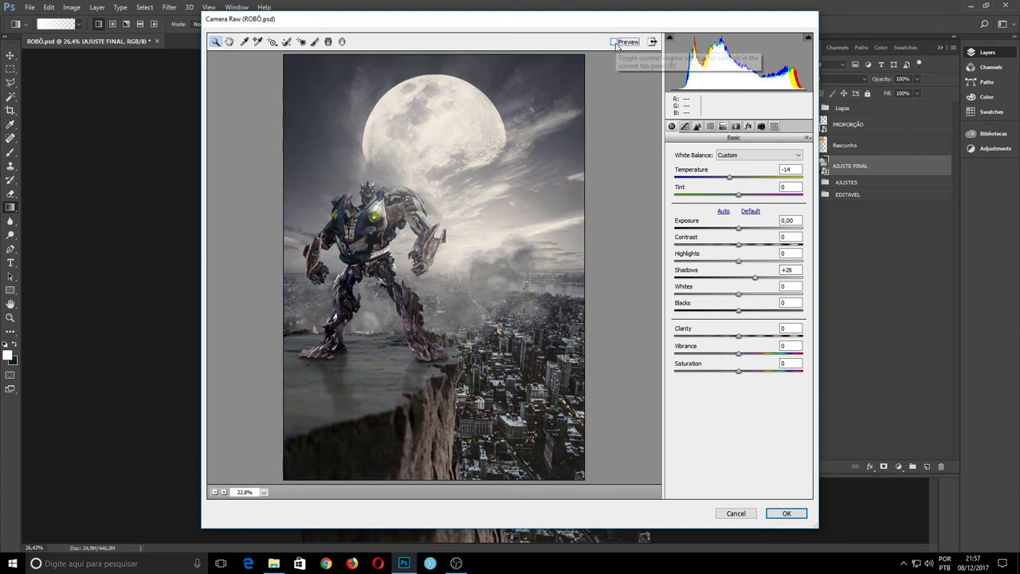
left_click(616, 44)
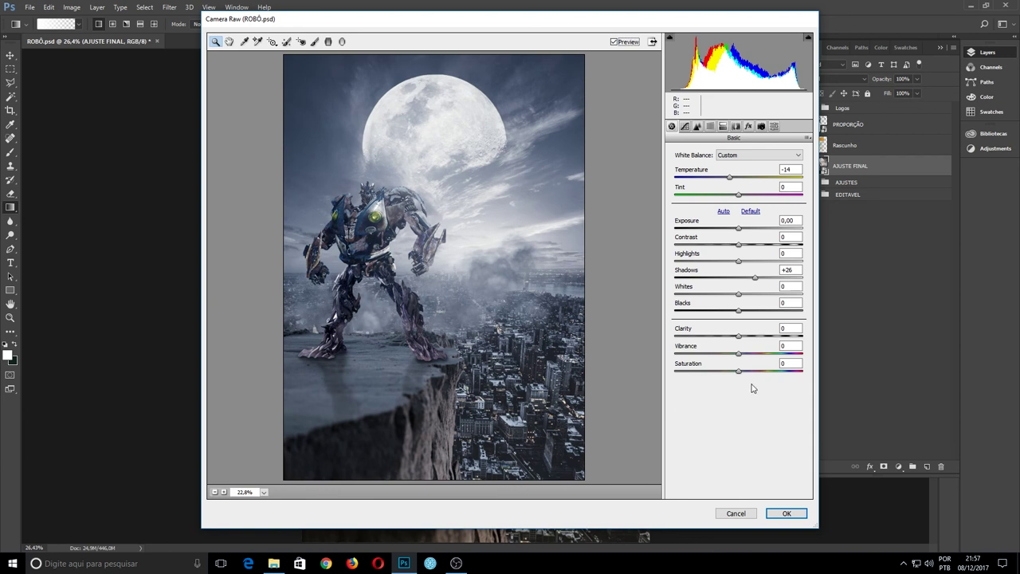
Step: Raise Clarity to +22 and lower Vibrance to -8 and Saturation to -9
left_click(739, 336)
left_click_drag(739, 336, 757, 338)
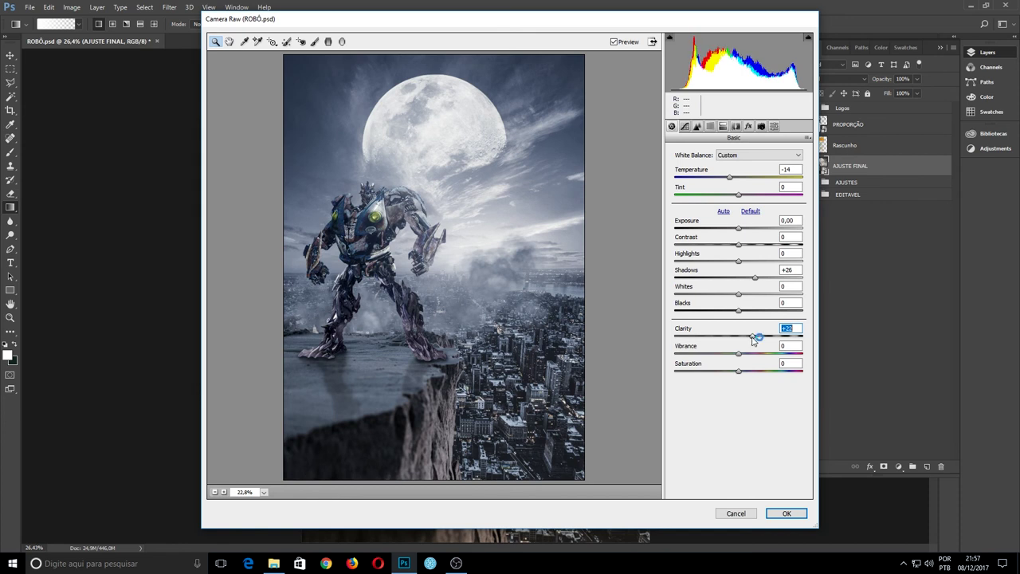
left_click(614, 42)
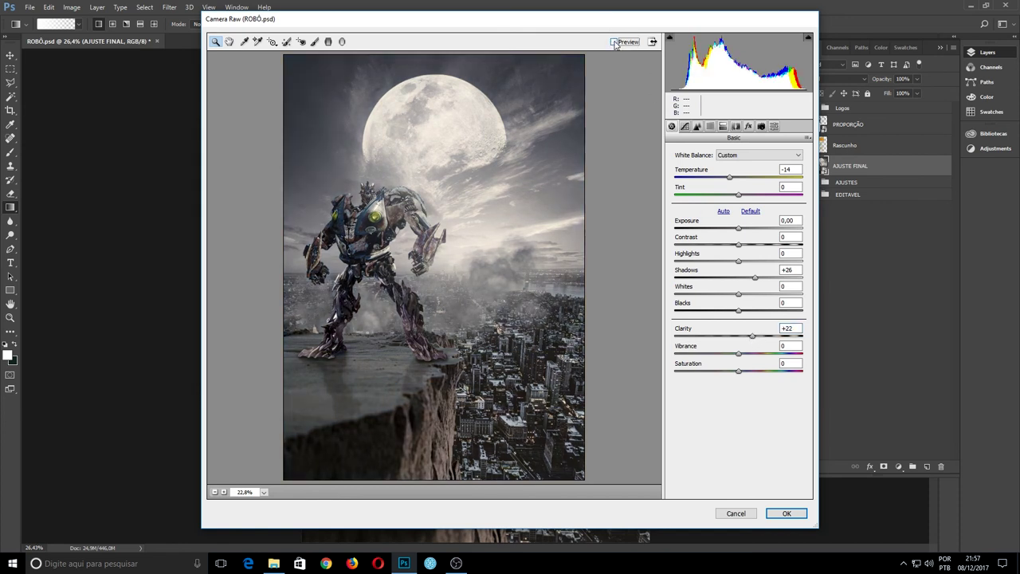
left_click(613, 43)
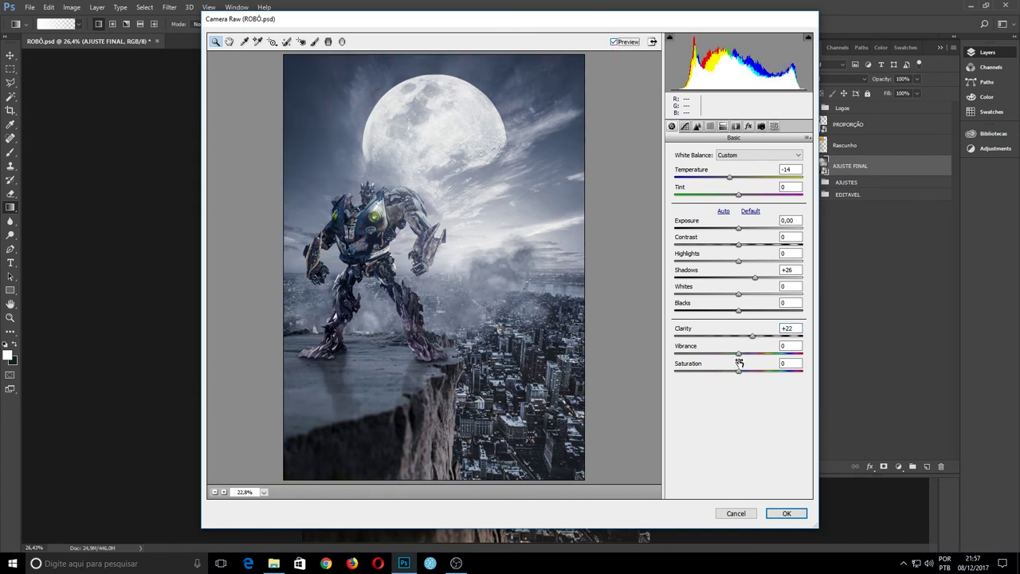
left_click_drag(742, 375, 733, 357)
type("-8")
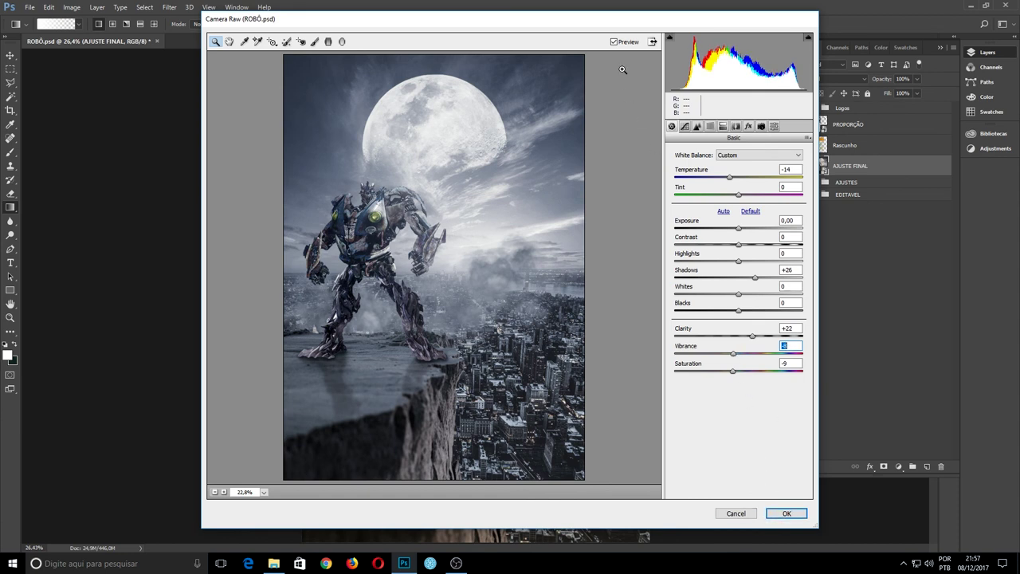
left_click(615, 41)
left_click(615, 41)
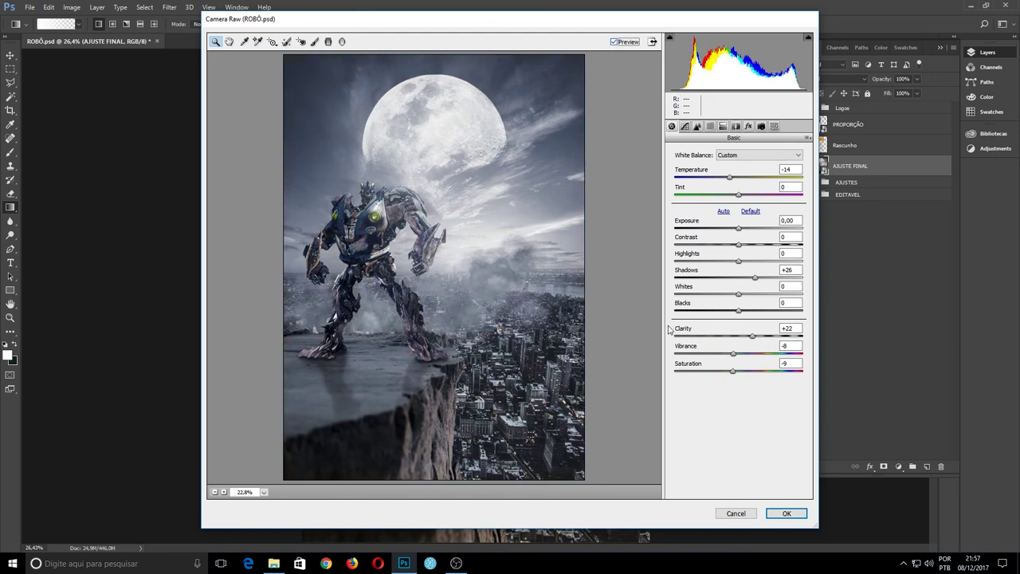
Step: Apply the Camera Raw grade to AJUSTE FINAL and compare it toggled off and on
left_click(786, 514)
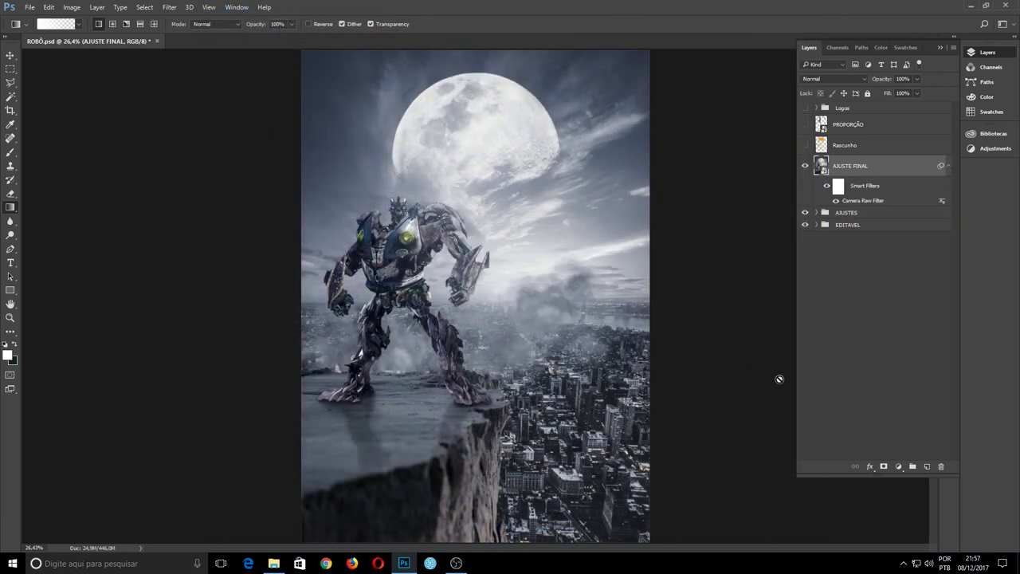
left_click(947, 170)
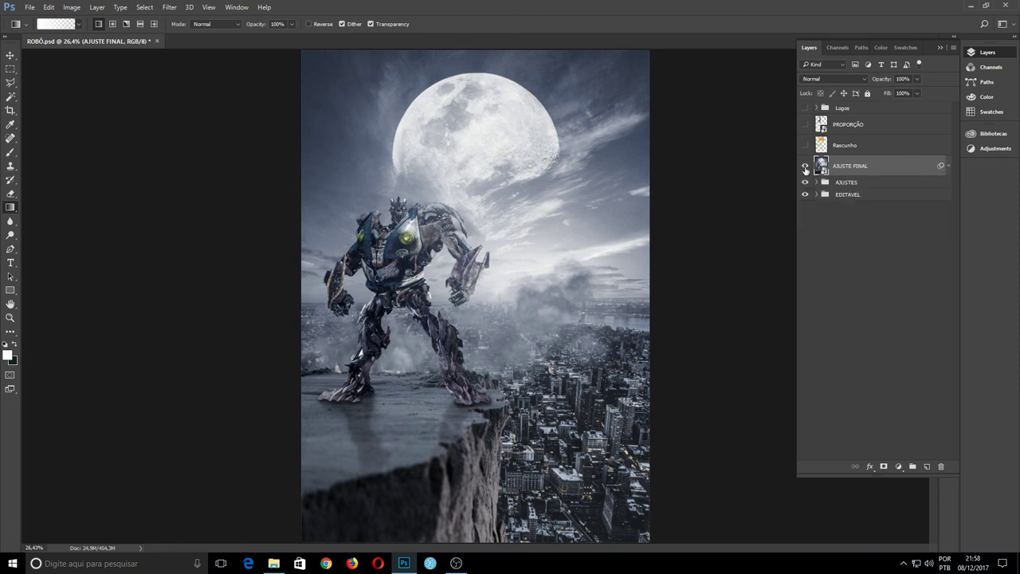
left_click(806, 169)
left_click(806, 166)
Step: Turn on the Logos group's visibility so the logos appear on the poster
left_click(869, 122)
left_click(872, 110)
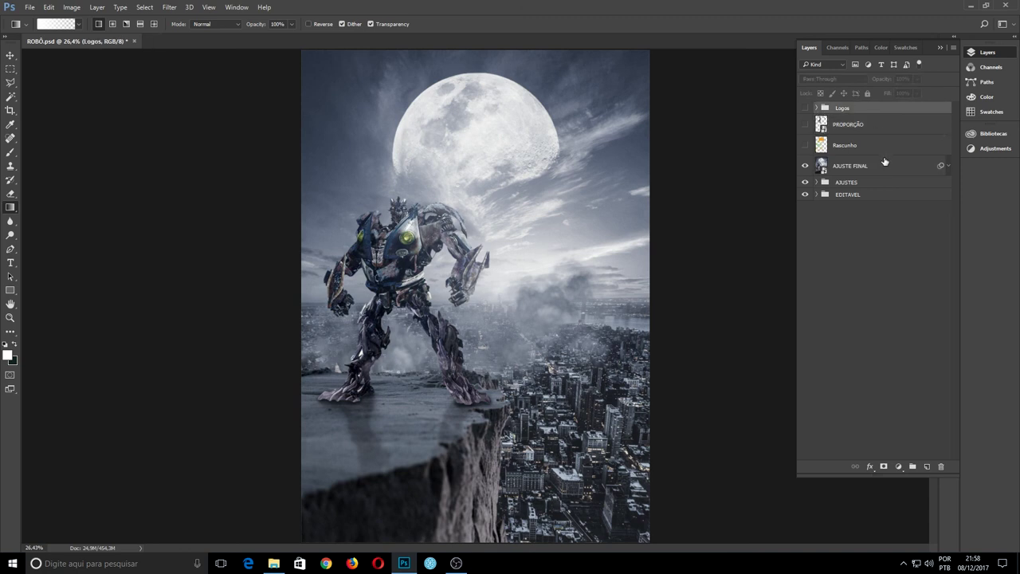
left_click(883, 166)
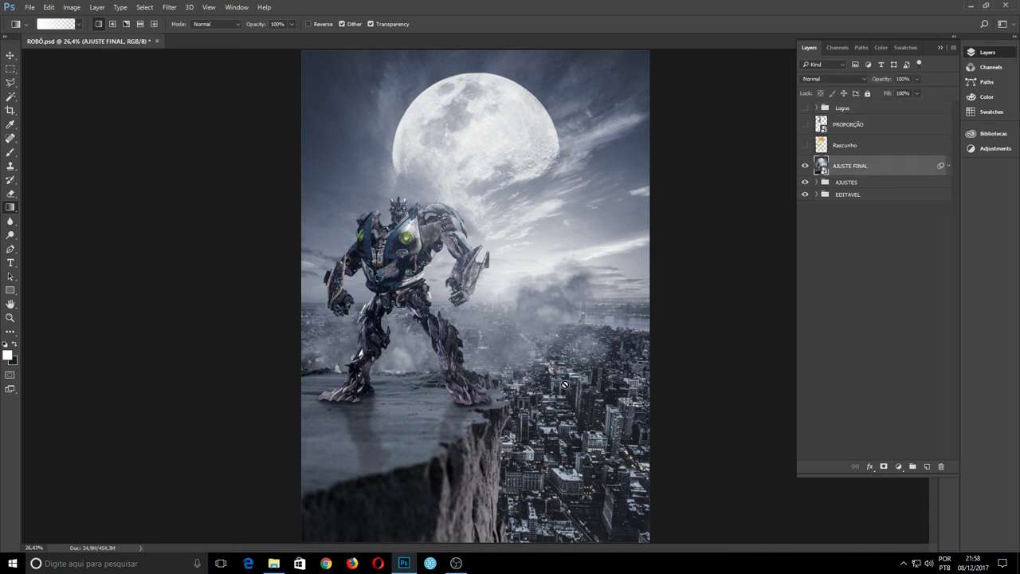
left_click(893, 128)
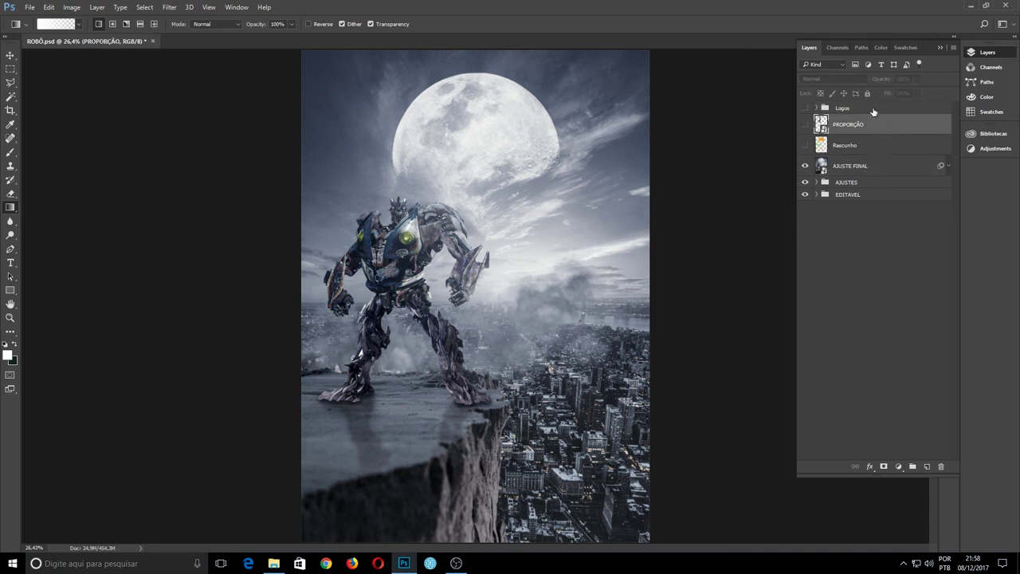
left_click(872, 110)
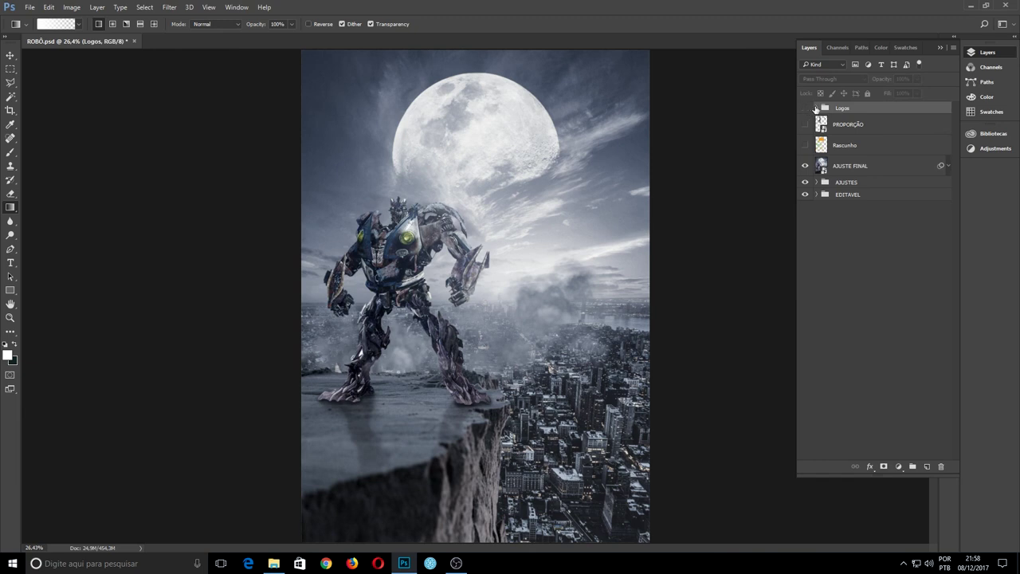
left_click(816, 108)
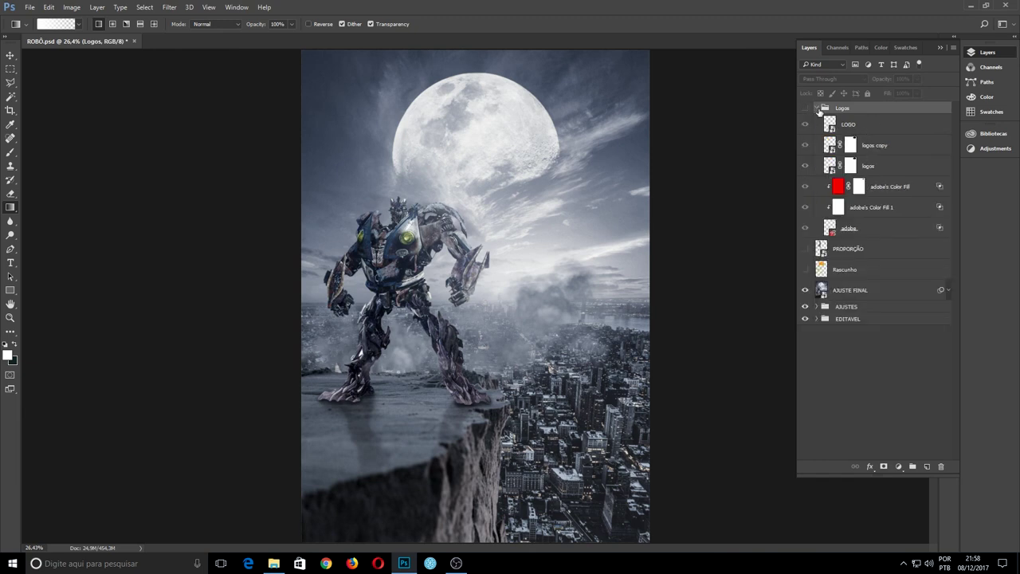
left_click(817, 108)
left_click(806, 107)
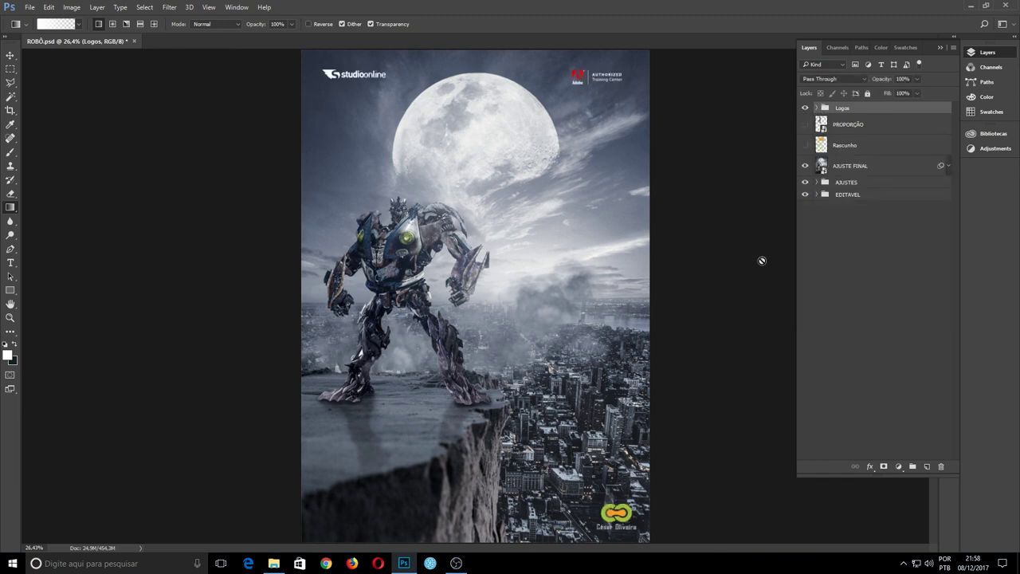
left_click(243, 10)
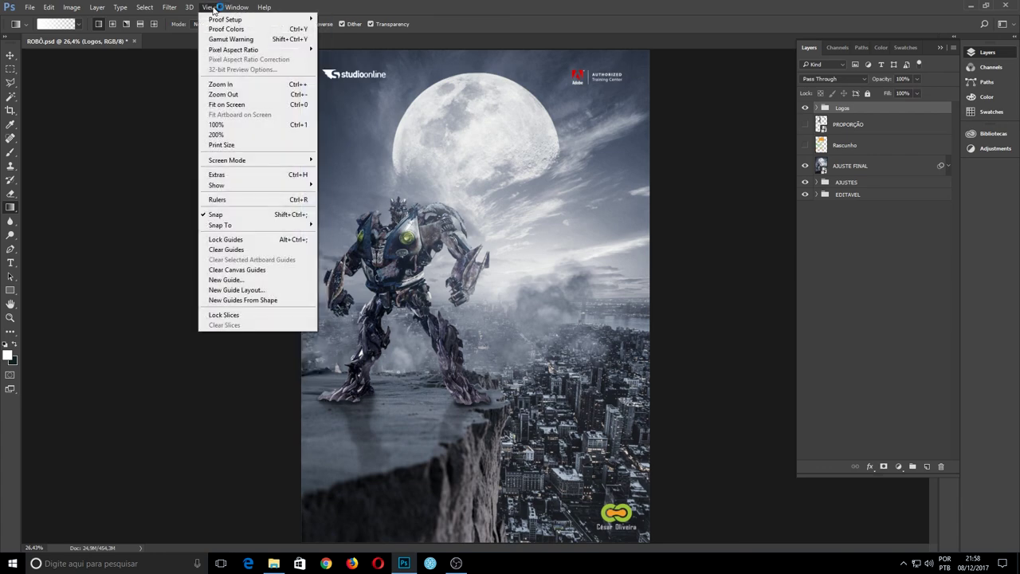
mouse_move(209, 7)
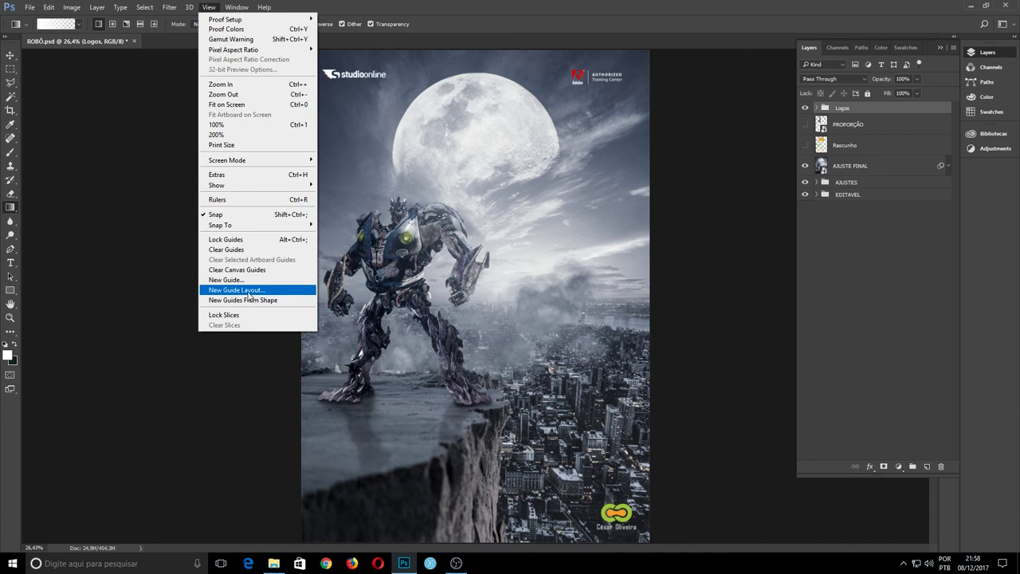
Step: Add a 0.5 cm margin guide layout and select the logo layers inside the Logos group
left_click(250, 292)
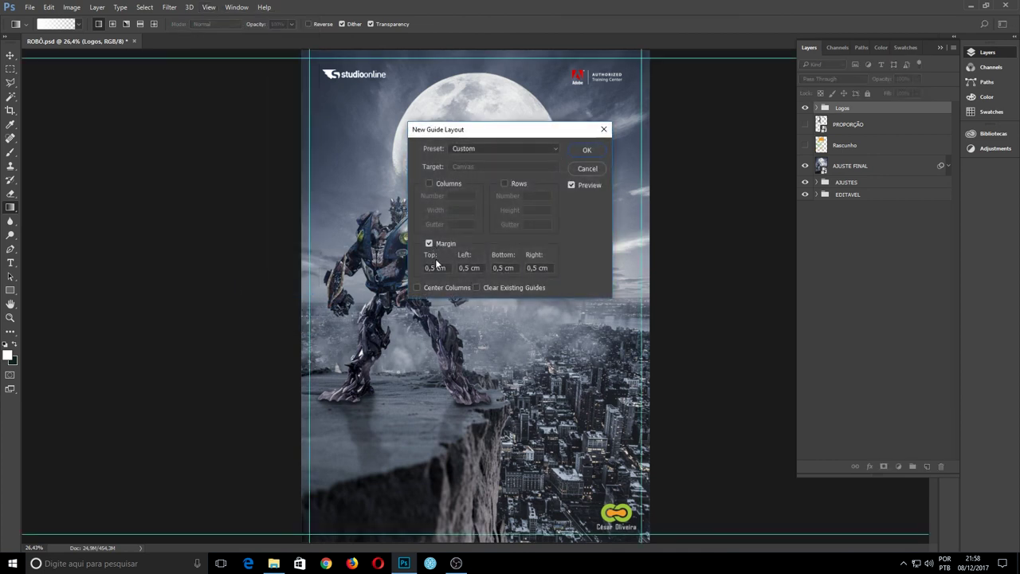
left_click(585, 150)
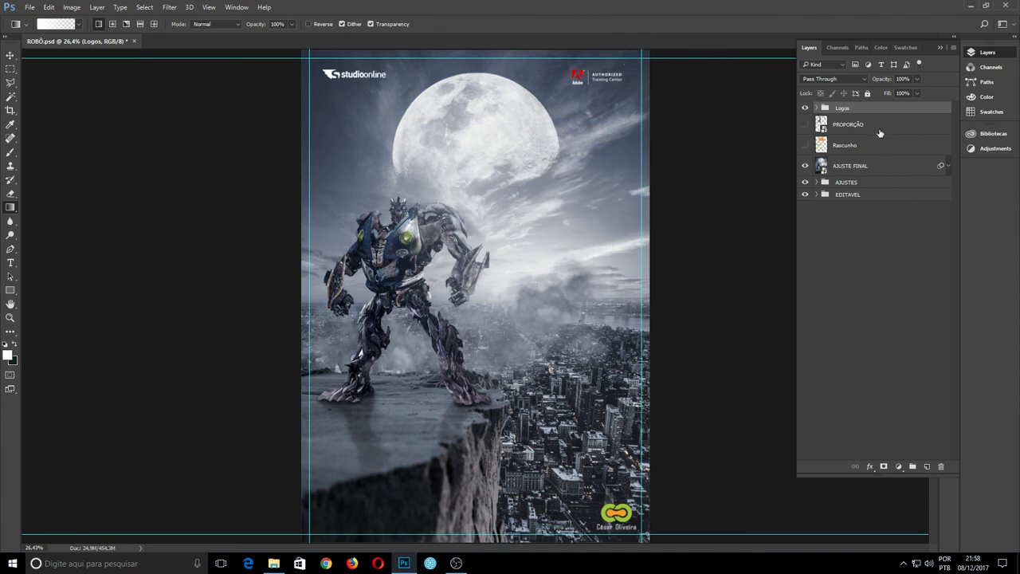
left_click(816, 108)
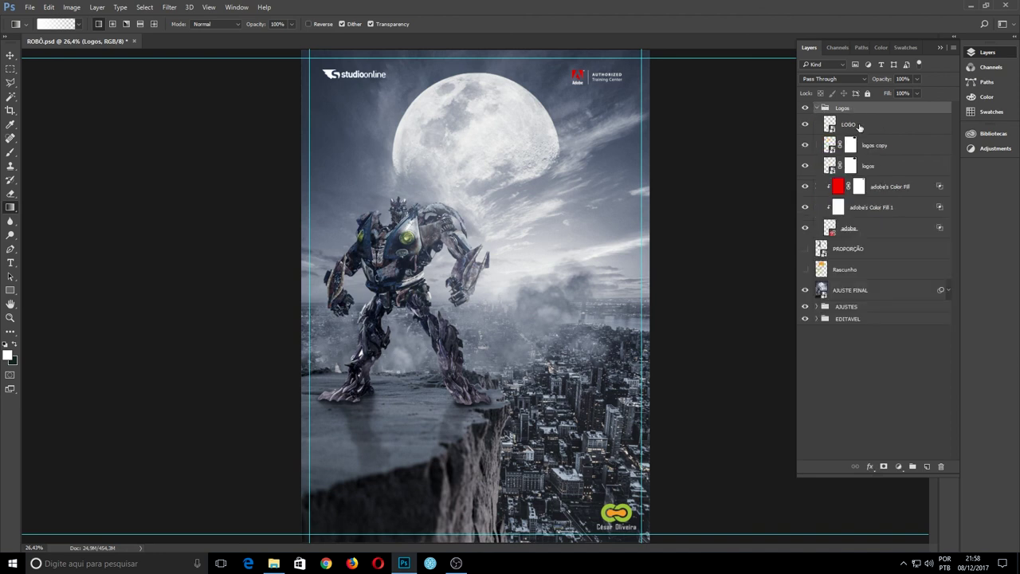
left_click(858, 126)
left_click(805, 126)
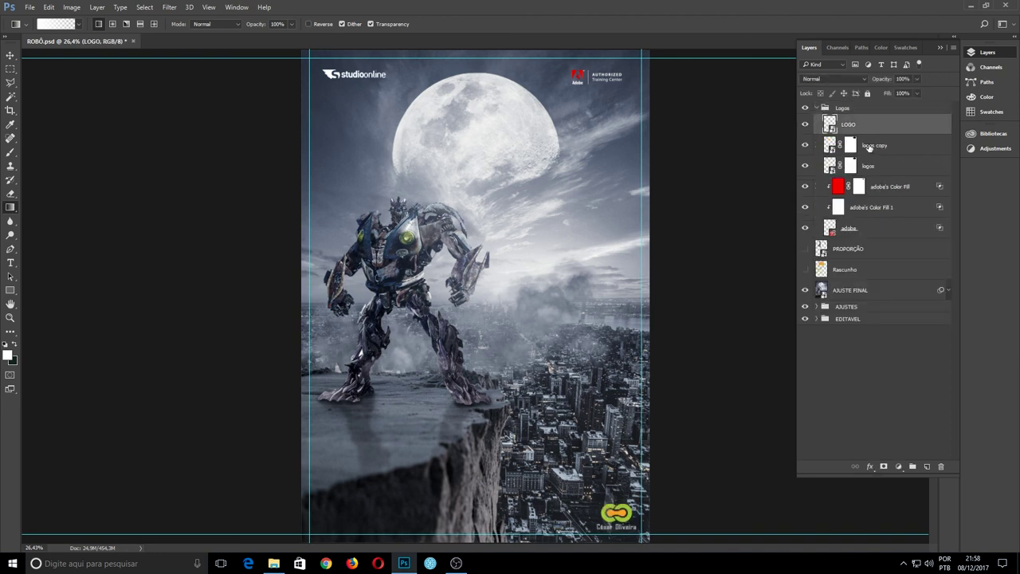
left_click(881, 145)
left_click(891, 168, "shift")
left_click(805, 145)
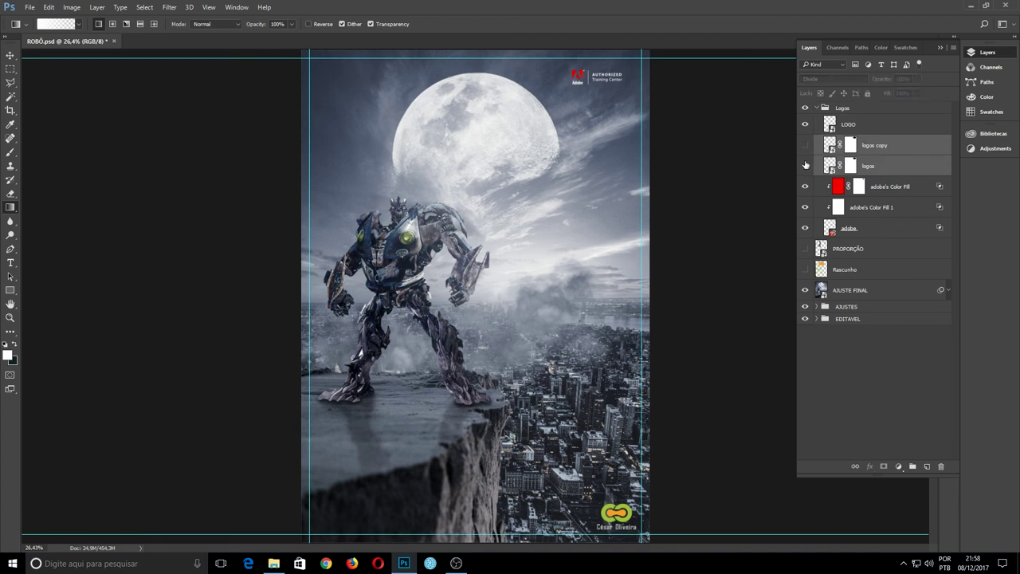
left_click(805, 145)
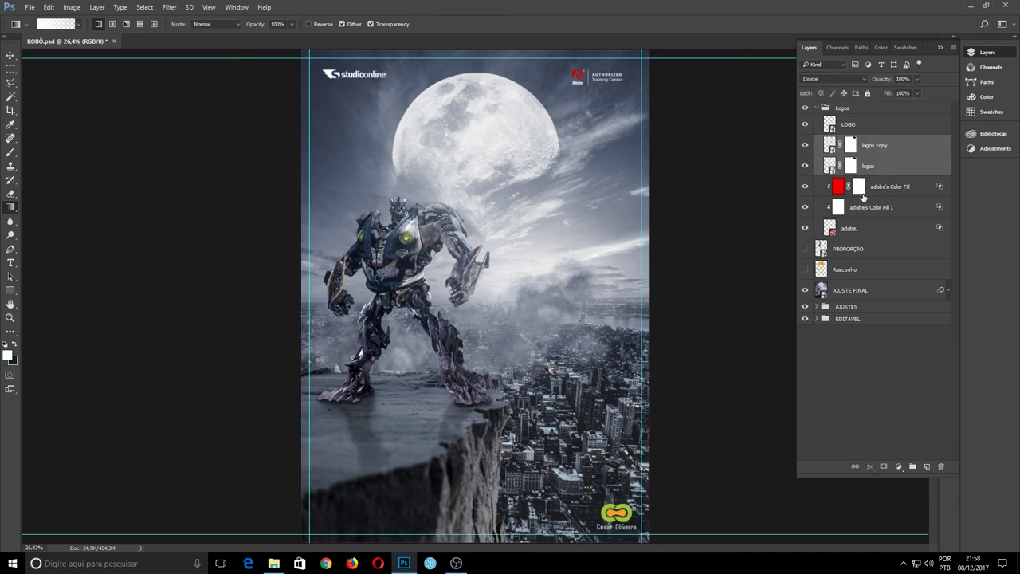
Step: Select the logos copy through adobe layers and nudge them up three steps inside the margins
left_click(880, 226)
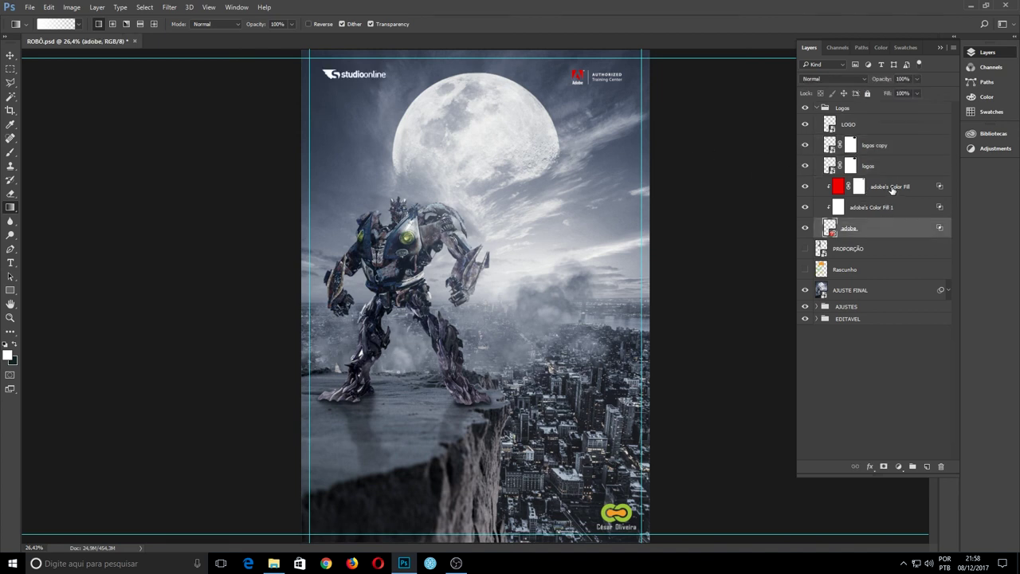
left_click(884, 186, "shift")
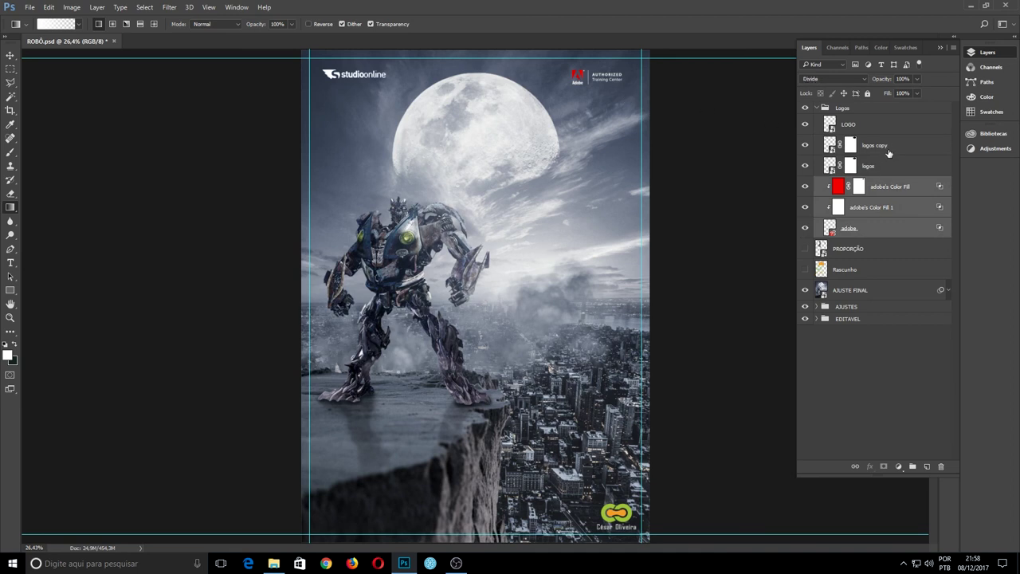
left_click(885, 145)
left_click(897, 230, "shift")
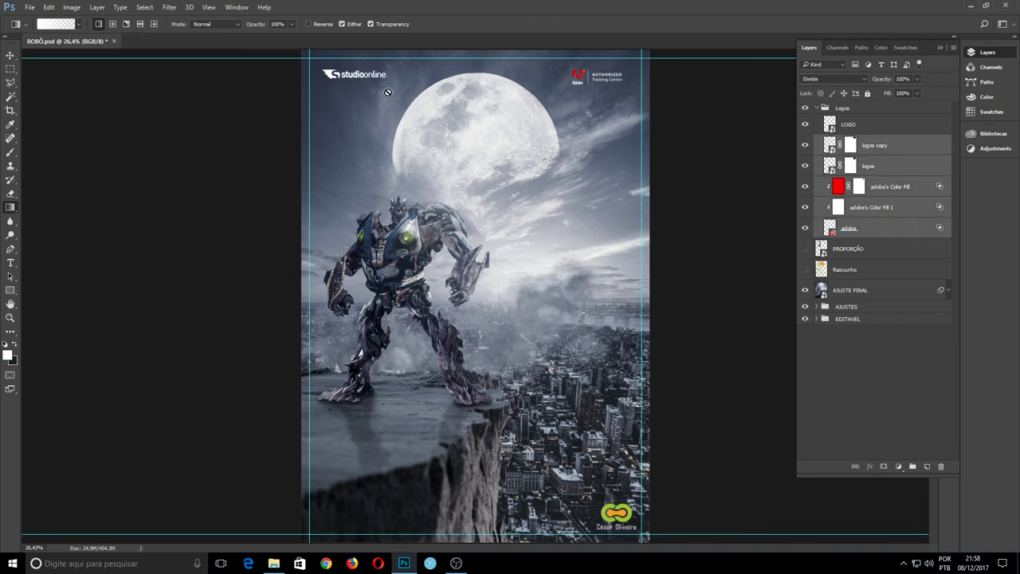
left_click(10, 55)
key("Up")
key("Up")
key("Up")
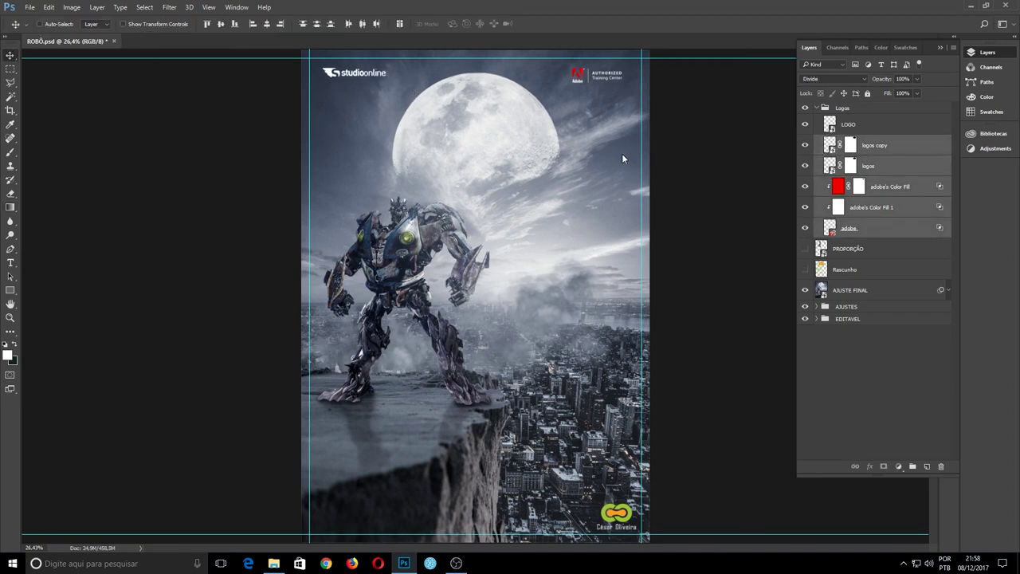
key("Up")
key("Up")
key("Up")
key("Up")
key("Up")
key("Up")
key("Up")
key("Up")
key("Up")
key("Up")
key("Up")
key("Up")
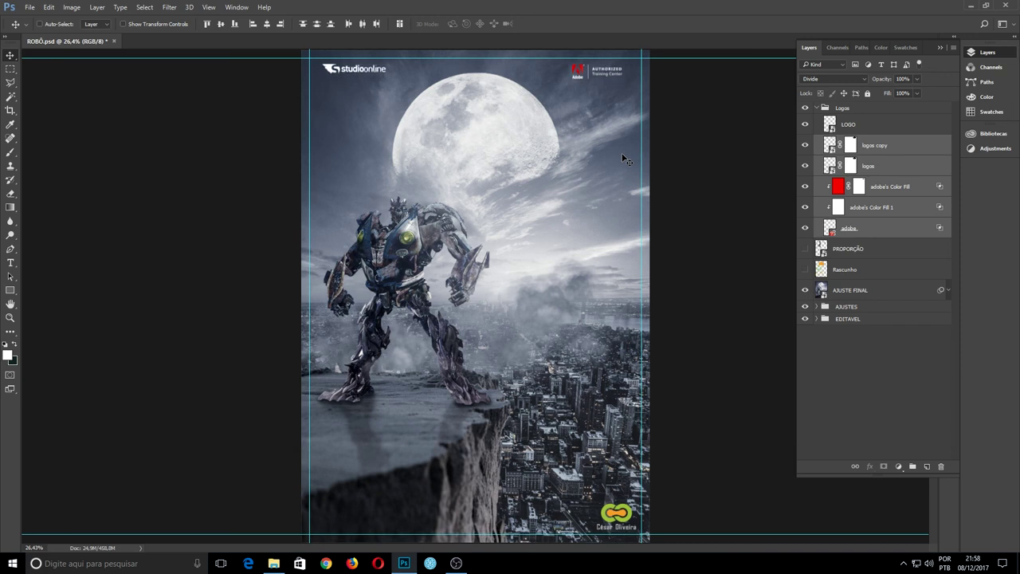
key("Up")
key("Up")
key("Up")
Step: Collapse the Logos group, hide the guides, and zoom out to see the whole poster
left_click(846, 110)
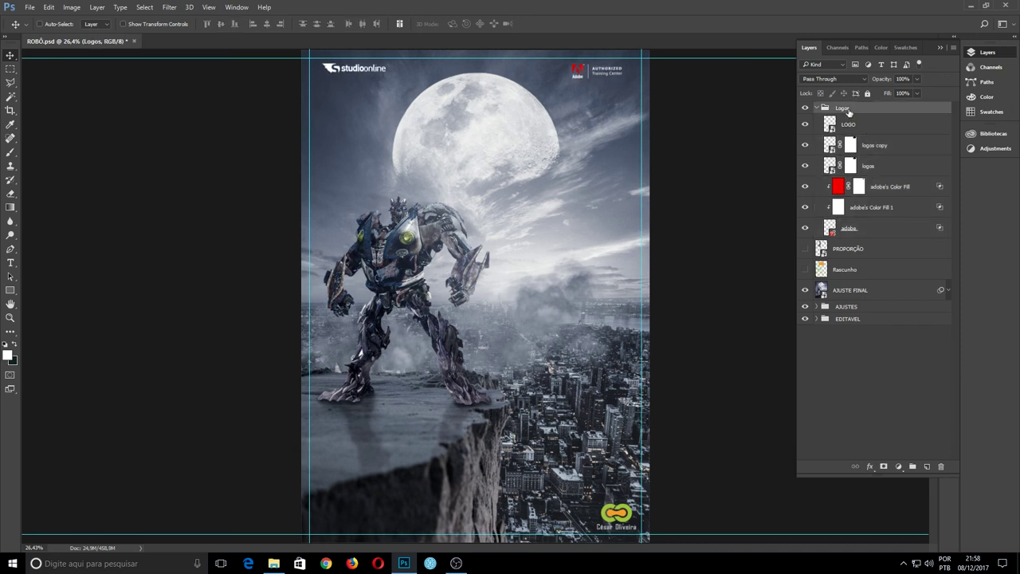
left_click(821, 108)
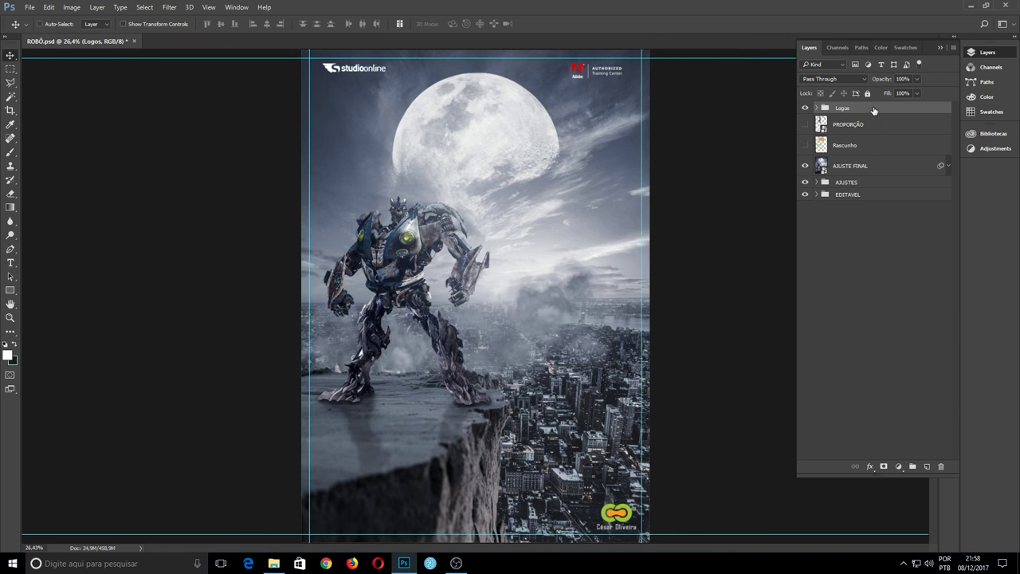
key("ctrl+semicolon")
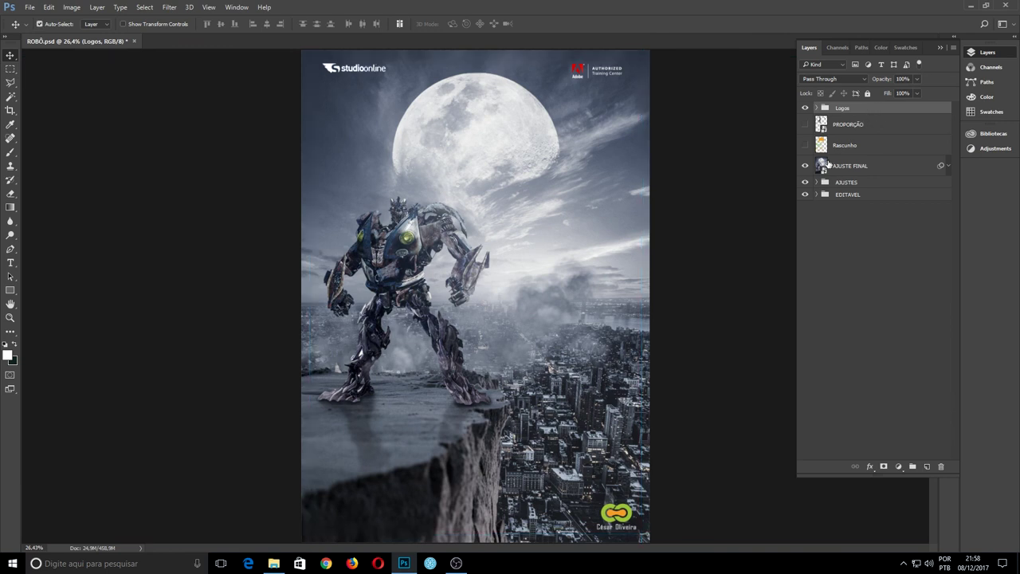
key("ctrl+minus")
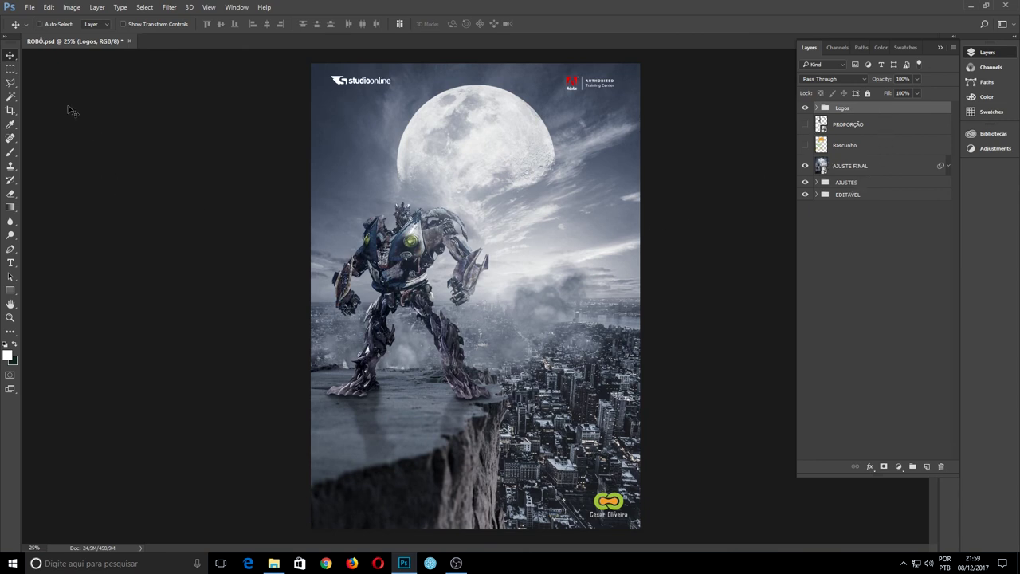
Step: Save the poster, then save ROBÔ.jpg to the Desktop at JPEG quality 10, replacing the old file
left_click(28, 7)
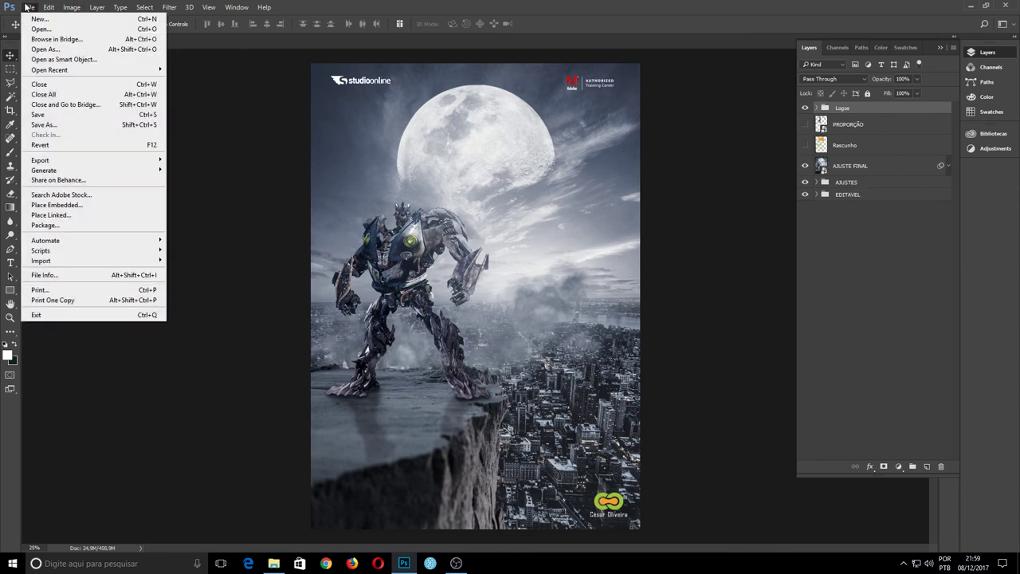
left_click(64, 116)
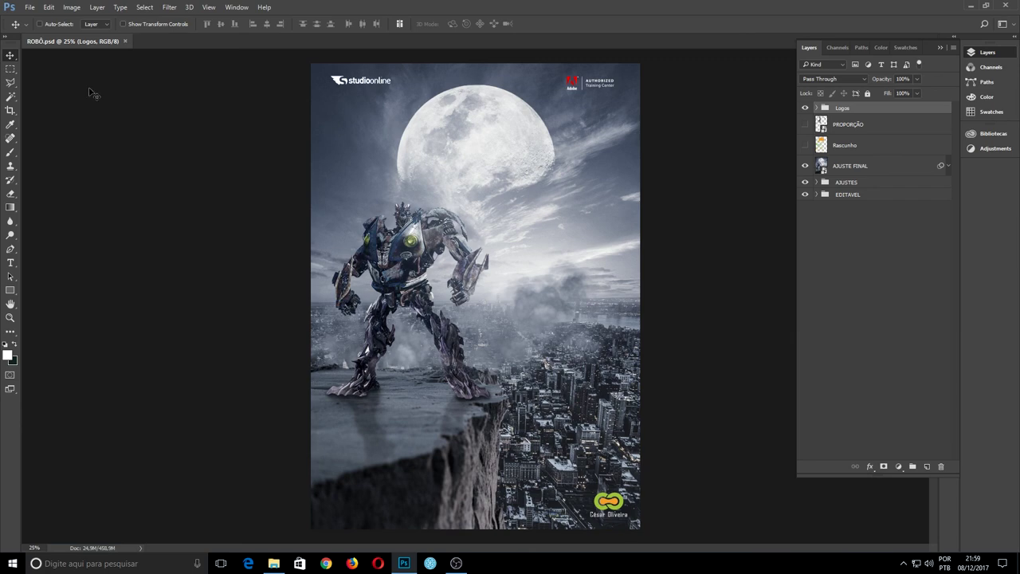
left_click(30, 7)
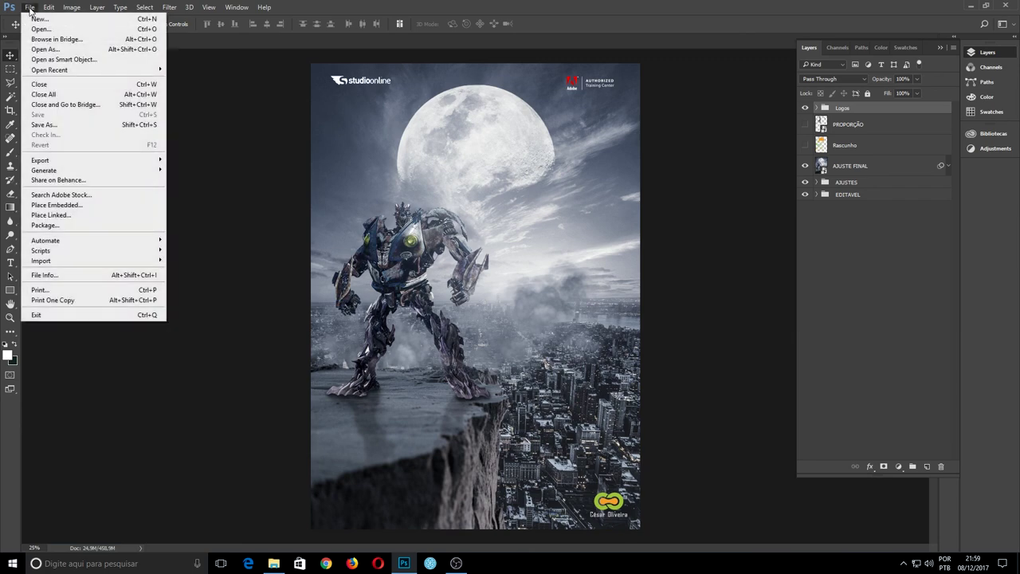
left_click(56, 125)
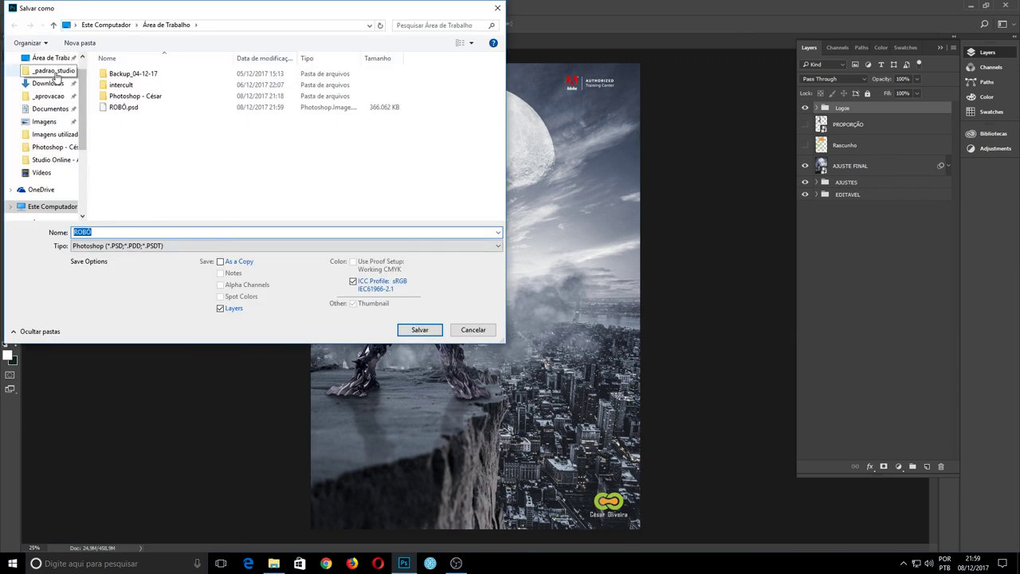
left_click(50, 58)
left_click(99, 250)
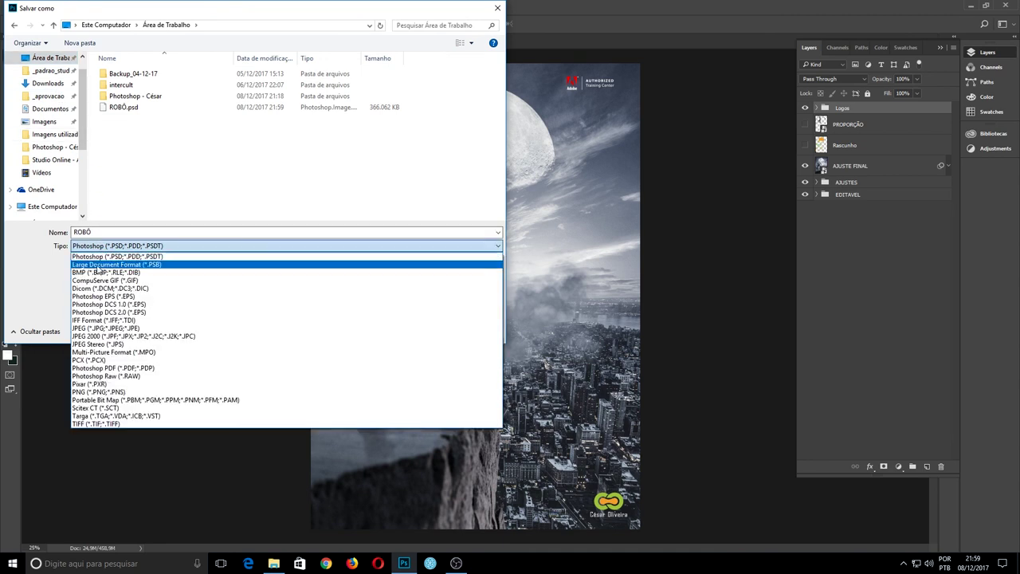
left_click(93, 329)
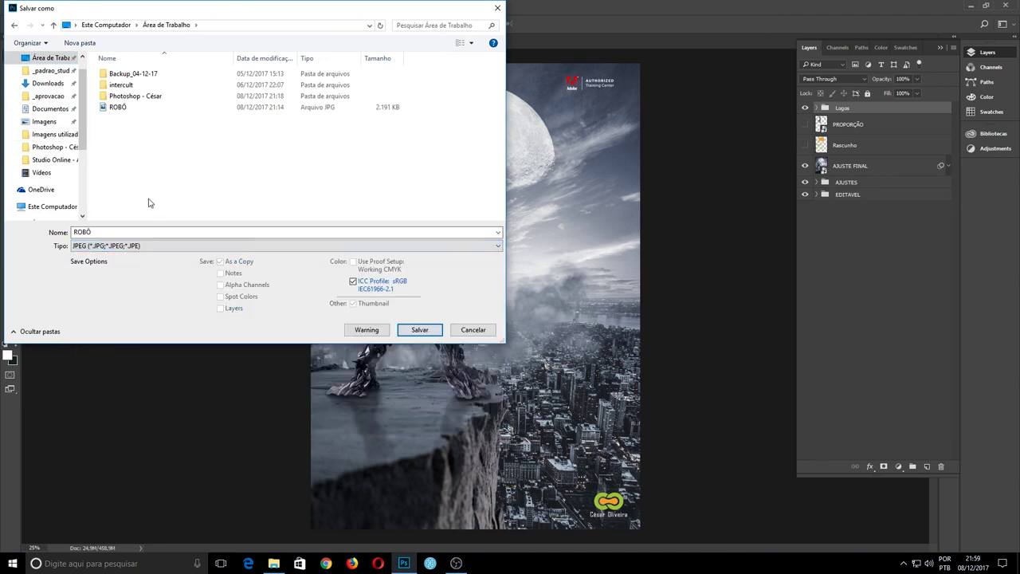
left_click(410, 333)
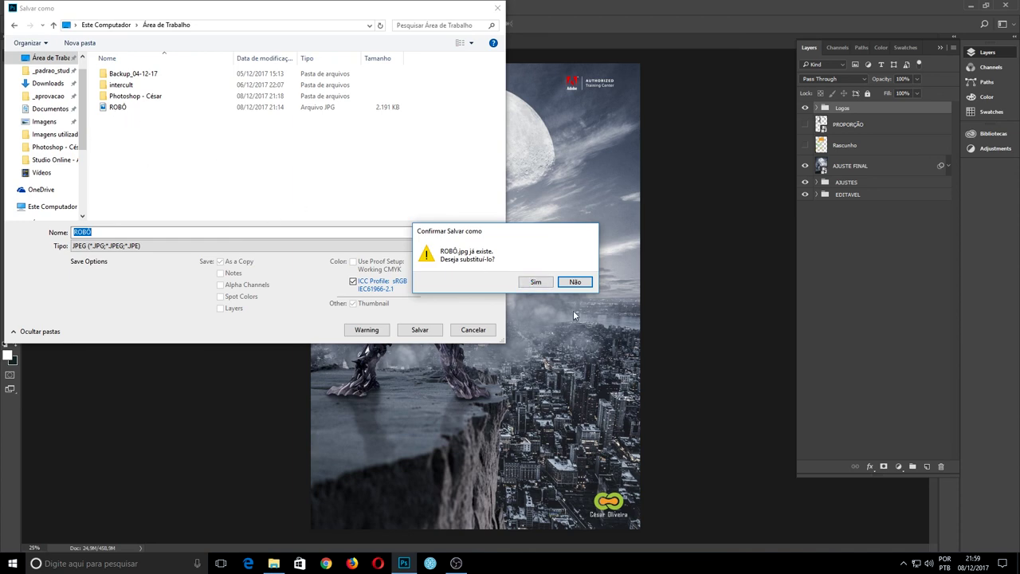
left_click(533, 283)
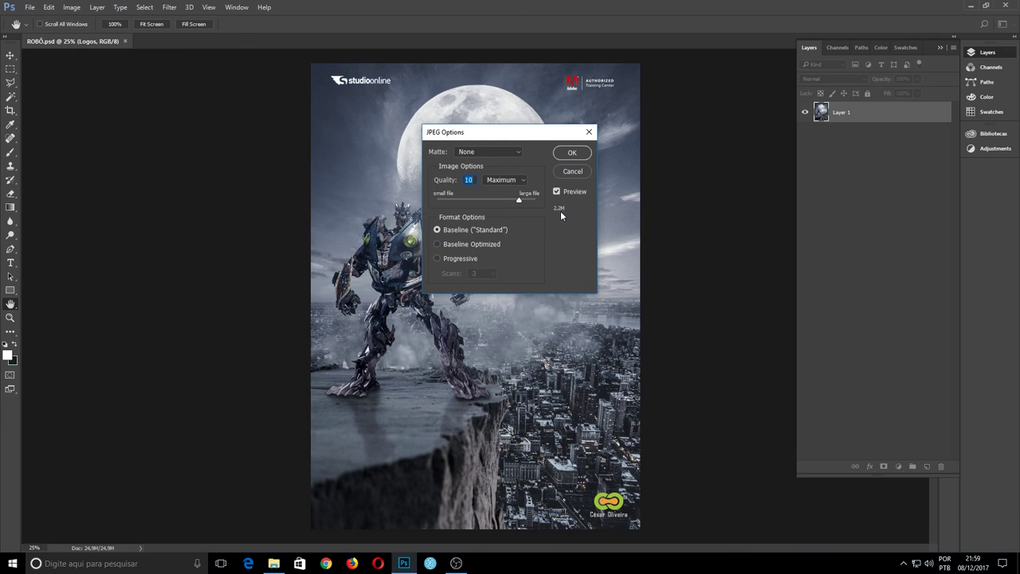
left_click(574, 154)
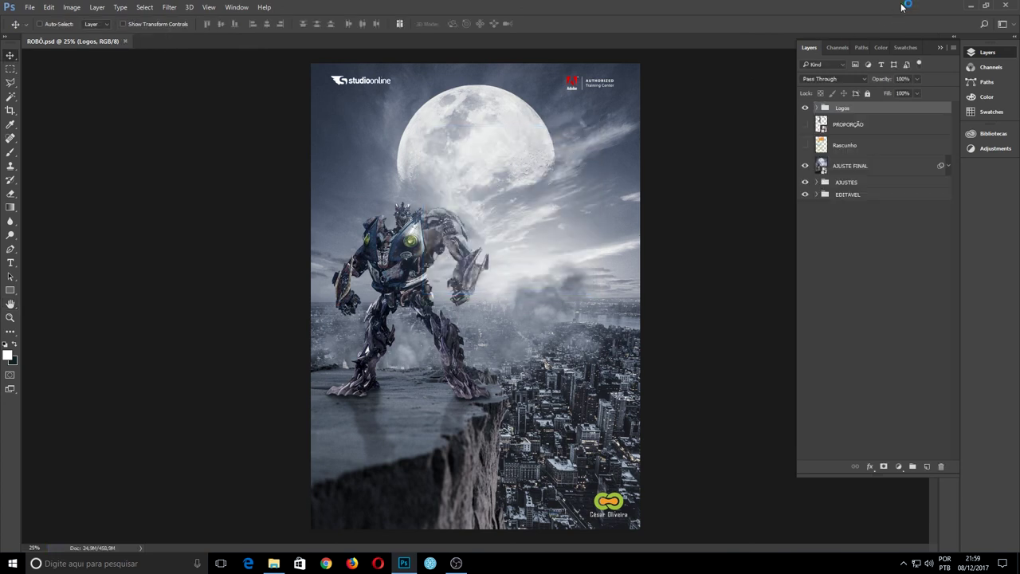
Step: Collapse the panels and show the poster fitted in Full Screen Mode on black
left_click(940, 48)
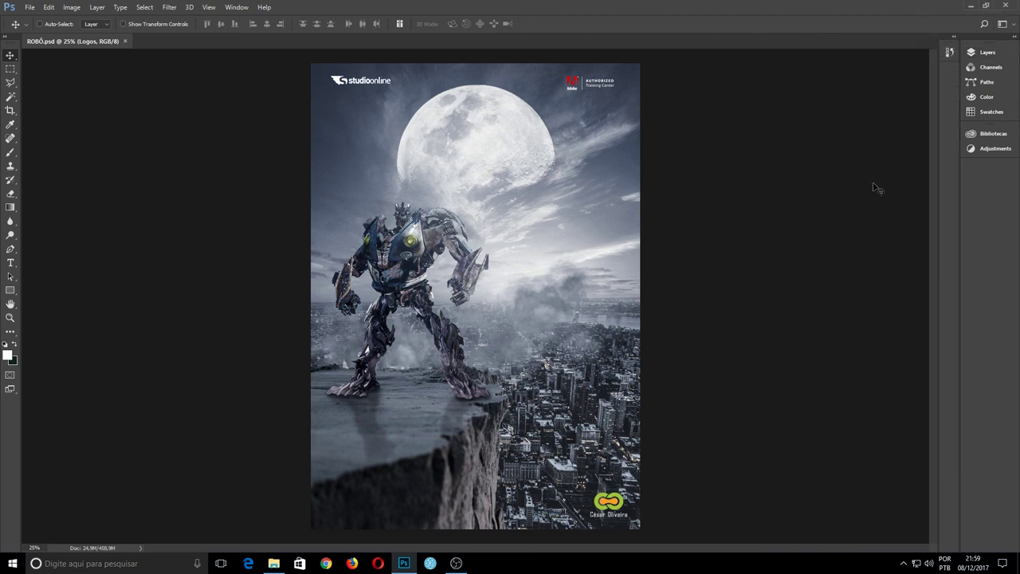
key("ctrl+0")
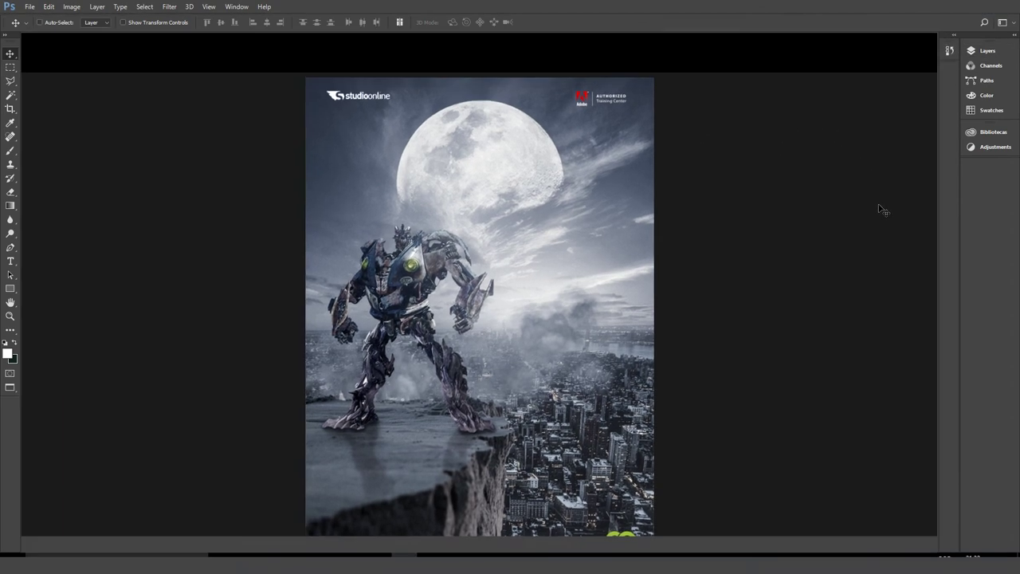
key("f")
key("f")
key("ctrl+0")
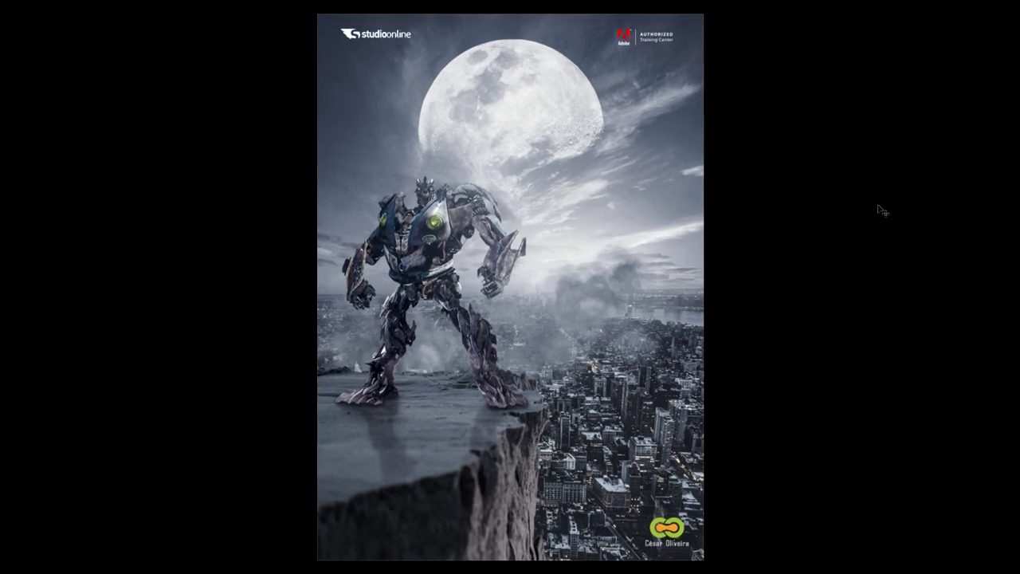